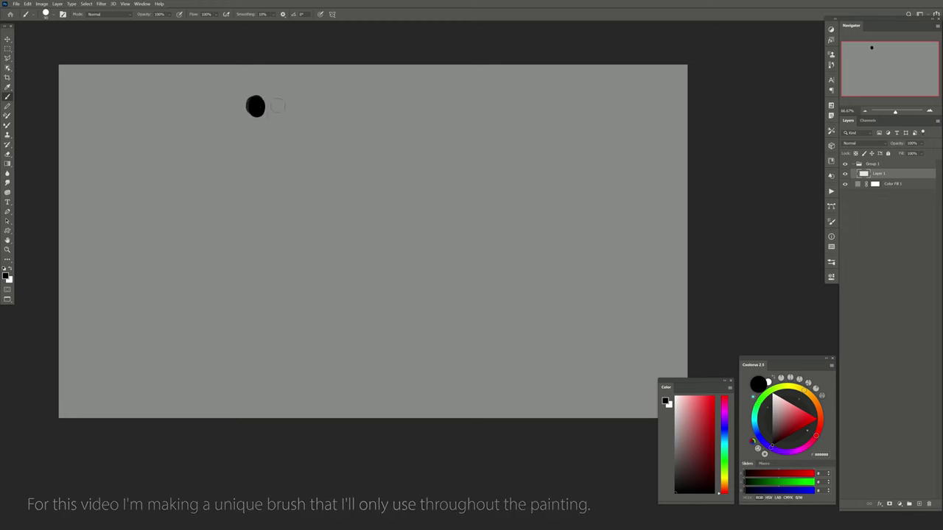
Stamp dozens of overlapping black and grey round dabs into a tall vertical cluster.
click(252, 107)
click(281, 118)
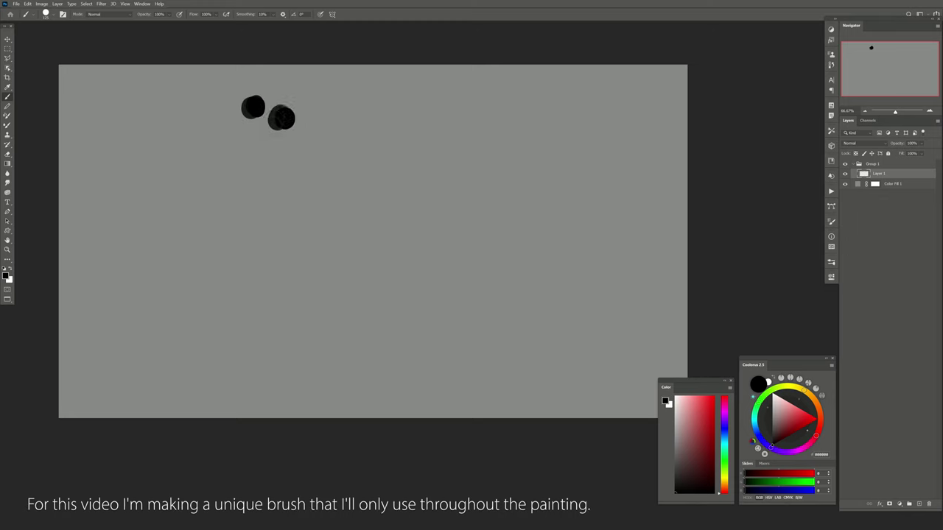
click(300, 131)
click(276, 153)
click(283, 92)
click(302, 151)
click(276, 166)
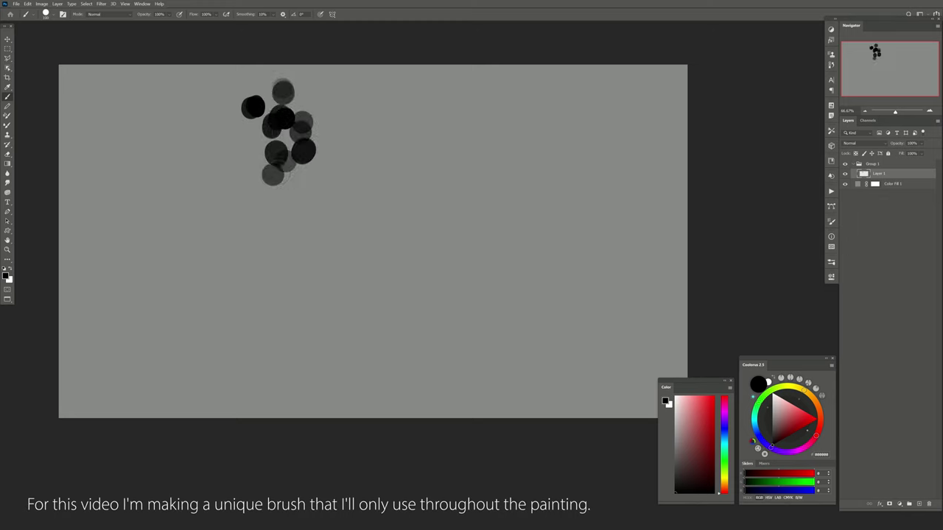
click(298, 184)
click(271, 199)
click(302, 188)
click(306, 208)
click(288, 219)
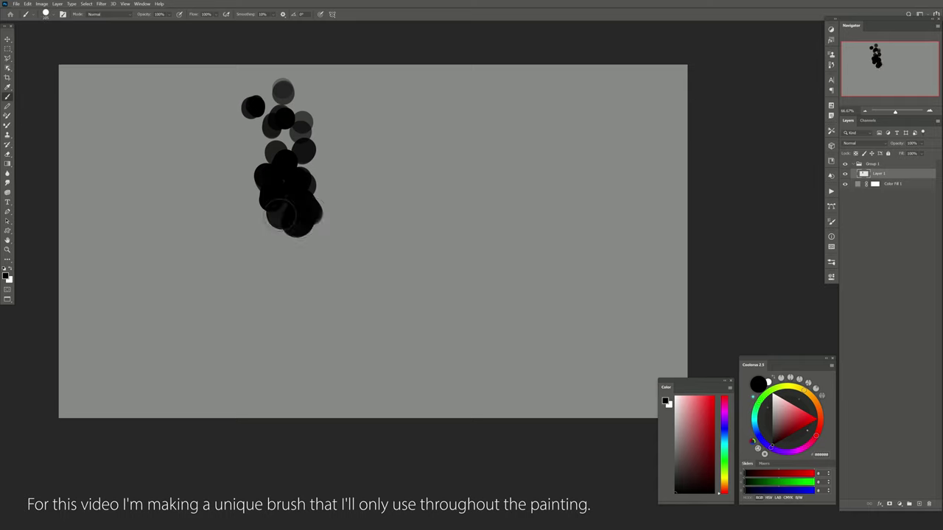
click(293, 235)
click(317, 254)
click(279, 271)
click(269, 234)
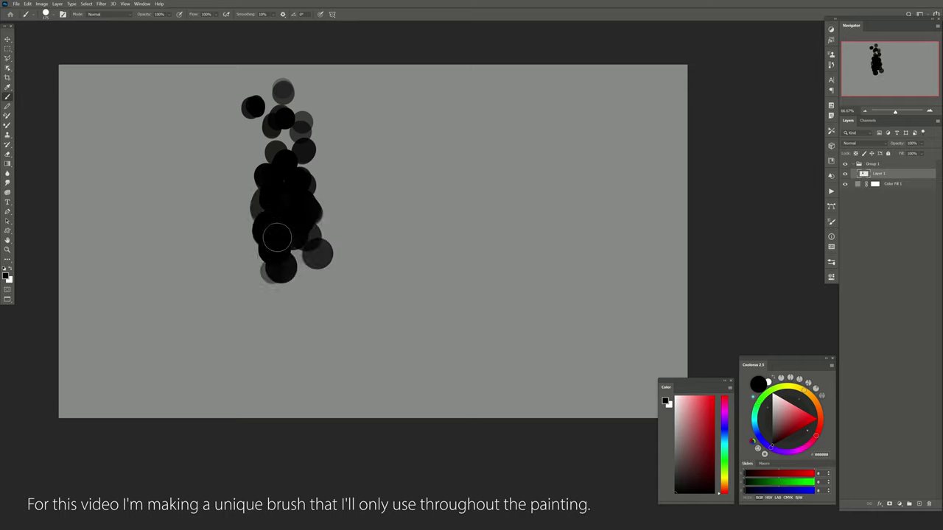
click(254, 212)
click(310, 243)
click(285, 300)
click(323, 296)
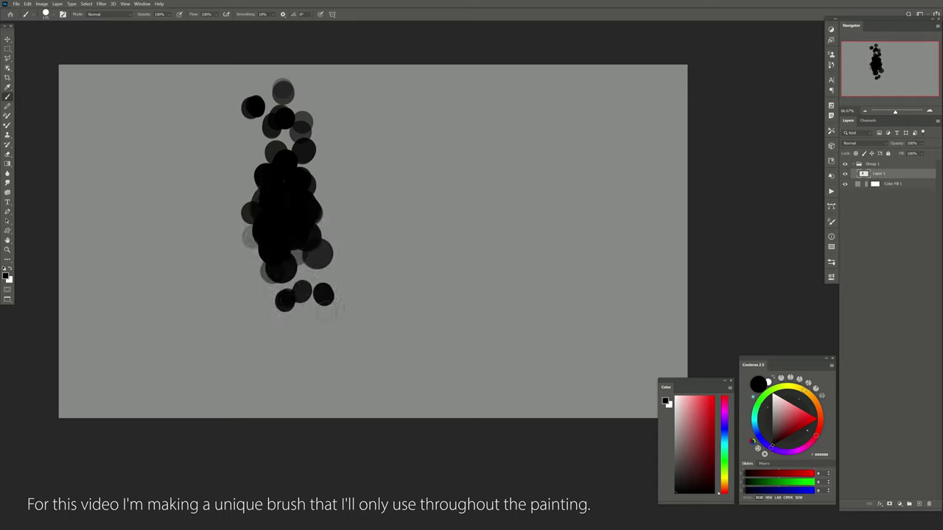
click(305, 318)
click(281, 324)
click(298, 346)
click(324, 339)
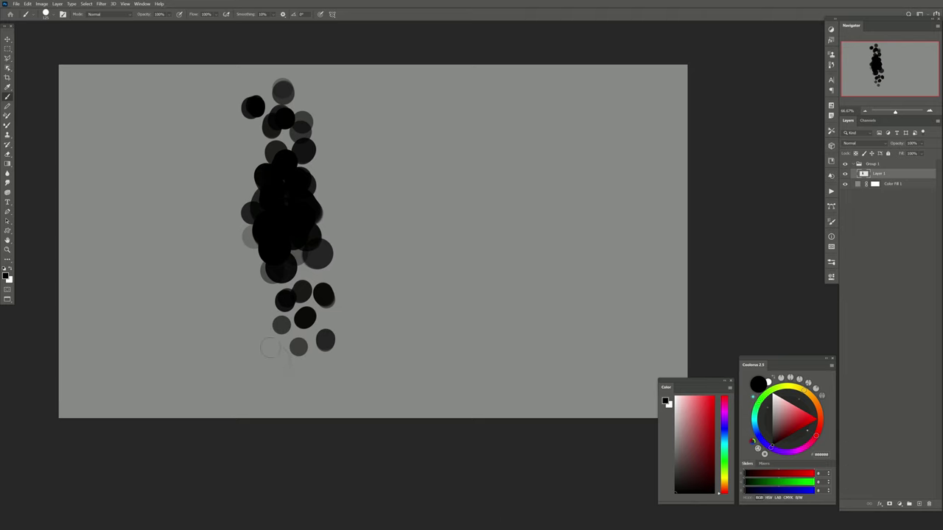
click(280, 358)
click(287, 290)
click(307, 271)
click(306, 368)
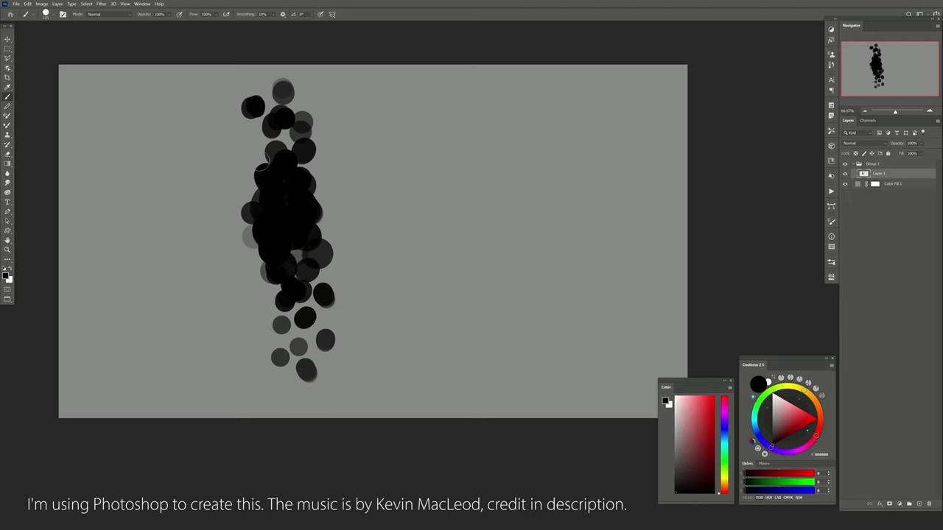
click(260, 161)
click(254, 148)
click(263, 88)
click(298, 308)
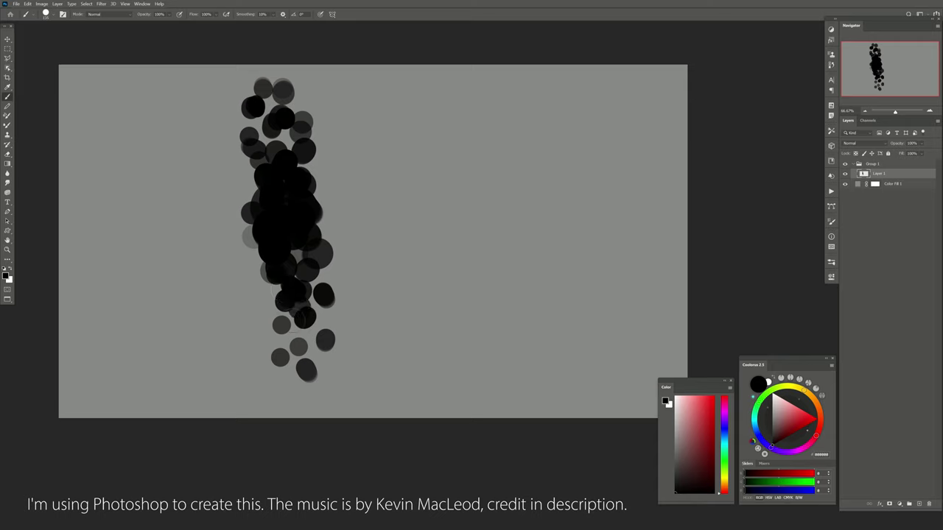
click(293, 331)
click(307, 345)
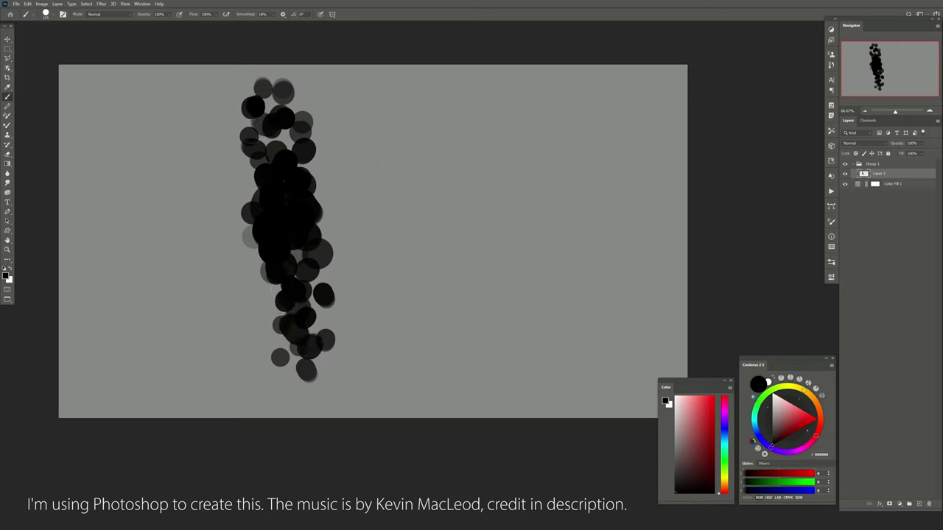
click(7, 38)
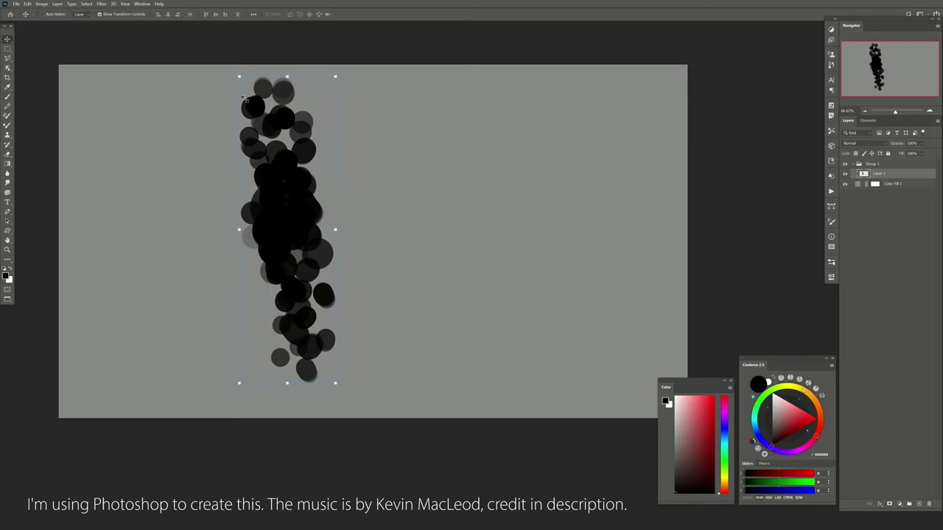
Shift the dab cluster slightly right and down, then add a few more dark dabs.
drag(244, 98, 282, 209)
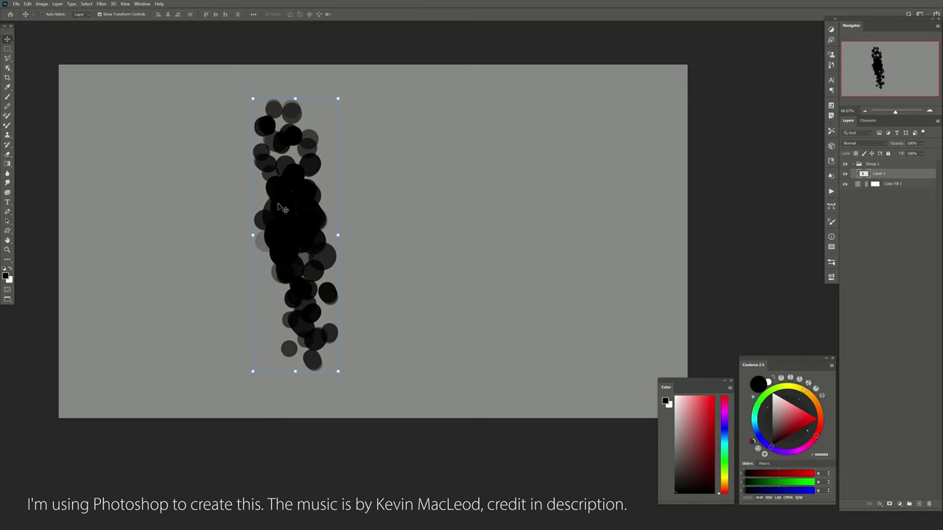
key(b)
drag(287, 262, 271, 119)
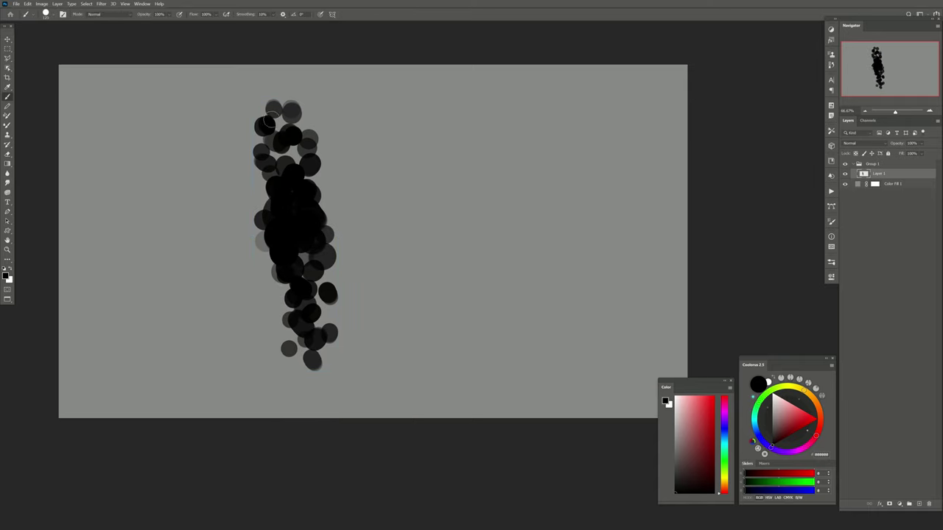
click(280, 91)
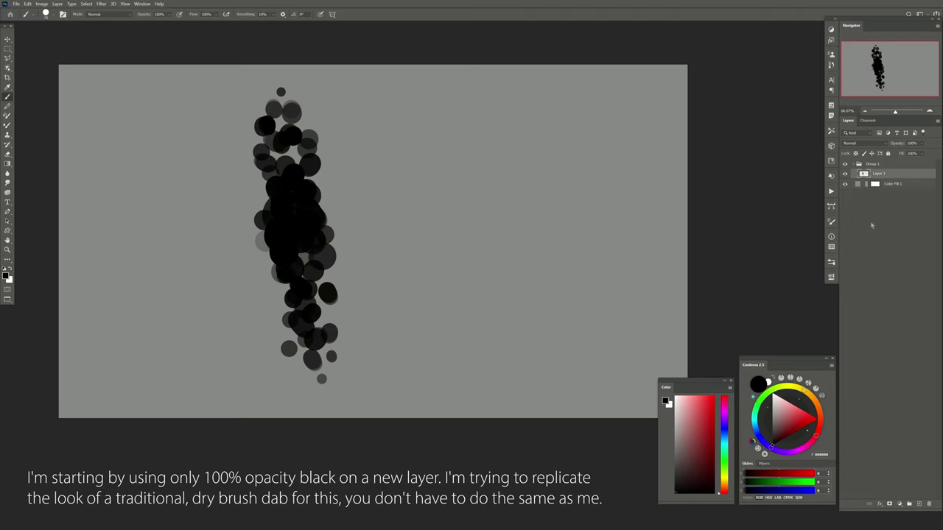
Load exactly Layer 1's painted pixels as the selection.
click(87, 4)
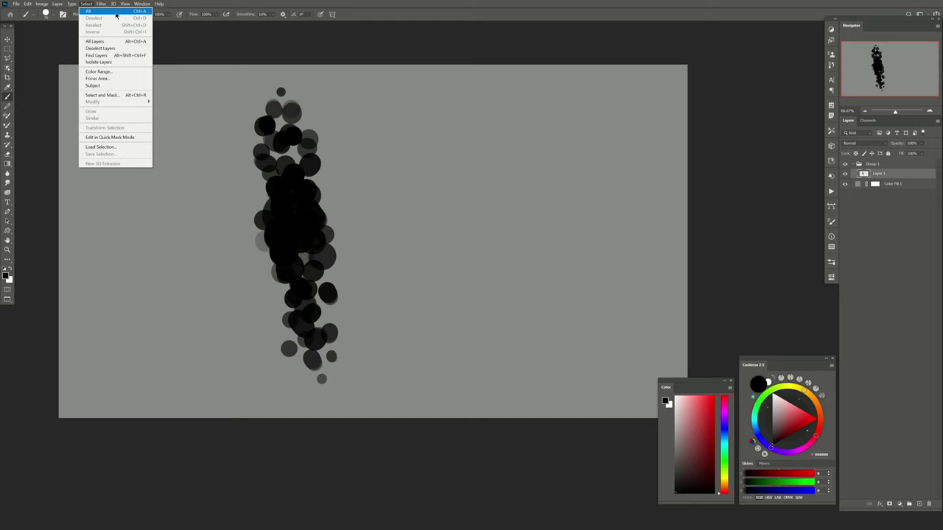
click(115, 12)
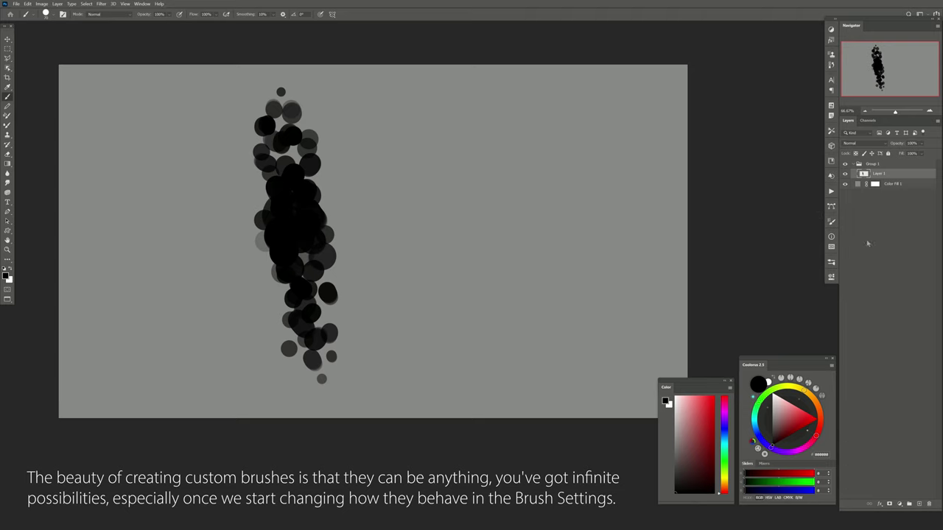
right_click(904, 179)
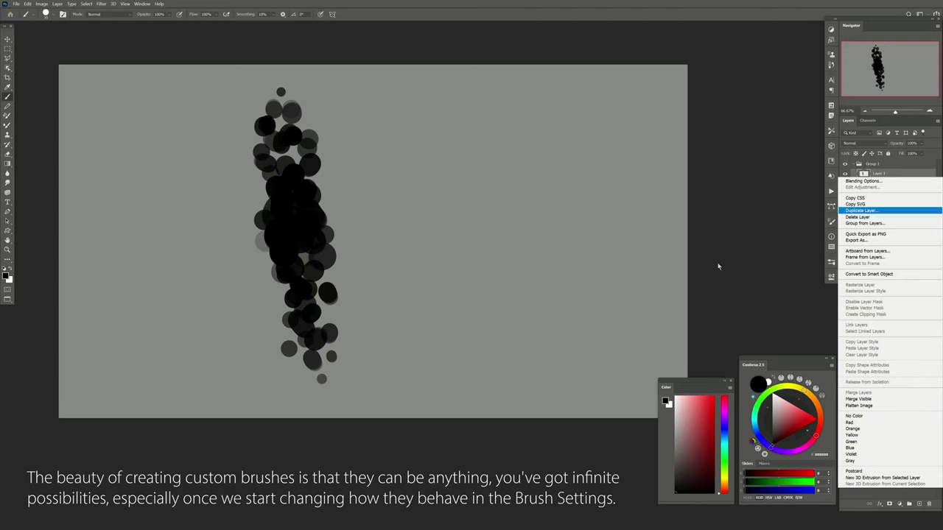
click(753, 267)
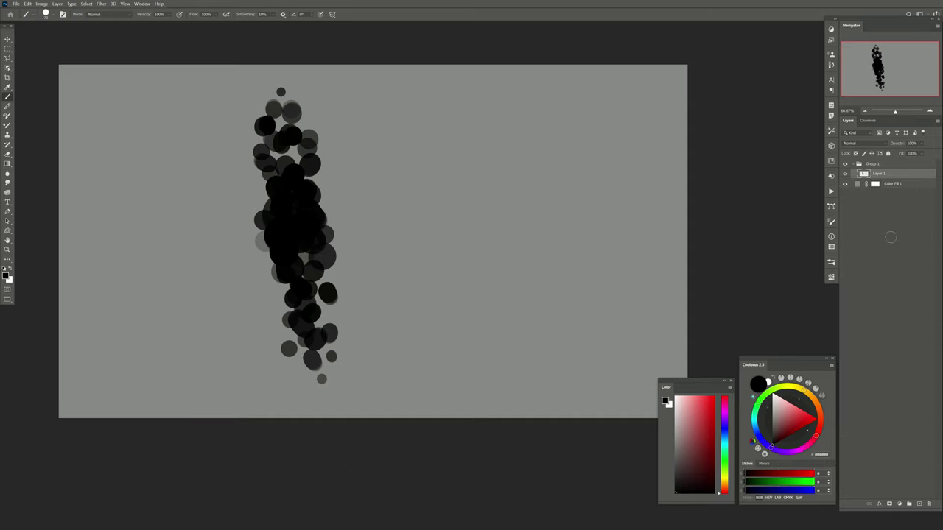
ctrl+click(865, 175)
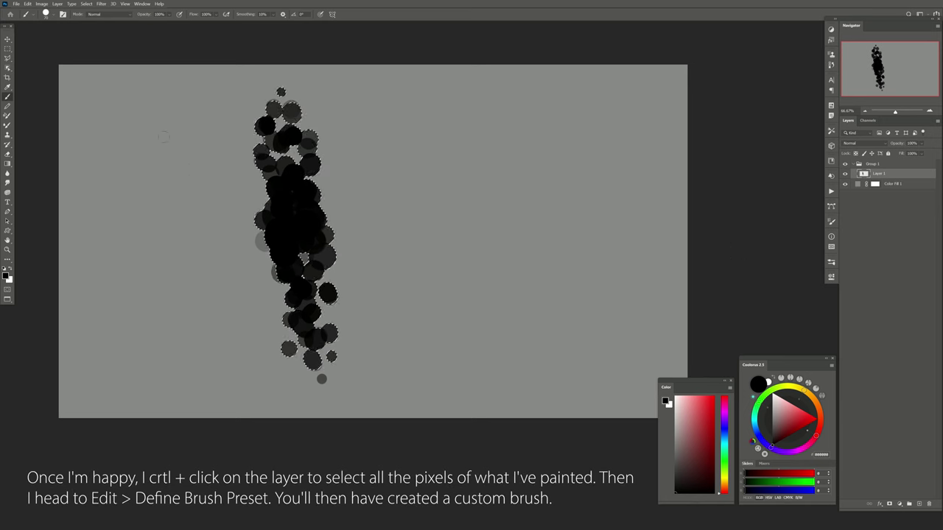
Define the selected dabs as a brush preset named Sampled Brush 878.
click(26, 4)
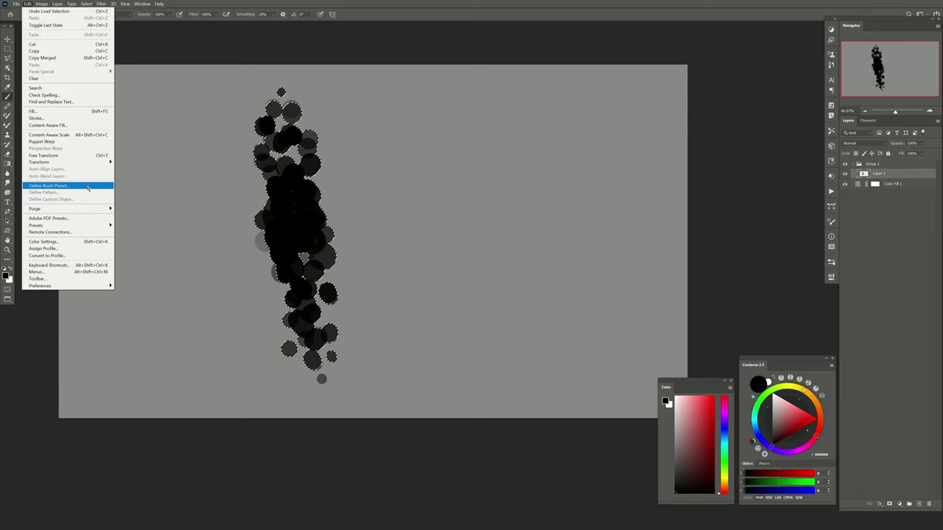
click(87, 188)
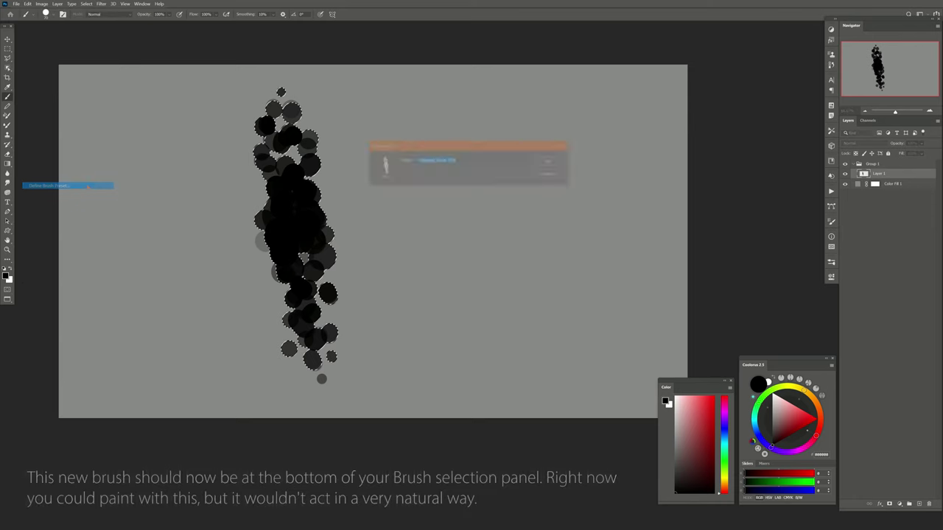
click(563, 163)
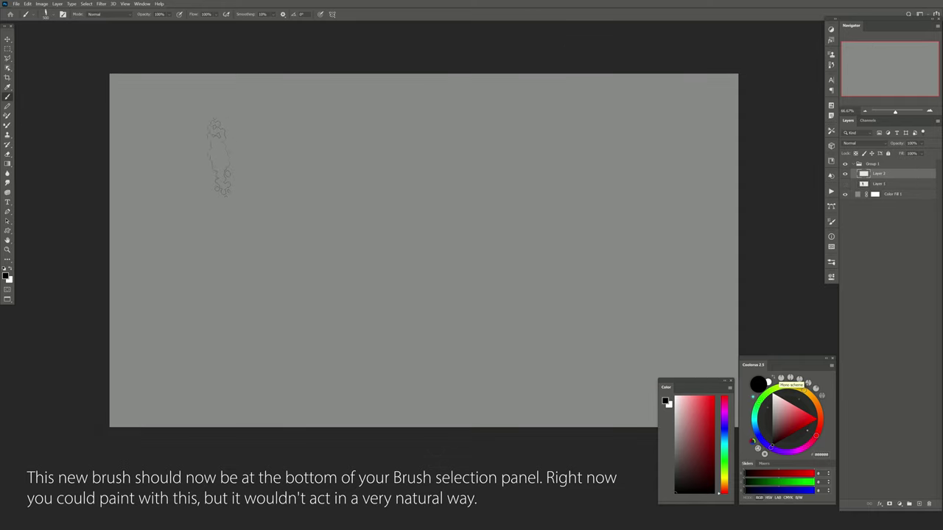
Paint a few black scribbled test strokes with the new brush, then bring up Brush Settings.
mouse_move(218, 157)
mouse_down()
mouse_move(183, 220)
mouse_move(245, 335)
mouse_move(155, 387)
mouse_up()
mouse_move(218, 216)
mouse_down()
mouse_move(261, 254)
mouse_move(277, 287)
mouse_up()
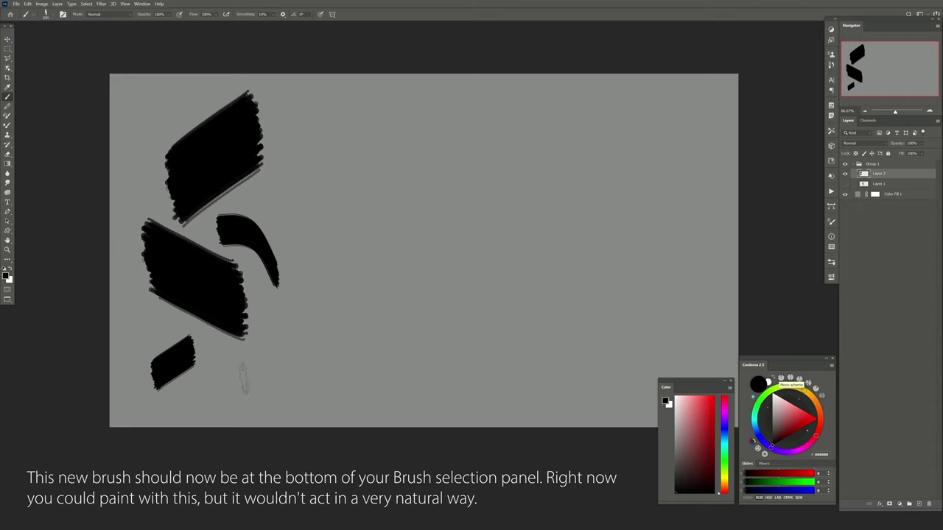
drag(218, 352, 286, 345)
drag(427, 243, 373, 239)
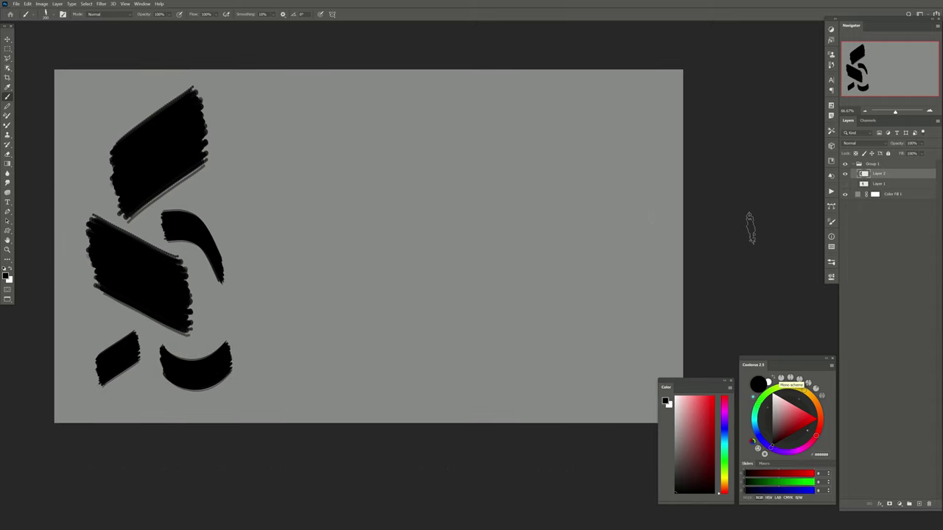
click(63, 14)
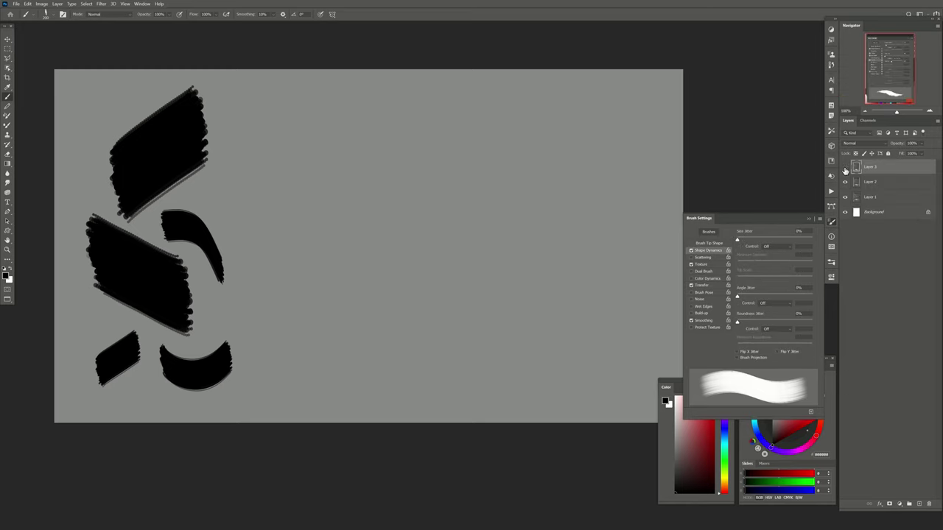
Set Shape Dynamics size to Pen Pressure, angle to Direction, and minimum diameter to 6%.
click(845, 168)
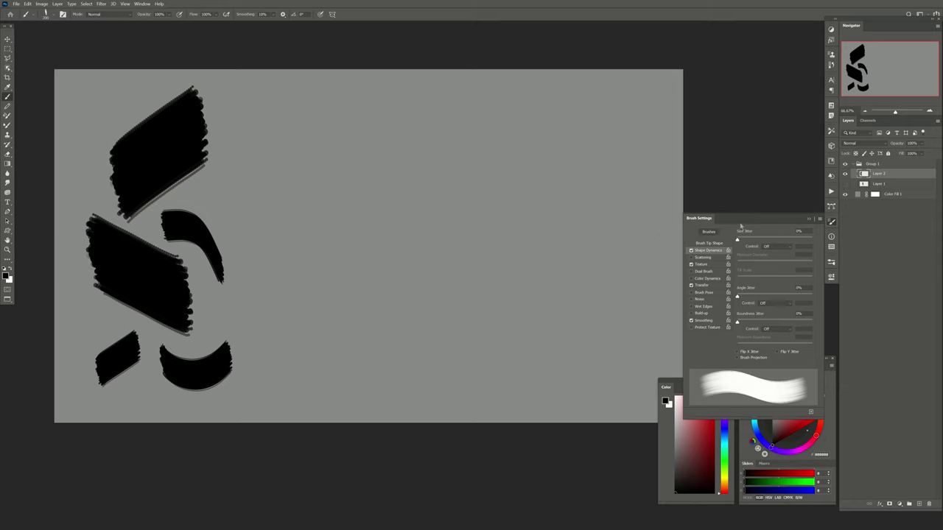
click(767, 248)
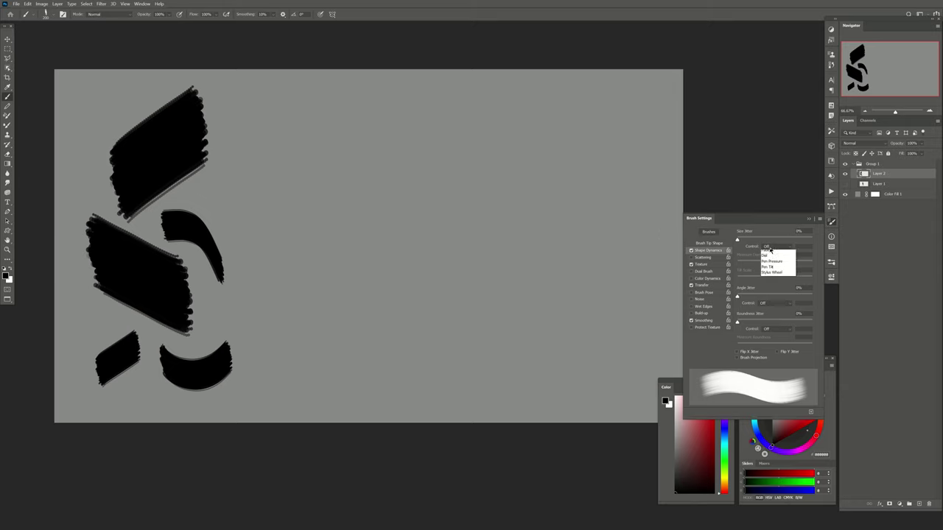
click(768, 274)
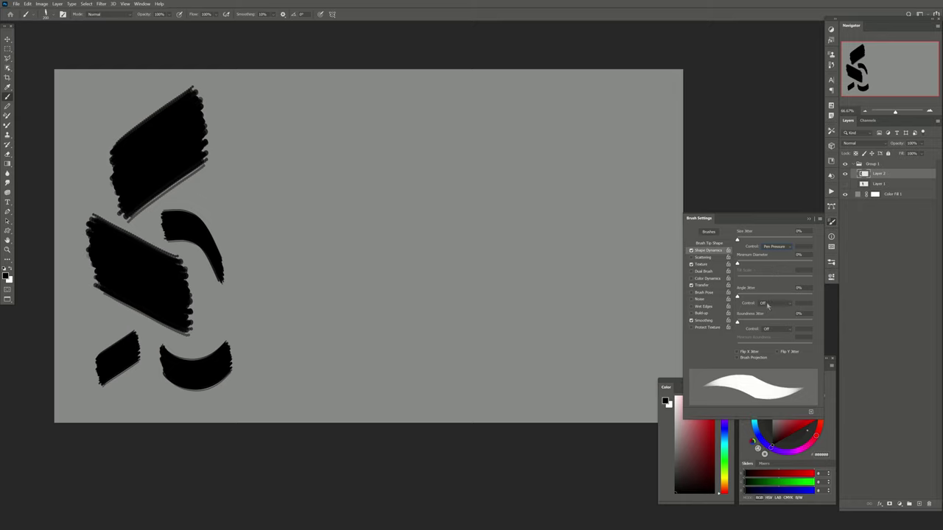
click(768, 305)
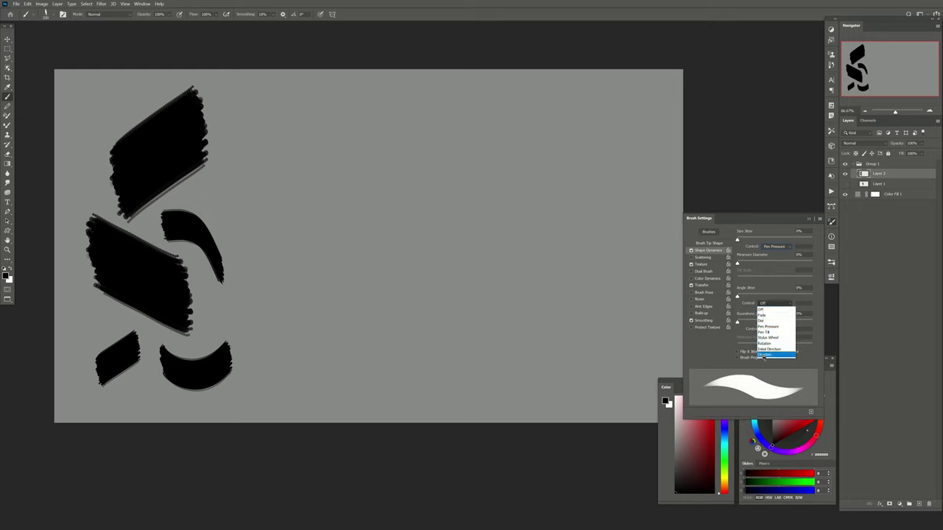
click(764, 356)
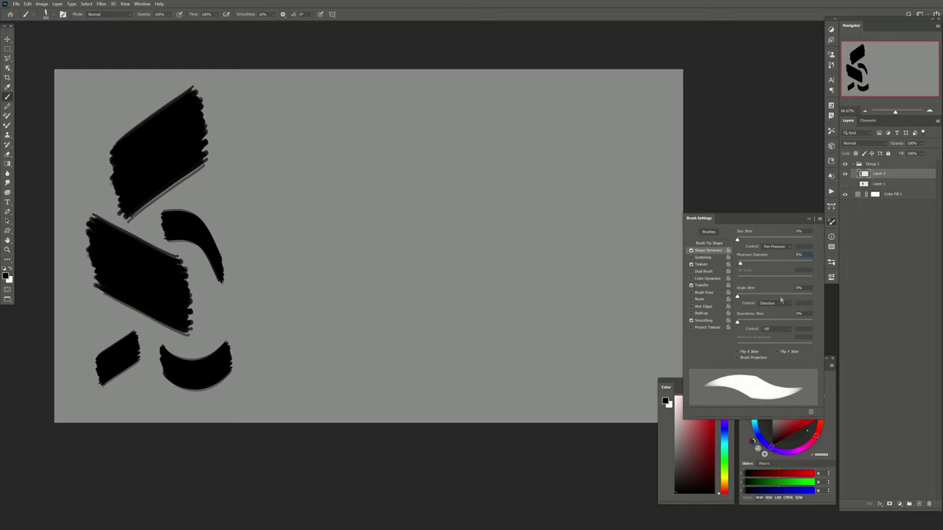
text(6)
key(Return)
Make Transfer opacity follow Pen Pressure, test two strokes, and undo the latest.
click(703, 263)
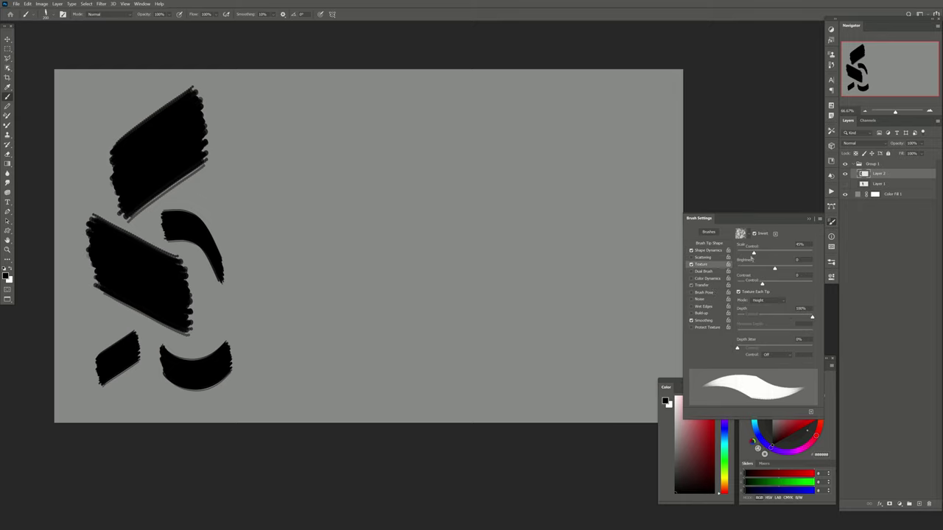
click(766, 247)
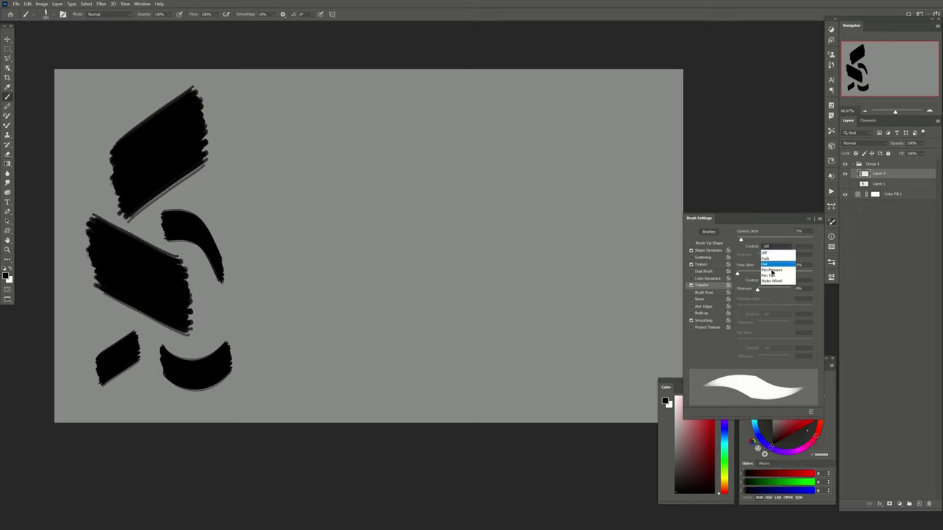
click(772, 274)
drag(570, 217, 563, 280)
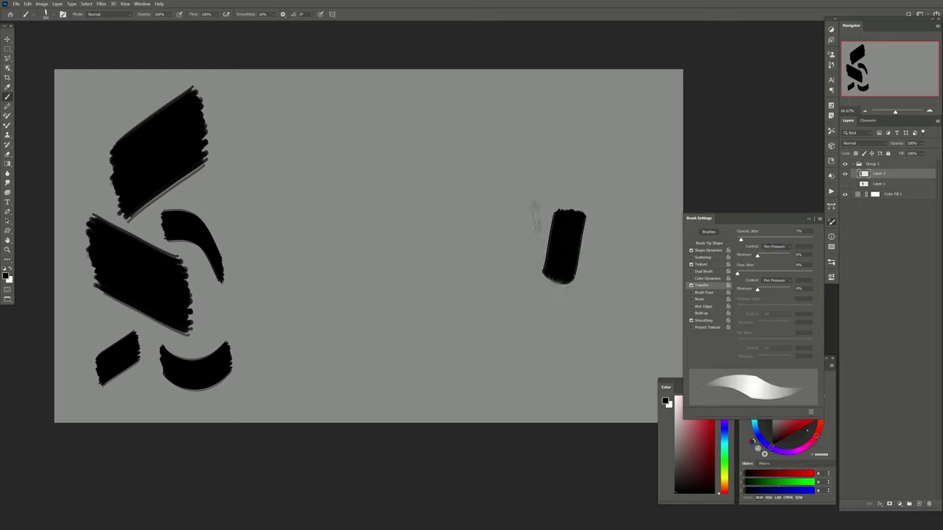
mouse_move(533, 203)
mouse_down()
mouse_move(489, 188)
mouse_move(439, 243)
mouse_up()
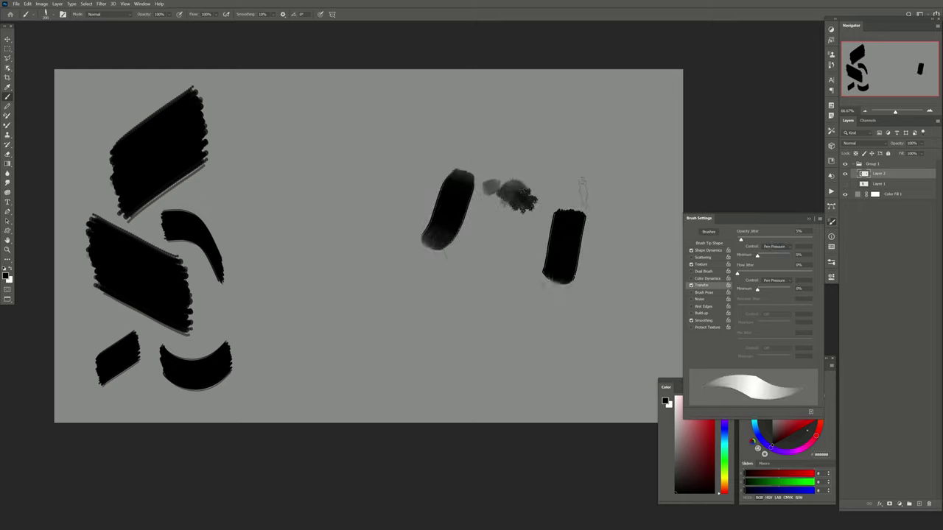
key(ctrl+z)
key(ctrl+z)
key(ctrl+z)
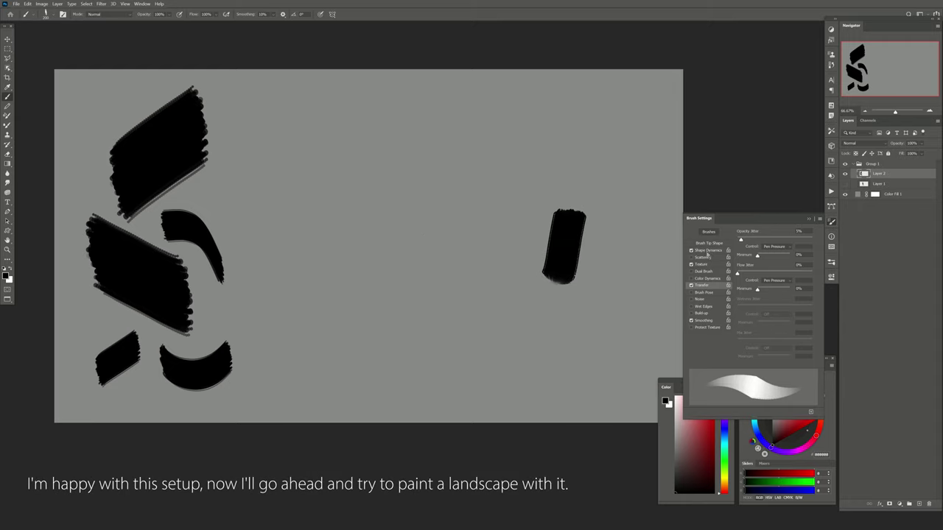
Undo the remaining stroke and paint more grey test dabs on a new layer.
key(ctrl+z)
drag(432, 247, 420, 245)
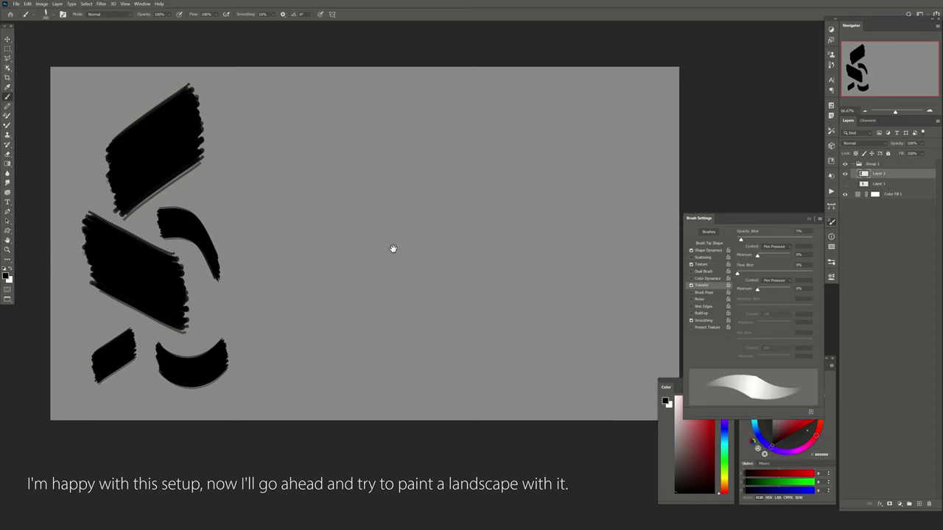
click(918, 505)
drag(541, 137, 482, 200)
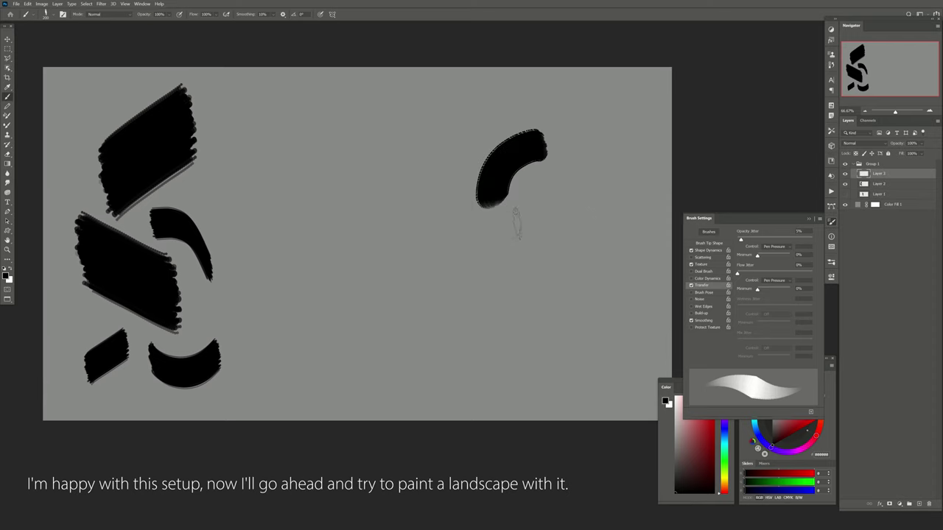
drag(524, 242, 479, 258)
mouse_move(401, 155)
mouse_down()
mouse_move(357, 162)
mouse_move(327, 146)
mouse_move(285, 168)
mouse_move(324, 232)
mouse_move(328, 269)
mouse_up()
mouse_move(291, 236)
mouse_down()
mouse_move(324, 210)
mouse_move(324, 228)
mouse_up()
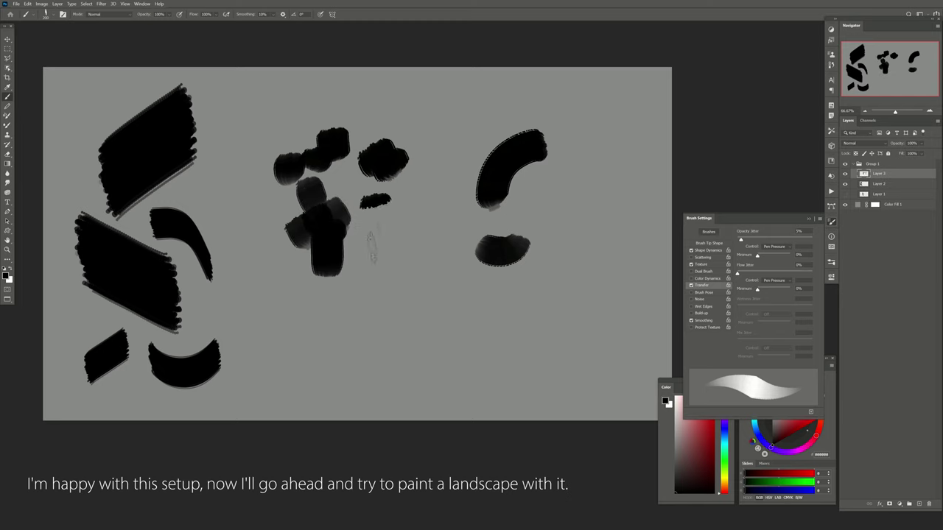
drag(375, 199, 377, 235)
mouse_move(379, 247)
mouse_down()
mouse_move(380, 276)
mouse_move(406, 284)
mouse_move(400, 302)
mouse_up()
drag(404, 269, 402, 284)
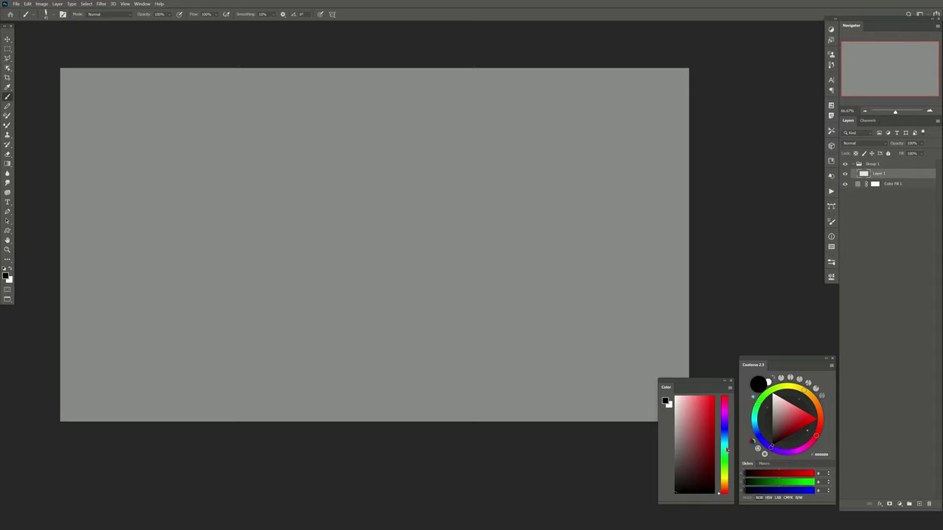
Pick a light blue and paint sky across the top of the canvas.
click(725, 435)
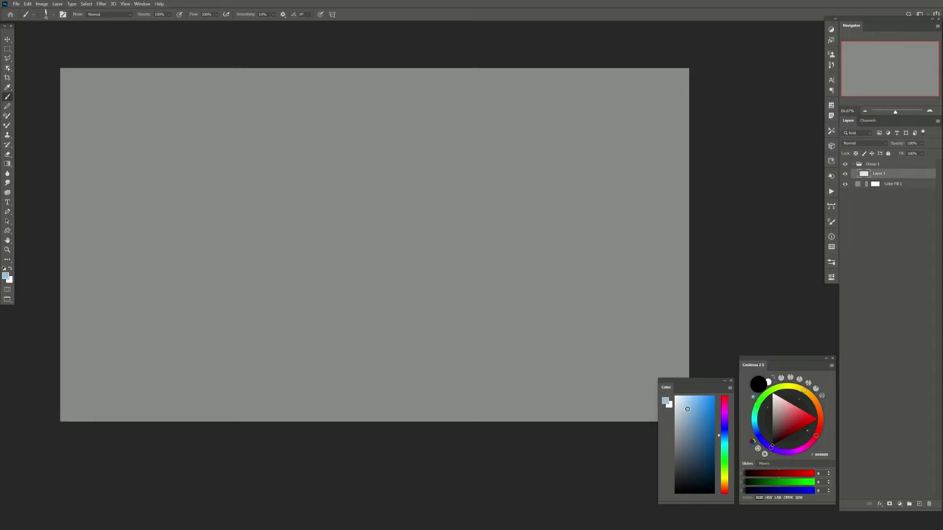
click(685, 407)
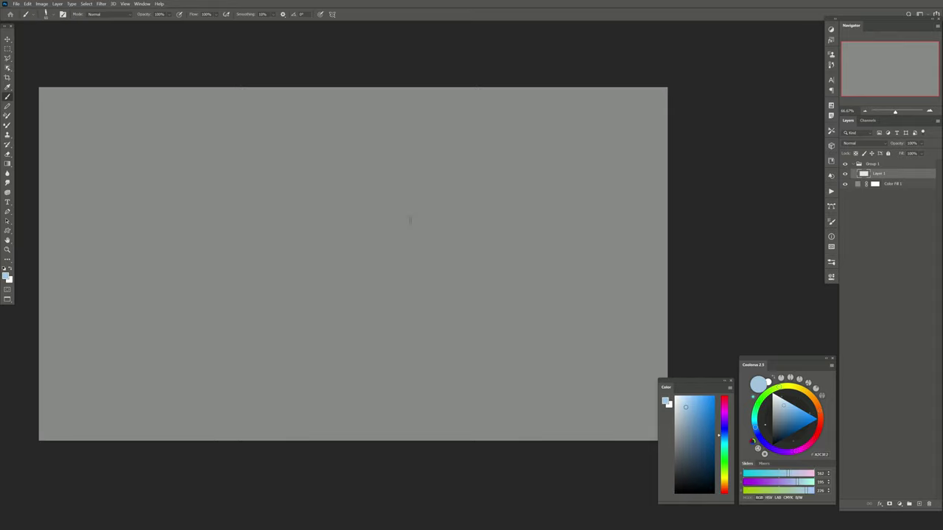
drag(391, 171, 394, 203)
mouse_move(457, 168)
mouse_down()
mouse_move(380, 173)
mouse_move(388, 117)
mouse_move(411, 148)
mouse_move(279, 230)
mouse_move(177, 147)
mouse_move(170, 221)
mouse_move(64, 84)
mouse_move(59, 48)
mouse_up()
Enable Color Dynamics and fill the sky down to a curved lower edge.
click(62, 14)
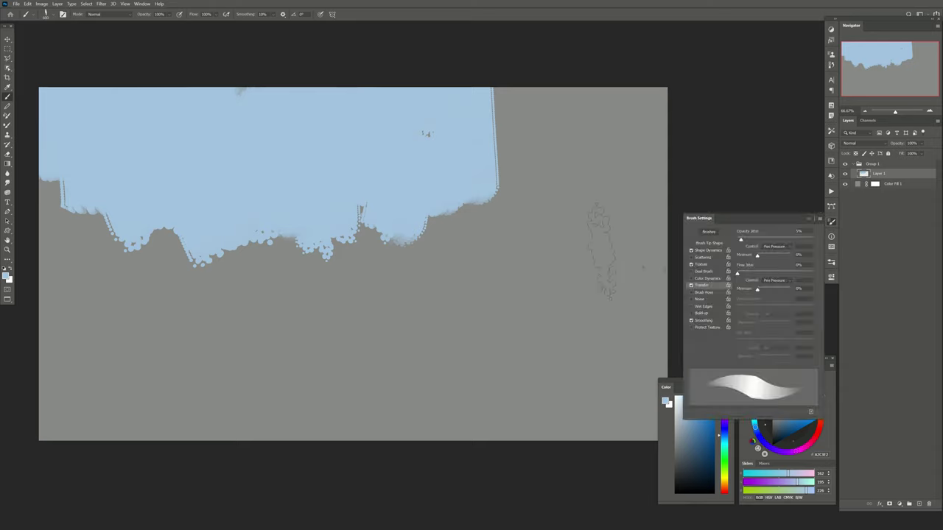
click(705, 279)
mouse_move(462, 220)
mouse_down()
mouse_move(396, 214)
mouse_move(511, 132)
mouse_move(662, 118)
mouse_move(537, 179)
mouse_move(606, 232)
mouse_move(523, 250)
mouse_up()
mouse_move(133, 196)
mouse_down()
mouse_move(59, 280)
mouse_move(75, 195)
mouse_move(410, 253)
mouse_move(137, 253)
mouse_move(532, 273)
mouse_up()
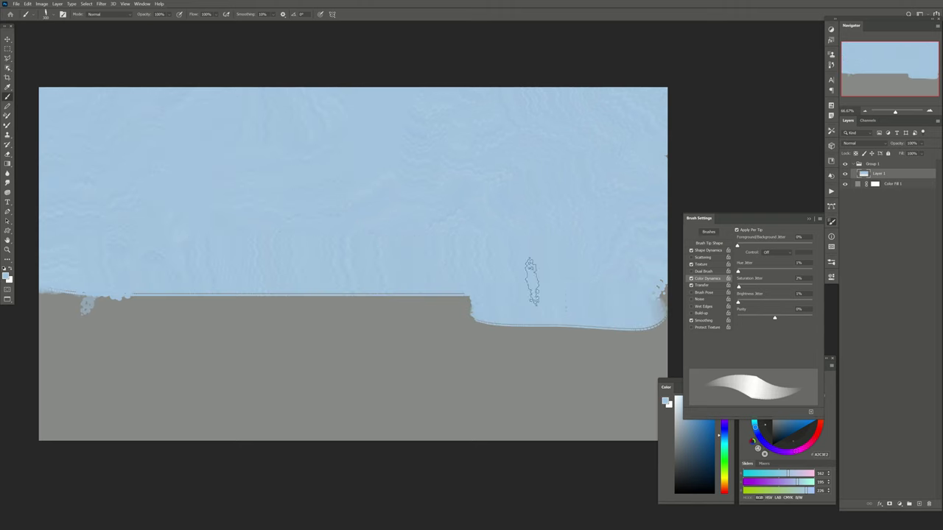
mouse_move(479, 260)
mouse_down()
mouse_move(481, 228)
mouse_move(457, 294)
mouse_up()
drag(410, 243, 267, 305)
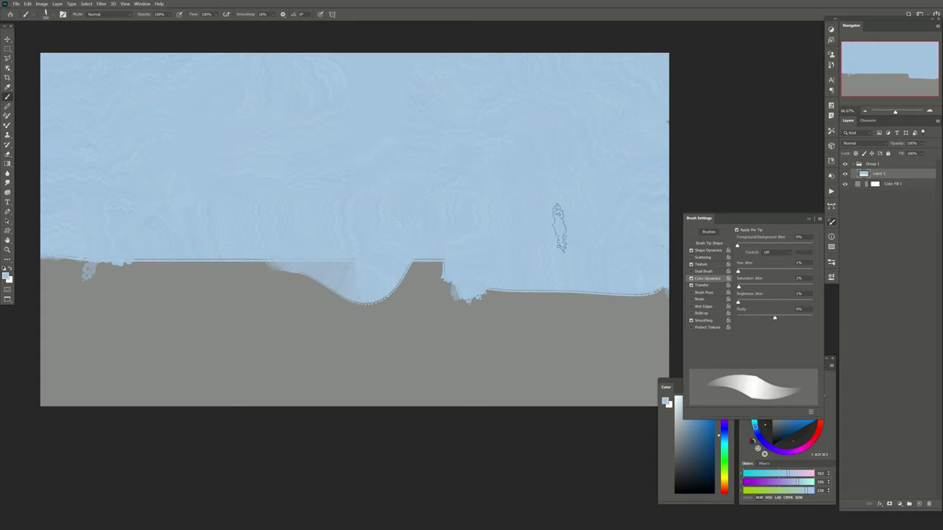
click(832, 222)
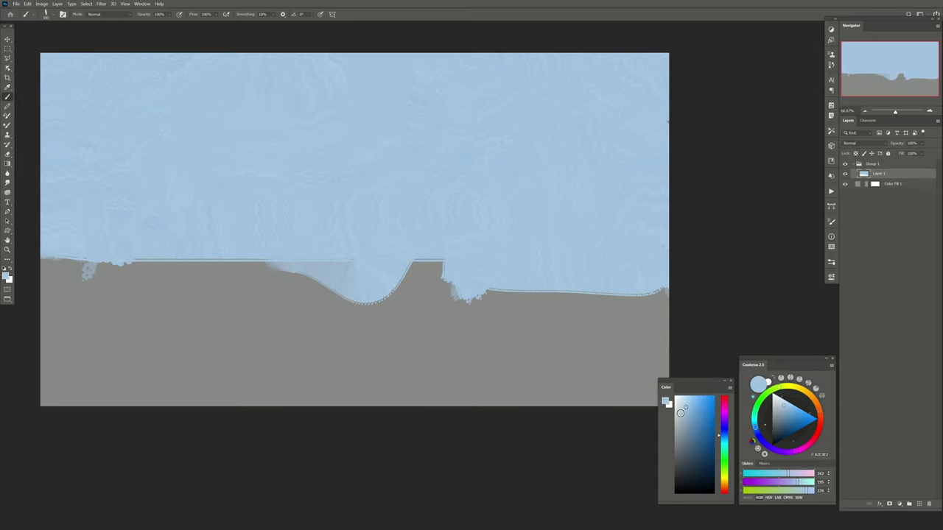
Paint lighter blue clouds across the sky, sampling darker and lighter sky tones.
mouse_move(393, 204)
mouse_down()
mouse_move(408, 152)
mouse_move(378, 172)
mouse_up()
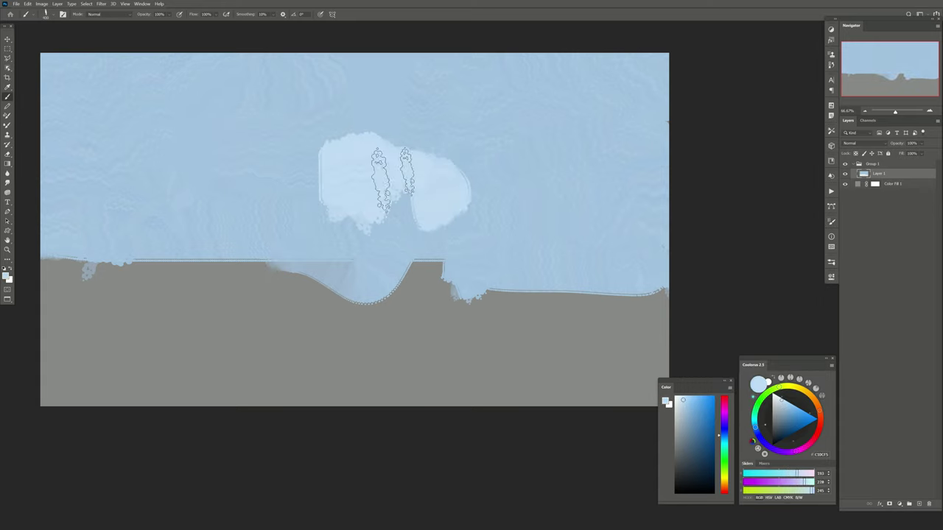
mouse_move(408, 129)
mouse_down()
mouse_move(295, 200)
mouse_move(297, 143)
mouse_move(185, 155)
mouse_move(131, 117)
mouse_up()
alt+click(131, 118)
drag(196, 126, 243, 185)
alt+click(242, 185)
mouse_move(147, 148)
mouse_down()
mouse_move(78, 116)
mouse_move(185, 177)
mouse_up()
mouse_move(435, 189)
mouse_down()
mouse_move(480, 153)
mouse_move(585, 194)
mouse_move(585, 152)
mouse_up()
alt+click(310, 110)
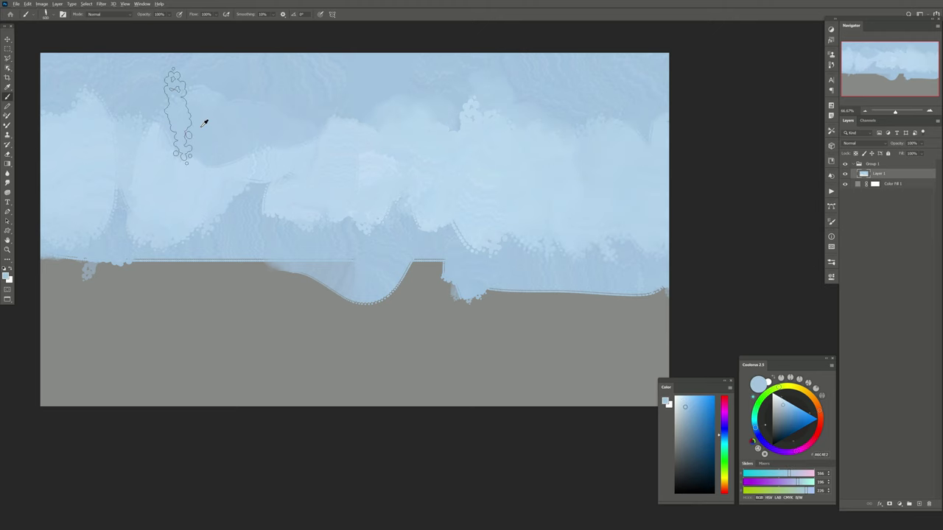
alt+click(353, 125)
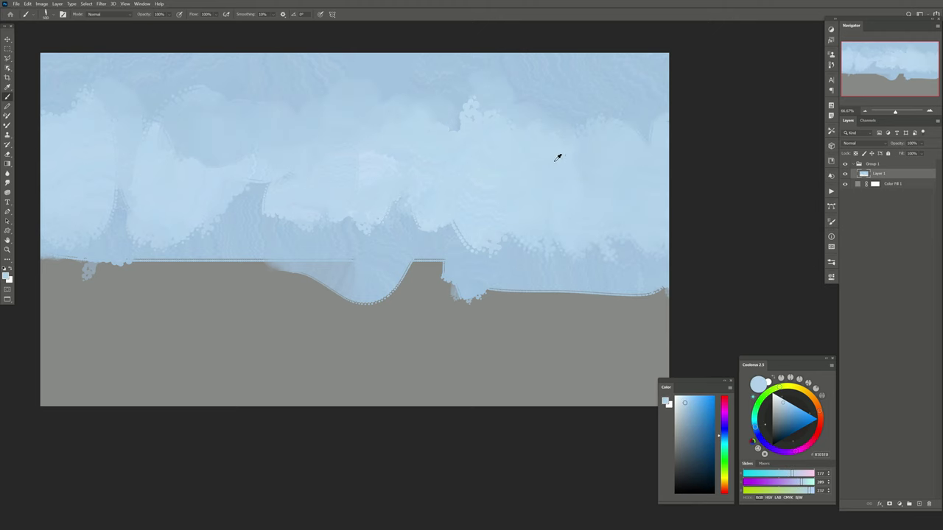
click(918, 503)
Pick a violet-blue and paint the hill band from the right toward the left.
click(701, 422)
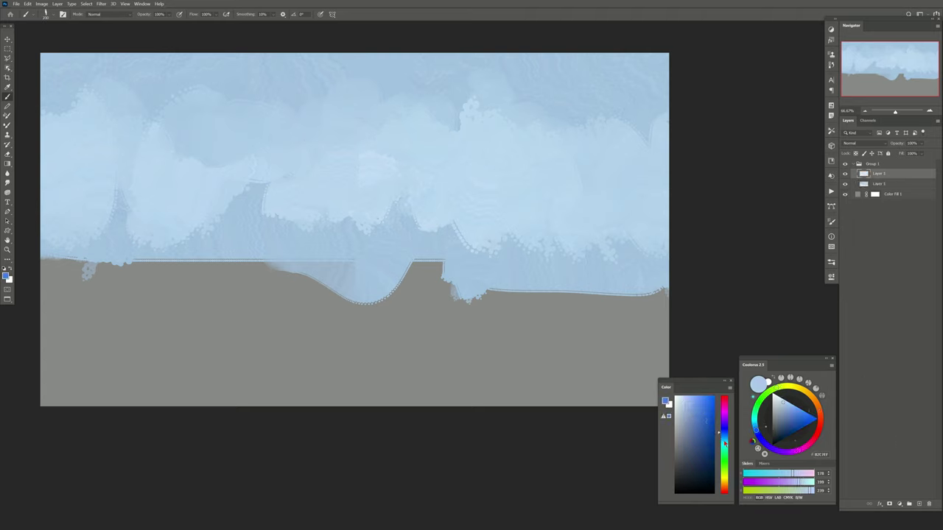
drag(724, 442, 725, 430)
drag(512, 225, 529, 229)
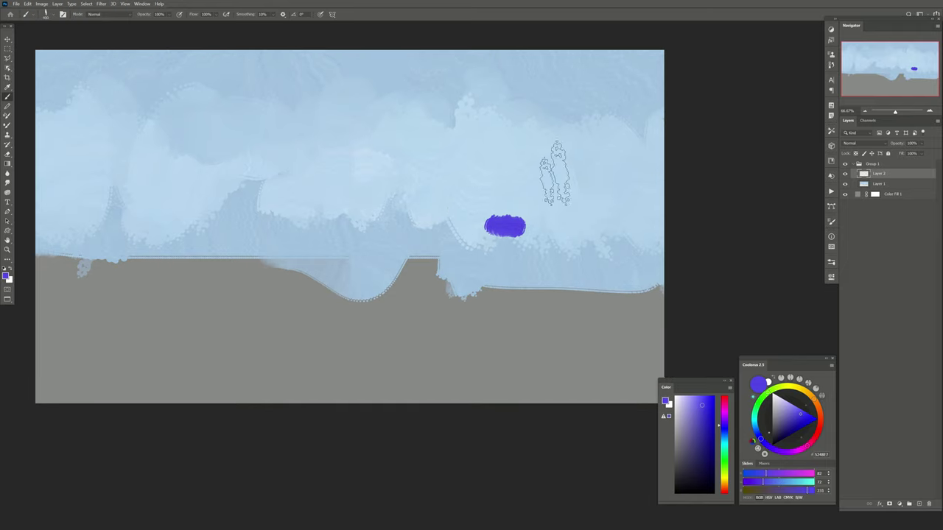
mouse_move(552, 166)
mouse_down()
mouse_move(640, 165)
mouse_move(659, 210)
mouse_up()
mouse_move(574, 192)
mouse_down()
mouse_move(648, 121)
mouse_move(590, 254)
mouse_up()
drag(475, 188, 633, 147)
mouse_move(508, 151)
mouse_down()
mouse_move(401, 202)
mouse_move(310, 221)
mouse_move(254, 243)
mouse_move(257, 250)
mouse_up()
Extend the violet hills to the left edge, raise the right hilltop, and test layer opacity.
shift+click(703, 235)
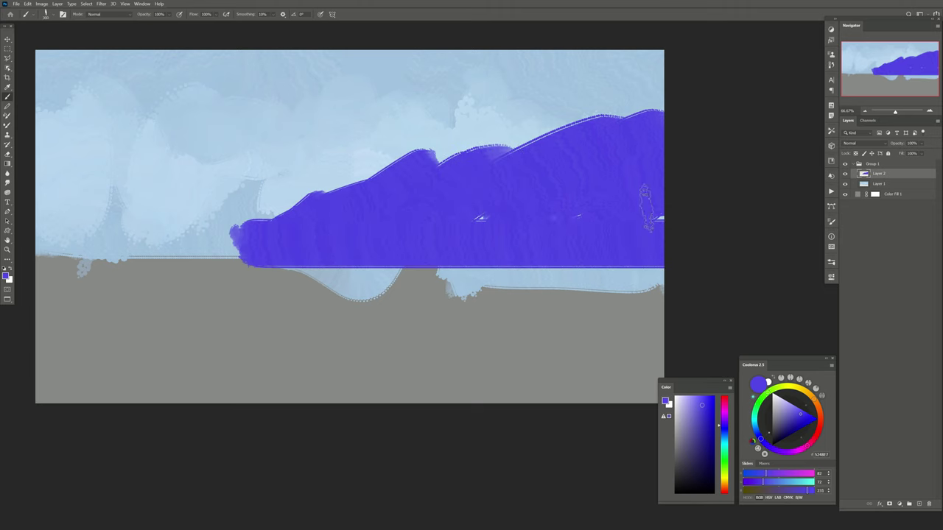
mouse_move(262, 234)
mouse_down()
mouse_move(193, 251)
mouse_move(117, 198)
mouse_move(267, 211)
mouse_move(184, 184)
mouse_move(81, 188)
mouse_move(195, 258)
mouse_up()
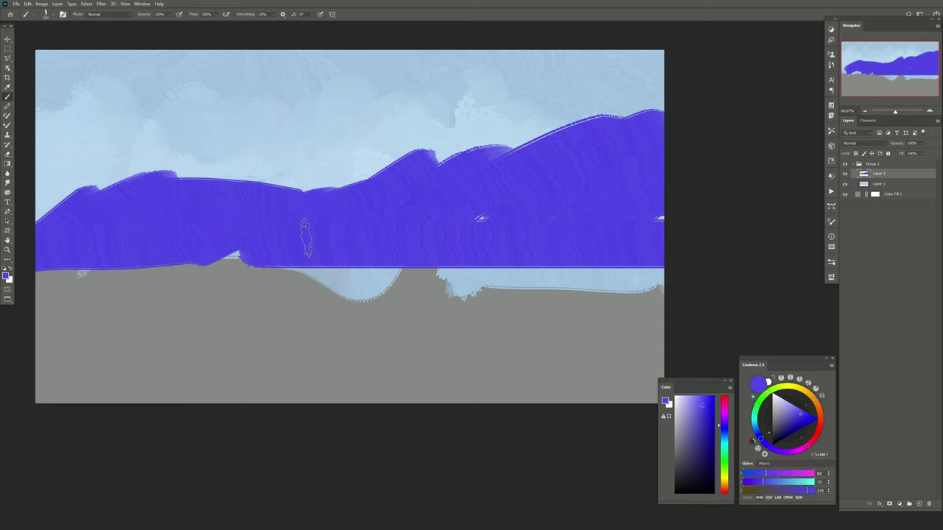
drag(633, 144, 519, 173)
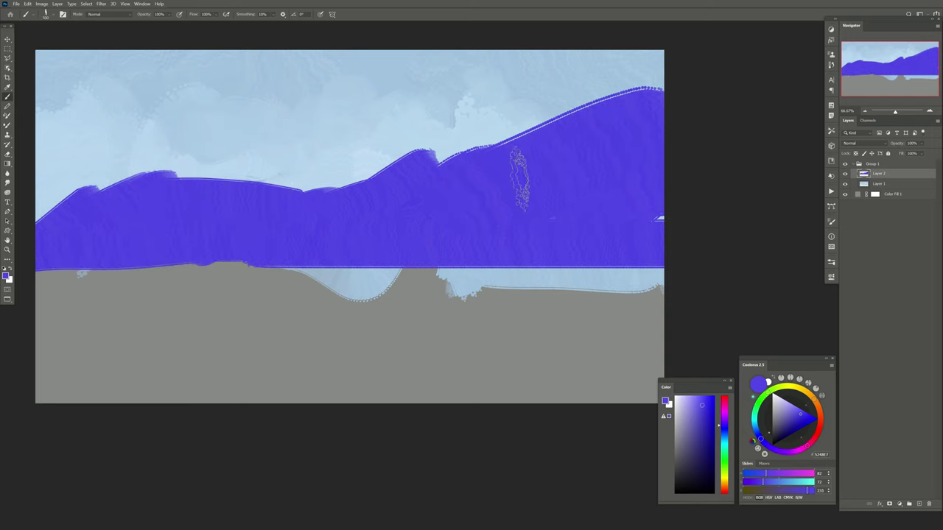
mouse_move(379, 188)
mouse_down()
mouse_move(257, 199)
mouse_move(383, 162)
mouse_move(441, 158)
mouse_up()
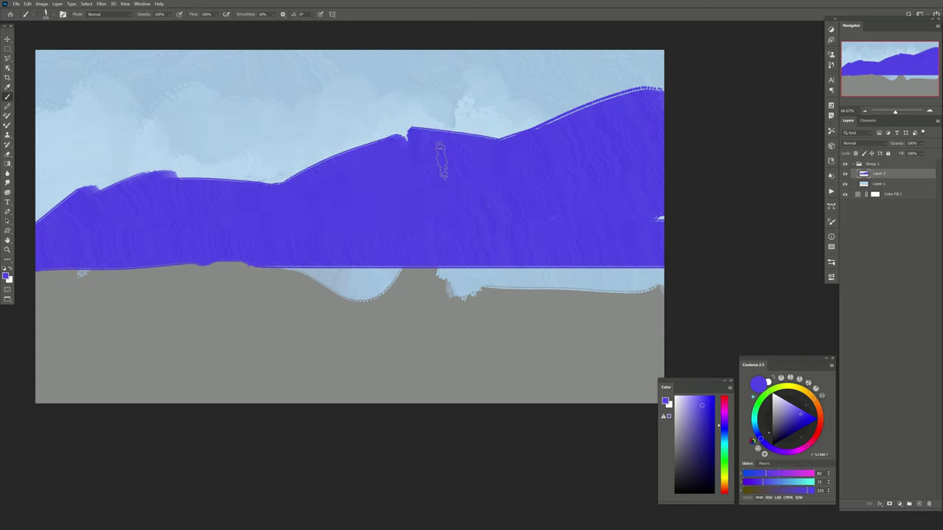
click(919, 145)
mouse_move(935, 152)
mouse_down()
mouse_move(899, 154)
mouse_move(932, 167)
mouse_up()
Clip a new layer to the hill layer and dab light patches on the right hills.
right_click(876, 174)
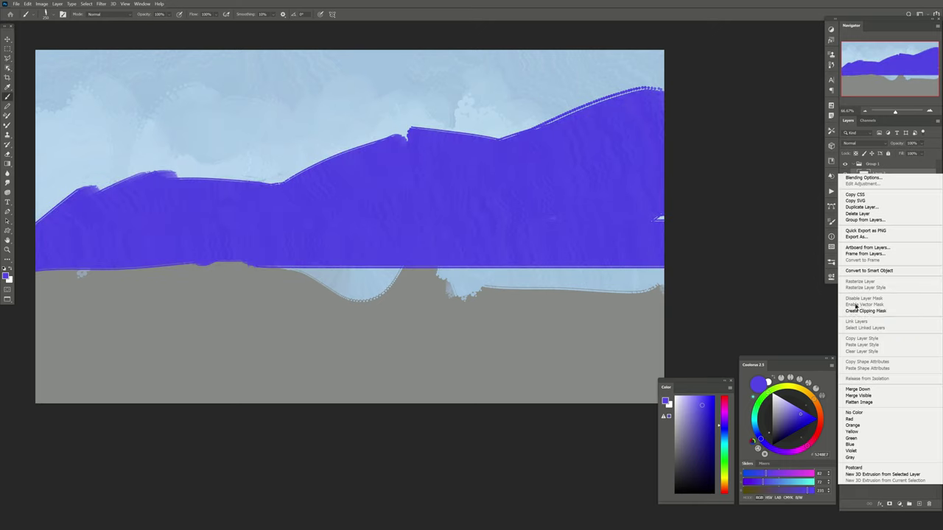
click(854, 311)
alt+click(479, 99)
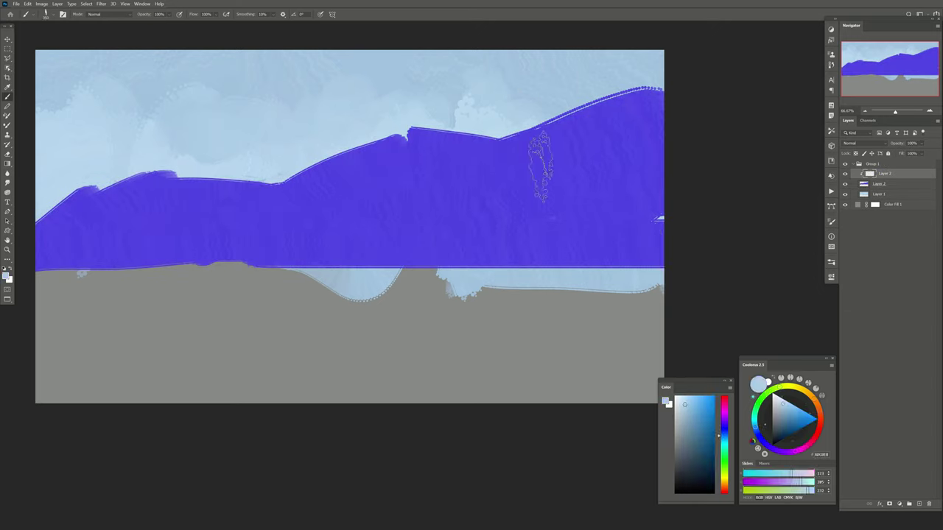
alt+click(540, 171)
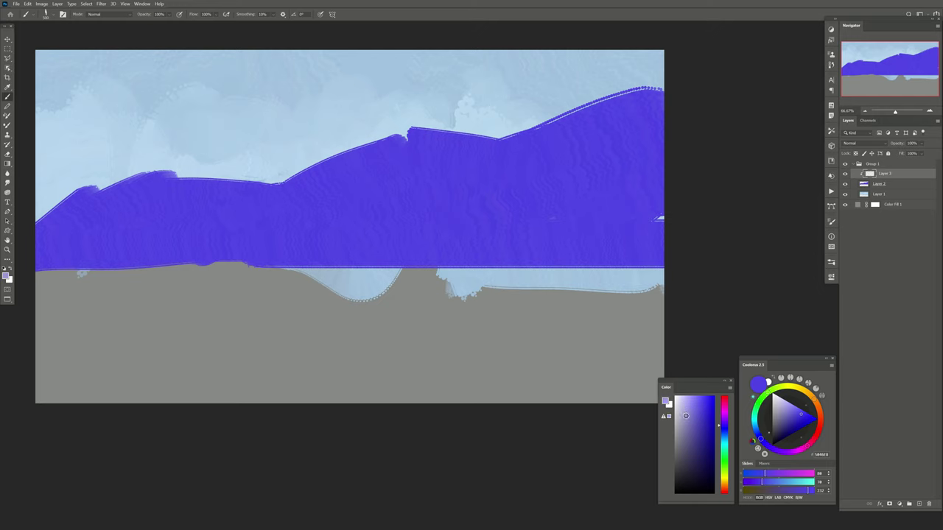
alt+click(538, 111)
mouse_move(515, 147)
mouse_down()
mouse_move(545, 129)
mouse_move(508, 177)
mouse_move(626, 184)
mouse_up()
alt+click(550, 125)
drag(633, 147, 530, 213)
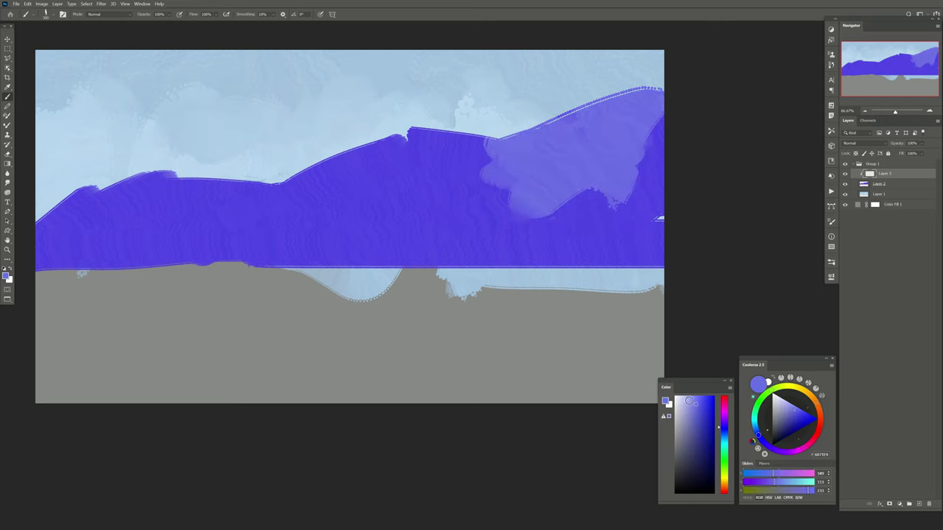
Brush lighter purple across the right, middle and left hills.
alt+click(560, 169)
drag(508, 162, 596, 118)
drag(648, 96, 582, 228)
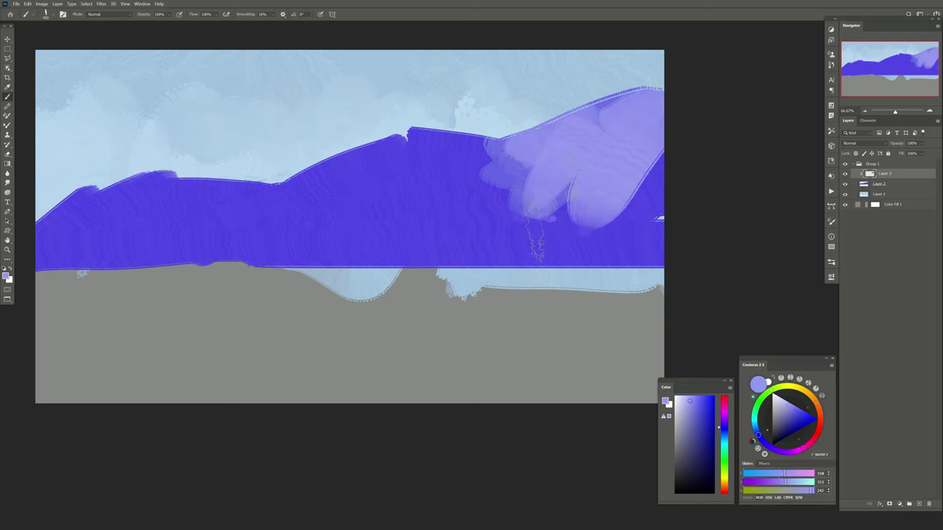
mouse_move(559, 191)
mouse_down()
mouse_move(506, 136)
mouse_move(420, 213)
mouse_up()
mouse_move(235, 250)
mouse_down()
mouse_move(423, 135)
mouse_move(395, 243)
mouse_move(529, 179)
mouse_up()
mouse_move(516, 221)
mouse_down()
mouse_move(662, 214)
mouse_move(516, 258)
mouse_up()
drag(331, 261, 442, 177)
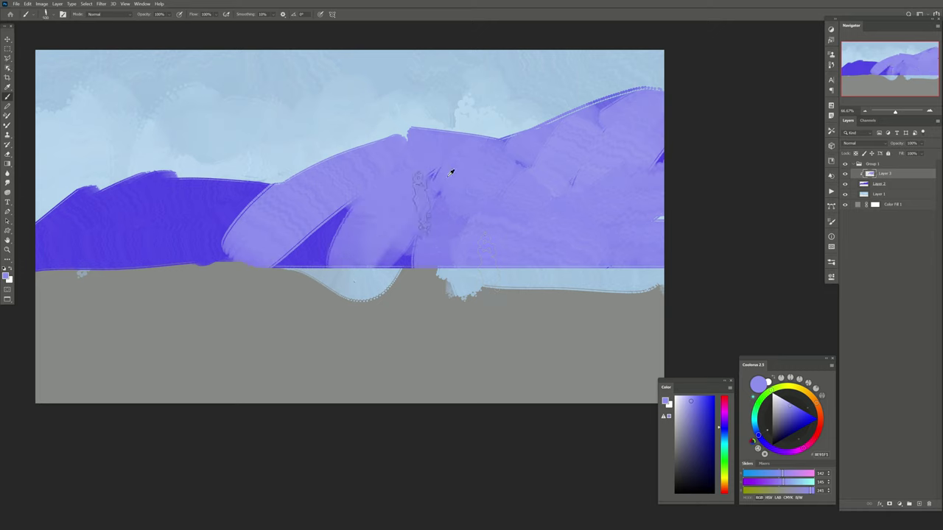
mouse_move(339, 206)
mouse_down()
mouse_move(300, 252)
mouse_move(267, 216)
mouse_up()
drag(261, 184, 199, 248)
drag(214, 177, 110, 229)
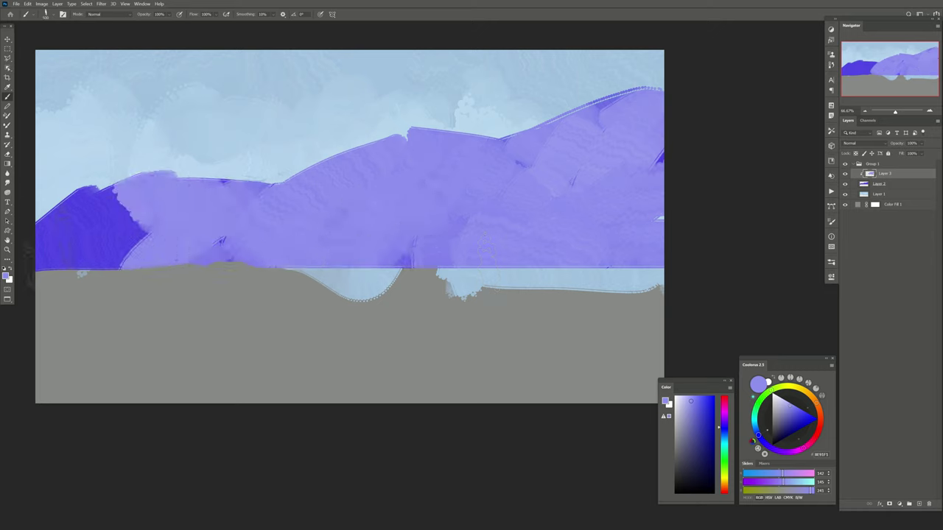
drag(140, 192, 36, 273)
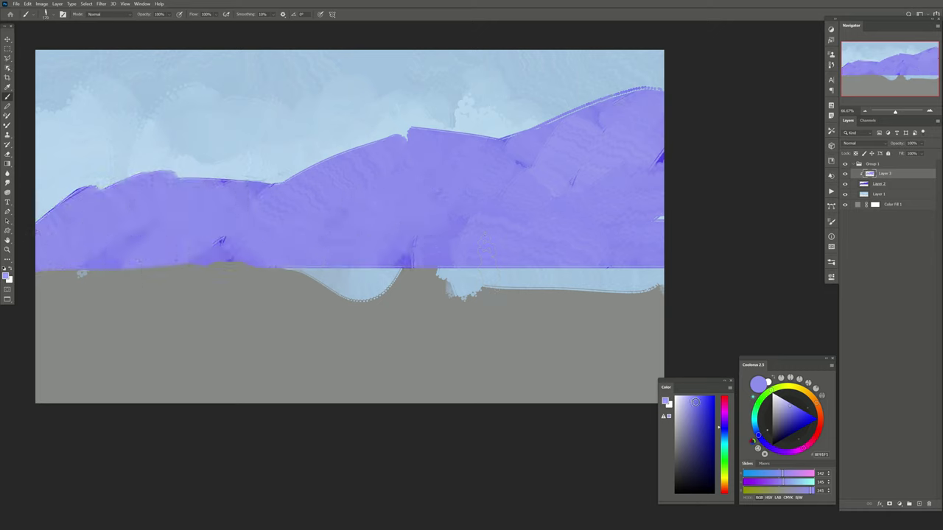
Lighten the mountain's middle and right slopes with pale blue strokes.
click(689, 403)
mouse_move(508, 166)
mouse_down()
mouse_move(534, 151)
mouse_move(515, 157)
mouse_up()
mouse_move(550, 125)
mouse_down()
mouse_move(457, 151)
mouse_move(467, 126)
mouse_move(444, 145)
mouse_move(343, 177)
mouse_move(420, 235)
mouse_move(501, 199)
mouse_move(634, 95)
mouse_up()
mouse_move(582, 147)
mouse_down()
mouse_move(455, 258)
mouse_move(243, 206)
mouse_move(148, 206)
mouse_move(111, 192)
mouse_up()
drag(329, 269, 414, 204)
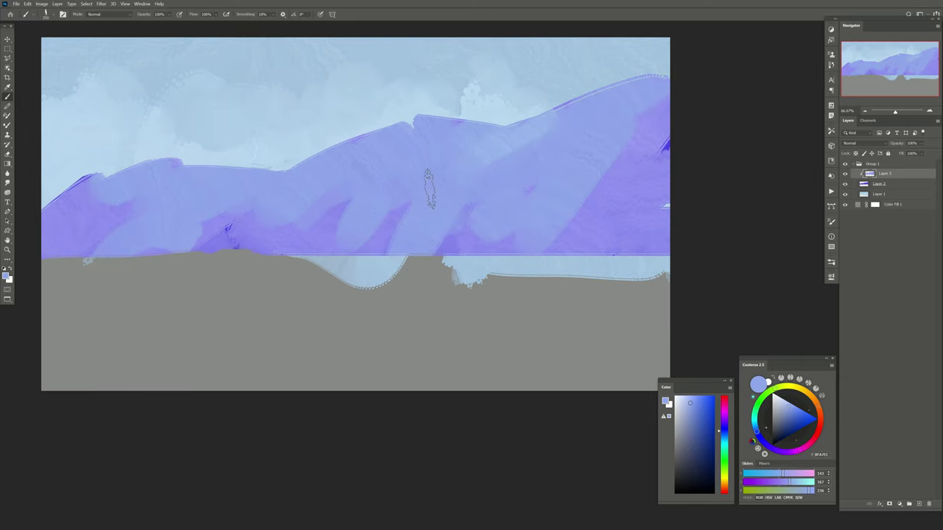
Add a new layer clipped to the hills and choose a dark teal green.
click(916, 503)
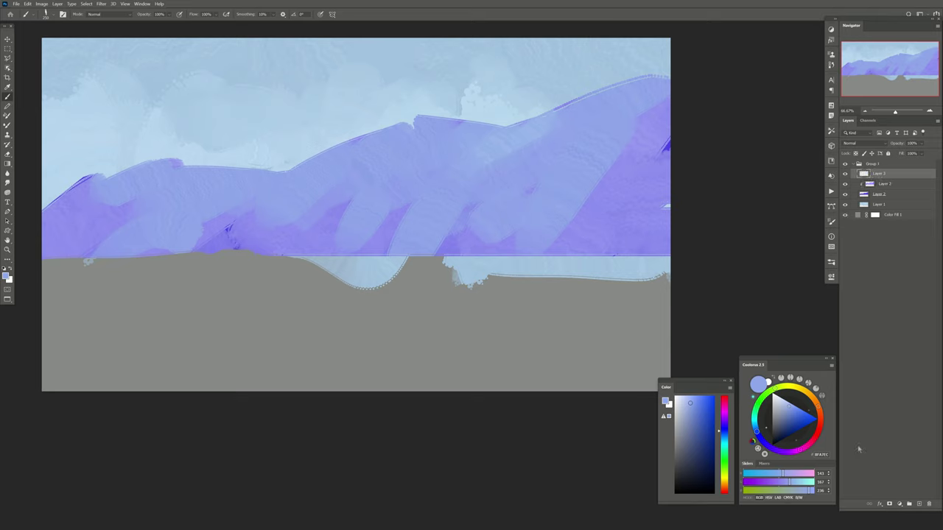
alt+click(891, 178)
click(723, 446)
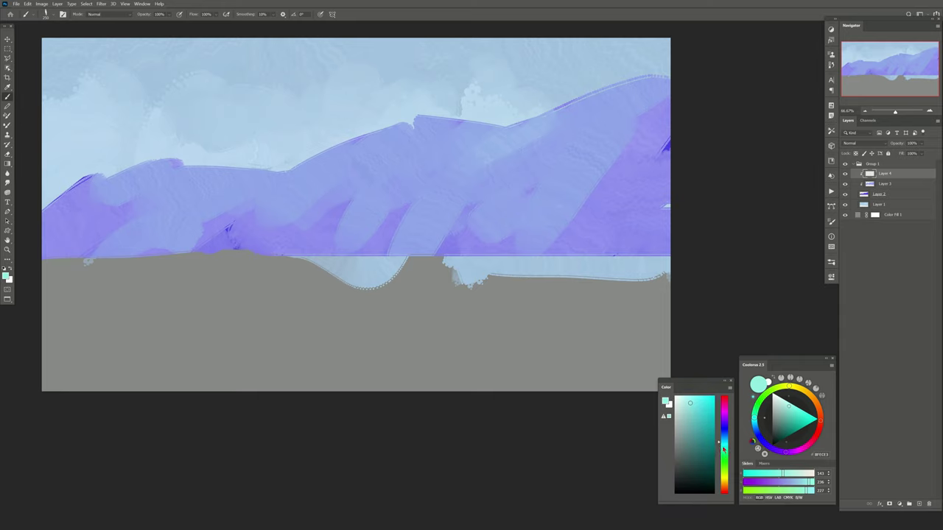
click(687, 455)
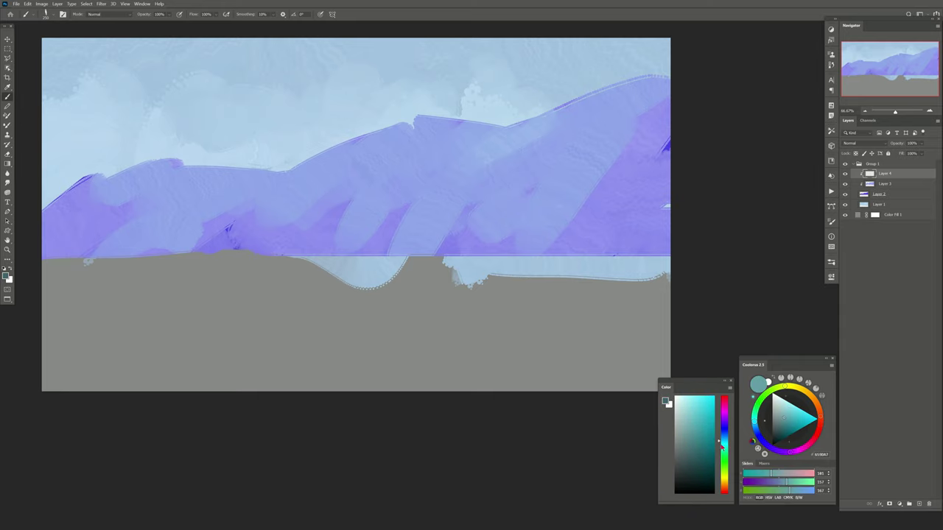
click(721, 445)
click(687, 453)
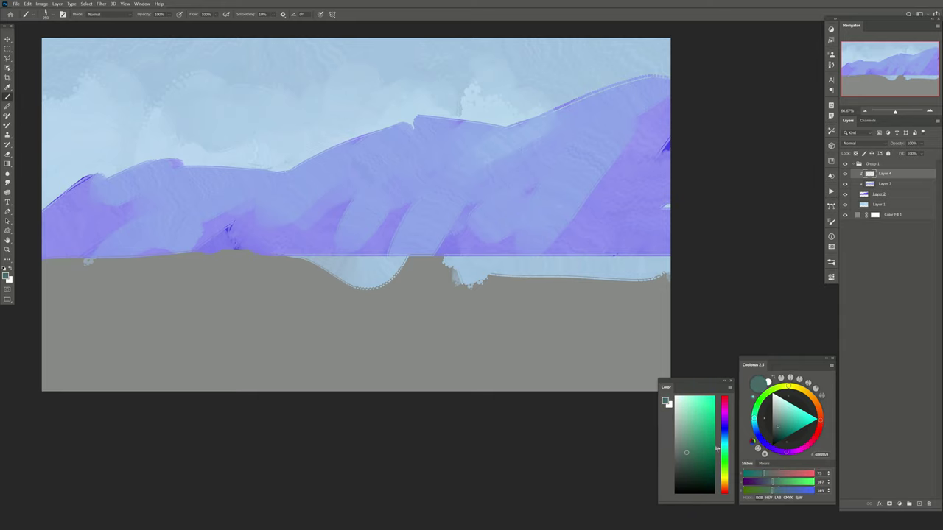
Paint dark teal and greyish green over the upper-right ridge and right side of the hills.
scroll(334, 312, up, 1)
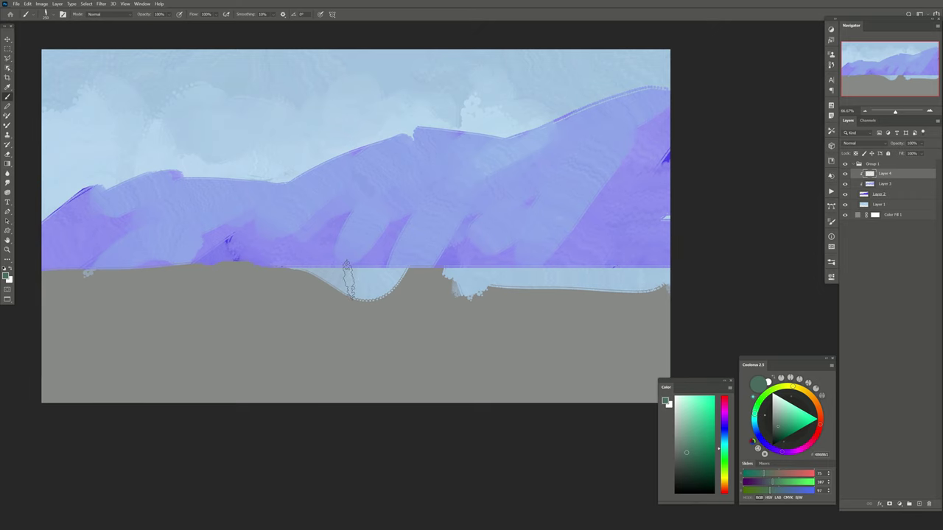
mouse_move(570, 134)
mouse_down()
mouse_move(559, 130)
mouse_move(515, 158)
mouse_up()
alt+click(561, 128)
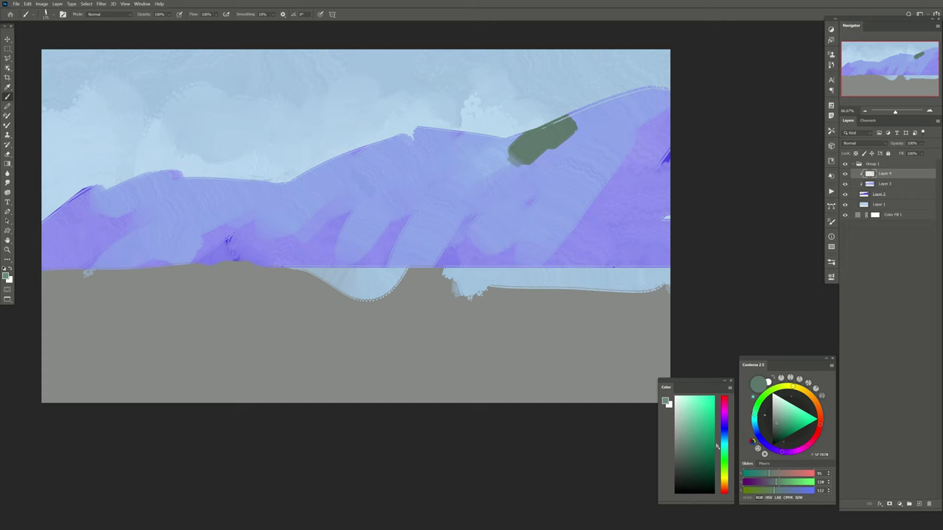
alt+click(527, 122)
drag(548, 123, 500, 167)
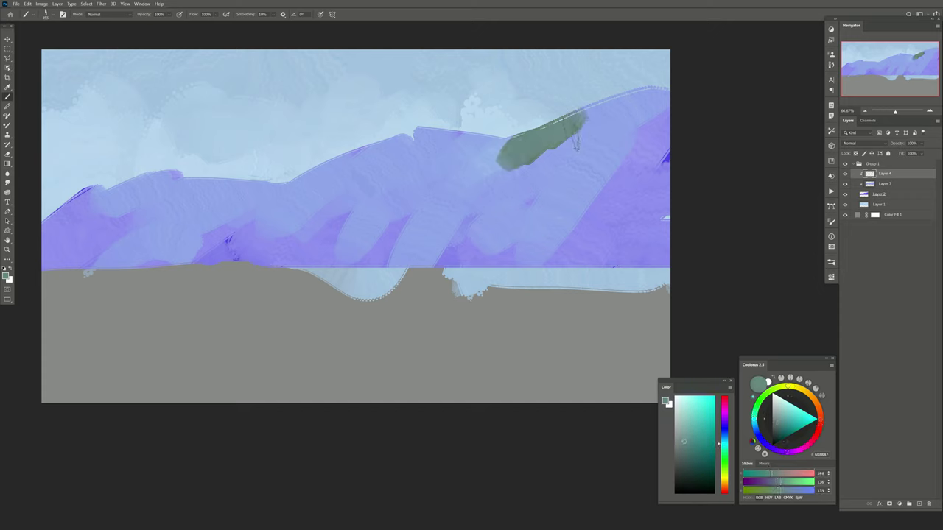
mouse_move(575, 145)
mouse_down()
mouse_move(644, 92)
mouse_move(560, 180)
mouse_move(464, 232)
mouse_up()
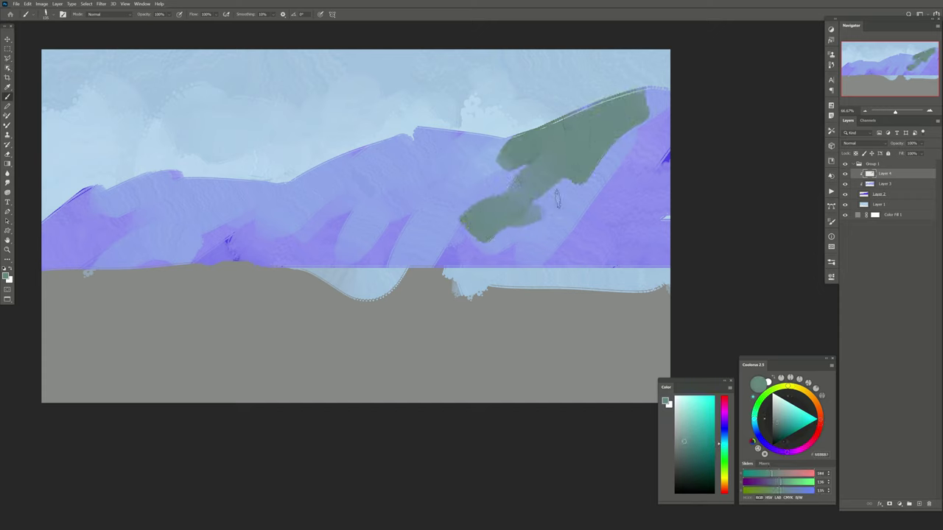
drag(557, 197, 597, 179)
drag(641, 140, 590, 250)
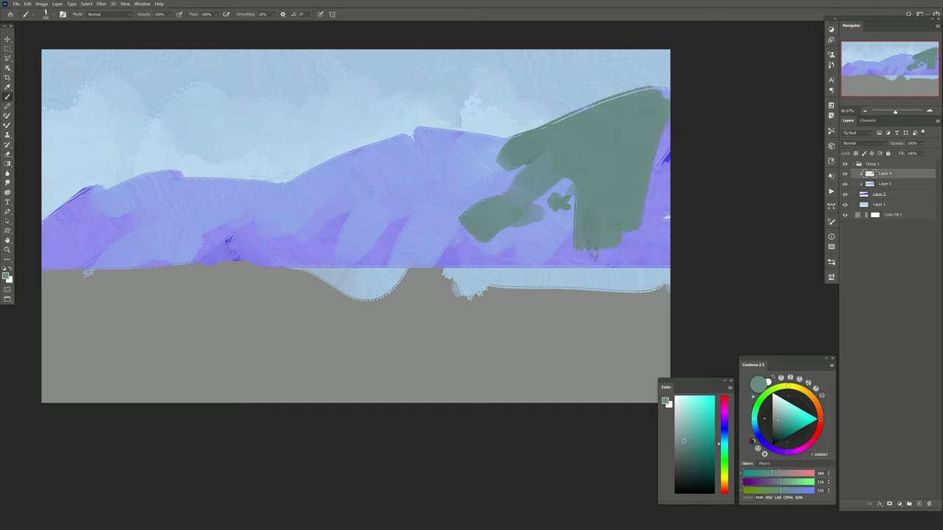
drag(619, 221, 552, 276)
drag(655, 188, 652, 214)
key(l)
click(563, 117)
Close a polygonal selection around the ridge and paint green inside it.
click(468, 166)
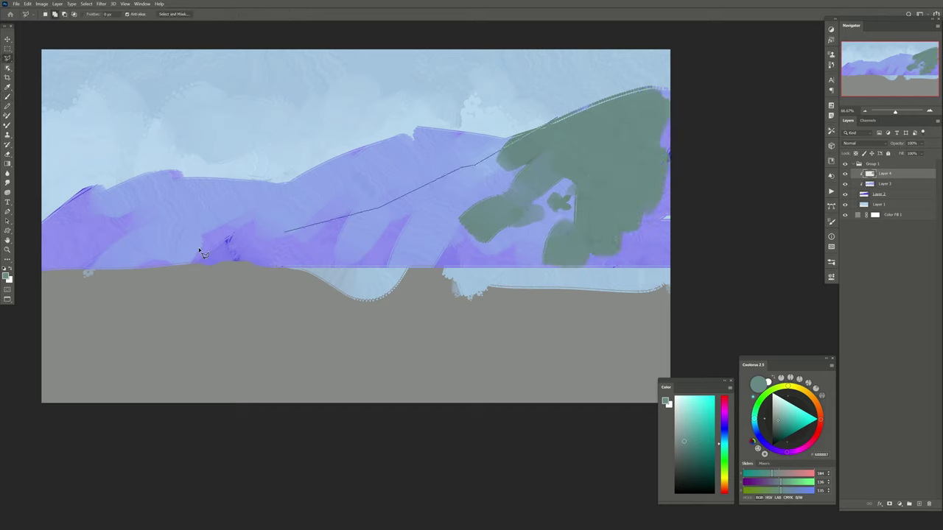
click(95, 271)
click(165, 132)
click(308, 44)
click(557, 116)
key(b)
drag(480, 144, 346, 206)
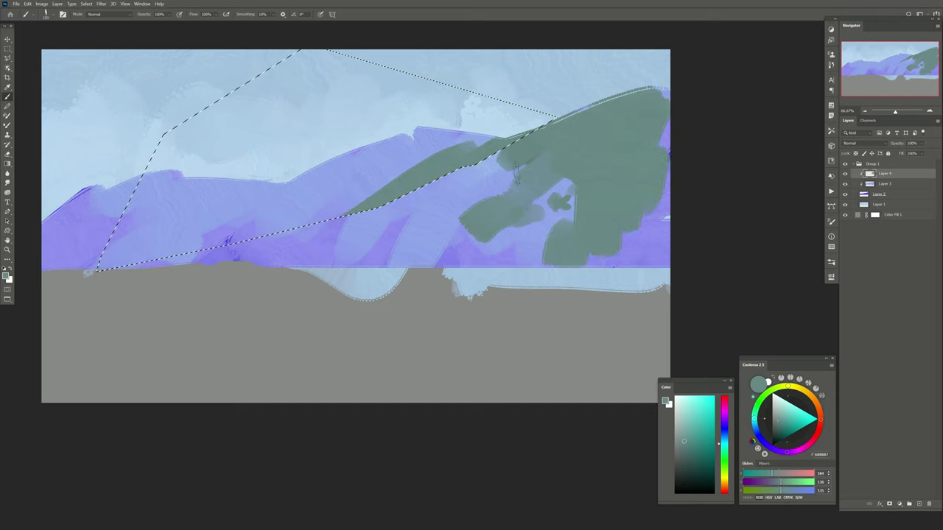
Cover stray green with sampled lavender, then fill the selected slope down-left with sage green.
alt+click(346, 221)
drag(410, 151, 335, 228)
alt+click(368, 195)
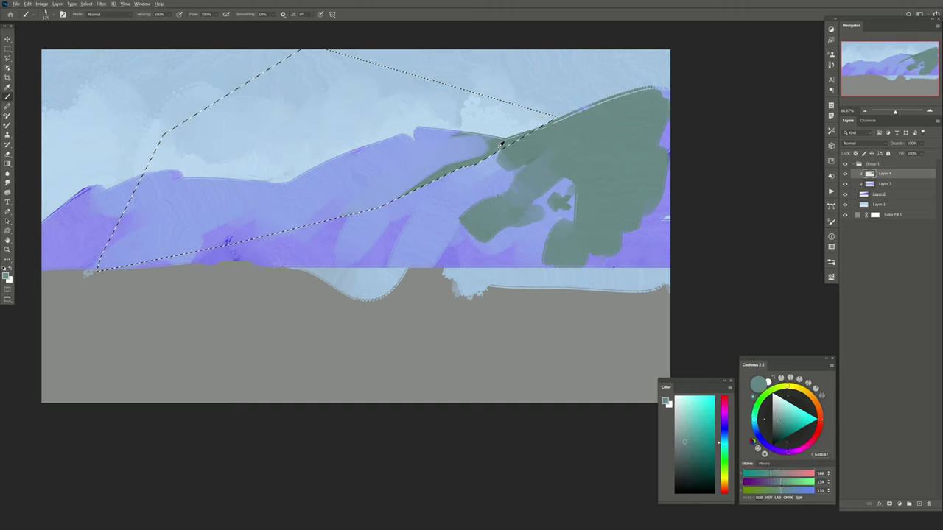
drag(479, 133, 438, 165)
mouse_move(435, 122)
mouse_down()
mouse_move(424, 173)
mouse_move(354, 209)
mouse_up()
mouse_move(377, 124)
mouse_down()
mouse_move(346, 177)
mouse_move(221, 243)
mouse_up()
drag(354, 184, 302, 225)
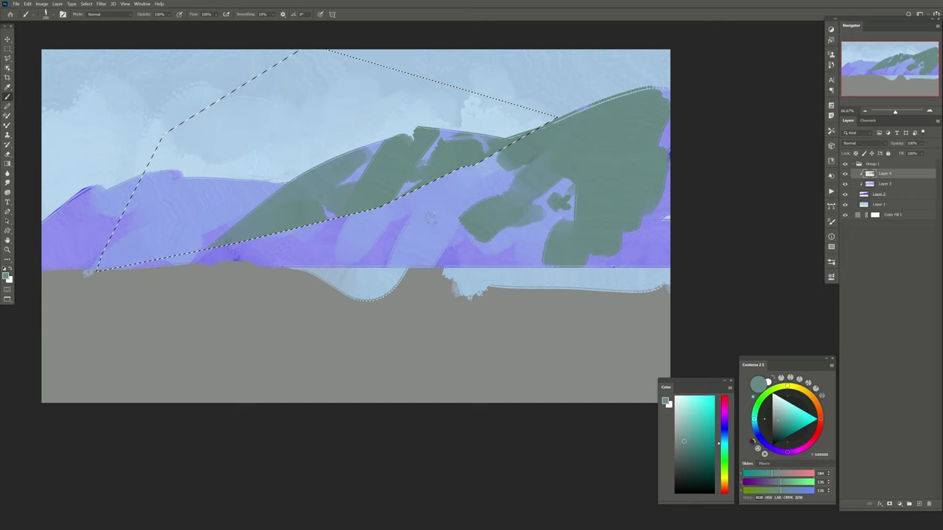
Deselect and erase the green from the left ridge with a smaller eraser.
key(ctrl+d)
key(e)
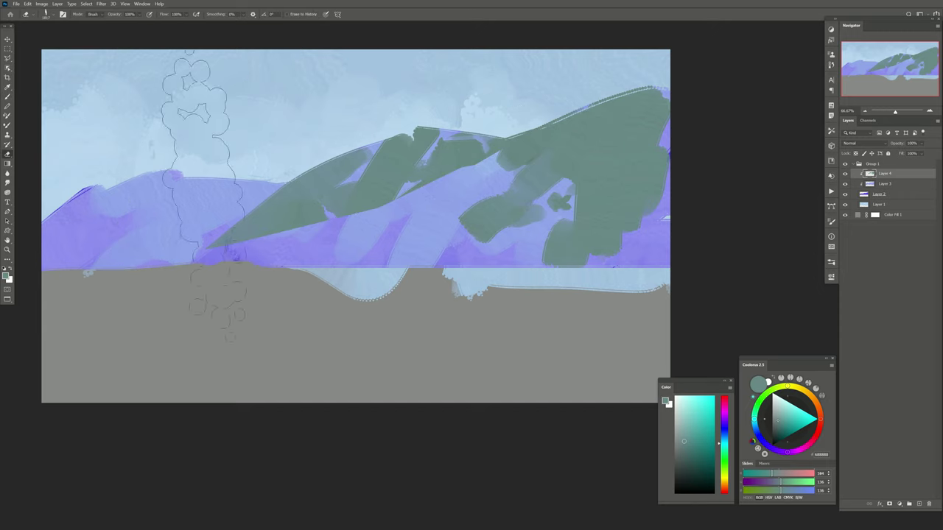
click(45, 13)
key(Return)
drag(324, 103, 236, 184)
mouse_move(221, 221)
mouse_down()
mouse_move(354, 236)
mouse_move(442, 177)
mouse_up()
mouse_move(369, 162)
mouse_down()
mouse_move(406, 169)
mouse_move(486, 144)
mouse_move(464, 177)
mouse_move(401, 214)
mouse_up()
Erase the lower green blob and stray stroke, then repaint a broad diagonal green band.
key(b)
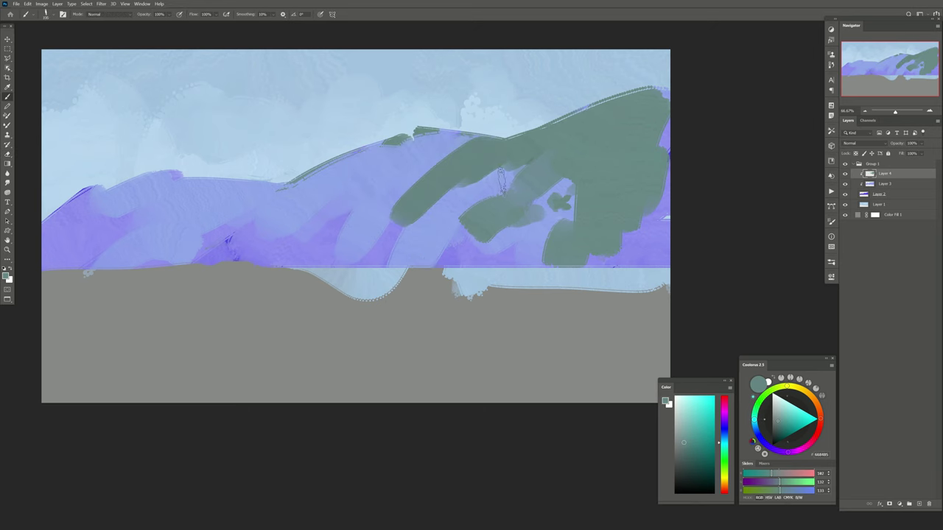
key(e)
drag(527, 214, 515, 218)
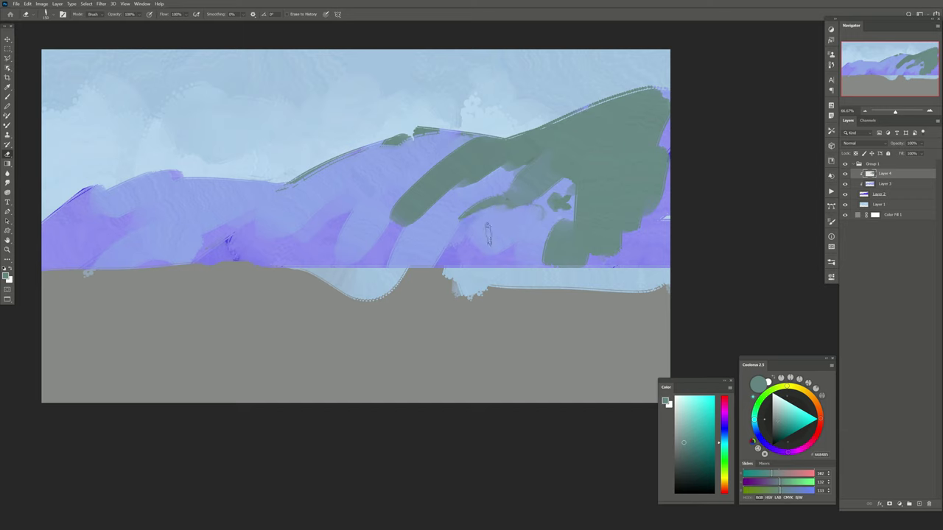
mouse_move(466, 122)
mouse_down()
mouse_move(501, 118)
mouse_move(414, 197)
mouse_move(423, 141)
mouse_up()
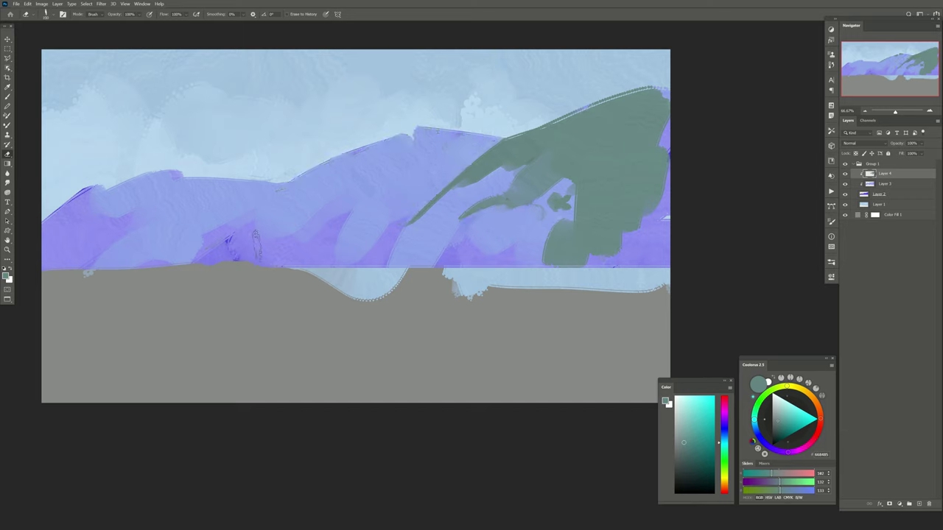
key(b)
mouse_move(472, 166)
mouse_down()
mouse_move(398, 221)
mouse_move(317, 261)
mouse_up()
mouse_move(419, 237)
mouse_down()
mouse_move(516, 177)
mouse_move(531, 243)
mouse_move(560, 191)
mouse_move(515, 262)
mouse_up()
Sweep sage green across the right, middle and left hills.
drag(485, 210, 337, 276)
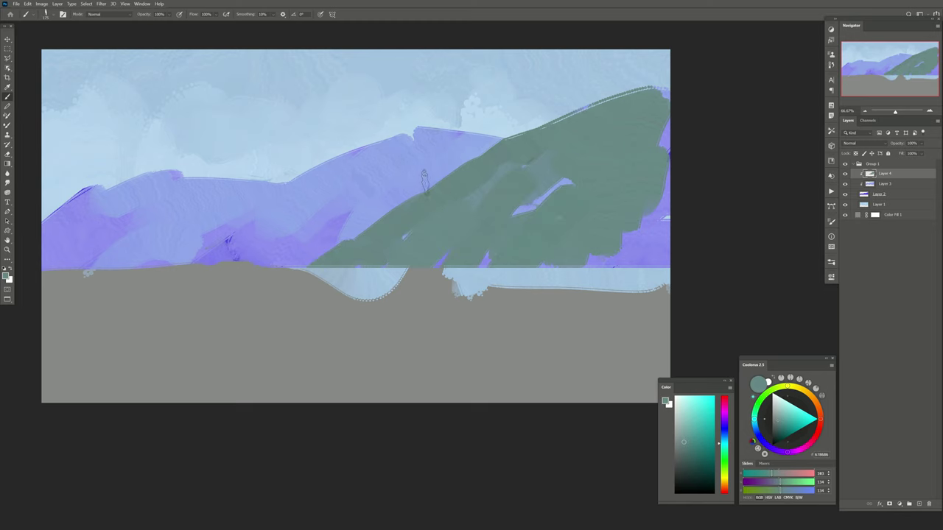
mouse_move(413, 144)
mouse_down()
mouse_move(479, 147)
mouse_move(354, 221)
mouse_up()
drag(383, 129, 236, 257)
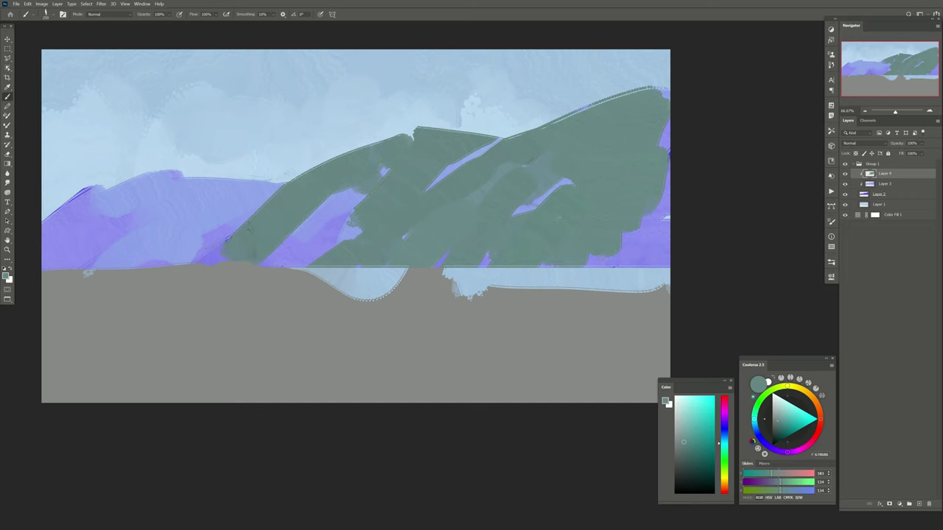
mouse_move(332, 199)
mouse_down()
mouse_move(305, 251)
mouse_move(177, 261)
mouse_up()
drag(257, 199, 155, 269)
drag(236, 155, 45, 254)
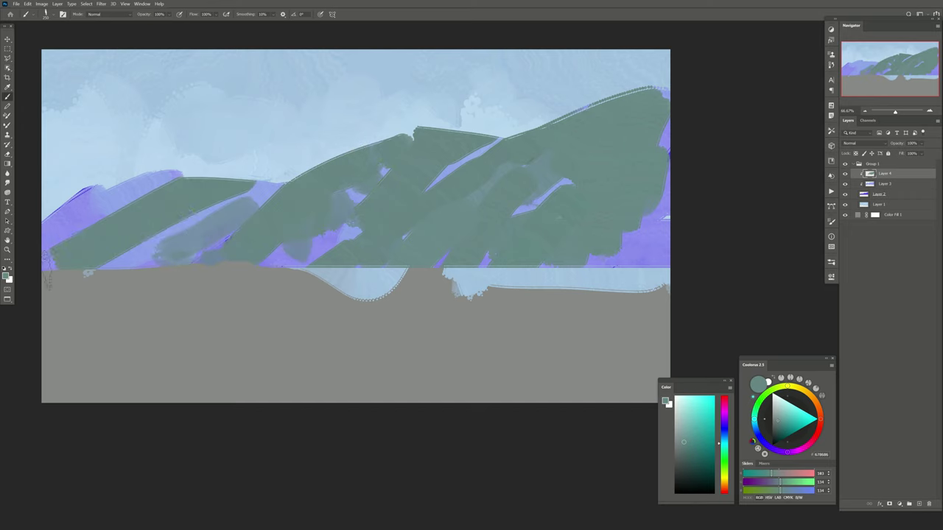
mouse_move(272, 184)
mouse_down()
mouse_move(147, 178)
mouse_move(52, 217)
mouse_up()
Cover the leftover purple patches and keep the green along the left hill's top ridge.
drag(118, 254, 191, 259)
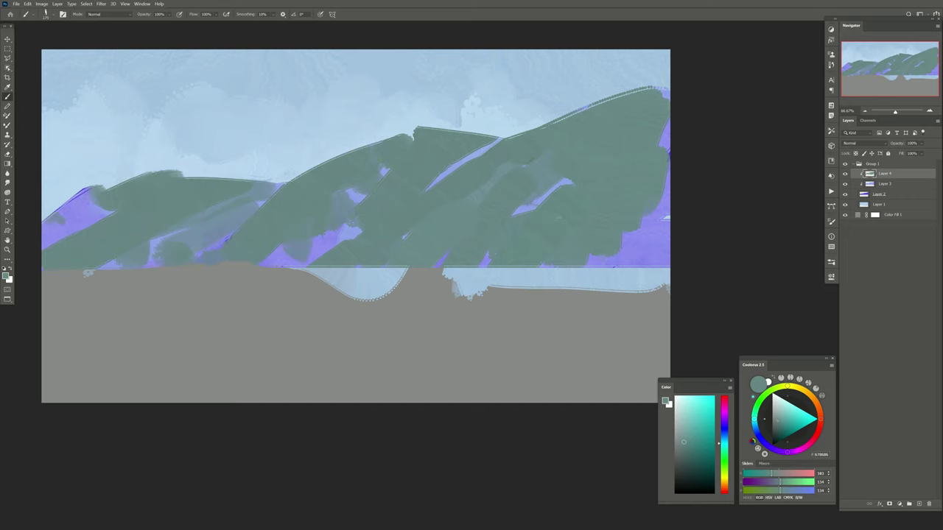
drag(346, 193, 276, 256)
drag(336, 238, 317, 256)
drag(626, 235, 596, 259)
drag(663, 206, 641, 259)
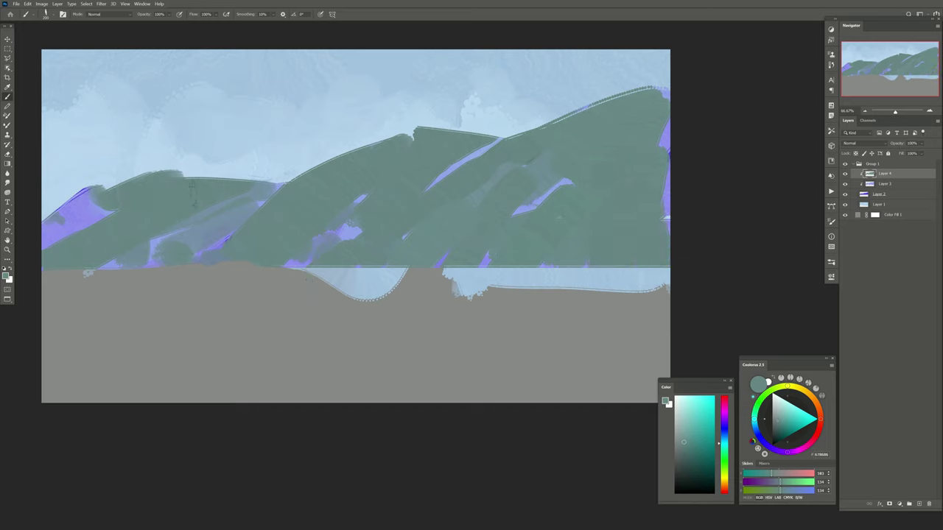
mouse_move(299, 168)
mouse_down()
mouse_move(258, 192)
mouse_move(88, 204)
mouse_move(56, 221)
mouse_up()
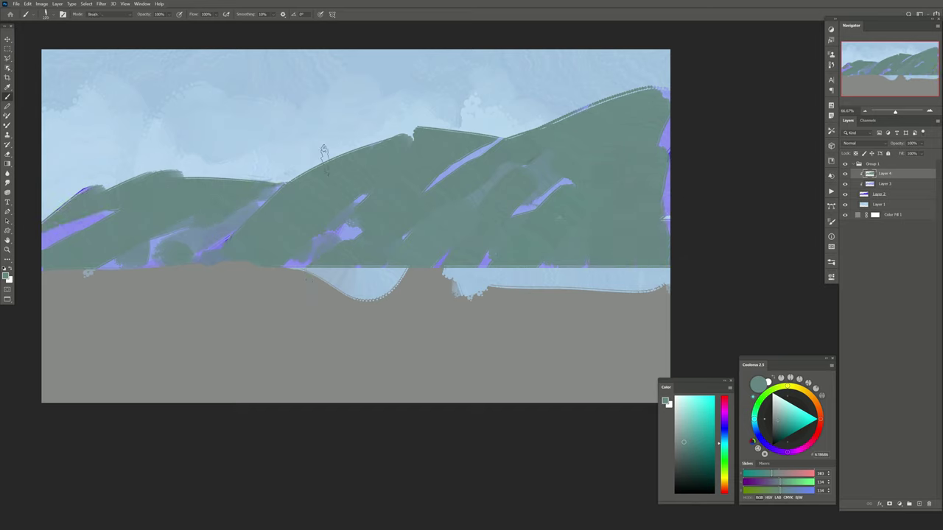
key(ctrl+z)
key(ctrl+z)
key(ctrl+z)
key(ctrl+shift+z)
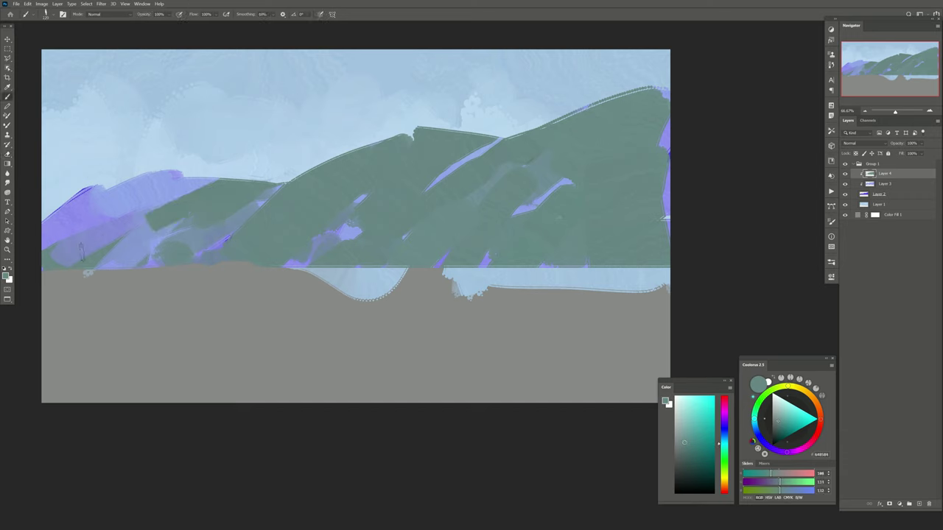
key(ctrl+shift+z)
key(ctrl+shift+z)
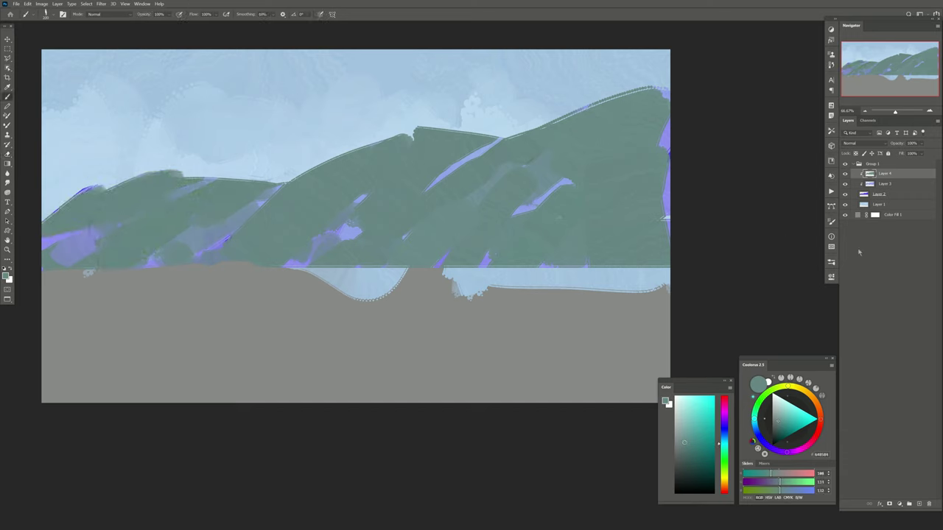
Paint saturated dark blue accents across the hills on a new clipped layer at 79% opacity.
key(alt+bracketleft)
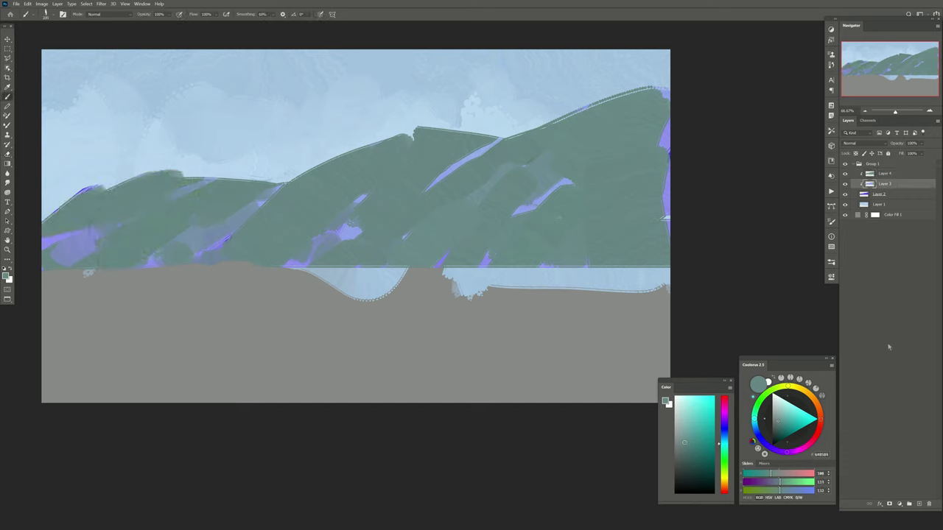
click(919, 506)
alt+click(528, 207)
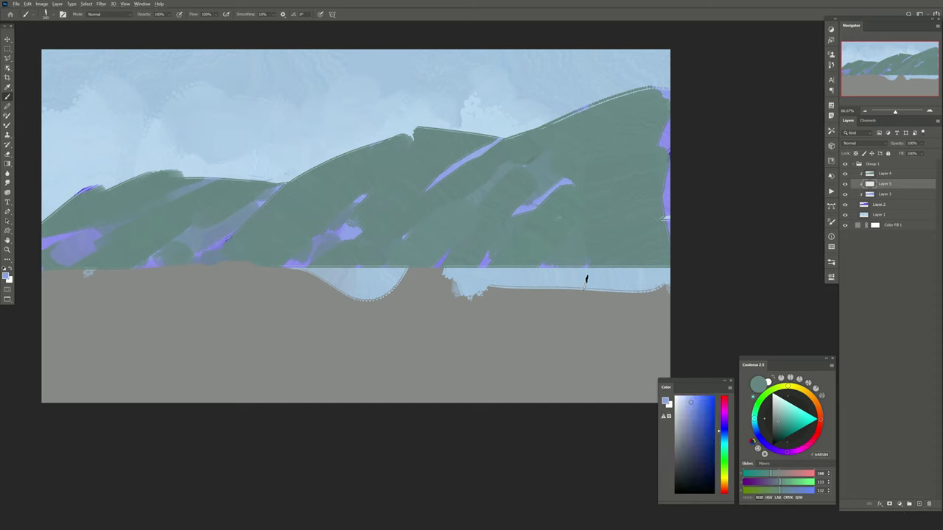
drag(515, 213, 567, 182)
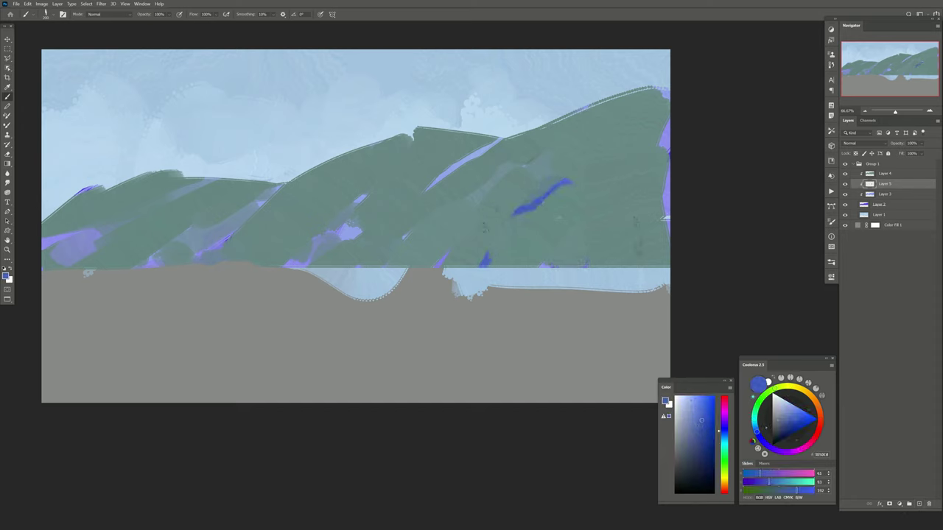
drag(666, 169, 65, 278)
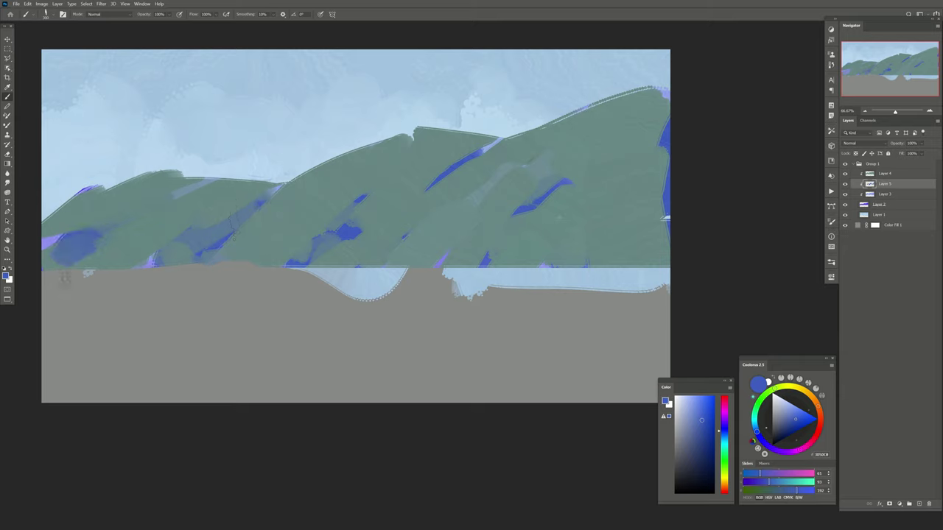
drag(909, 157, 928, 153)
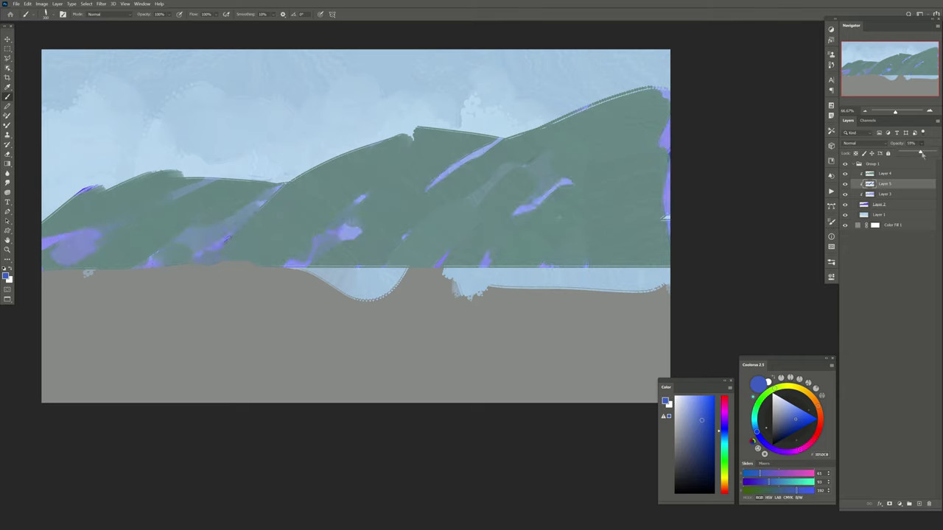
On a new layer, load the hill selection and paint bright blue over the right and middle hills.
key(ctrl+shift+alt+n)
ctrl+click(870, 183)
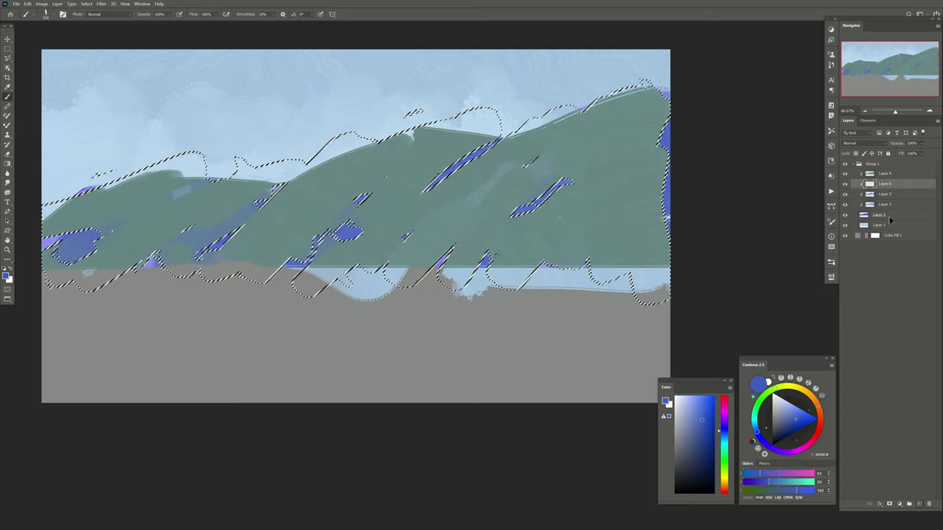
alt+click(552, 220)
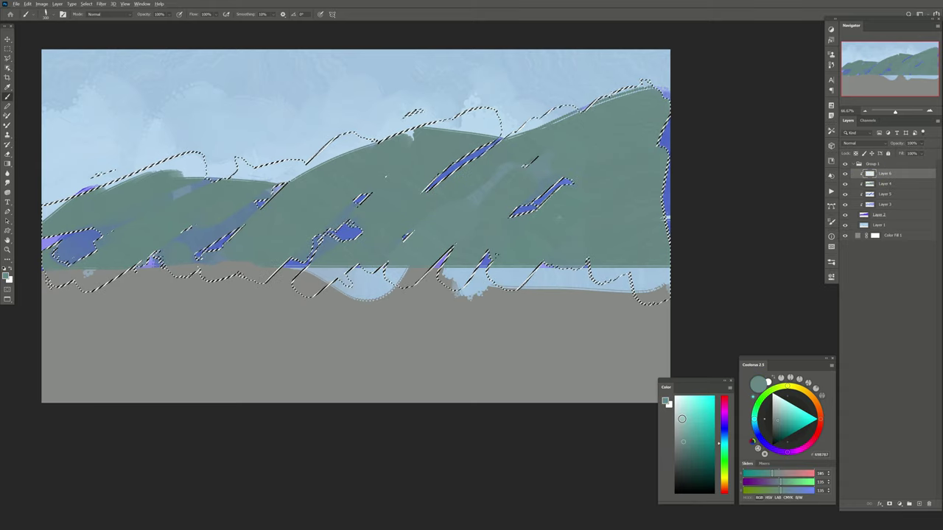
click(699, 403)
drag(652, 128, 548, 221)
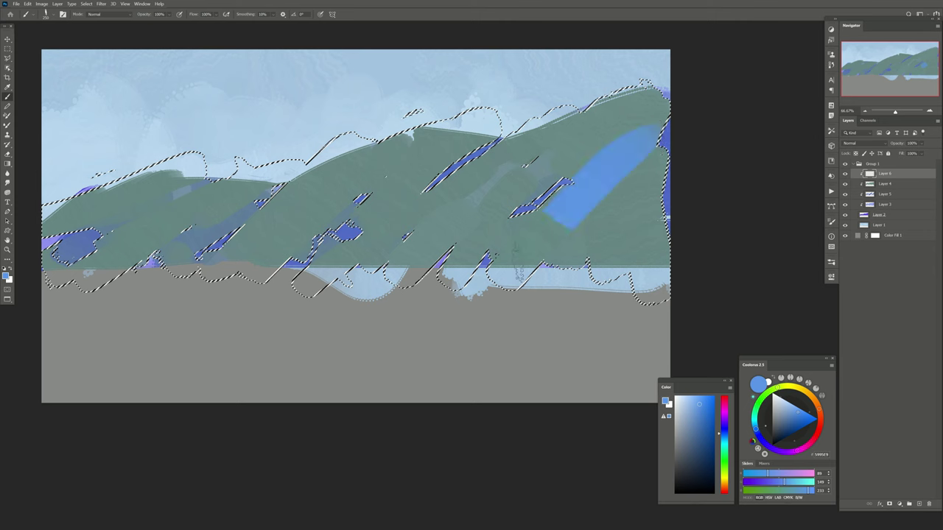
drag(530, 254, 641, 236)
drag(640, 103, 412, 192)
drag(526, 199, 405, 221)
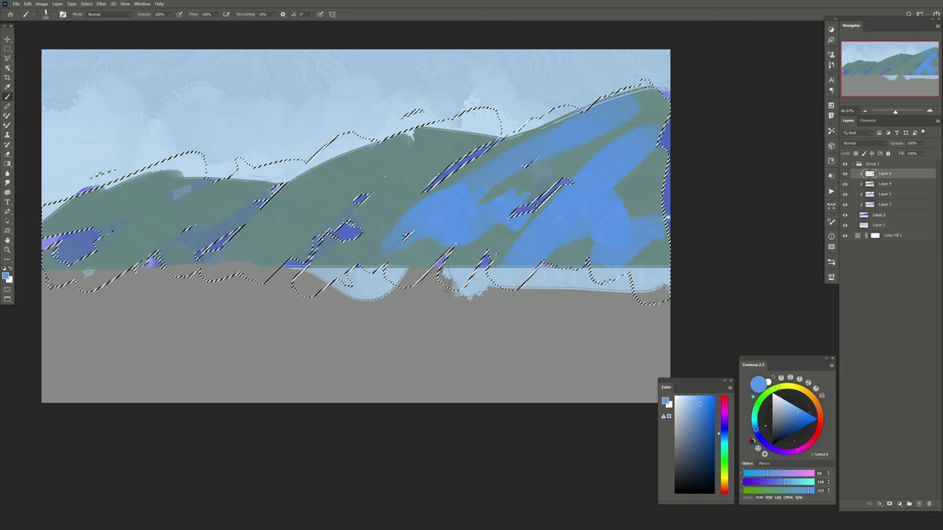
drag(516, 243, 390, 214)
Extend the blue over the left hills, deselect, set opacity to 27%, and add empty Layer 7.
drag(457, 147, 250, 236)
drag(339, 198, 81, 221)
drag(236, 169, 66, 213)
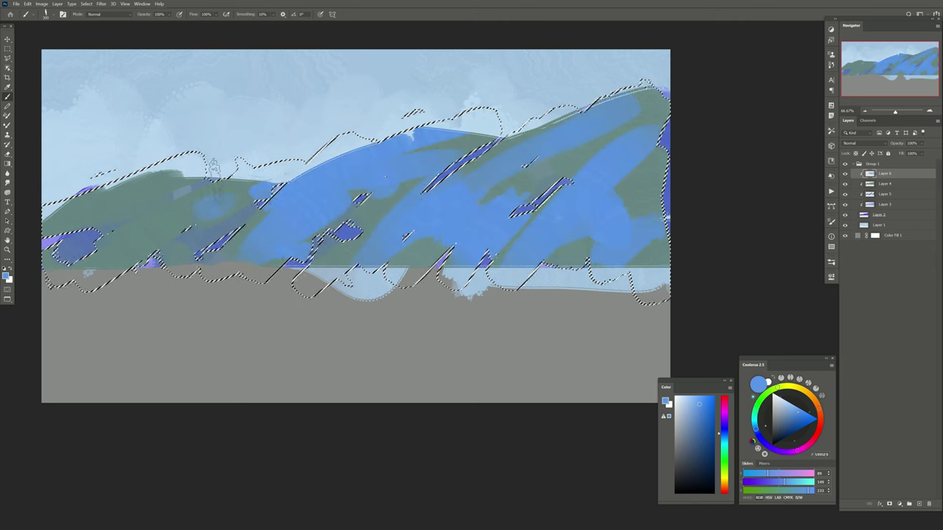
drag(354, 206, 88, 251)
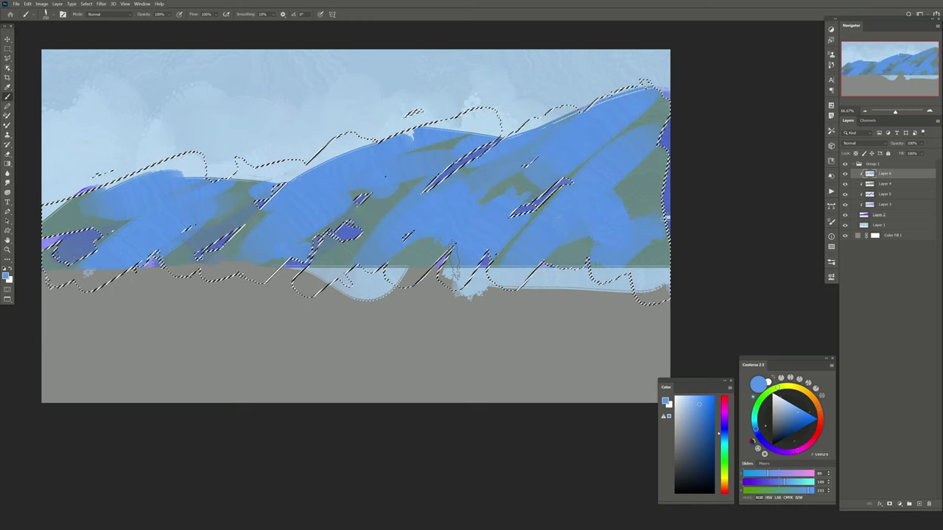
key(ctrl+d)
drag(900, 153, 913, 153)
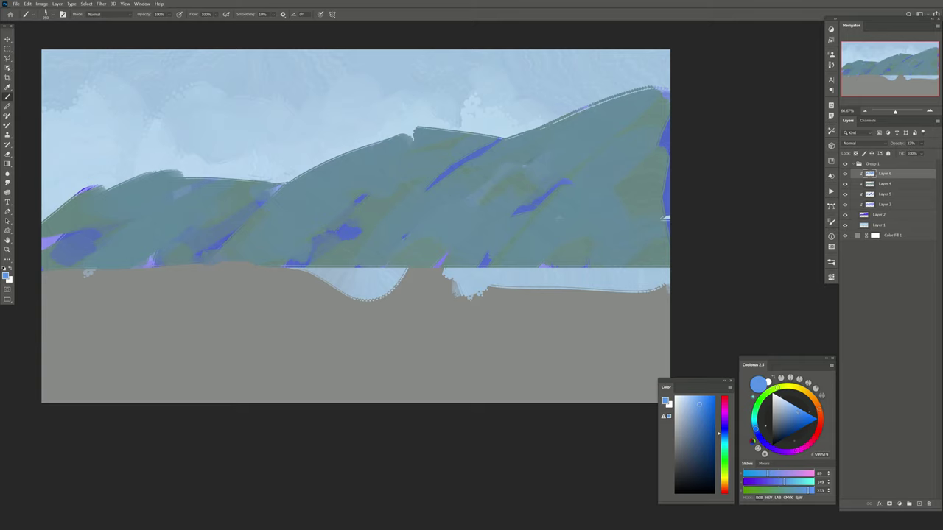
key(ctrl+shift+alt+n)
drag(395, 217, 407, 222)
click(878, 225)
Squash hill Layers 2–6 vertically to raise their base, then add Layer 8 above the sky.
shift+click(884, 183)
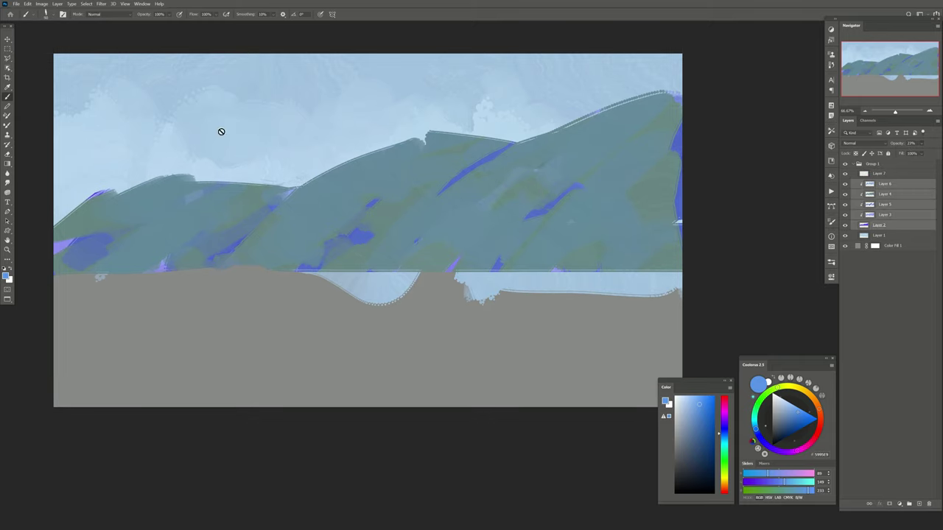
key(v)
mouse_move(368, 313)
mouse_down()
mouse_move(374, 253)
mouse_move(343, 243)
mouse_up()
key(Return)
click(866, 240)
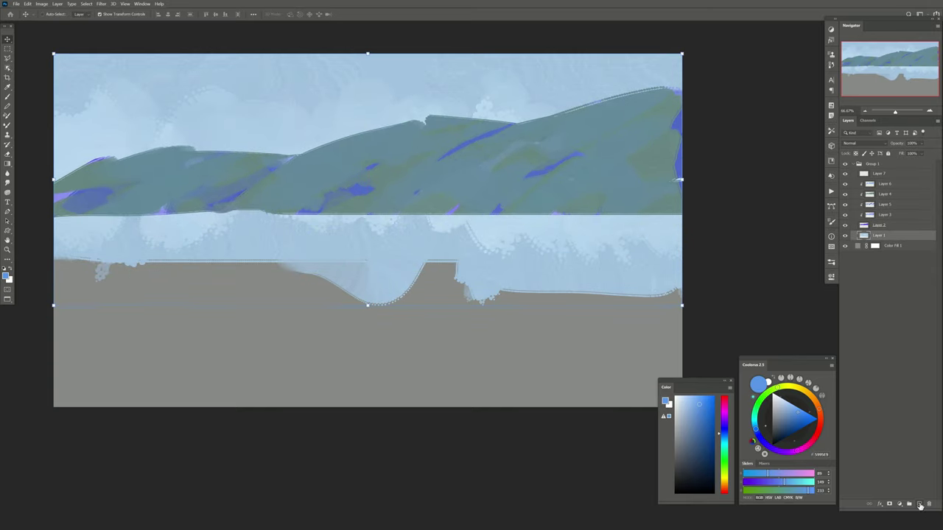
key(ctrl+shift+alt+n)
key(b)
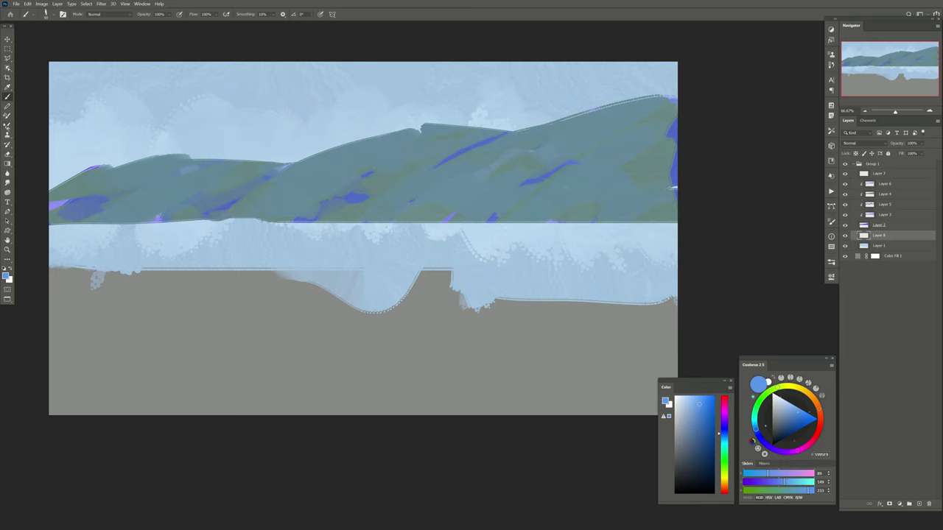
key(shift+b)
With a Mixer Brush preset, paint a cream cloud in the upper-left sky and carve it with sky blue.
click(45, 14)
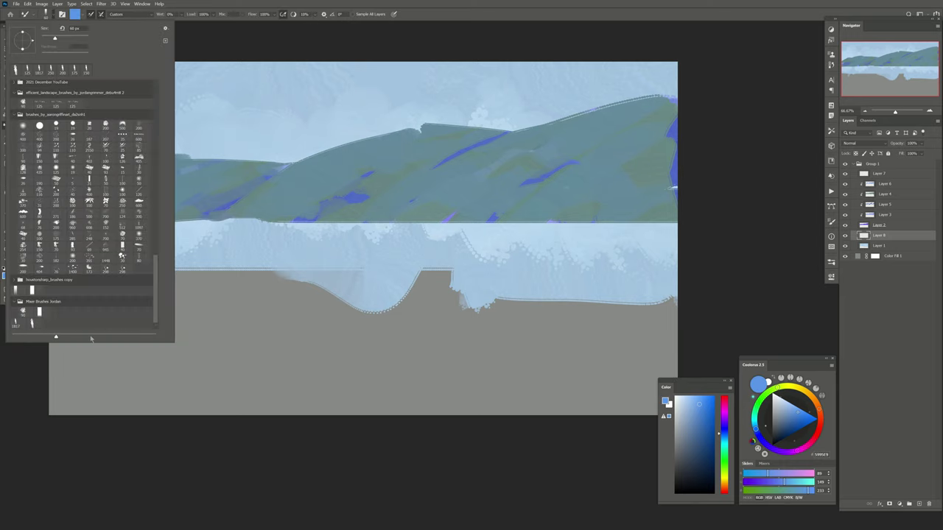
click(270, 424)
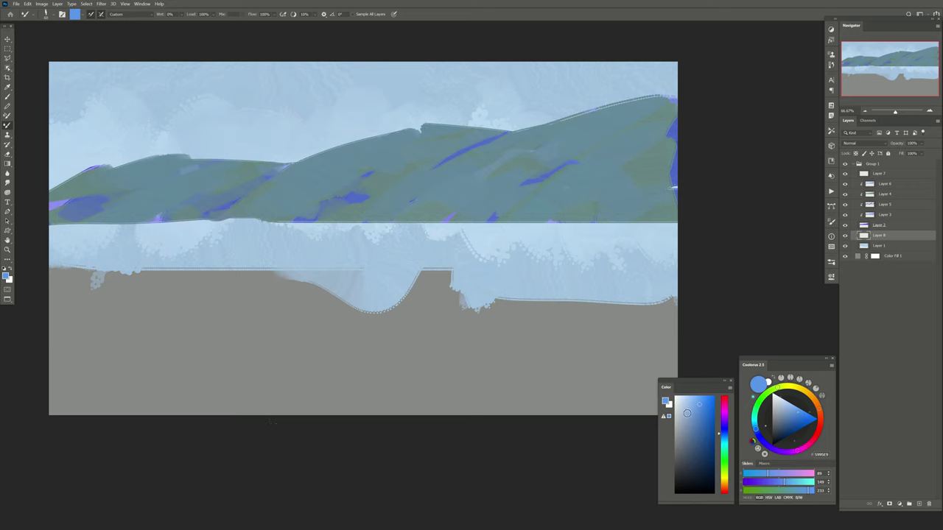
alt+click(395, 174)
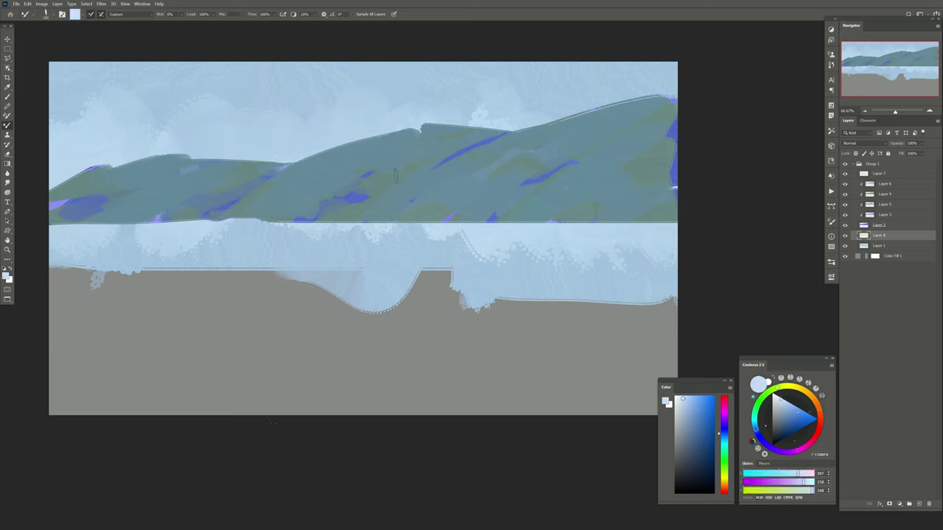
click(724, 478)
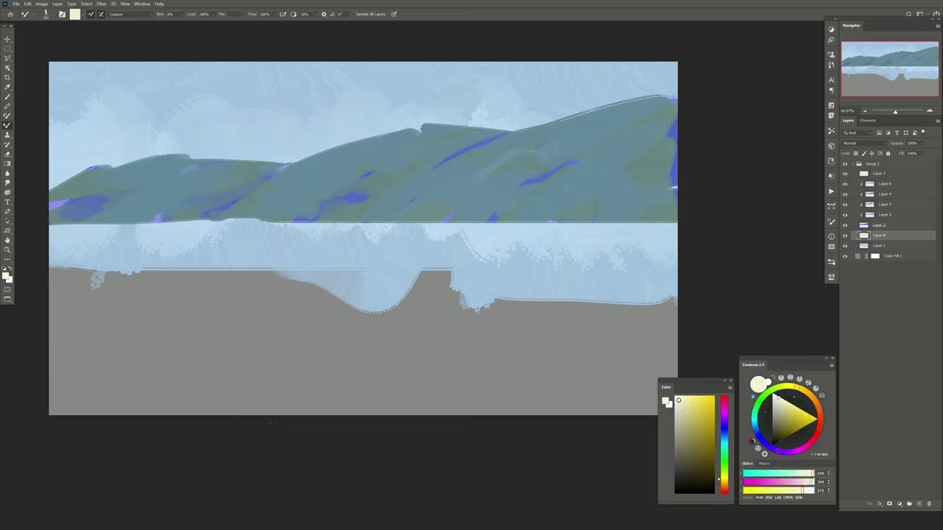
drag(448, 216, 436, 243)
drag(324, 140, 236, 123)
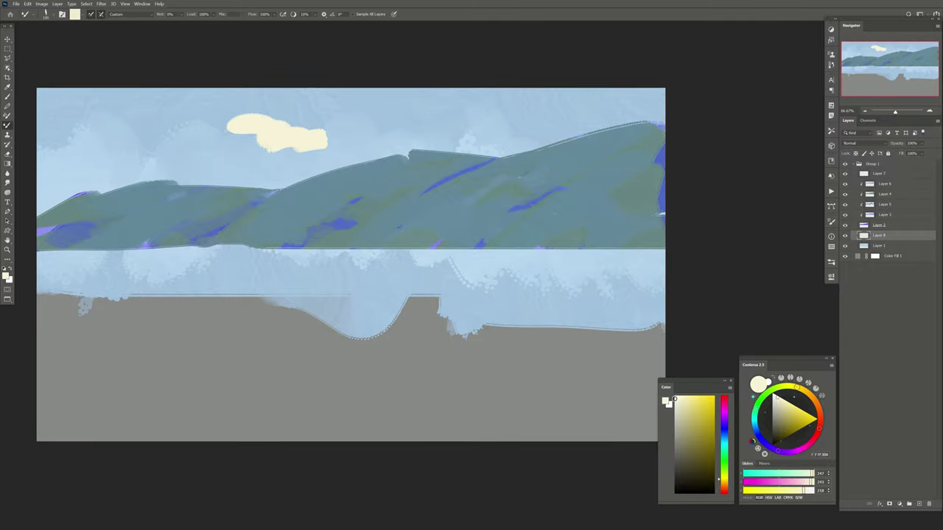
alt+click(243, 162)
mouse_move(276, 147)
mouse_down()
mouse_move(249, 133)
mouse_move(235, 142)
mouse_move(99, 93)
mouse_up()
alt+click(289, 144)
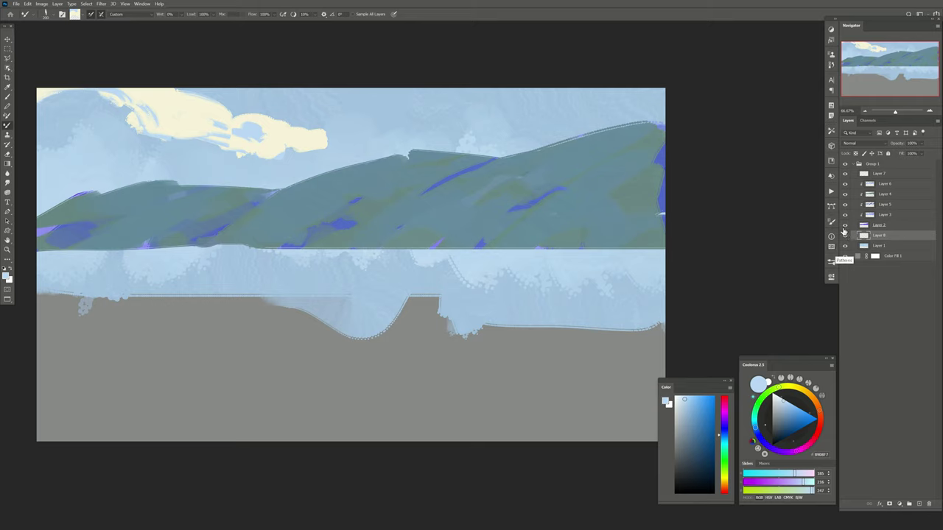
Add Layer 9 for clouds, blue out the cloud's lower left and smear cream toward the ridge.
click(844, 226)
click(909, 505)
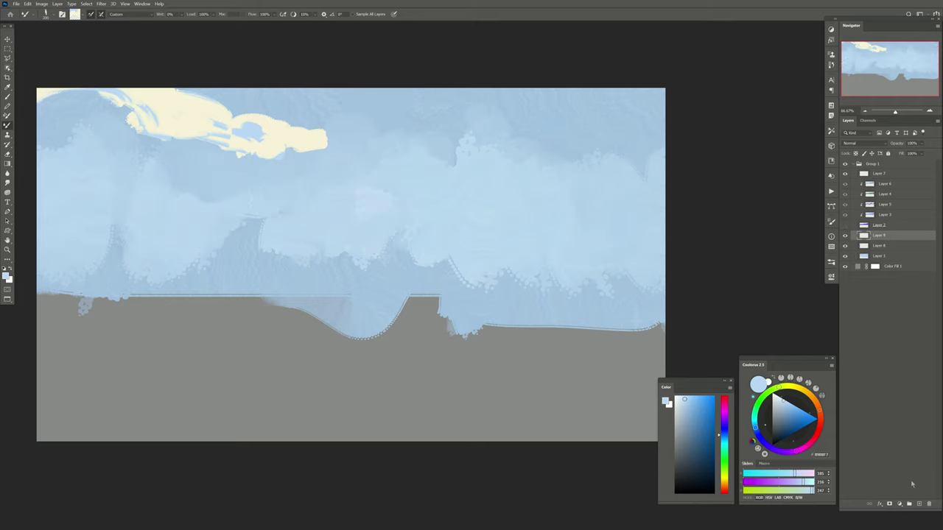
click(844, 226)
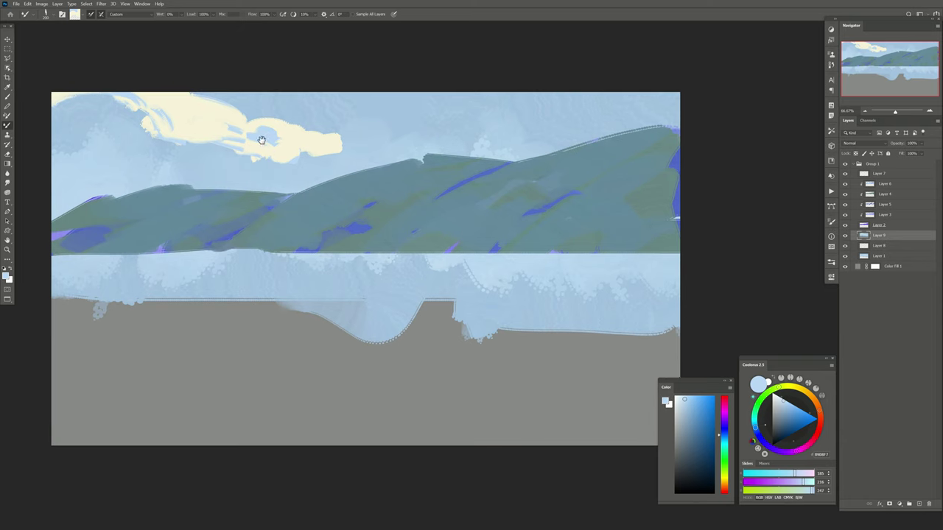
mouse_move(231, 170)
mouse_down()
mouse_move(189, 154)
mouse_move(162, 129)
mouse_move(159, 169)
mouse_move(105, 137)
mouse_move(89, 176)
mouse_move(66, 180)
mouse_move(115, 190)
mouse_up()
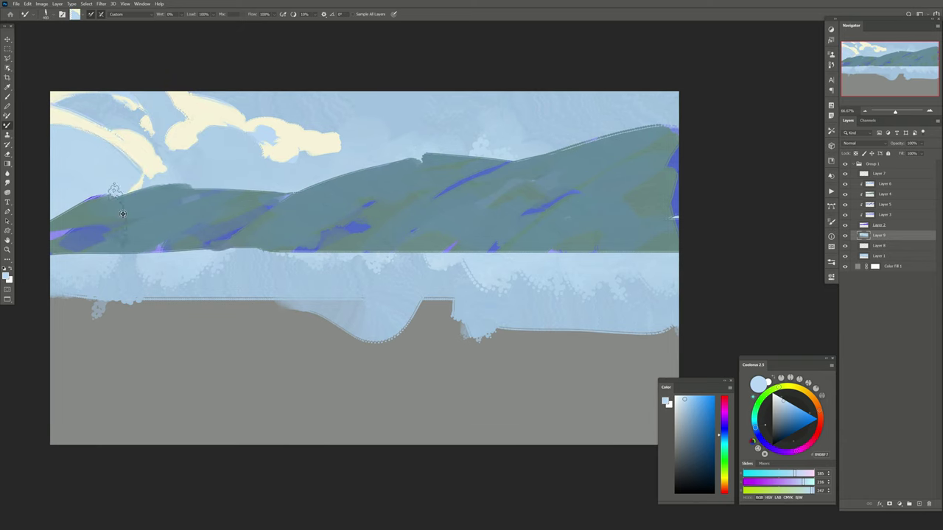
drag(302, 173, 418, 147)
drag(353, 155, 411, 135)
Try and undo several sky-blue cuts through the cloud, then shrink the brush to 125.
key(ctrl+z)
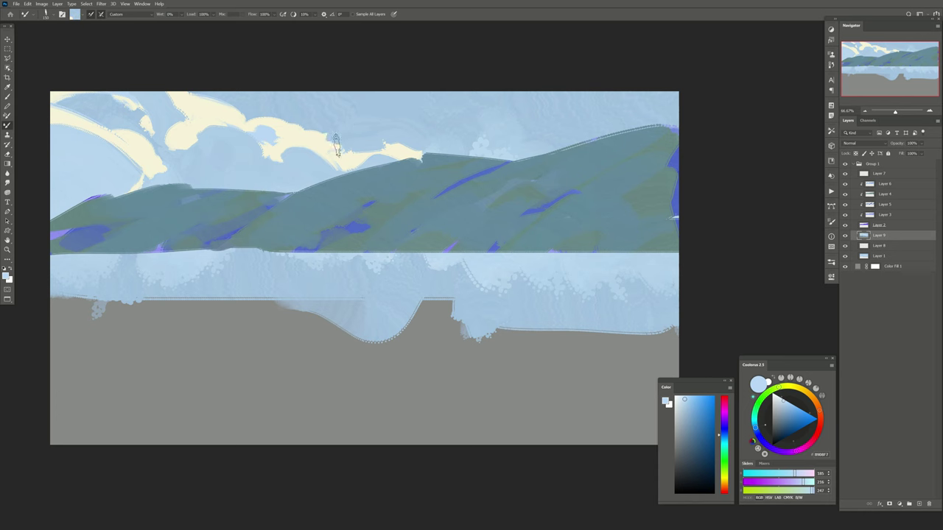
drag(335, 142, 309, 148)
key(ctrl+z)
drag(331, 142, 332, 162)
key(ctrl+z)
drag(381, 140, 402, 193)
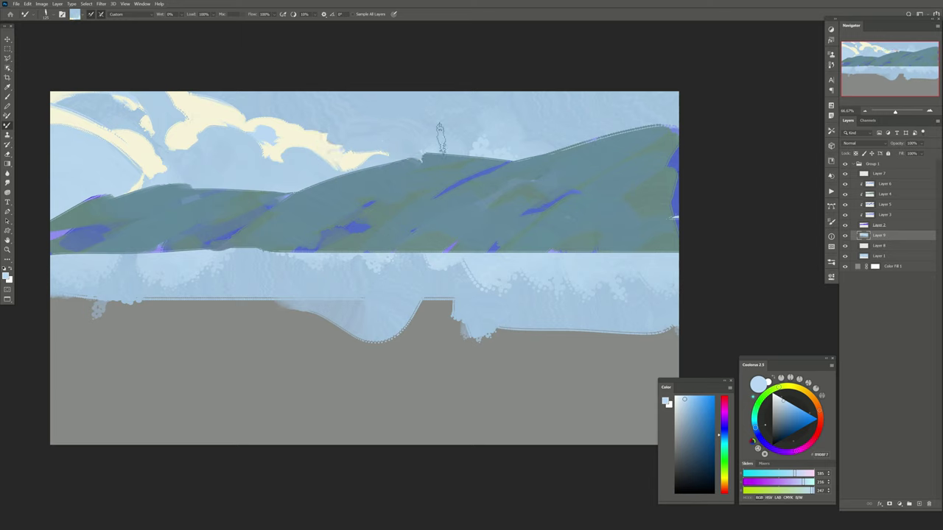
key(ctrl+z)
key(bracketleft)
key(bracketleft)
key(bracketleft)
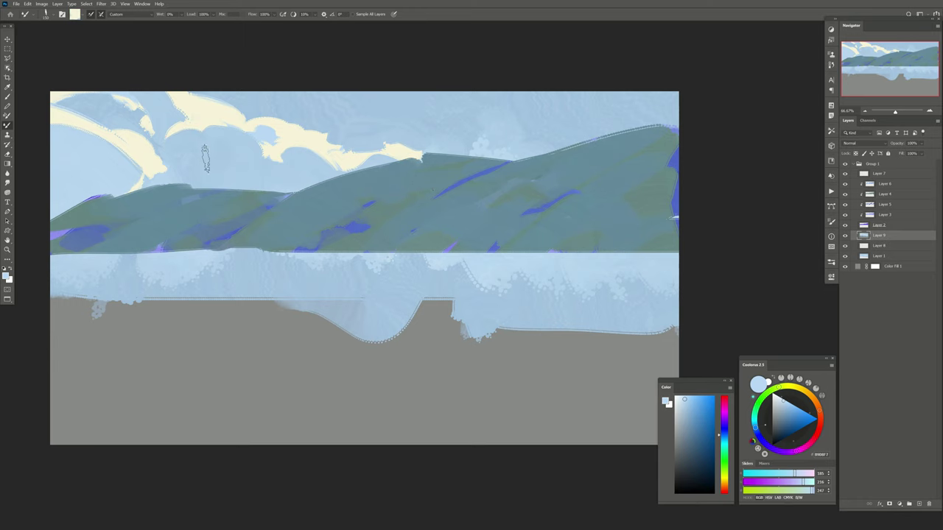
Paint a lower cream cloud bank and shape it with sky blue.
drag(206, 157, 221, 171)
drag(279, 182, 186, 156)
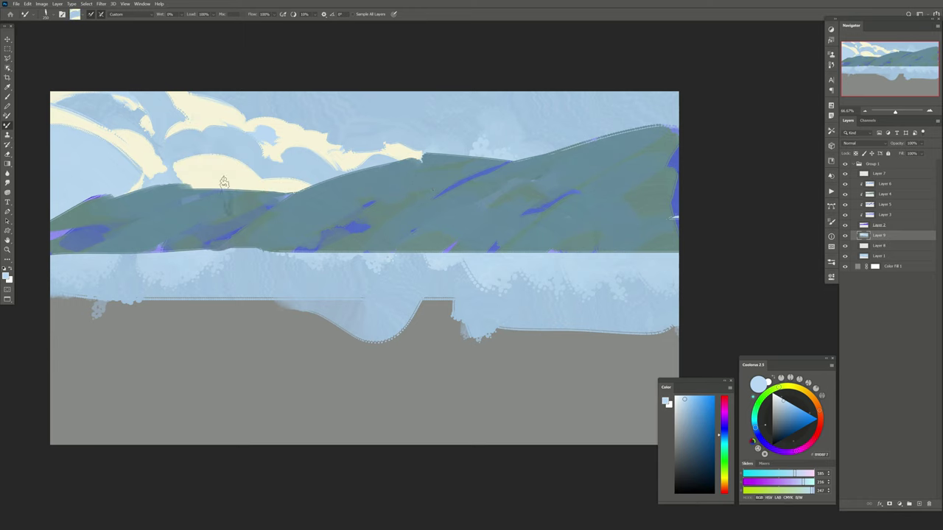
drag(224, 182, 192, 175)
key(ctrl+z)
key(ctrl+z)
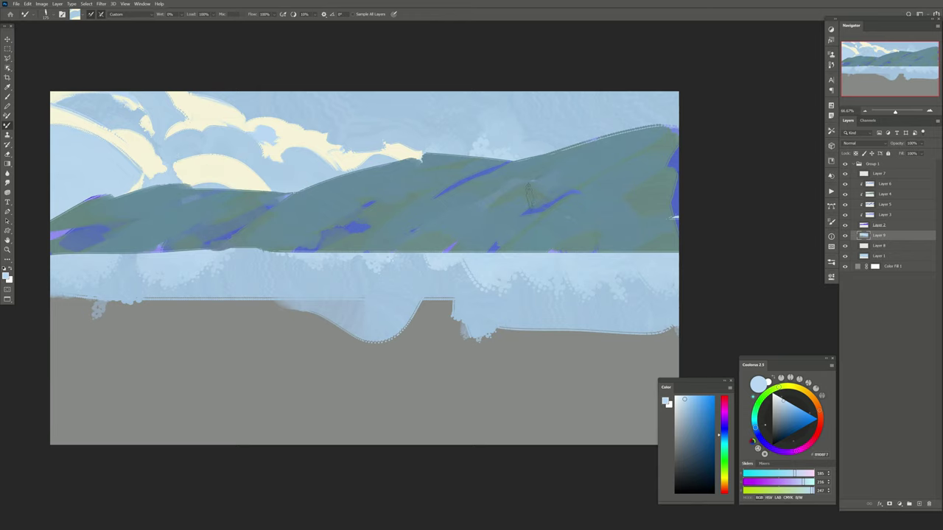
key(ctrl+shift+z)
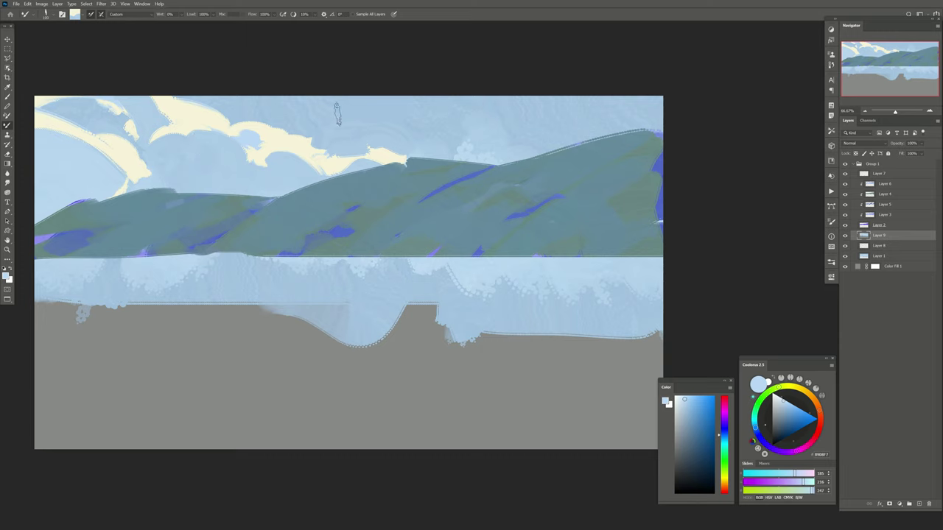
Paint cream clouds in the upper-right sky and carve them with light blue.
drag(622, 122, 652, 105)
mouse_move(509, 162)
mouse_down()
mouse_move(604, 103)
mouse_move(470, 151)
mouse_move(479, 100)
mouse_move(432, 116)
mouse_move(414, 135)
mouse_up()
drag(480, 140, 519, 104)
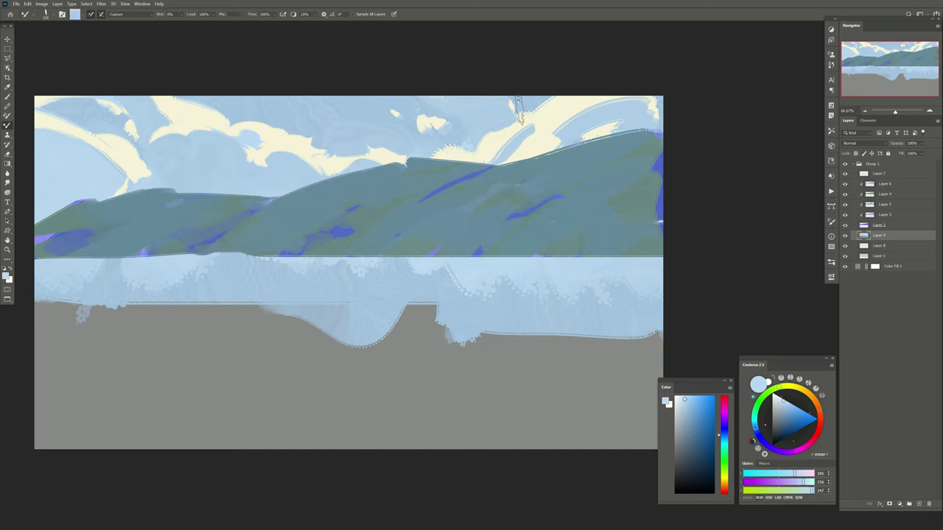
mouse_move(442, 149)
mouse_down()
mouse_move(534, 129)
mouse_move(608, 87)
mouse_up()
drag(564, 147, 515, 99)
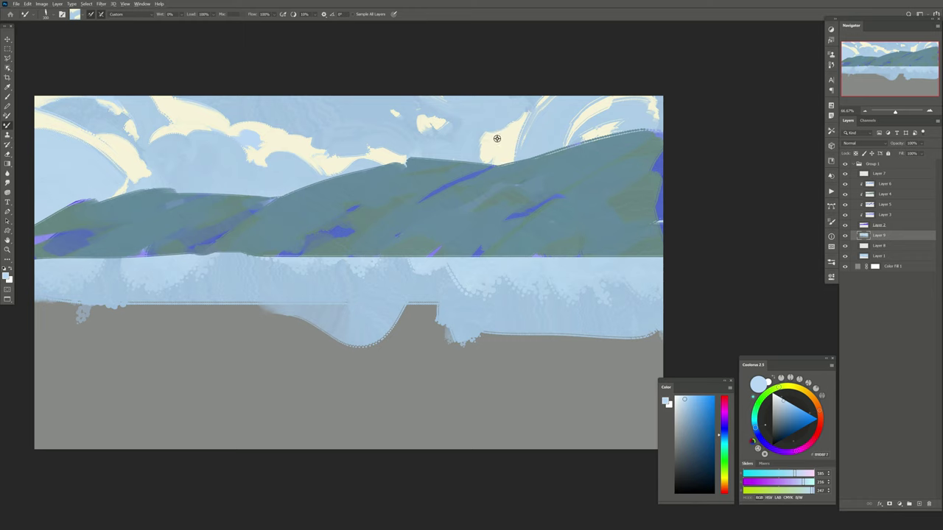
mouse_move(501, 151)
mouse_down()
mouse_move(500, 118)
mouse_move(524, 102)
mouse_move(508, 95)
mouse_move(484, 140)
mouse_up()
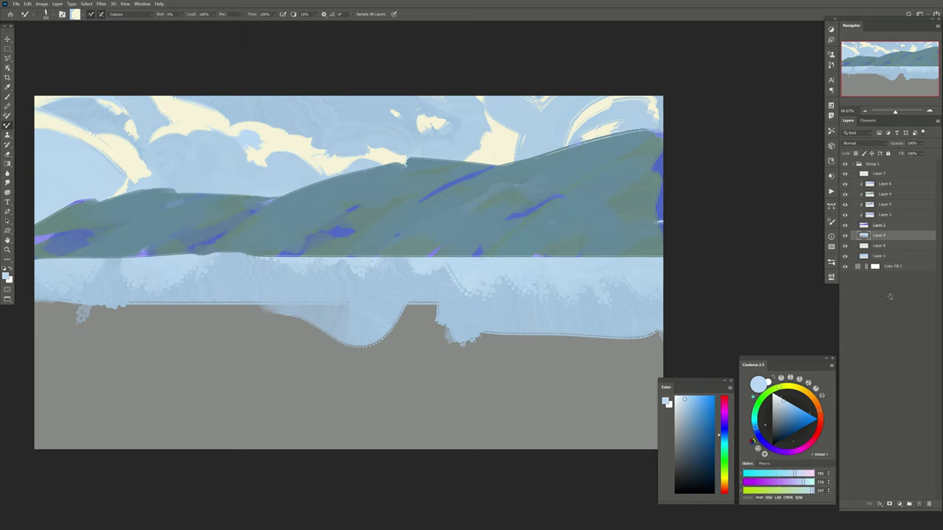
Add a new layer above Layer 9 and select the sky with Color Range.
click(918, 504)
click(86, 4)
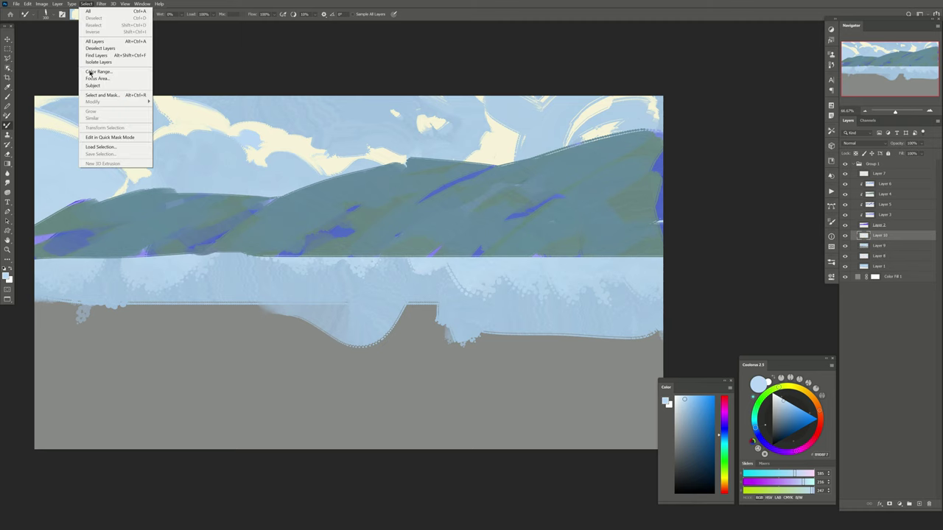
click(92, 72)
key(Return)
Mix a light lavender and paint the first cloud shape into the selected sky.
key(b)
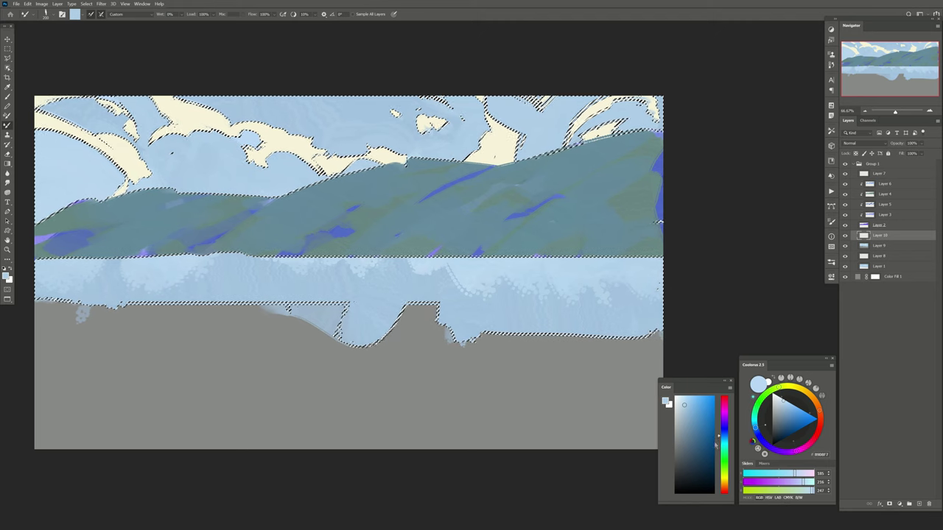
click(723, 418)
click(683, 436)
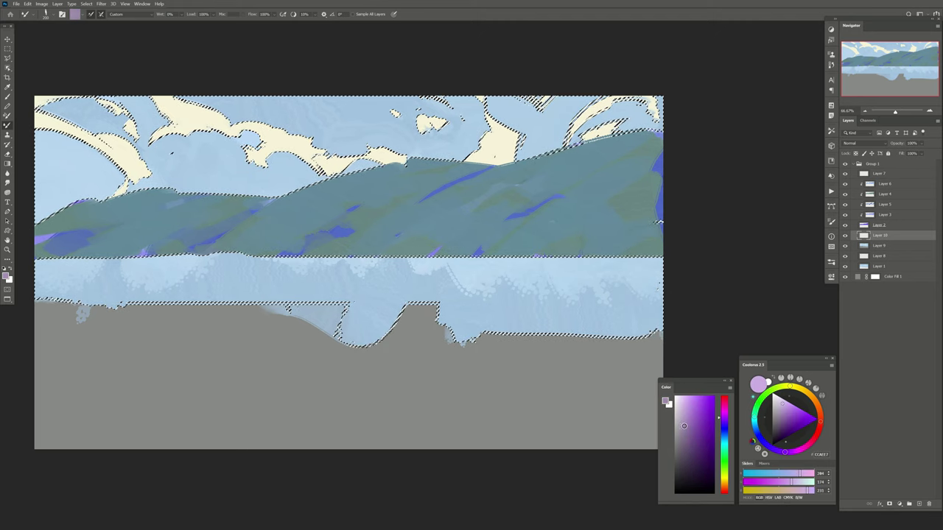
drag(683, 436, 681, 420)
drag(277, 177, 297, 171)
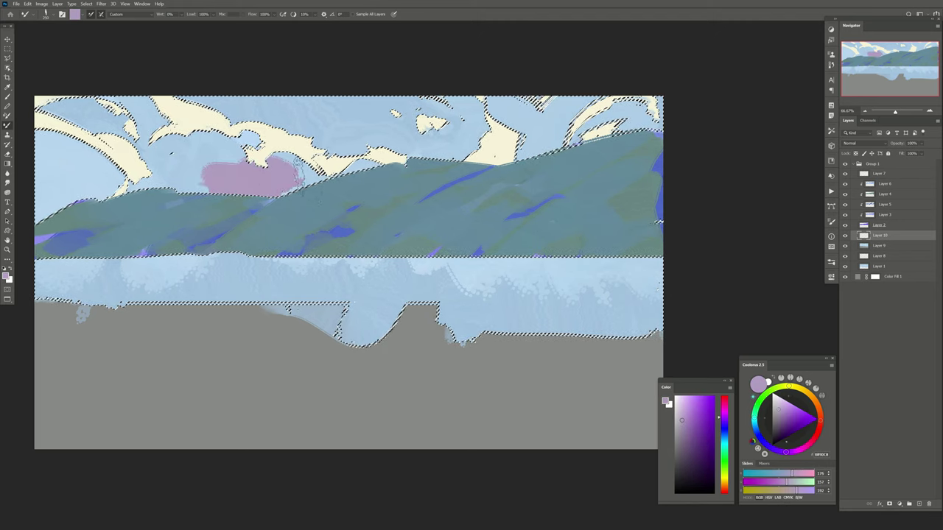
Paint bluer lavender cloud strokes across the upper-left and upper-right sky.
click(725, 425)
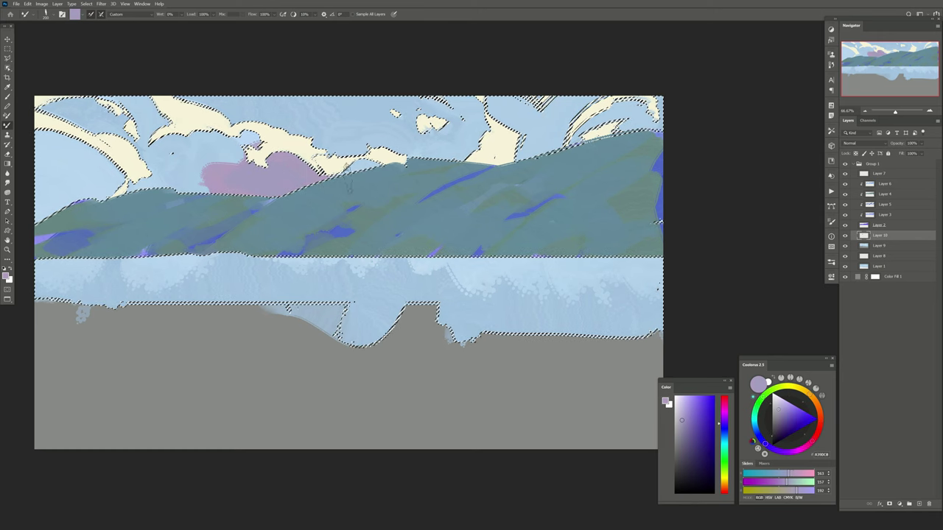
mouse_move(221, 147)
mouse_down()
mouse_move(181, 188)
mouse_move(172, 152)
mouse_up()
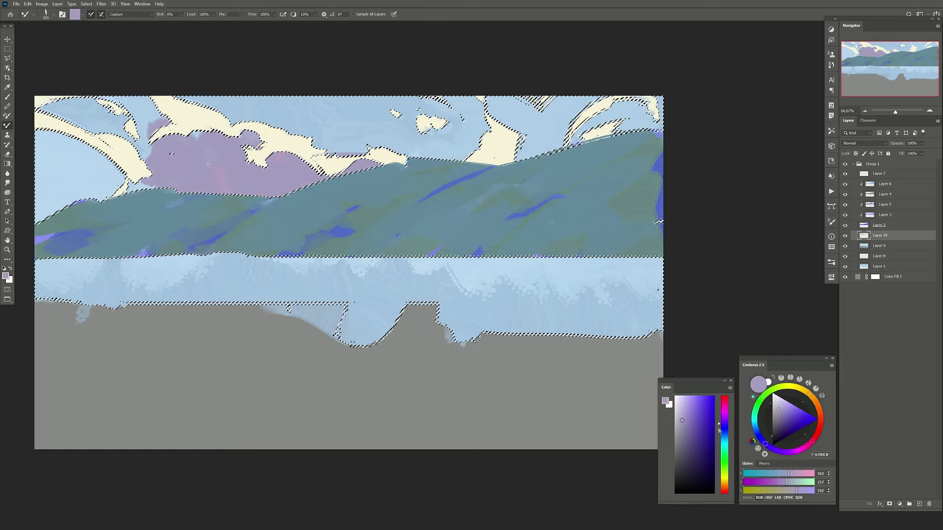
alt+click(171, 152)
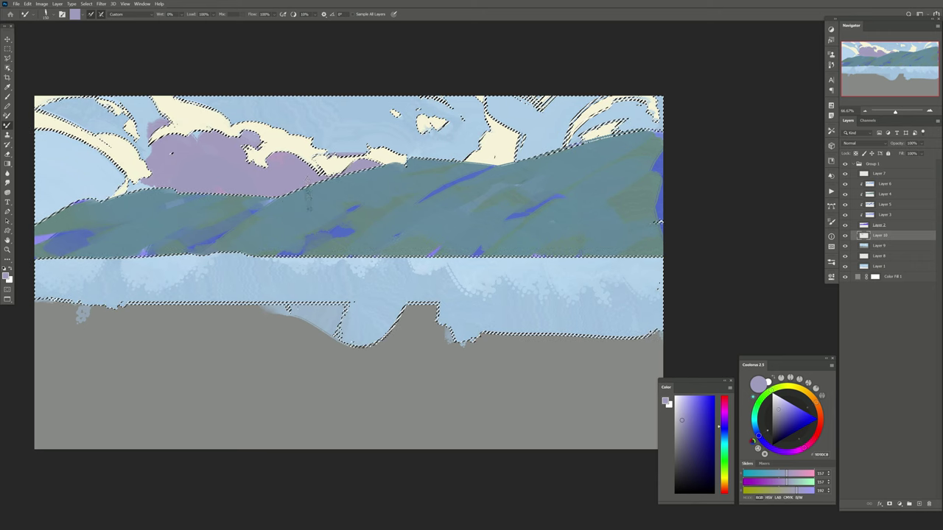
key(e)
key(b)
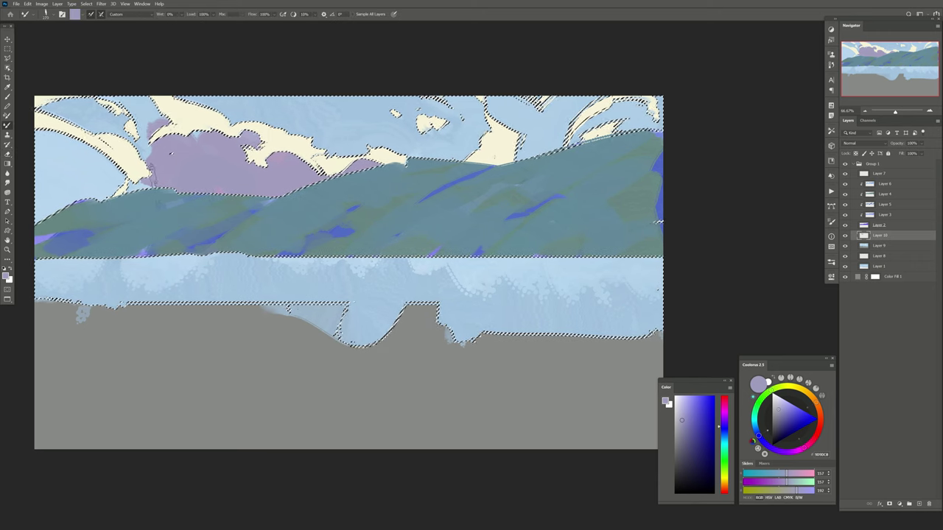
drag(155, 180, 55, 158)
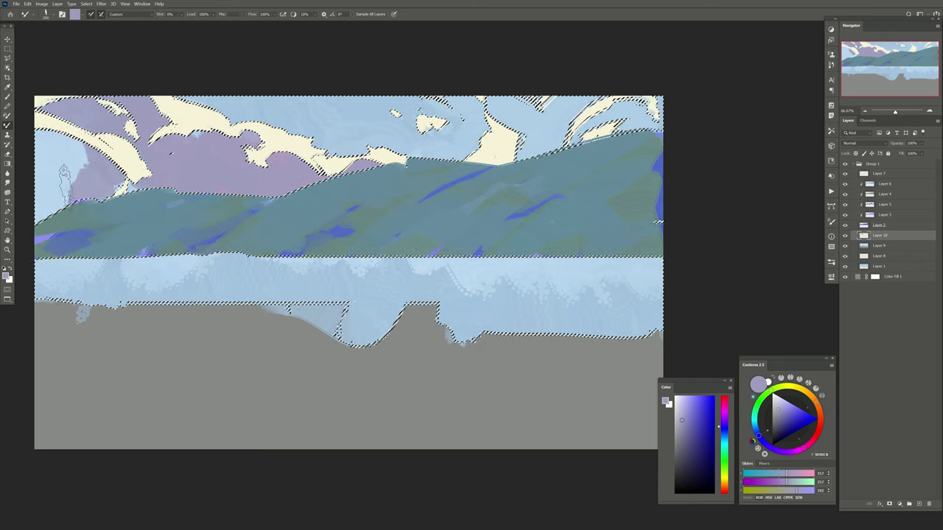
mouse_move(534, 154)
mouse_down()
mouse_move(523, 136)
mouse_move(475, 127)
mouse_up()
Deselect the sky and set the cloud layer's opacity to 49%.
key(ctrl+d)
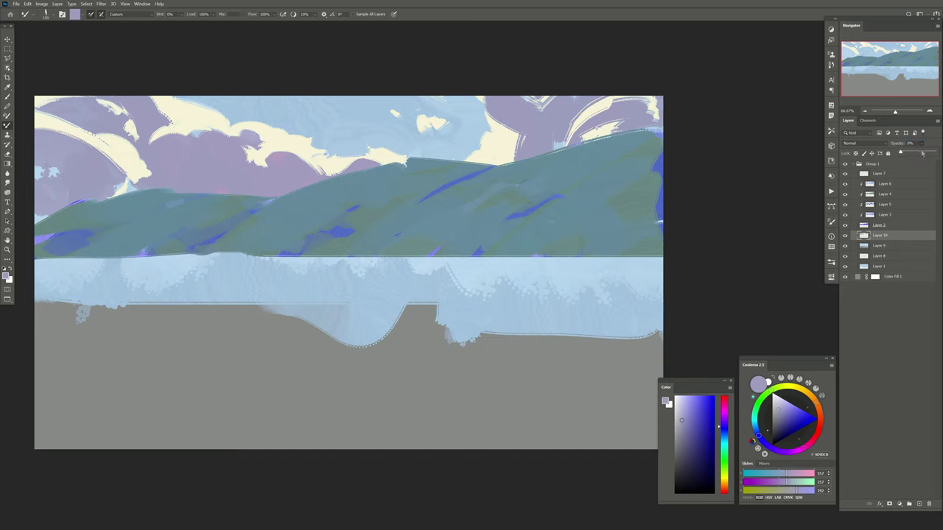
drag(921, 150, 916, 155)
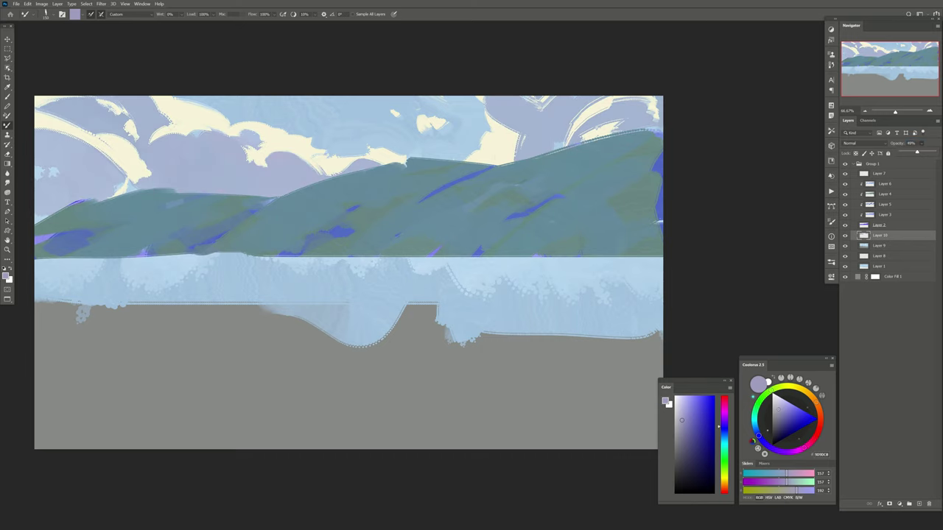
drag(270, 276, 280, 251)
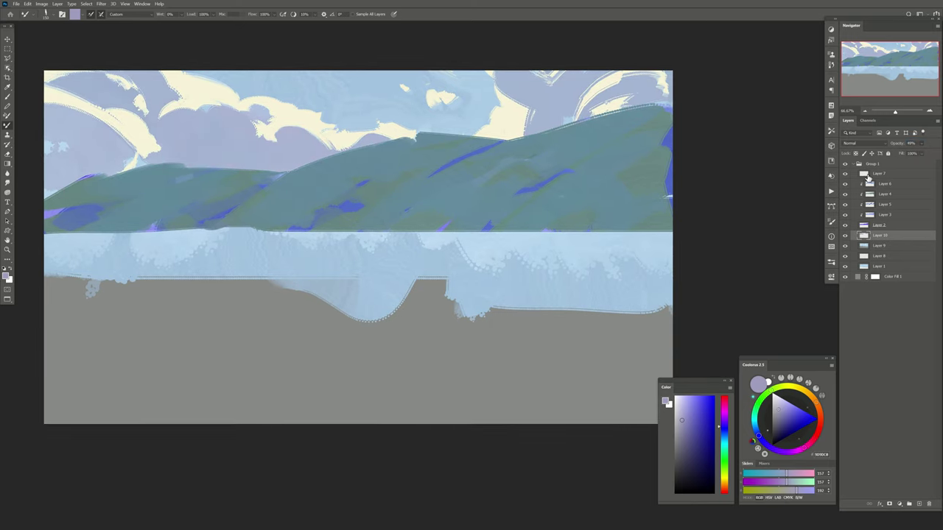
Above Layer 7, add Layer 11 and Color Range-select the blue-green hills.
click(869, 177)
click(919, 503)
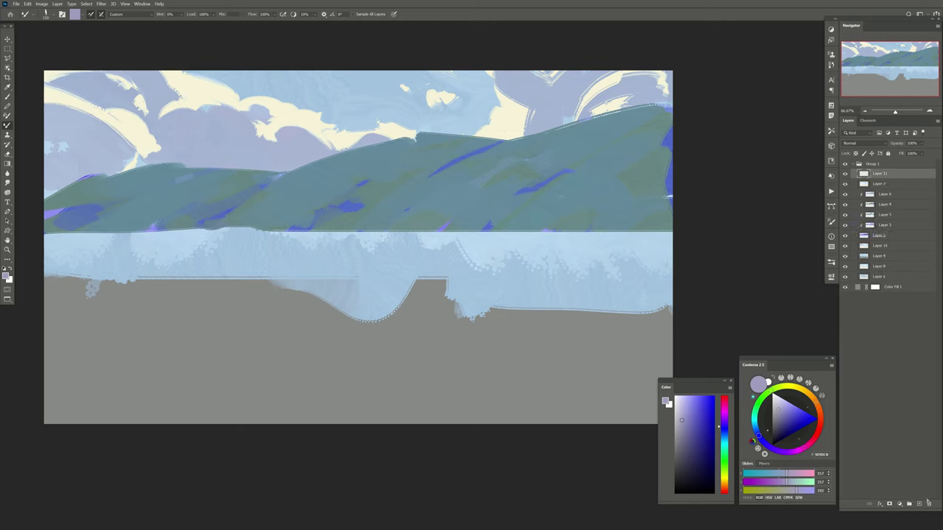
click(86, 3)
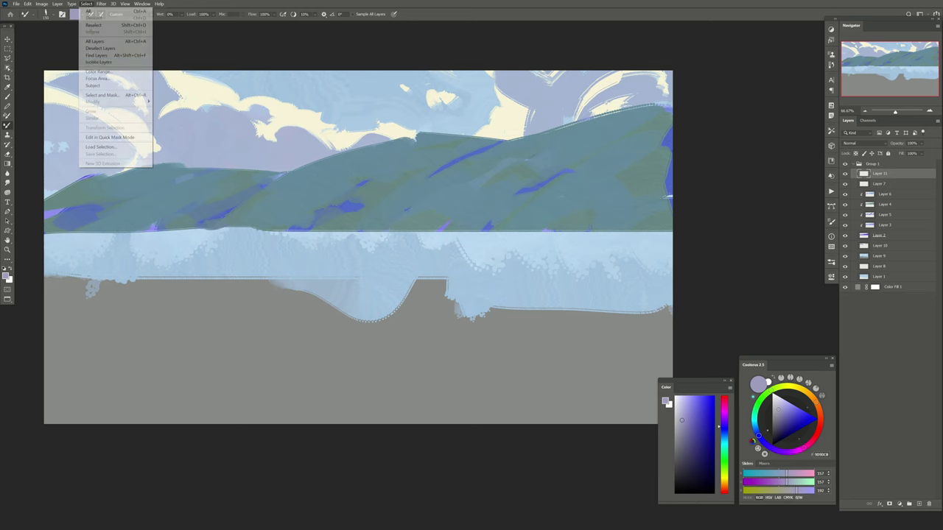
click(103, 72)
click(450, 179)
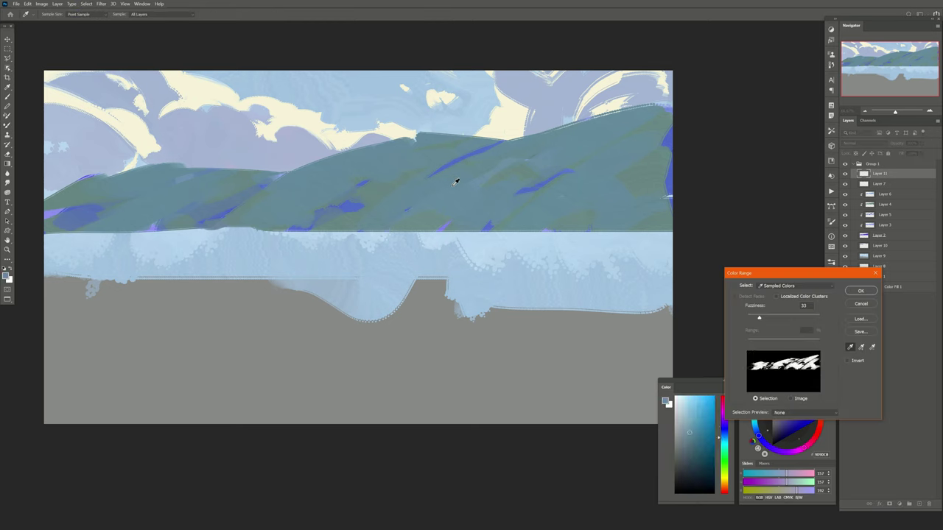
key(Return)
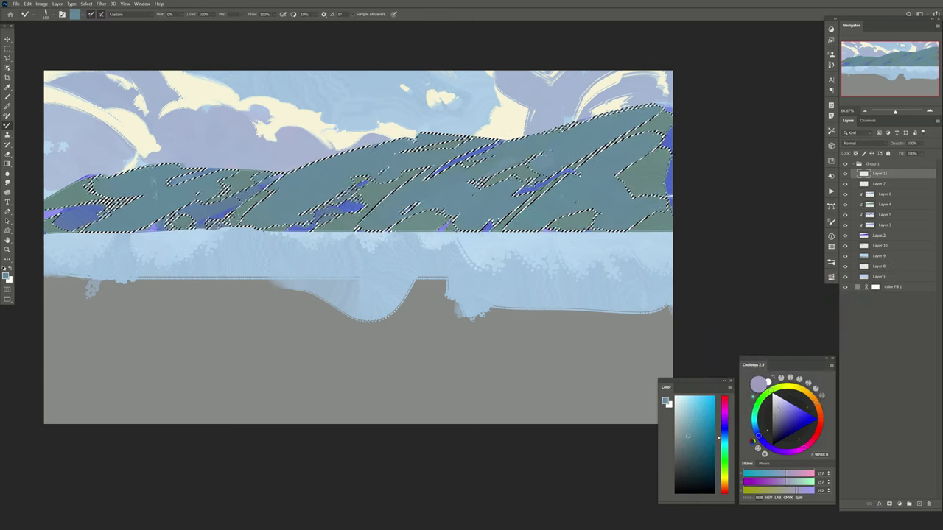
Create a group masked to the hills, add Layer 12, and paint light-blue diagonal strokes.
click(909, 503)
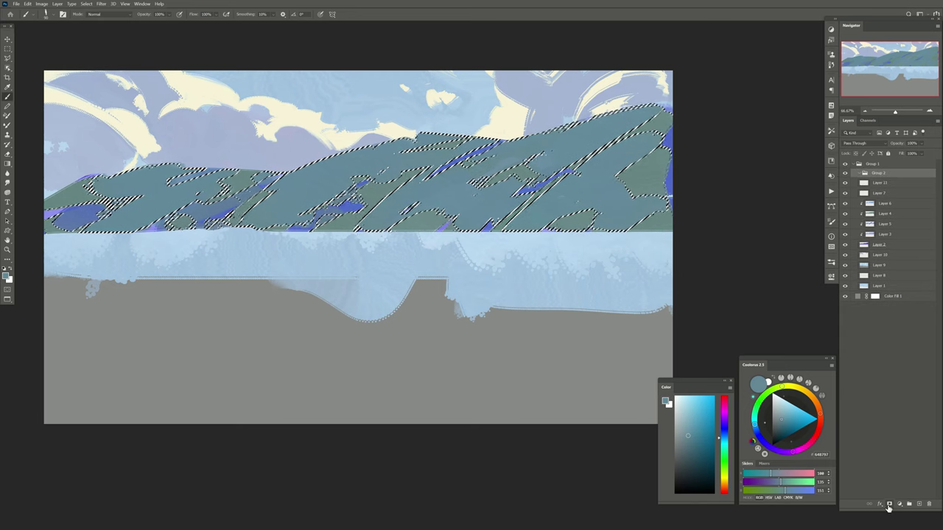
click(919, 504)
alt+click(437, 137)
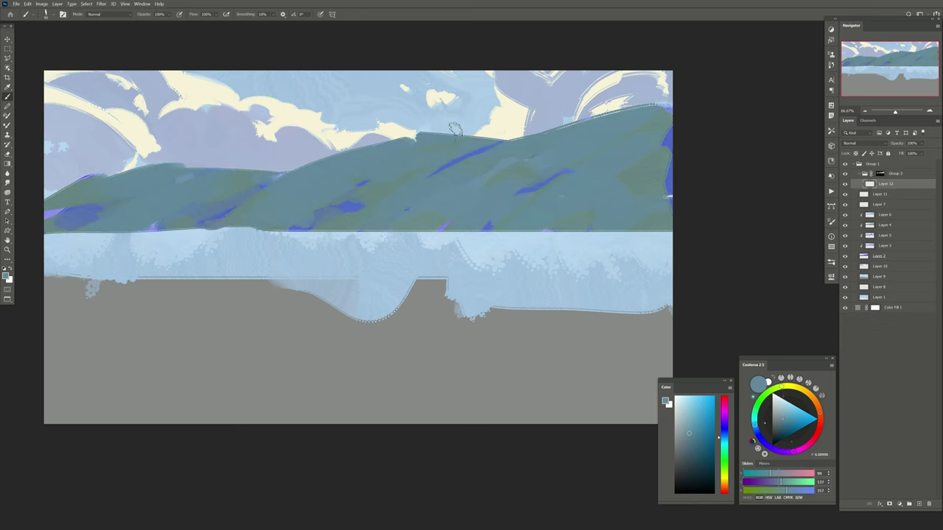
mouse_move(464, 134)
mouse_down()
mouse_move(263, 199)
mouse_move(309, 207)
mouse_up()
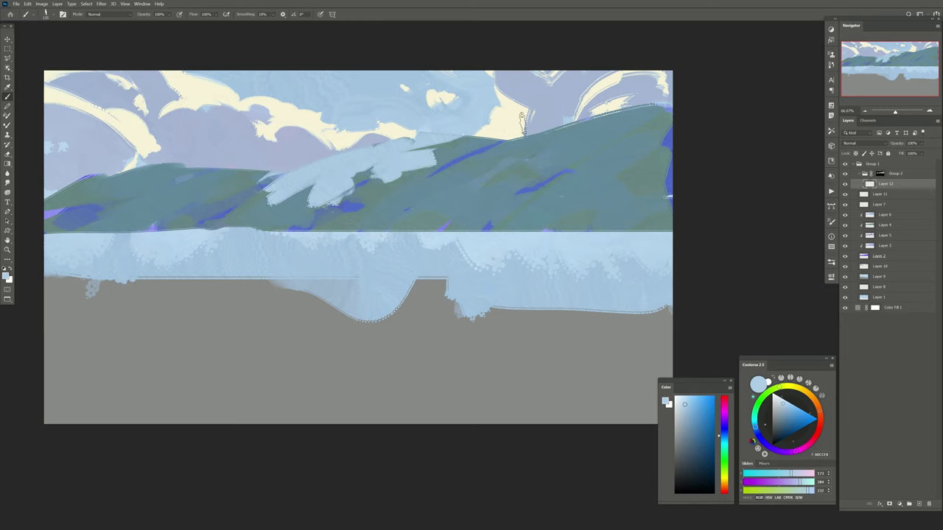
drag(515, 140, 376, 210)
drag(663, 107, 486, 168)
Add more light-blue haze strokes over the left and right hills, then fade the layer to 34%.
mouse_move(354, 179)
mouse_down()
mouse_move(265, 222)
mouse_move(229, 223)
mouse_up()
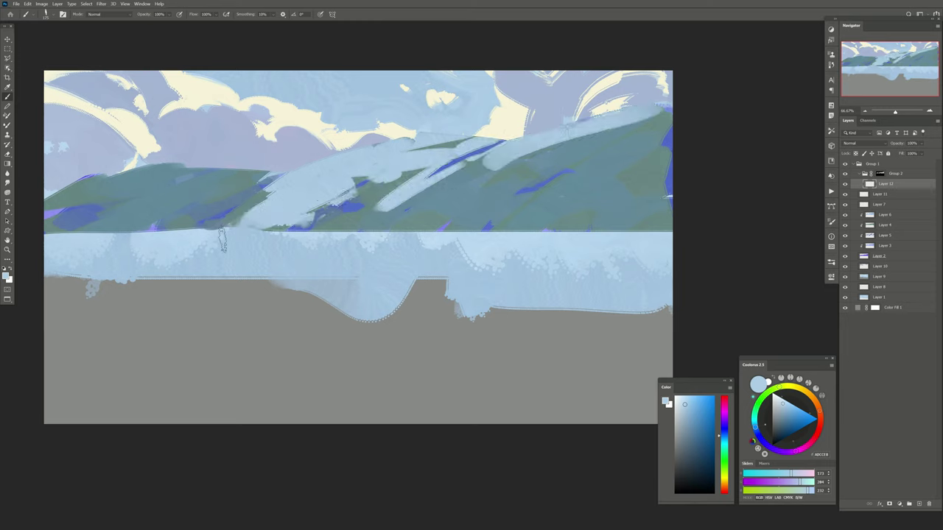
drag(269, 172, 136, 221)
drag(202, 152, 66, 220)
drag(664, 106, 453, 225)
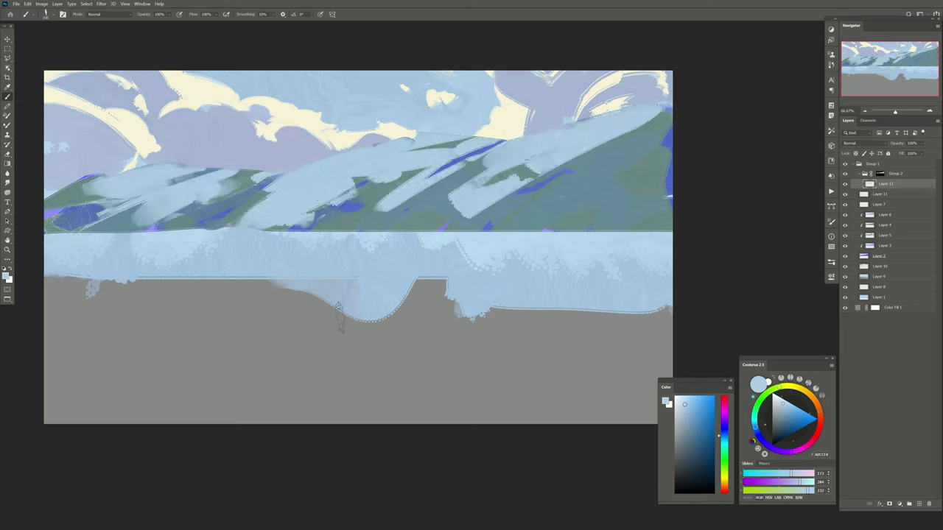
drag(516, 156, 377, 224)
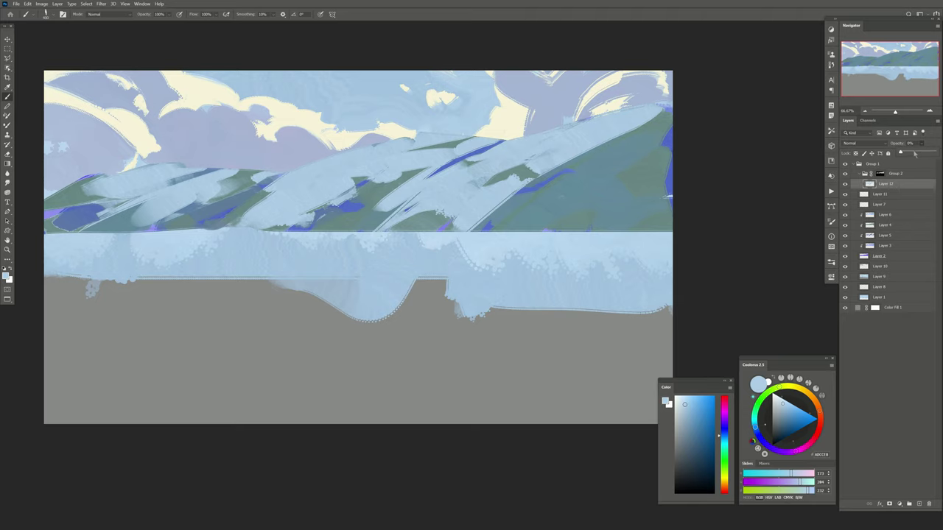
drag(914, 155, 905, 157)
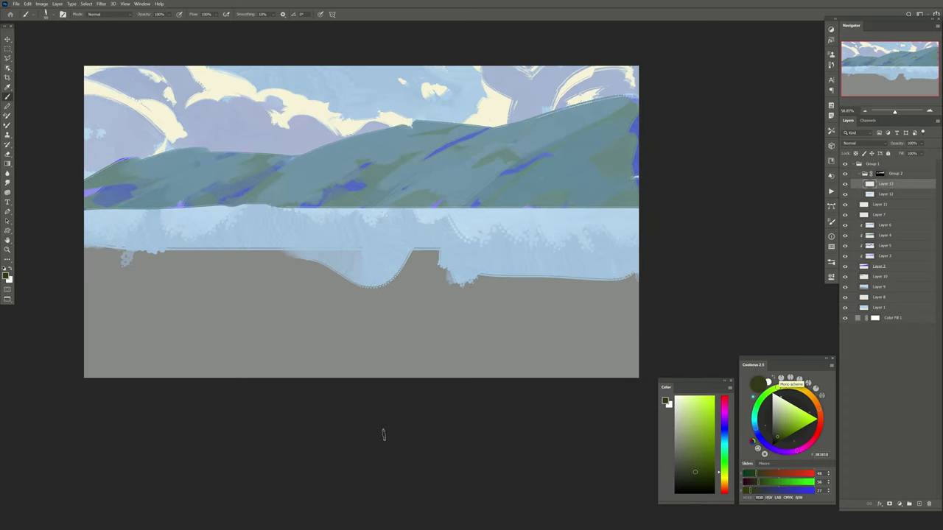
Lower the Layer 12 haze opacity to about 5%.
click(873, 193)
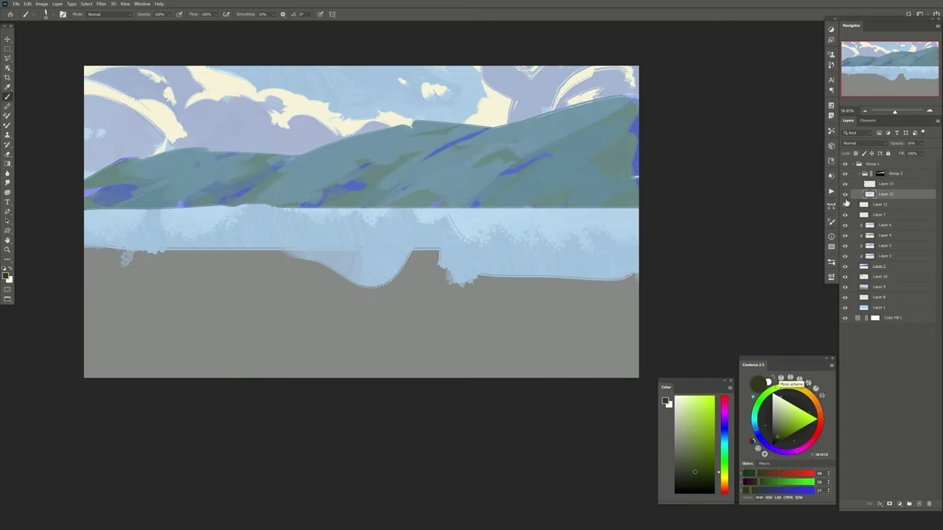
click(916, 143)
drag(909, 155, 905, 156)
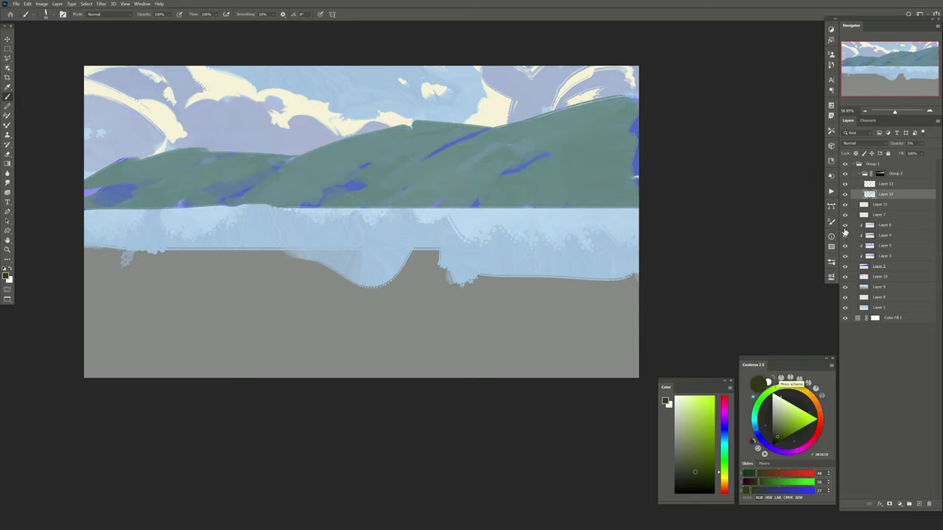
Add a layer mask to Layer 4 and paint black to reveal blue-violet patches on the hills.
click(870, 237)
click(888, 504)
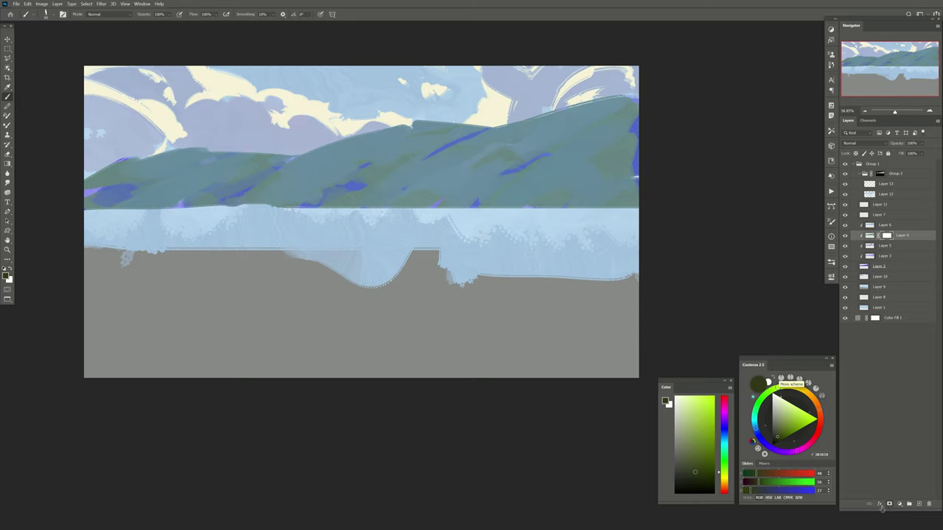
scroll(426, 277, up, 1)
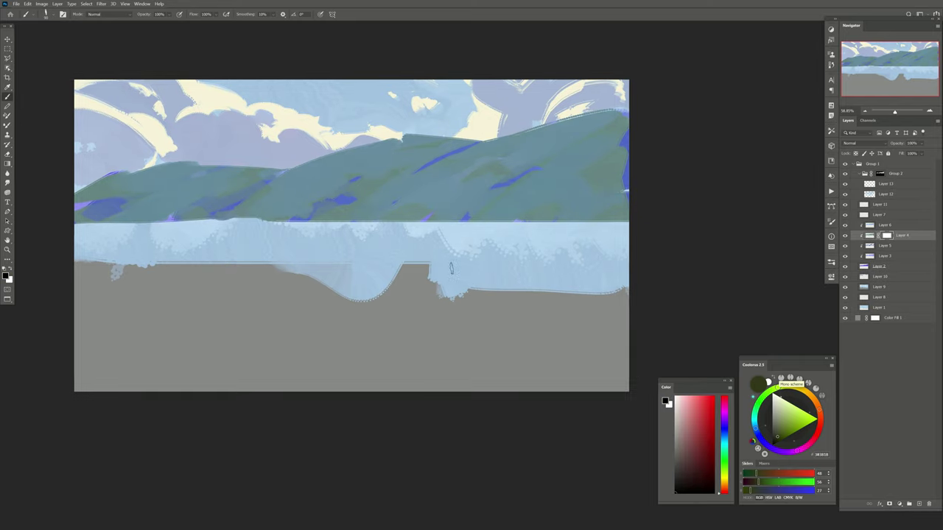
mouse_move(534, 184)
mouse_down()
mouse_move(559, 143)
mouse_move(501, 213)
mouse_up()
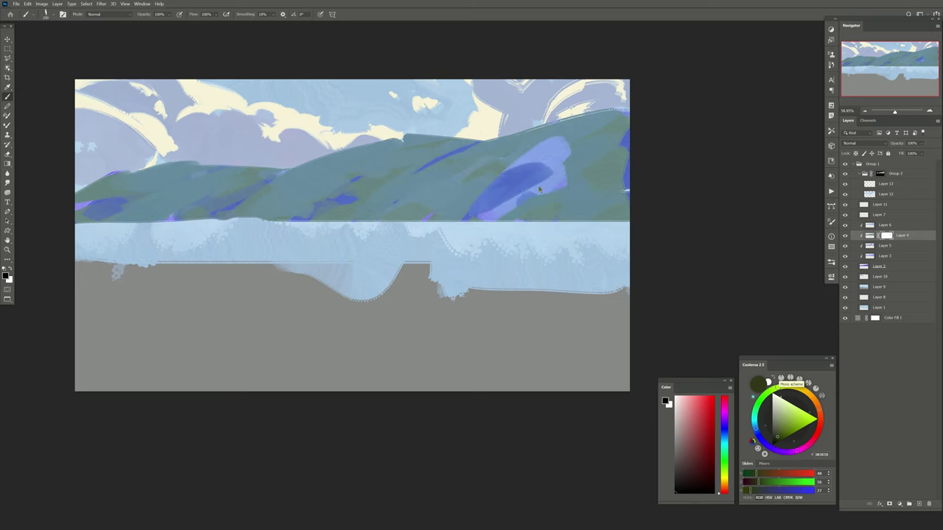
drag(582, 158, 567, 218)
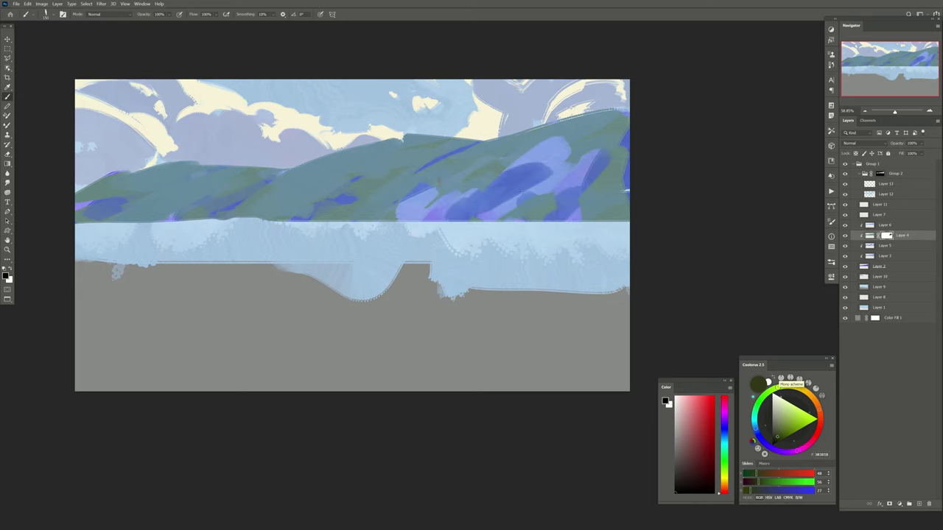
mouse_move(442, 193)
mouse_down()
mouse_move(346, 210)
mouse_move(297, 190)
mouse_move(312, 177)
mouse_move(262, 215)
mouse_move(302, 219)
mouse_move(458, 197)
mouse_up()
Paint white on the mask to restore green-teal on the right hill.
key(x)
mouse_move(549, 145)
mouse_down()
mouse_move(567, 176)
mouse_move(608, 173)
mouse_up()
drag(552, 188, 488, 219)
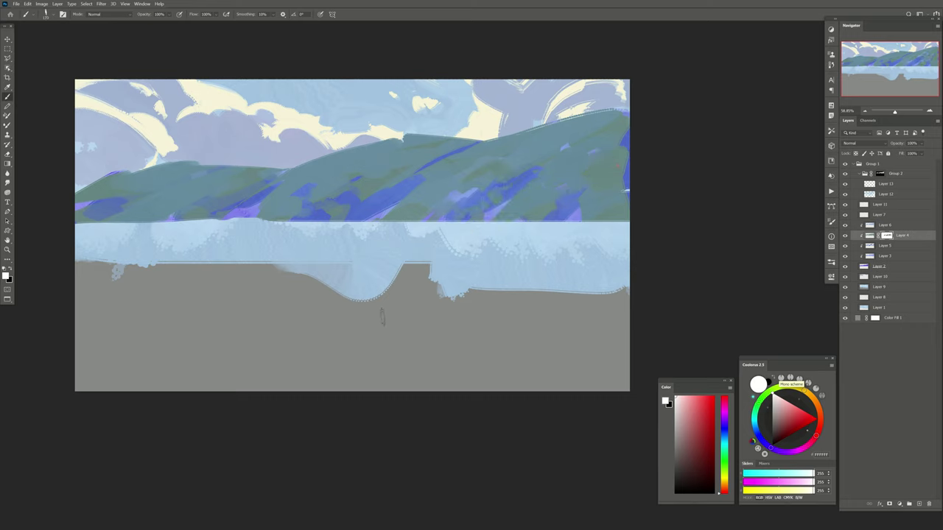
Set dark green as the colour and add two new layers, each in its own group inside Group 2.
key(x)
click(876, 175)
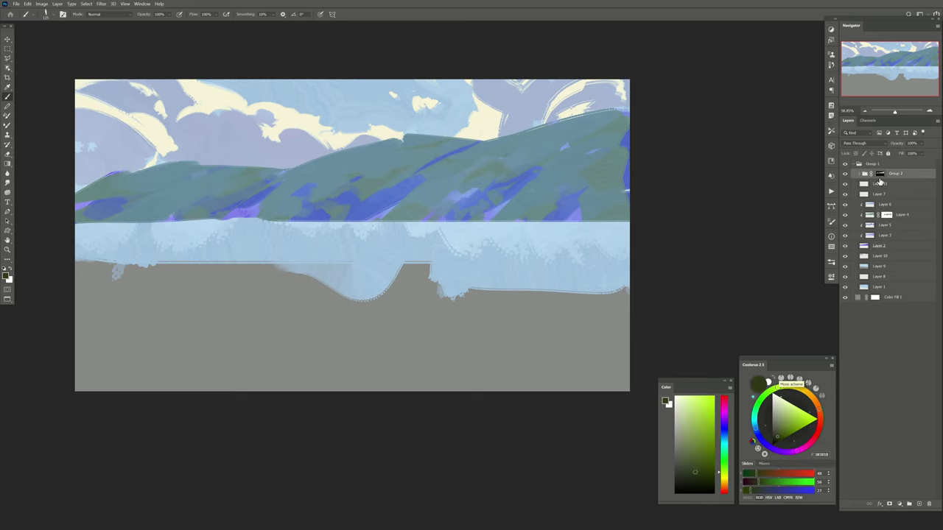
click(859, 173)
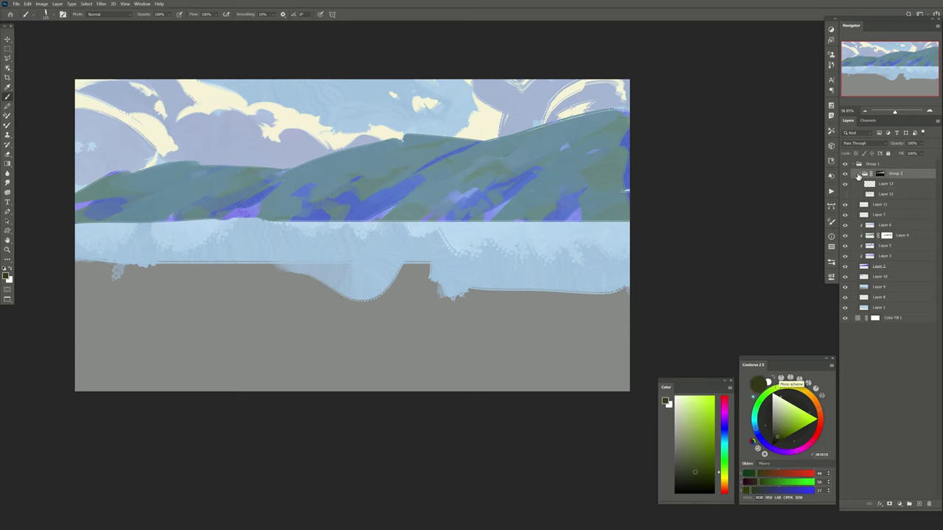
click(918, 504)
key(ctrl+g)
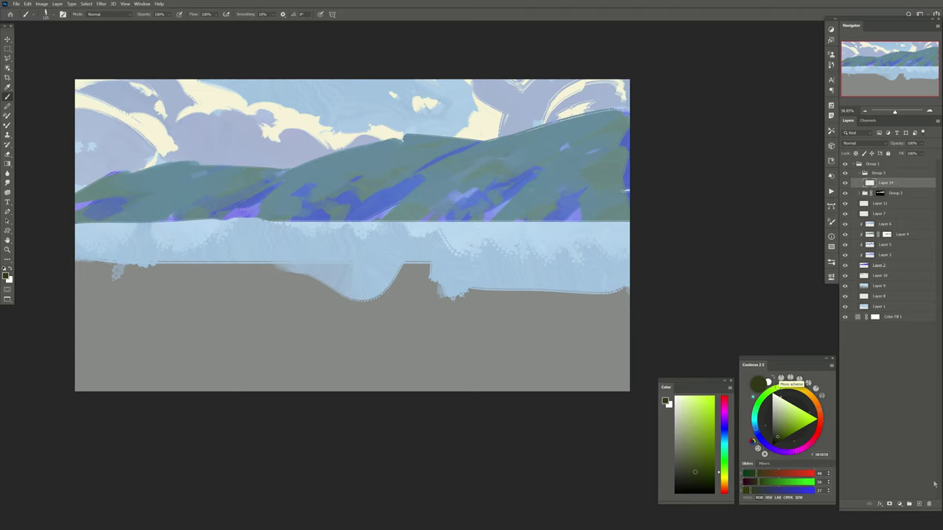
click(918, 503)
key(ctrl+g)
Deepen the green and paint dark green bushes on the hill, extending toward the water.
drag(466, 227, 450, 210)
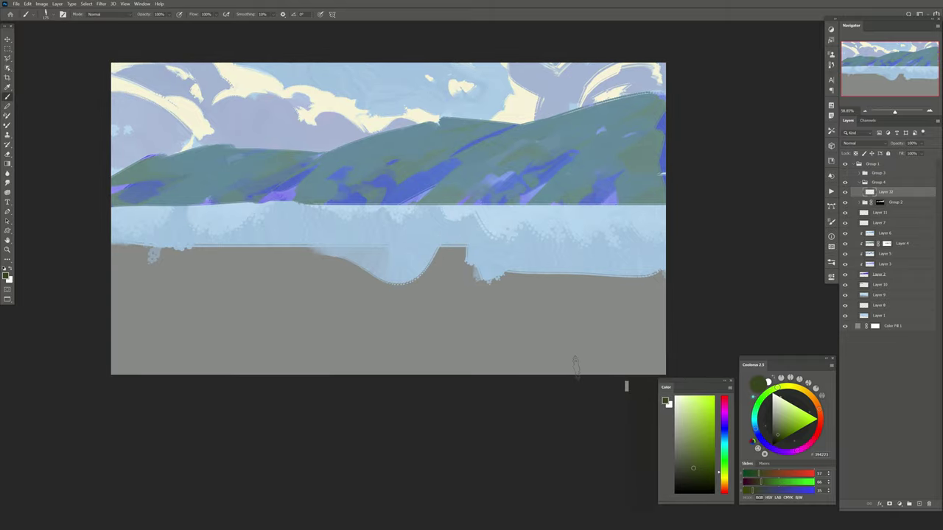
click(687, 472)
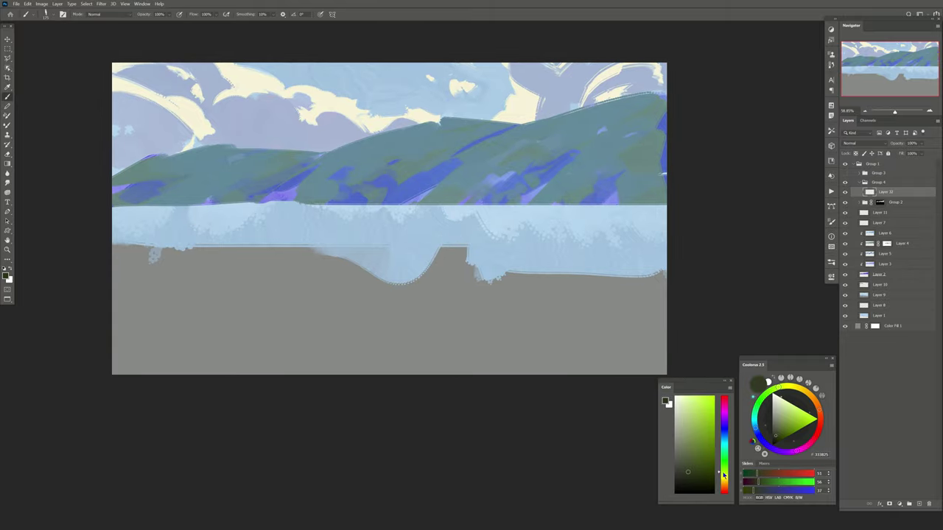
drag(725, 474, 725, 464)
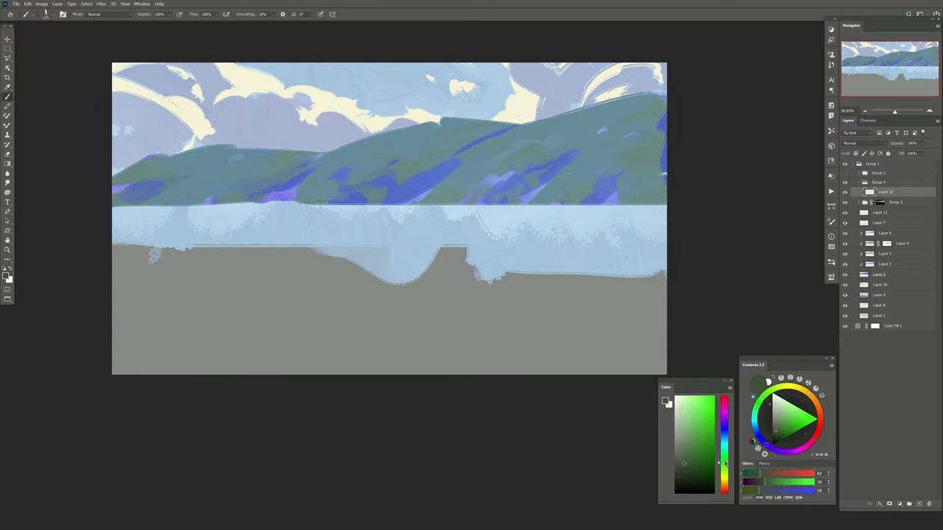
drag(548, 197, 519, 206)
drag(406, 172, 402, 185)
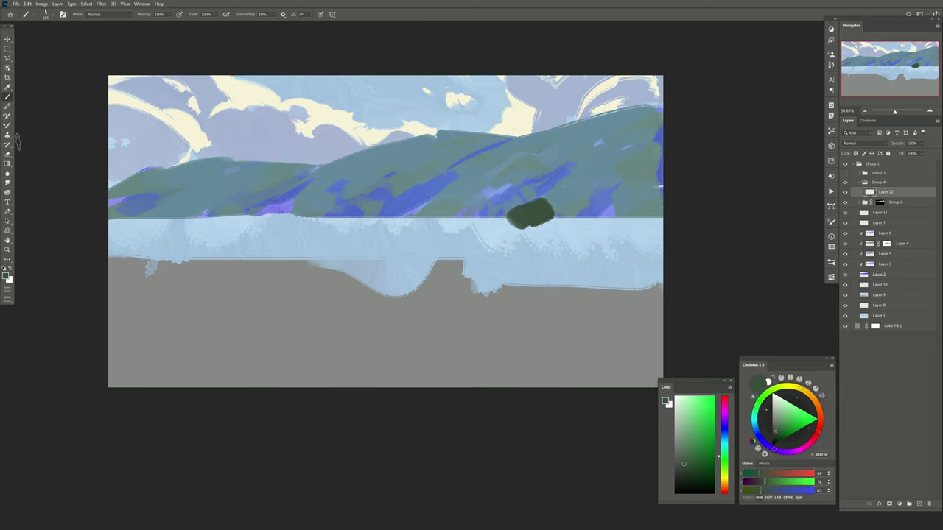
key(shift+b)
mouse_move(522, 193)
mouse_down()
mouse_move(524, 221)
mouse_move(532, 210)
mouse_move(486, 232)
mouse_up()
Extend dark green fields right to the canvas edge and down over the water band.
mouse_move(534, 210)
mouse_down()
mouse_move(560, 221)
mouse_move(587, 214)
mouse_move(600, 193)
mouse_move(662, 213)
mouse_up()
mouse_move(595, 184)
mouse_down()
mouse_move(529, 200)
mouse_move(663, 177)
mouse_up()
mouse_move(567, 229)
mouse_down()
mouse_move(529, 254)
mouse_move(618, 254)
mouse_move(645, 220)
mouse_move(567, 299)
mouse_up()
drag(544, 243, 508, 279)
drag(516, 202, 398, 236)
mouse_move(519, 232)
mouse_down()
mouse_move(453, 243)
mouse_move(520, 218)
mouse_up()
mouse_move(456, 200)
mouse_down()
mouse_move(386, 235)
mouse_move(347, 236)
mouse_up()
mouse_move(377, 208)
mouse_down()
mouse_move(313, 210)
mouse_move(304, 230)
mouse_up()
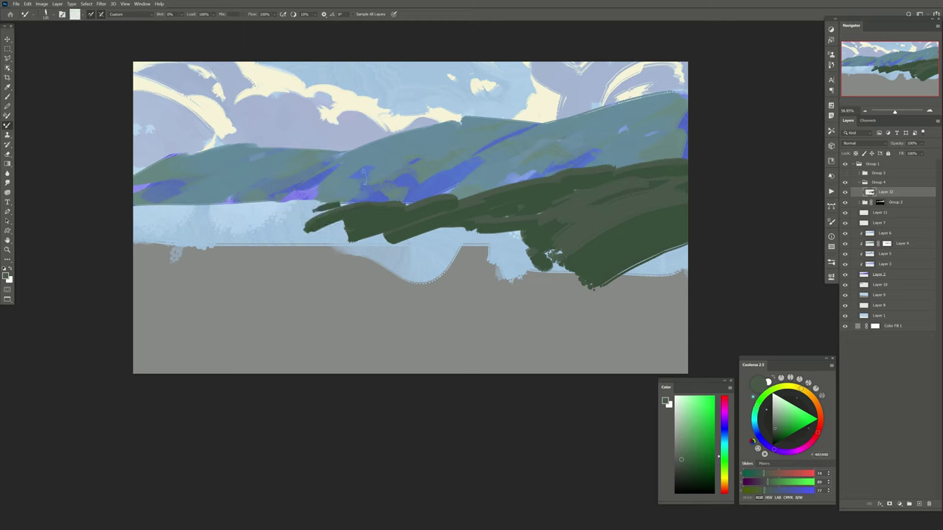
Carry the fields left across the water and blend a muted teal along the lower-left edge.
mouse_move(401, 226)
mouse_down()
mouse_move(221, 236)
mouse_move(291, 221)
mouse_move(243, 233)
mouse_move(208, 224)
mouse_move(308, 208)
mouse_move(134, 204)
mouse_move(225, 221)
mouse_move(134, 235)
mouse_up()
key(b)
alt+click(293, 209)
key(shift+b)
mouse_move(282, 238)
mouse_down()
mouse_move(140, 220)
mouse_move(269, 240)
mouse_move(342, 209)
mouse_move(451, 205)
mouse_move(412, 197)
mouse_move(357, 221)
mouse_move(420, 209)
mouse_move(412, 205)
mouse_up()
Outline the lower-left road area as a Polygonal Lasso selection.
key(l)
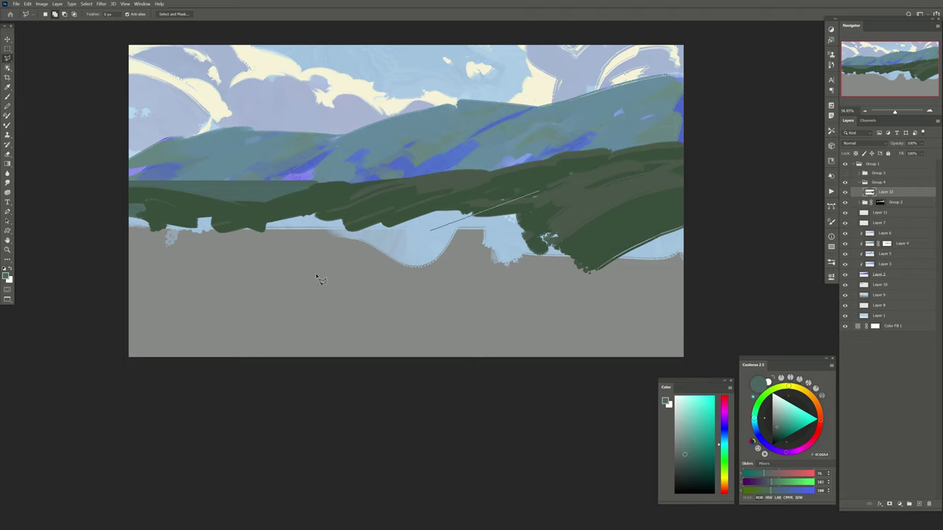
click(538, 191)
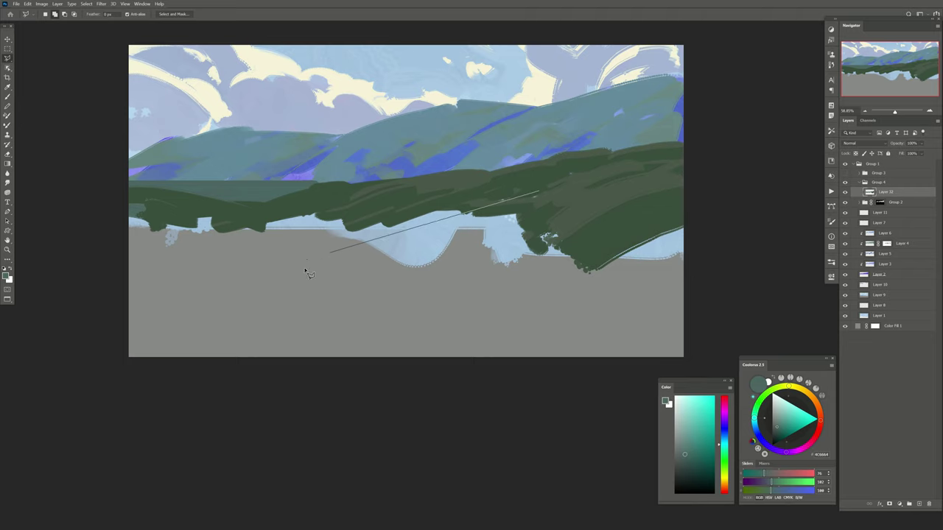
click(273, 281)
click(597, 381)
click(110, 377)
click(73, 344)
click(111, 267)
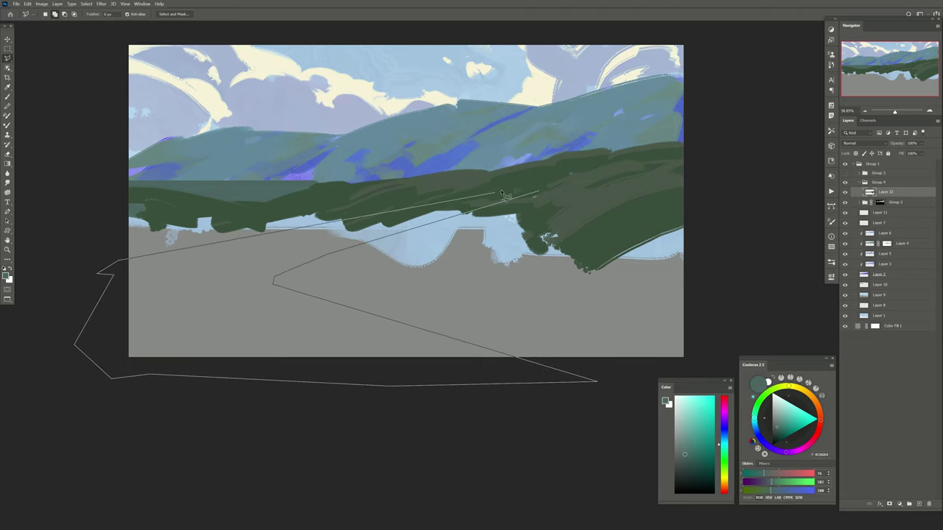
key(Return)
Paint the first khaki road strokes, edging the lower-left with dark green.
key(b)
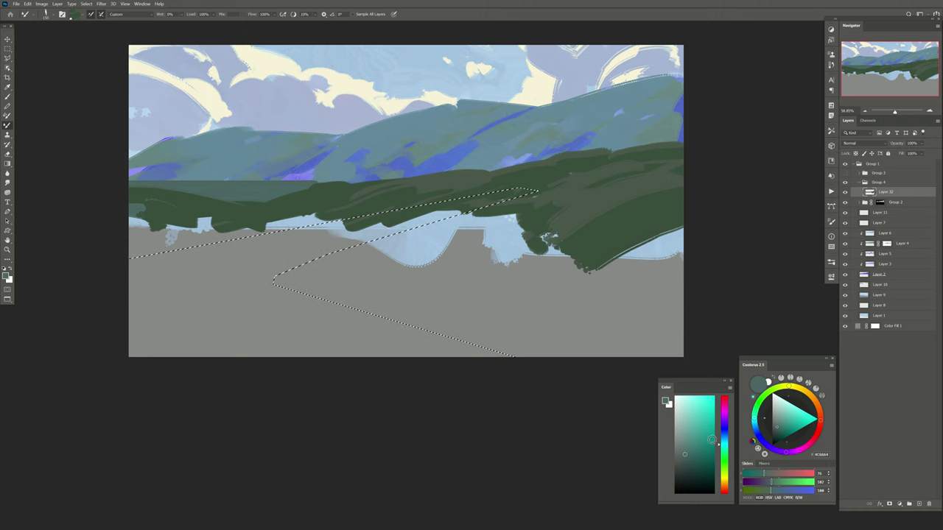
click(723, 479)
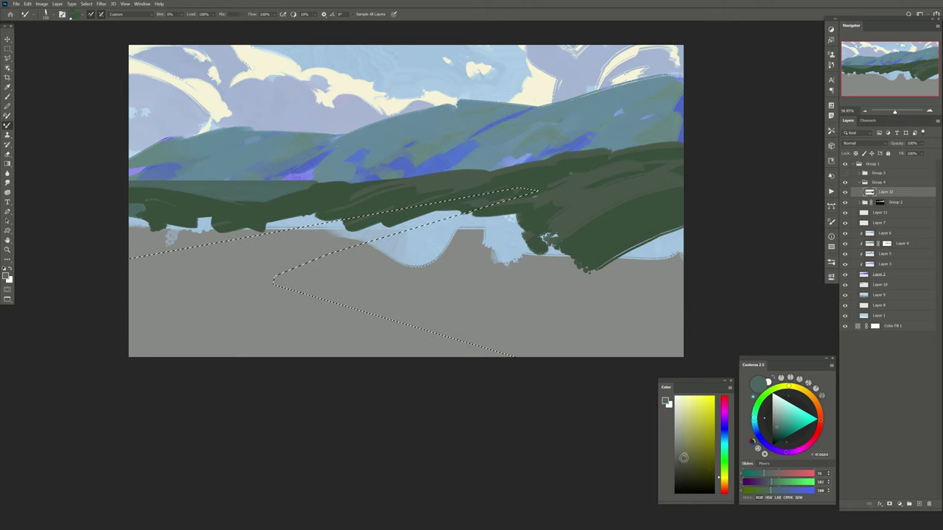
click(679, 431)
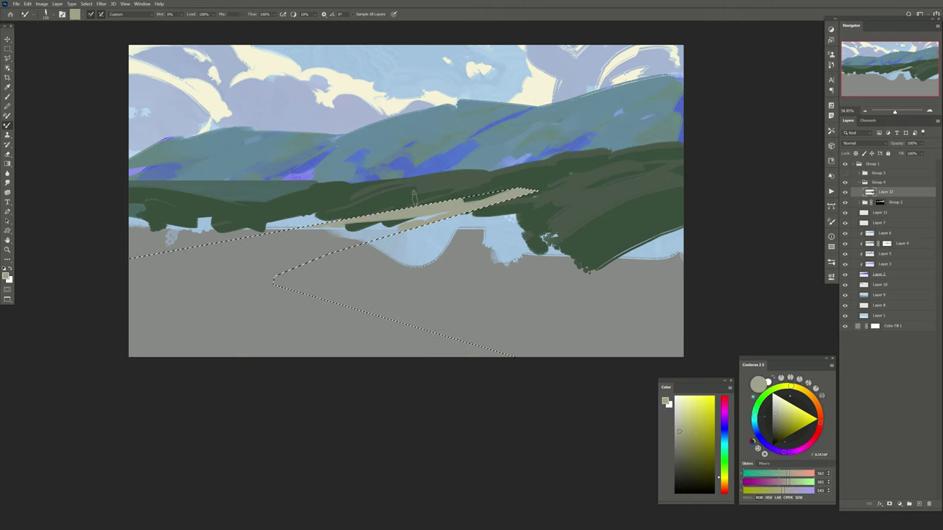
drag(335, 202, 218, 269)
alt+click(333, 200)
mouse_move(410, 240)
mouse_down()
mouse_move(202, 284)
mouse_move(504, 357)
mouse_up()
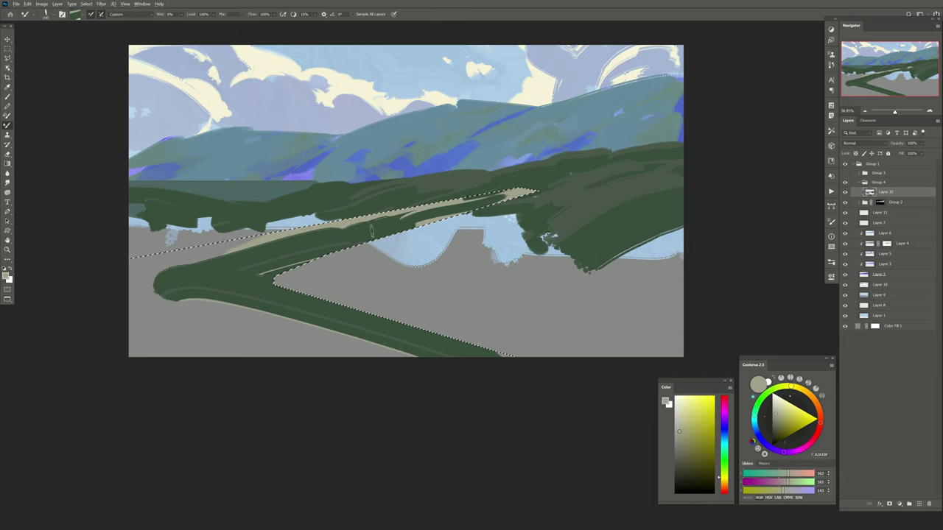
Add more khaki road strokes across the lower-left foreground.
mouse_move(258, 278)
mouse_down()
mouse_move(197, 289)
mouse_move(420, 352)
mouse_up()
drag(243, 294, 169, 354)
drag(162, 283, 280, 346)
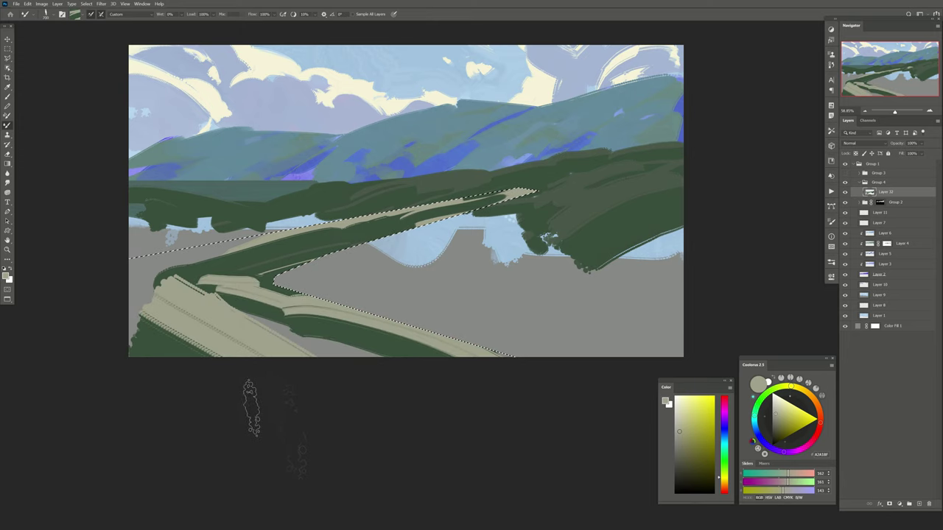
drag(243, 303, 413, 352)
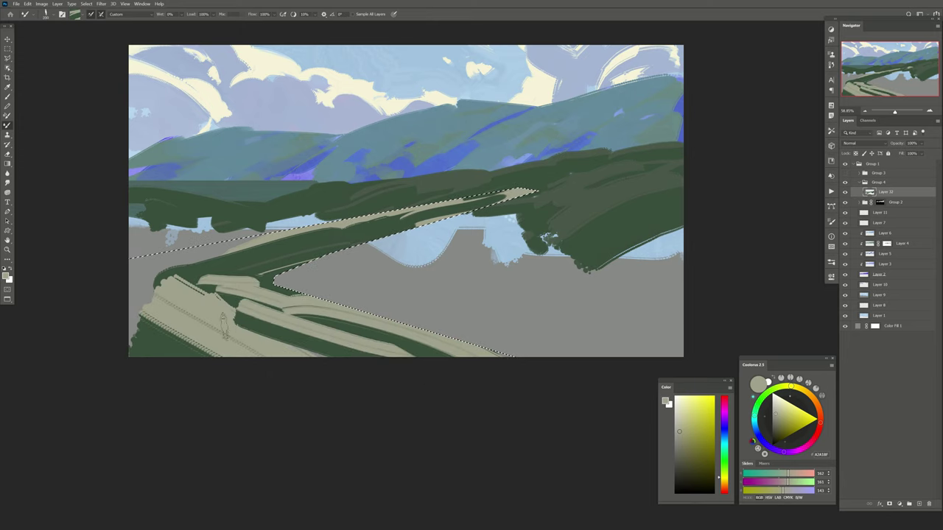
Paint dark green verges over much of the road, leaving winding pale paths.
alt+click(612, 229)
drag(243, 305, 401, 355)
drag(193, 271, 181, 302)
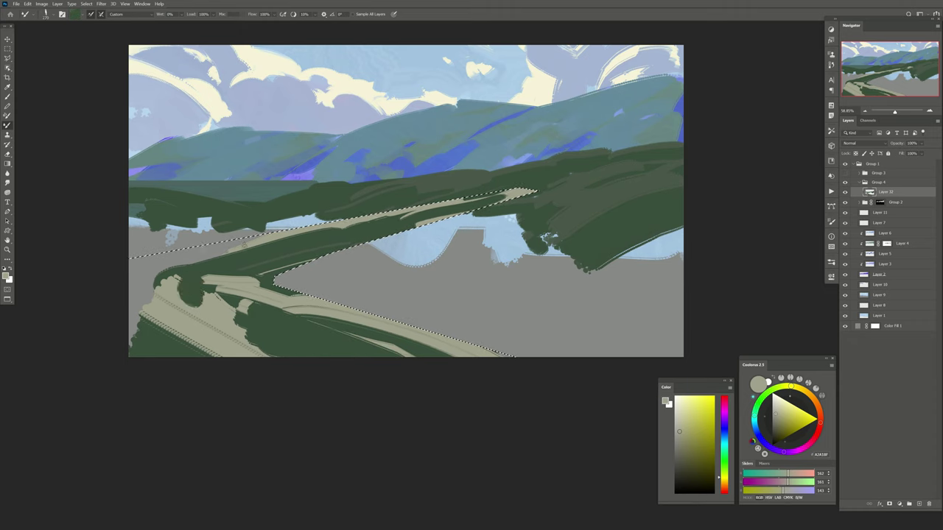
mouse_move(132, 271)
mouse_down()
mouse_move(209, 262)
mouse_move(132, 296)
mouse_move(249, 342)
mouse_move(131, 289)
mouse_move(185, 272)
mouse_move(131, 293)
mouse_up()
mouse_move(133, 309)
mouse_down()
mouse_move(251, 346)
mouse_move(245, 279)
mouse_move(221, 304)
mouse_move(346, 346)
mouse_up()
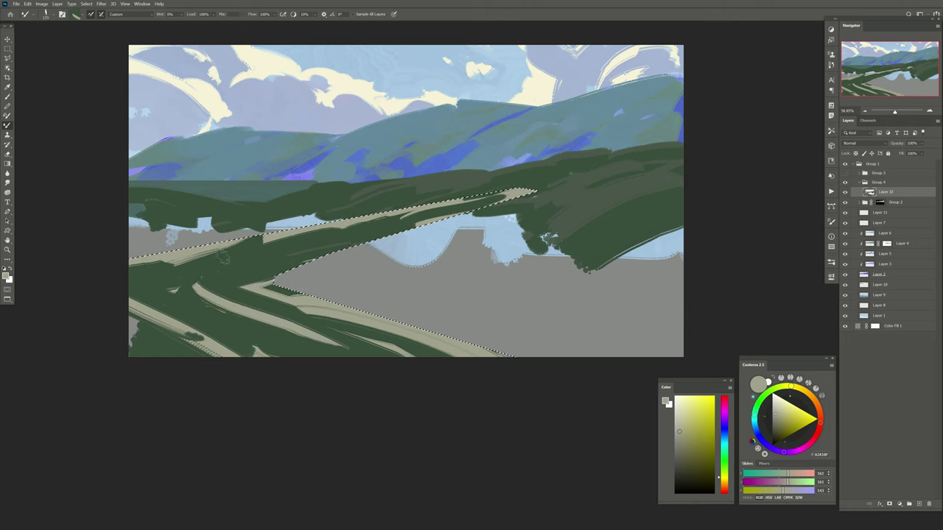
drag(199, 283, 243, 316)
drag(299, 353, 289, 300)
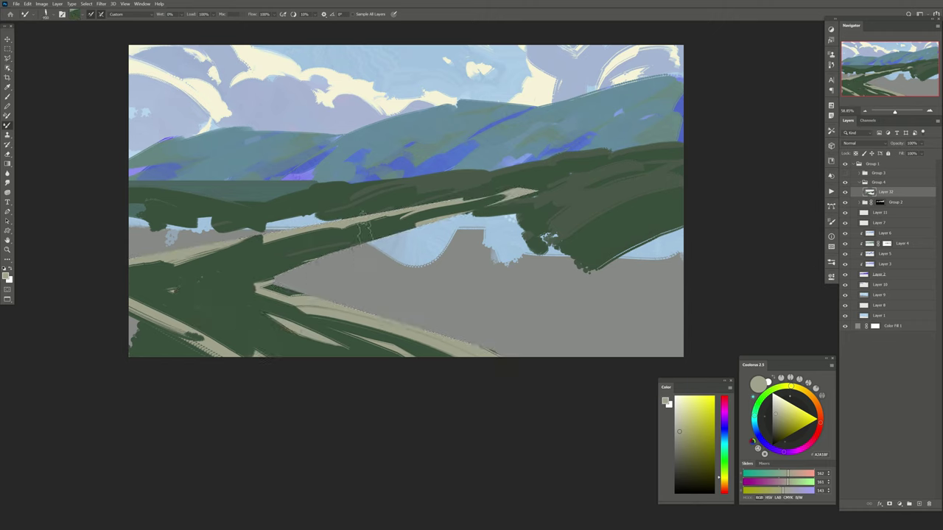
drag(363, 218, 337, 217)
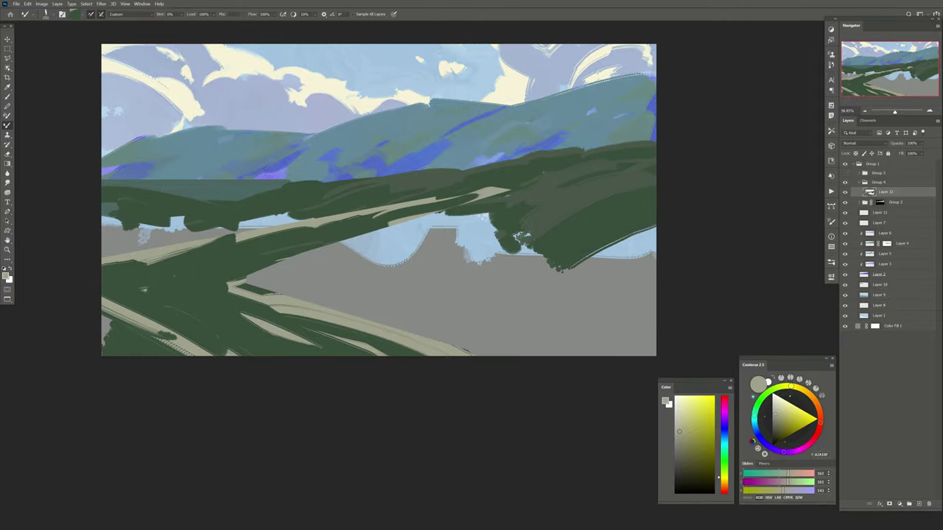
click(8, 47)
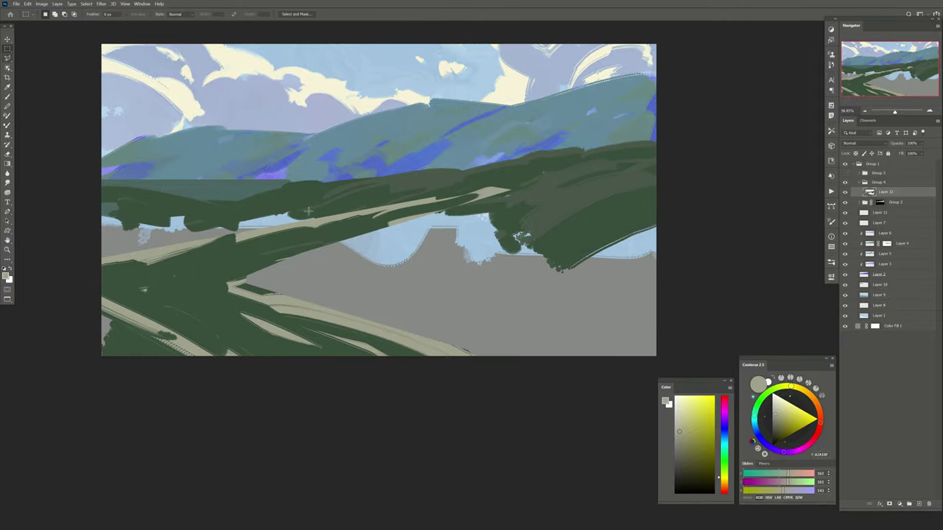
Within a marquee band, paint dark brown tree silhouettes at the left edge and near the water.
drag(62, 106, 518, 223)
key(b)
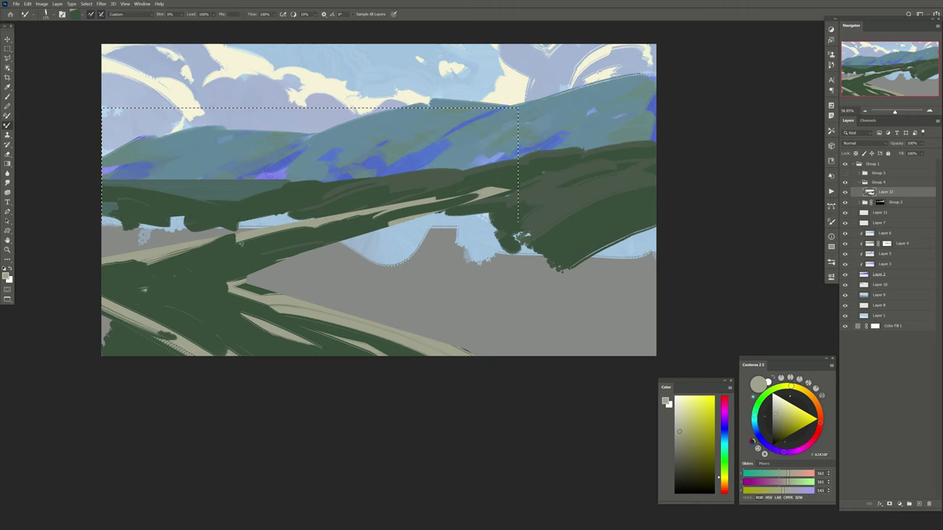
click(711, 477)
mouse_move(159, 217)
mouse_down()
mouse_move(107, 210)
mouse_move(133, 176)
mouse_move(121, 137)
mouse_up()
drag(144, 200, 158, 173)
mouse_move(176, 215)
mouse_down()
mouse_move(213, 214)
mouse_move(188, 191)
mouse_up()
click(309, 216)
Lasso-select the right hillside and paint a large brown tree mass on it.
key(ctrl+d)
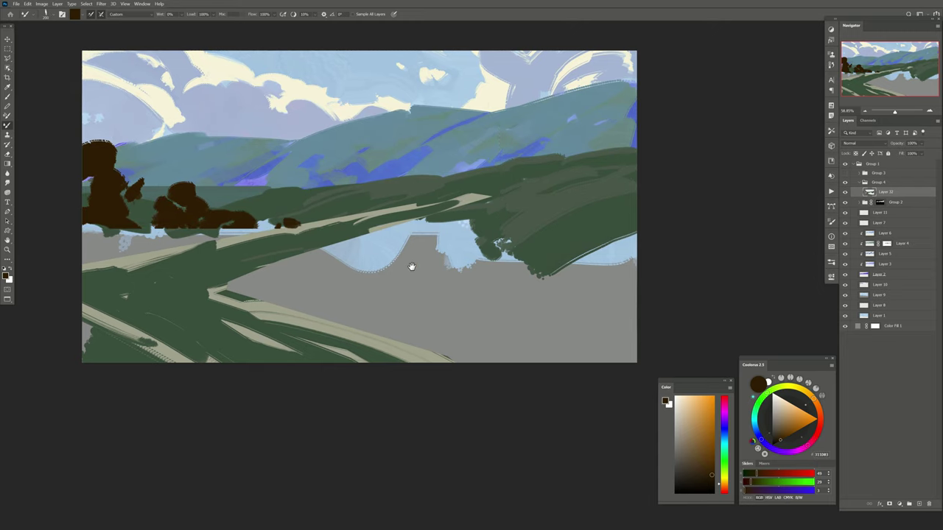
key(l)
click(662, 163)
click(630, 148)
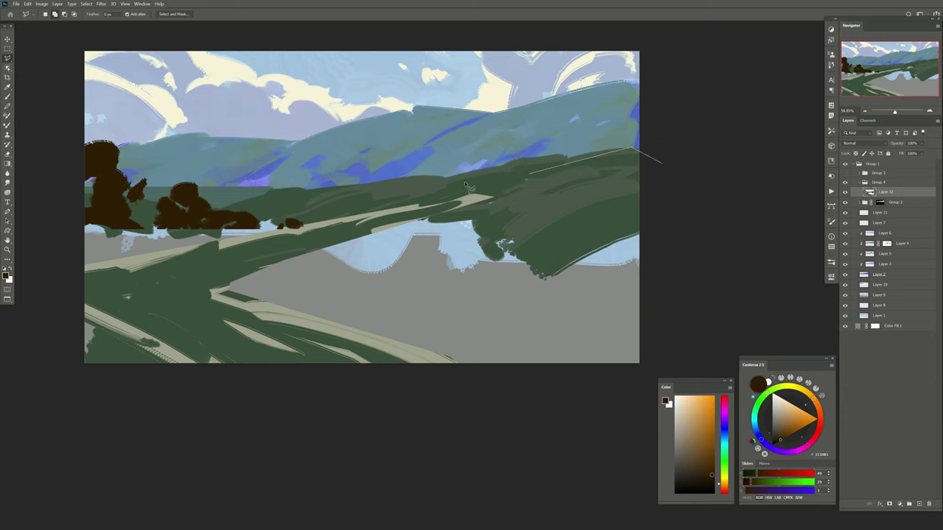
double_click(414, 13)
key(b)
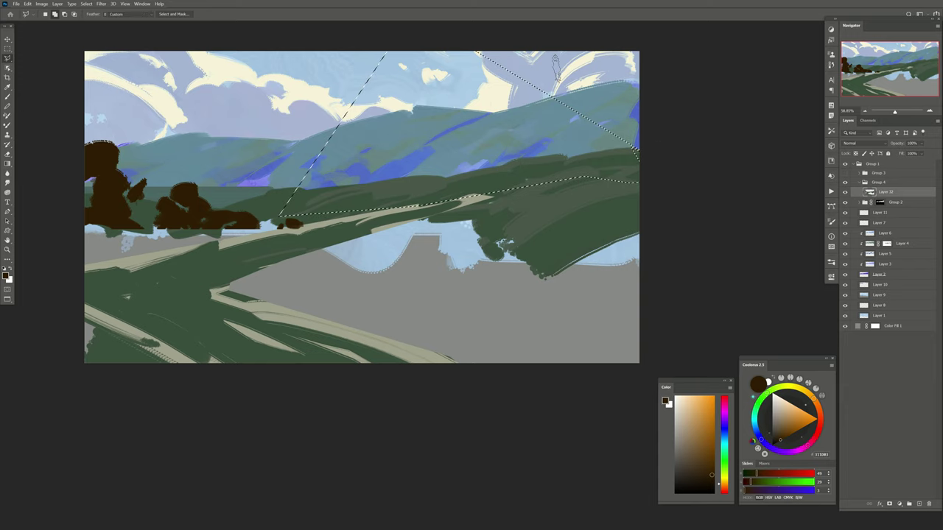
click(581, 173)
mouse_move(584, 157)
mouse_down()
mouse_move(549, 136)
mouse_move(560, 180)
mouse_move(519, 158)
mouse_move(498, 203)
mouse_move(508, 184)
mouse_up()
Add brown tree blobs on the middle hills and a tree on the blue hills.
mouse_move(413, 197)
mouse_down()
mouse_move(398, 191)
mouse_move(423, 193)
mouse_up()
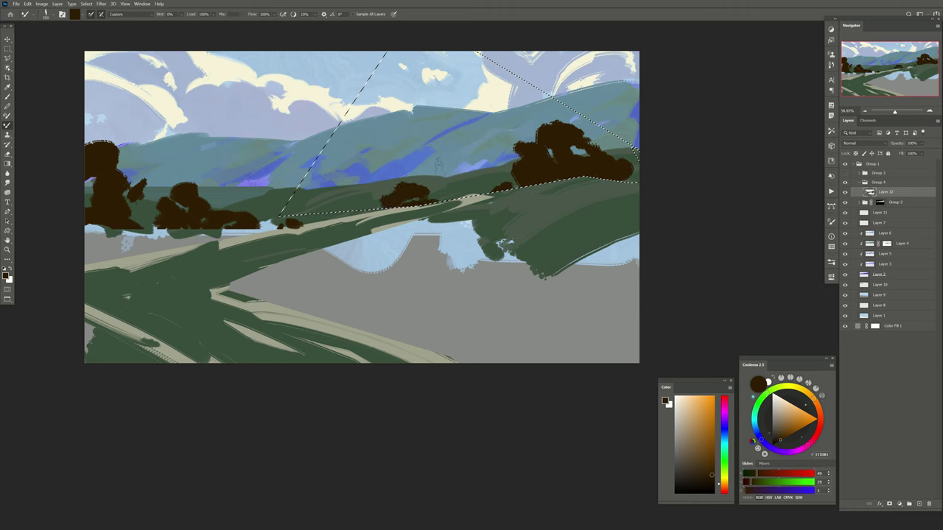
mouse_move(420, 147)
mouse_down()
mouse_move(389, 146)
mouse_move(390, 132)
mouse_up()
mouse_move(401, 165)
mouse_down()
mouse_move(391, 171)
mouse_move(406, 180)
mouse_move(394, 152)
mouse_move(431, 193)
mouse_move(405, 181)
mouse_move(409, 200)
mouse_move(382, 184)
mouse_up()
key(ctrl+z)
key(ctrl+z)
drag(401, 146, 376, 156)
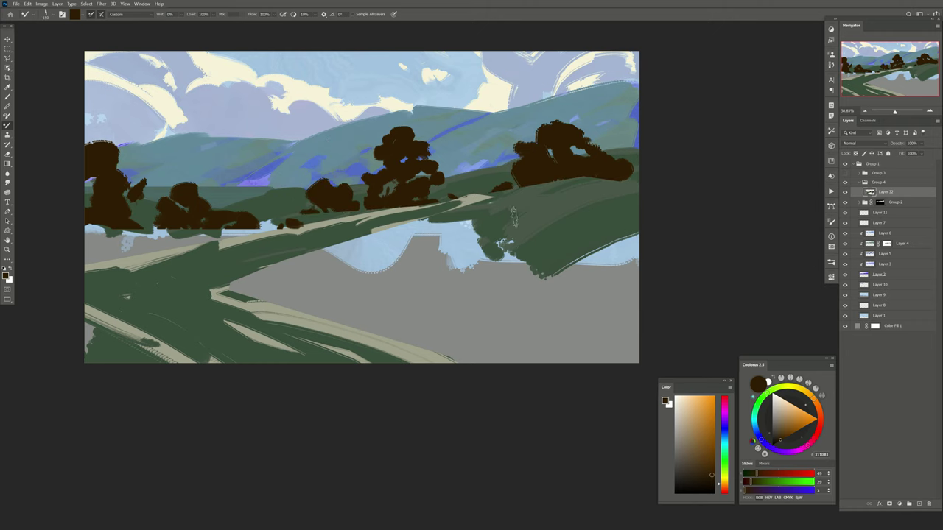
Flip the canvas horizontally, add Layer 22, and lasso the hill area beside the road.
key(h)
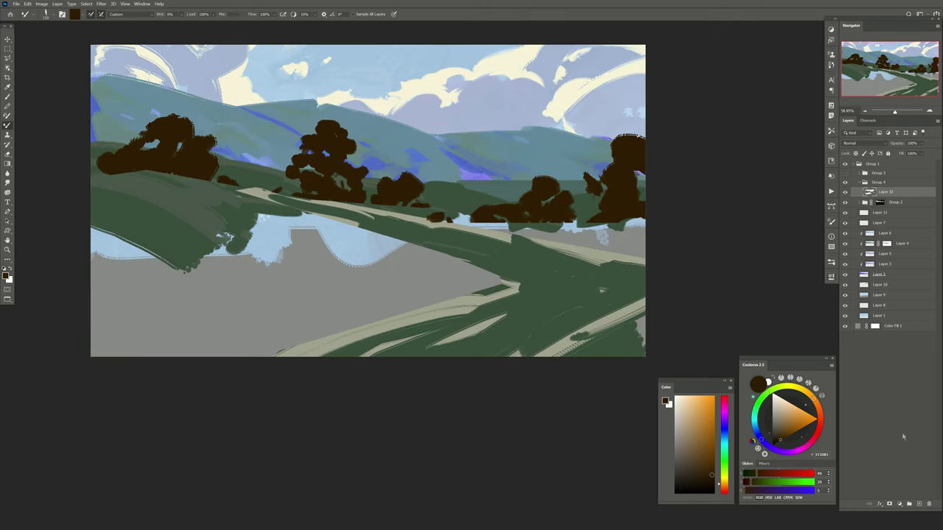
key(ctrl+shift+alt+n)
key(l)
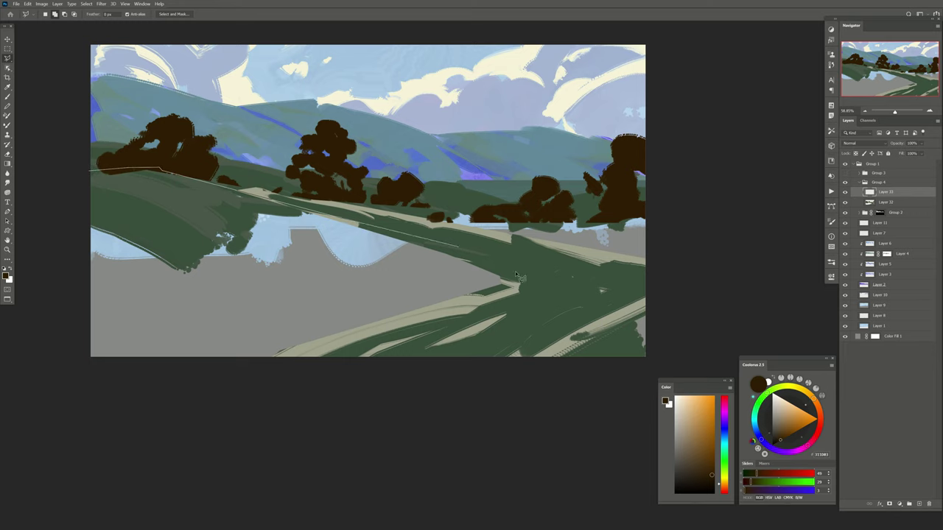
click(560, 278)
click(518, 289)
click(140, 397)
click(32, 294)
click(91, 169)
Mixer-brush dark green into the lower-left hill inside the lasso selection, spreading it over the grey.
key(b)
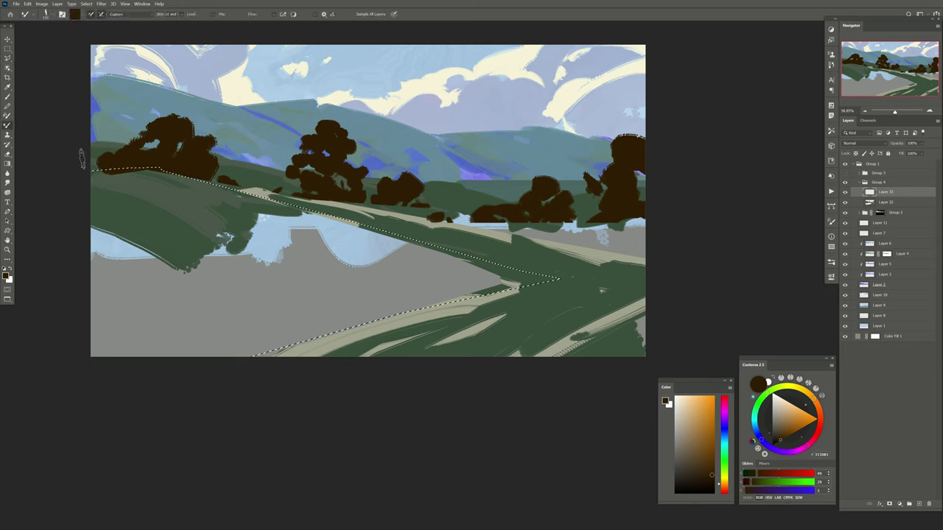
click(718, 468)
click(697, 483)
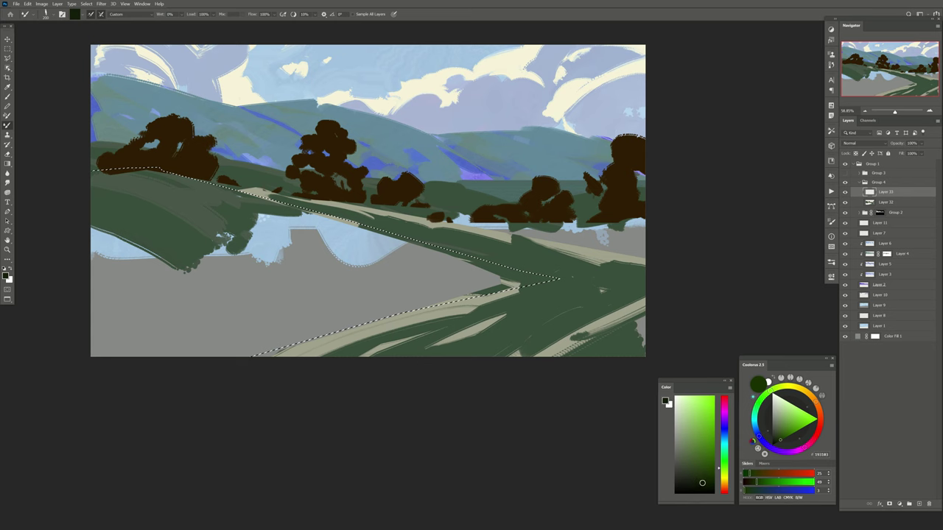
click(709, 481)
drag(213, 243, 354, 316)
drag(177, 220, 125, 346)
drag(118, 266, 228, 234)
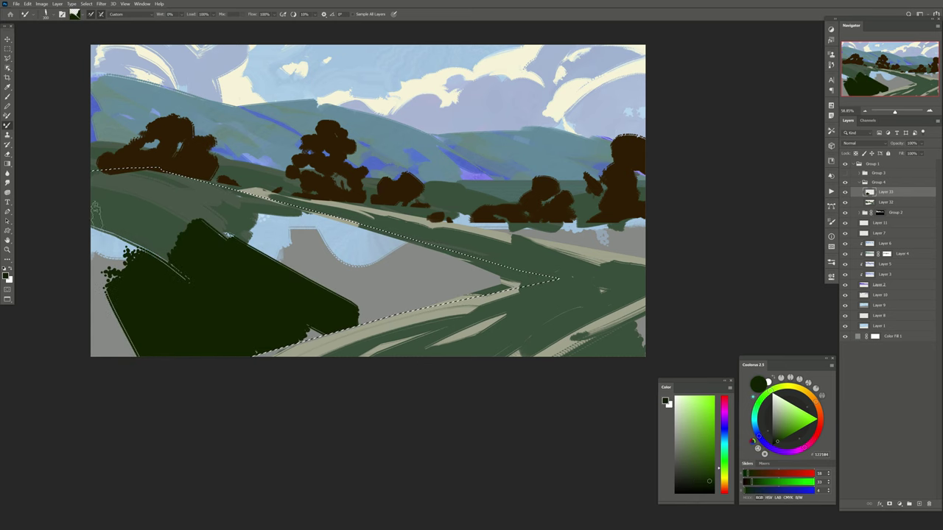
drag(110, 206, 118, 360)
drag(184, 228, 140, 276)
mouse_move(103, 202)
mouse_down()
mouse_move(198, 206)
mouse_move(310, 273)
mouse_up()
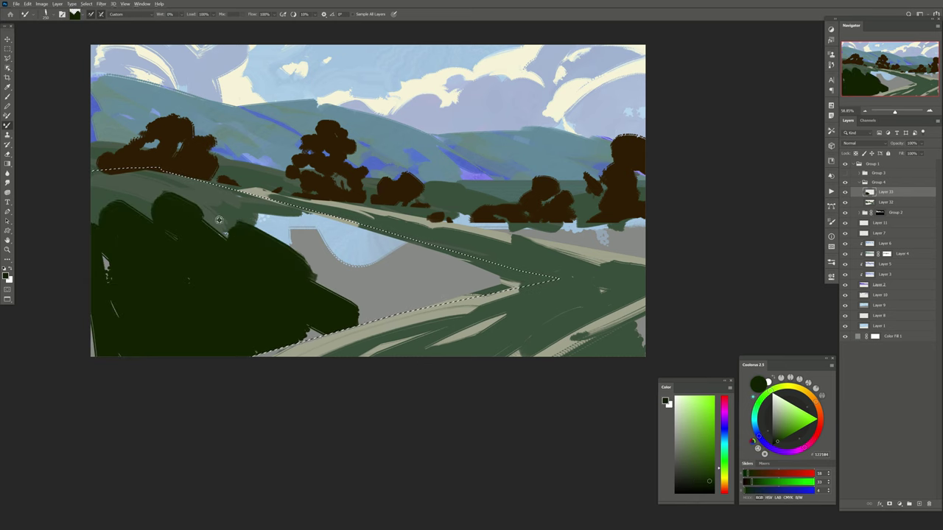
drag(218, 220, 398, 306)
Brush mid-green over the remaining grey in the selection, darkening toward the left.
key(b)
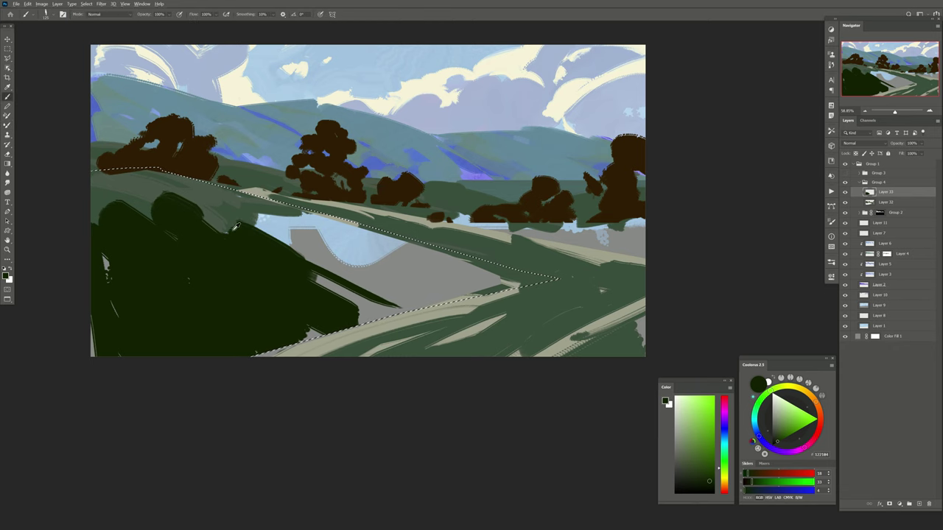
drag(243, 221, 398, 284)
mouse_move(288, 221)
mouse_down()
mouse_move(412, 272)
mouse_move(427, 302)
mouse_up()
drag(361, 265, 274, 303)
alt+click(274, 303)
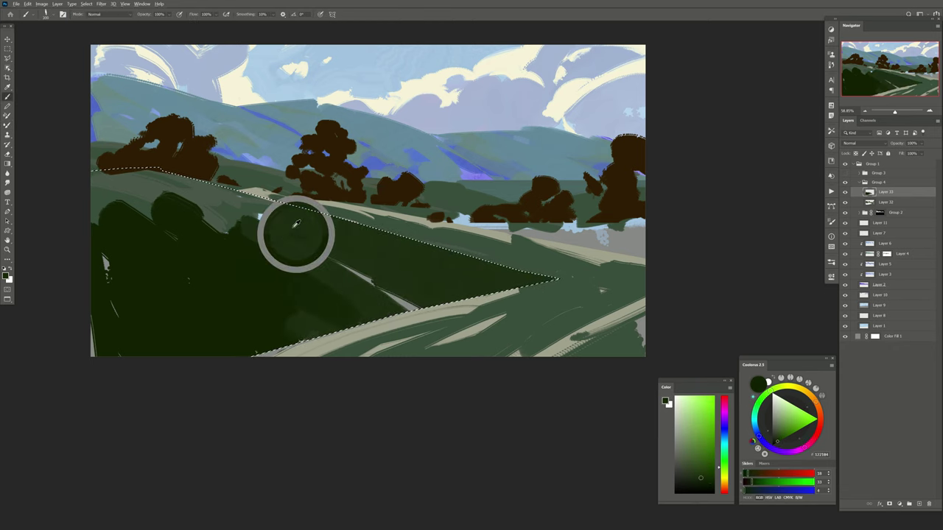
mouse_move(295, 231)
mouse_down()
mouse_move(93, 199)
mouse_move(324, 324)
mouse_up()
Lighten the upper-left hill with sampled mid-greens and deepen the lower part with dark green.
alt+click(141, 183)
alt+click(171, 251)
alt+click(158, 199)
drag(184, 192, 137, 253)
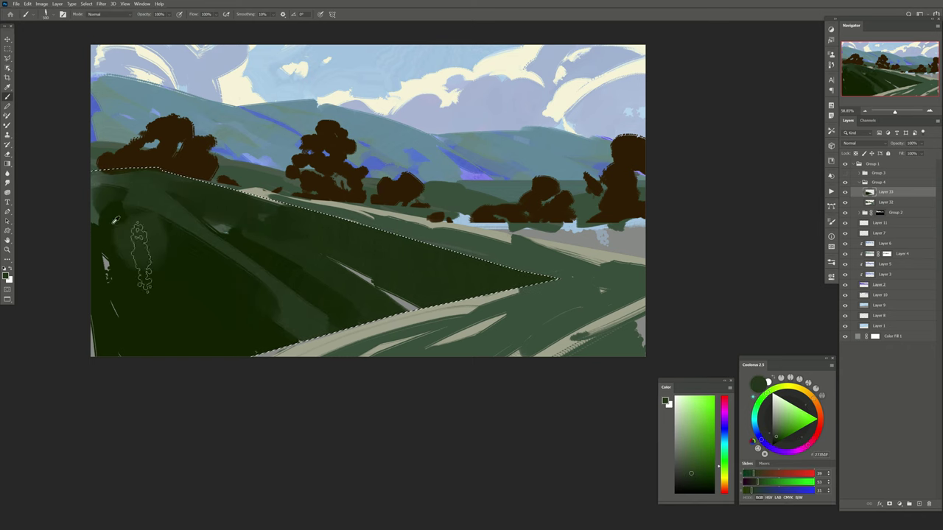
drag(103, 214, 169, 295)
alt+click(168, 295)
drag(133, 221, 316, 338)
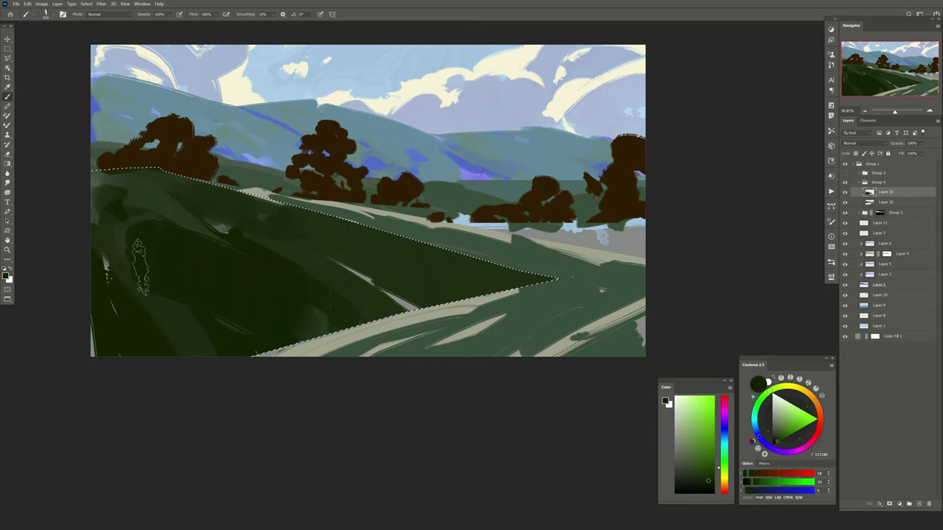
alt+click(310, 223)
Deselect, darken the hill edge toward the light road, and add a new layer.
key(ctrl+d)
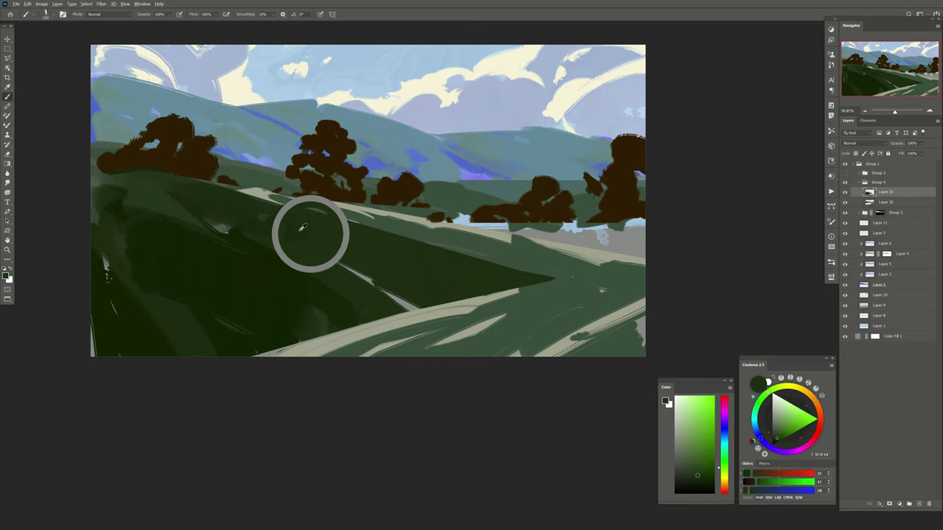
drag(342, 215, 513, 291)
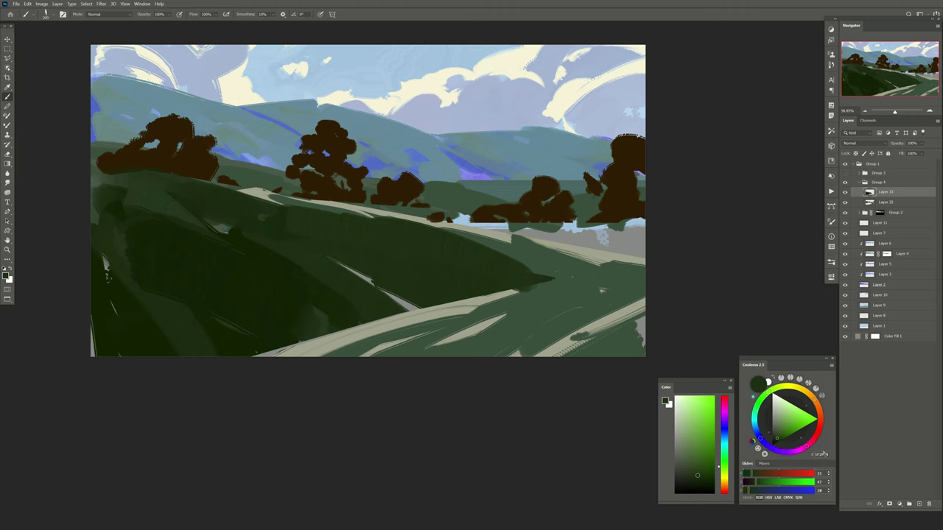
click(910, 504)
key(m)
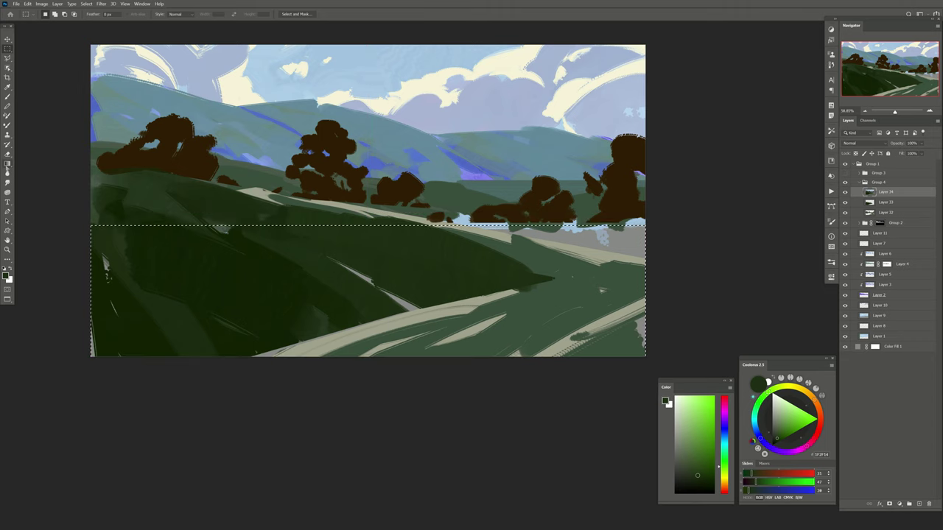
Copy the lower field onto a new layer and squash it into a narrow band.
key(ctrl+j)
key(ctrl+t)
drag(367, 357, 367, 279)
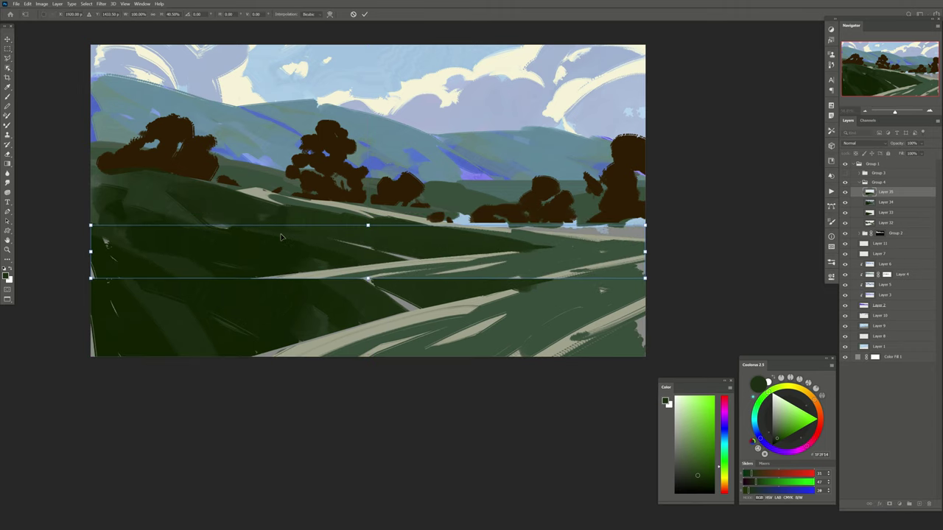
key(Return)
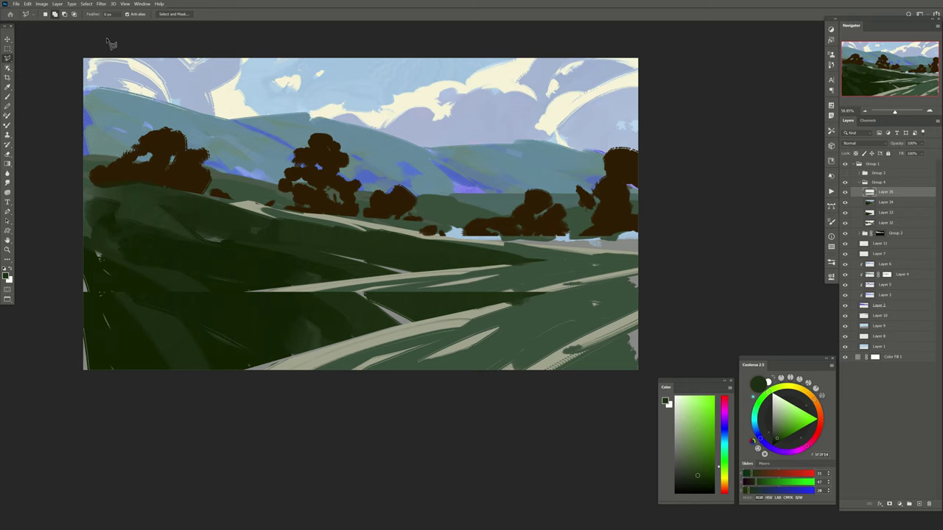
Extend the leftmost trees upward in sampled dark brown and add a new layer.
key(b)
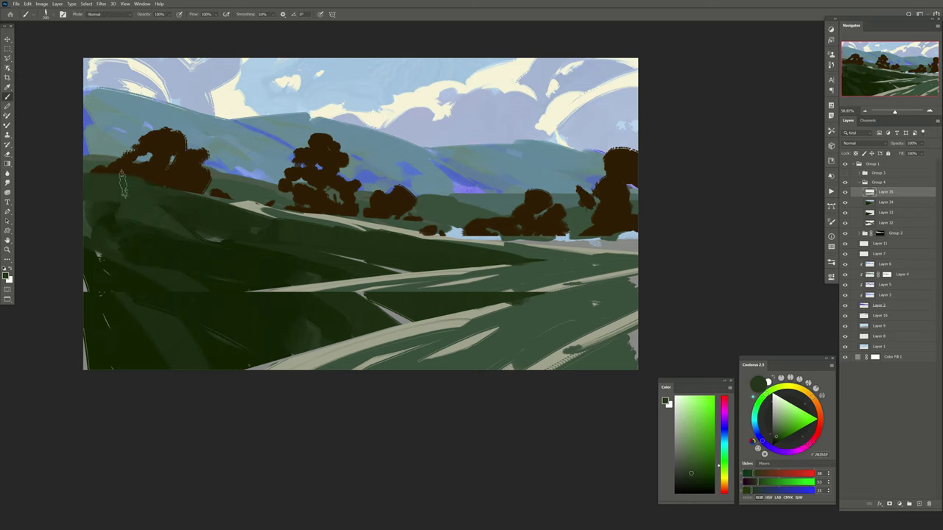
alt+click(158, 168)
drag(92, 103, 107, 168)
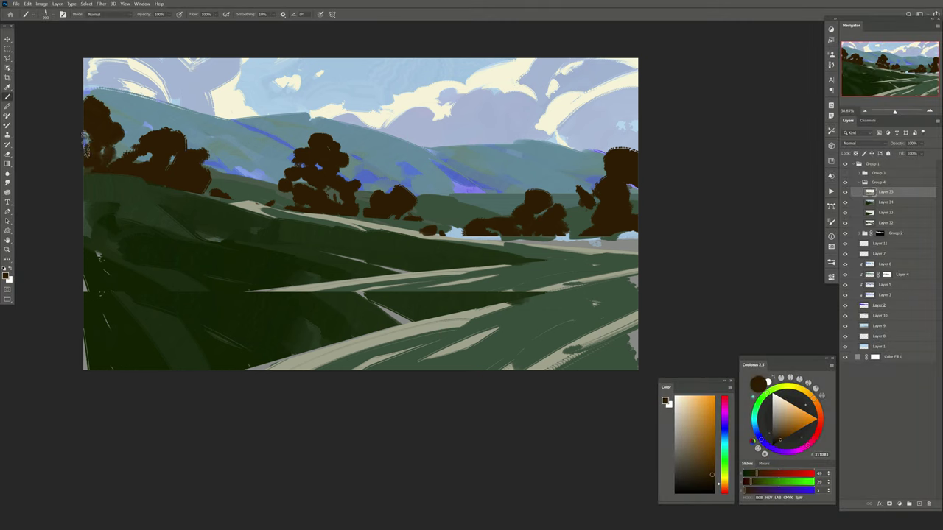
drag(118, 110, 96, 81)
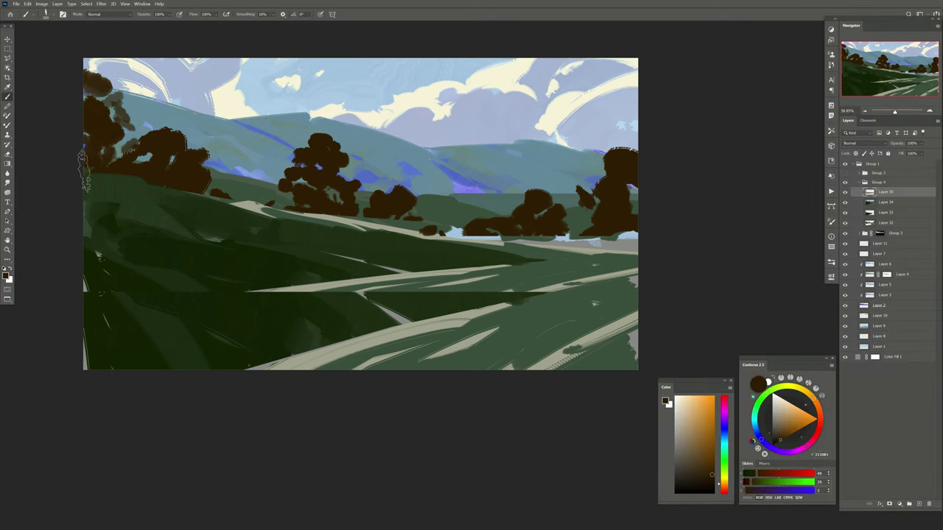
drag(410, 251, 390, 253)
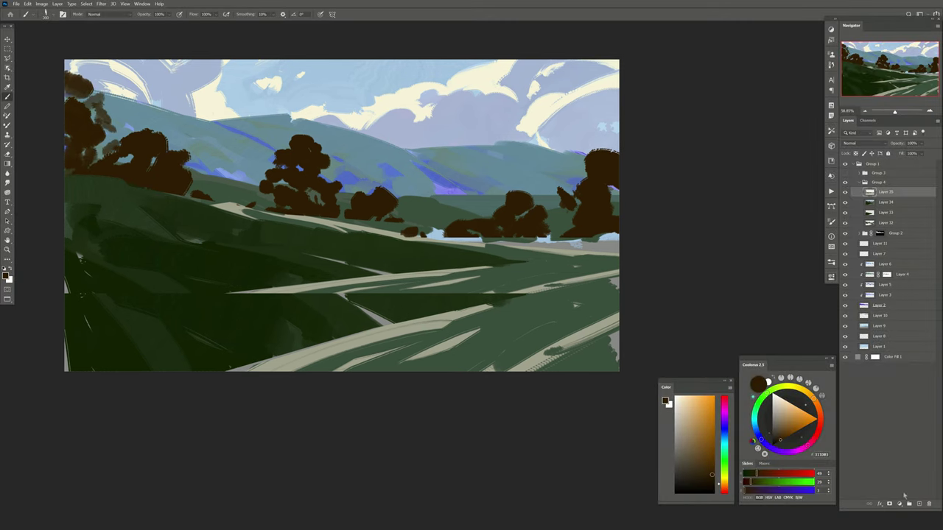
click(918, 504)
key(l)
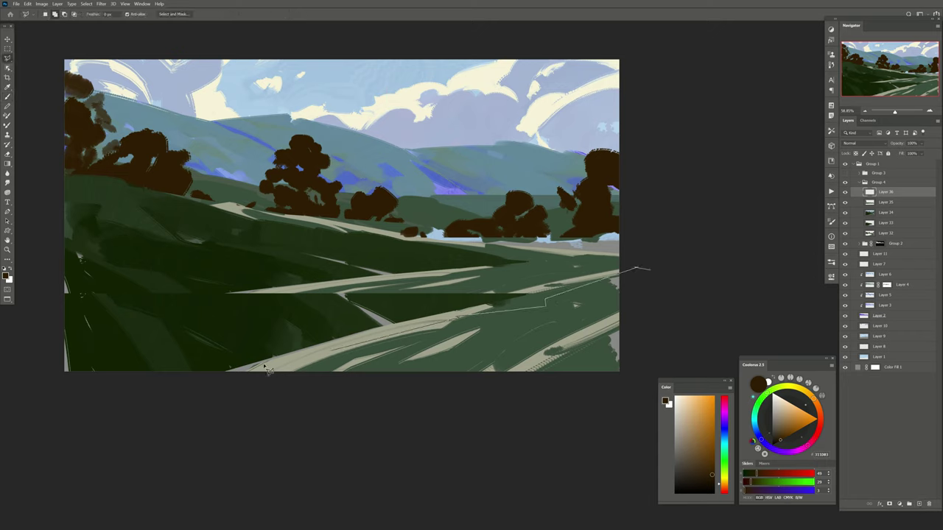
Close a lasso outline along the foreground road and paint a dark blue patch near the right.
click(229, 370)
key(Return)
key(b)
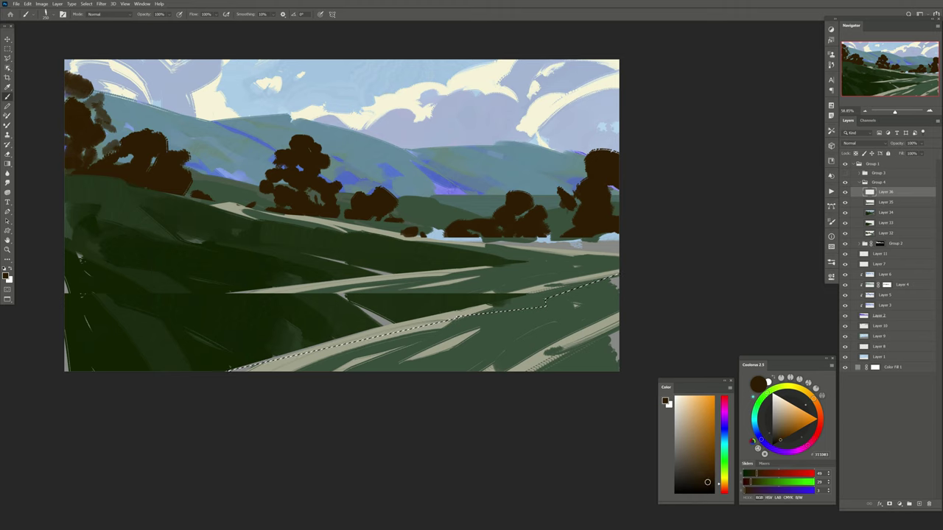
click(723, 433)
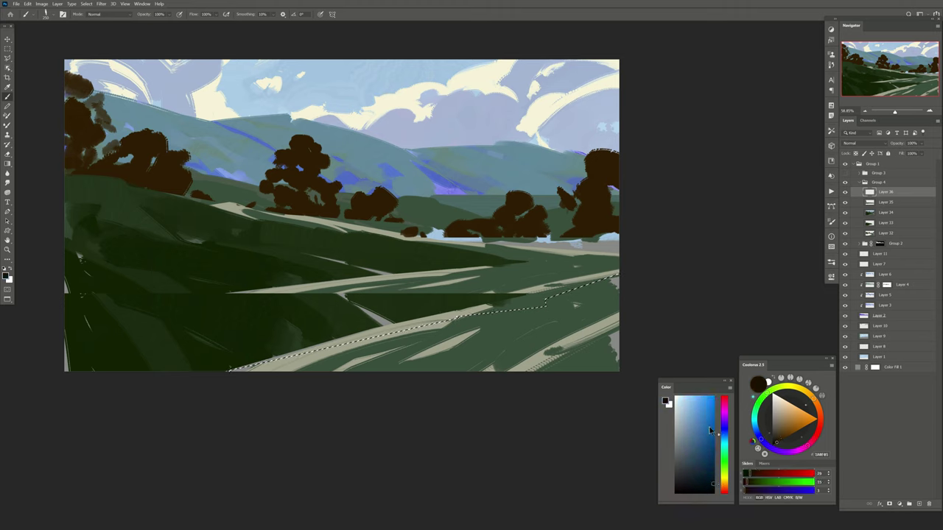
click(711, 476)
mouse_move(574, 304)
mouse_down()
mouse_move(553, 339)
mouse_move(596, 306)
mouse_up()
Mixer-brush dark brown bushes along the road's lower edge.
alt+click(593, 184)
key(shift+b)
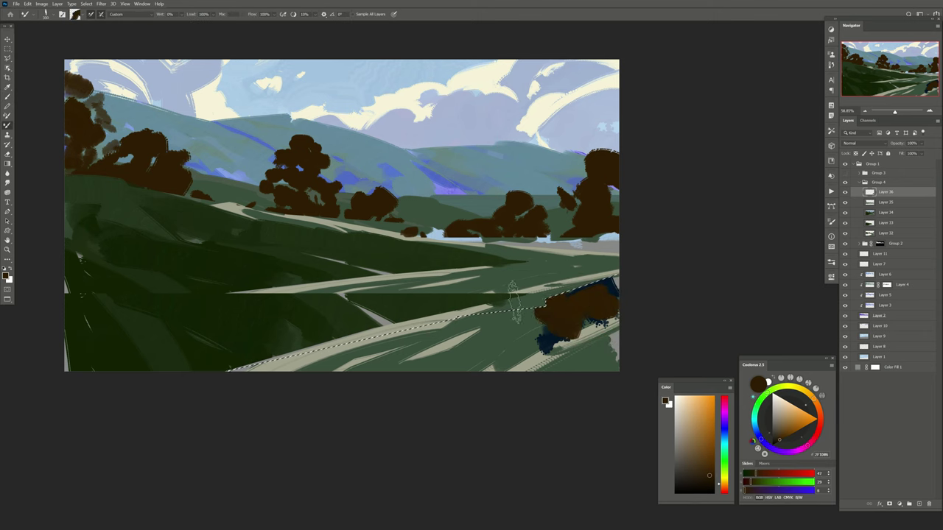
mouse_move(523, 333)
mouse_down()
mouse_move(390, 363)
mouse_move(324, 365)
mouse_up()
mouse_move(479, 355)
mouse_down()
mouse_move(519, 358)
mouse_move(607, 324)
mouse_move(610, 353)
mouse_up()
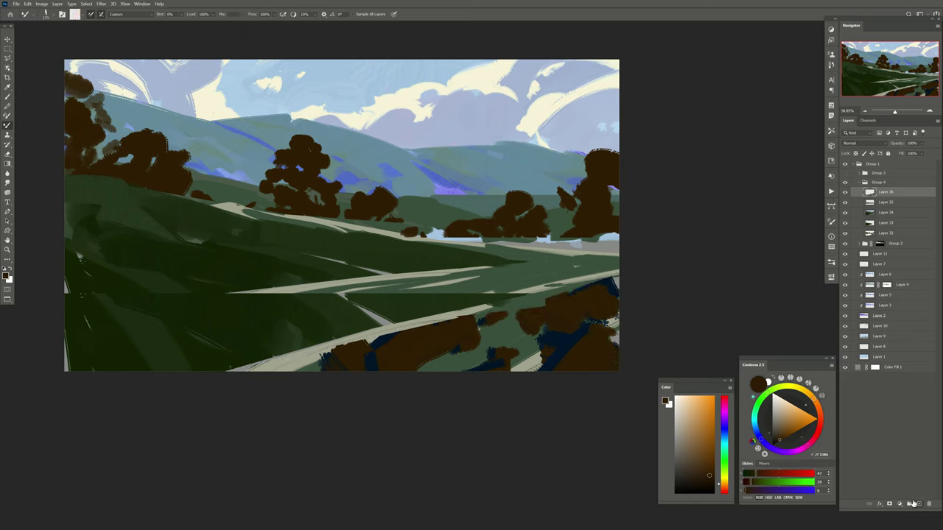
Add a new layer and open Select > Color Range.
click(910, 504)
click(87, 3)
click(99, 63)
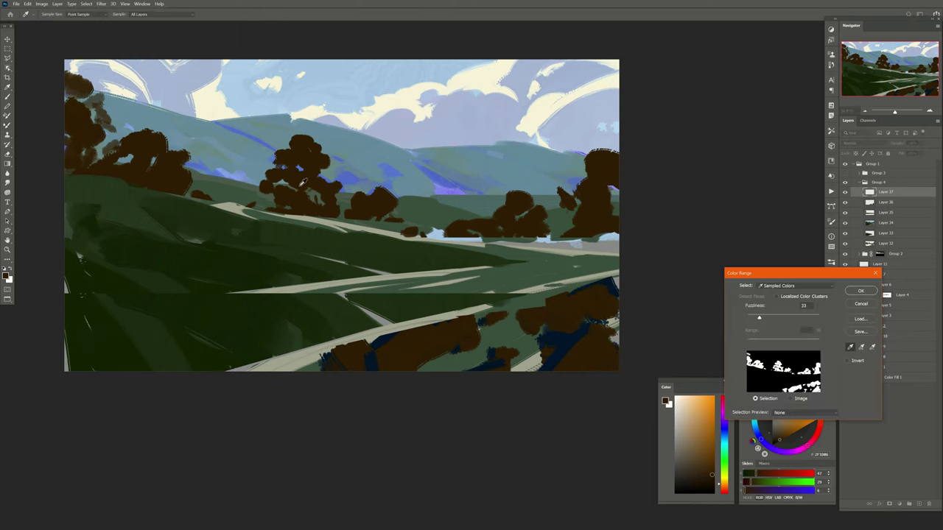
Select all the dark brown by colour range and paint the right, middle, left and central trees dark blue.
key(Return)
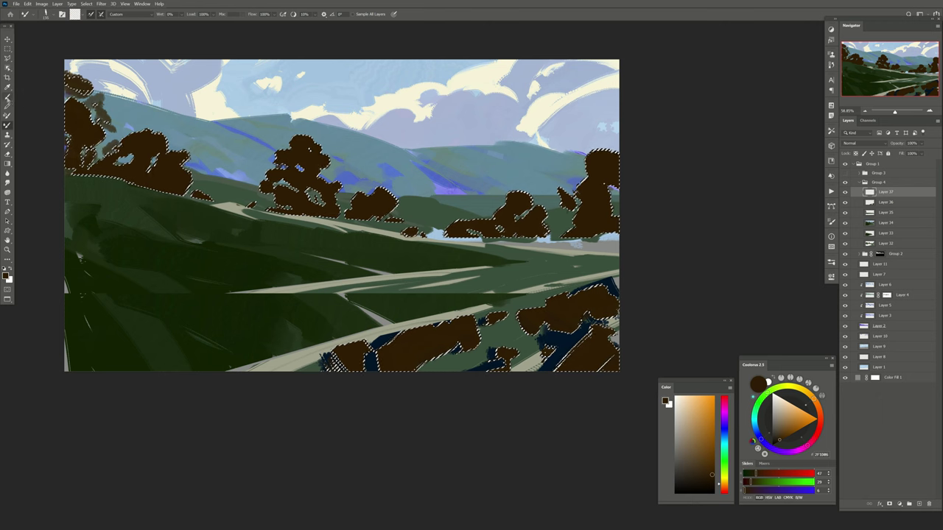
key(b)
alt+click(547, 336)
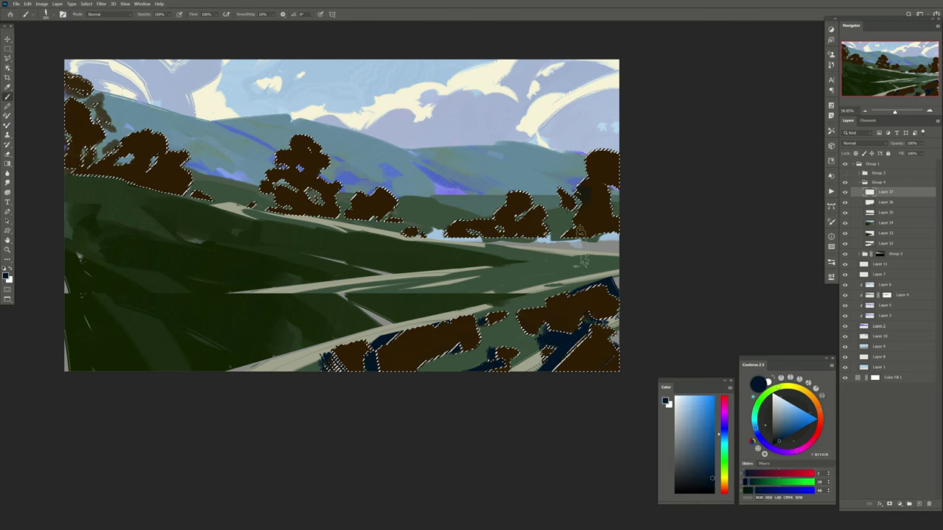
mouse_move(605, 170)
mouse_down()
mouse_move(542, 218)
mouse_move(490, 225)
mouse_up()
drag(390, 196, 349, 214)
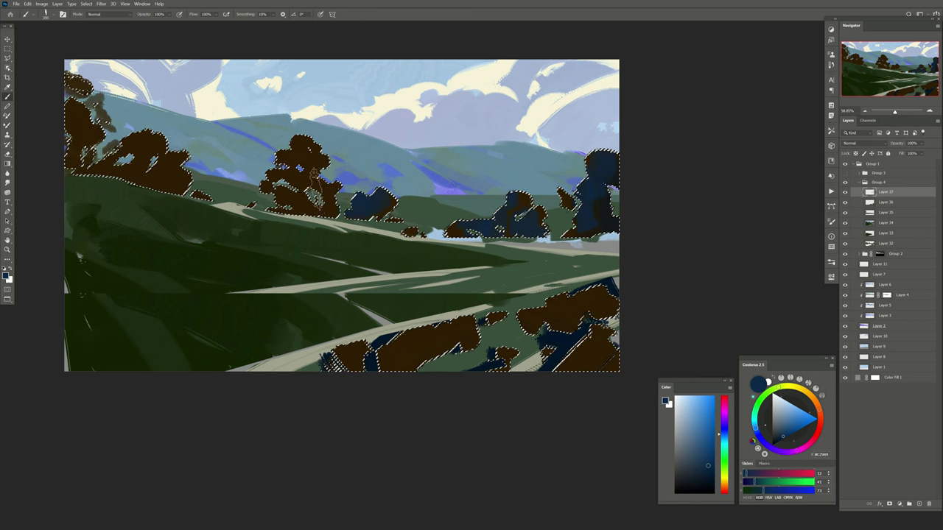
drag(324, 158, 279, 225)
drag(324, 190, 324, 218)
drag(185, 148, 81, 162)
drag(132, 147, 66, 95)
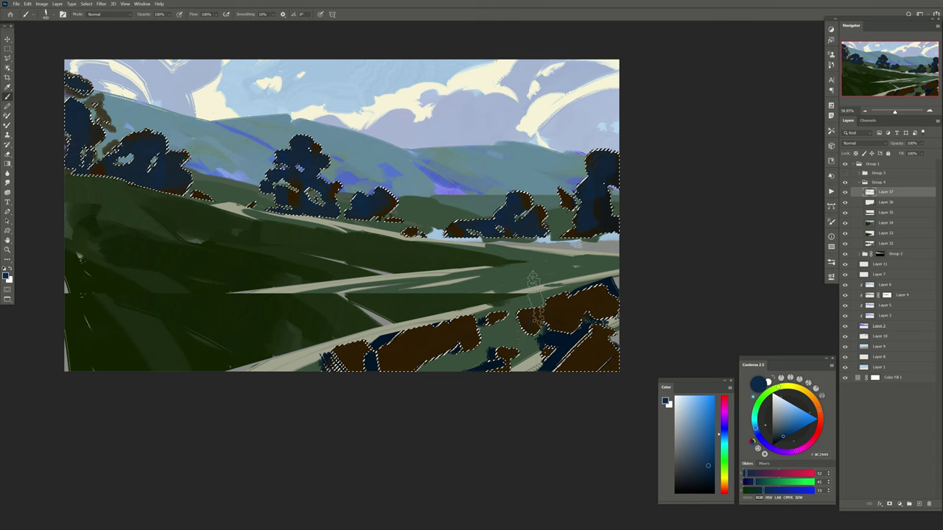
Paint the foreground bushes dark blue, deselect, flip the canvas horizontally and add a new layer.
mouse_move(548, 316)
mouse_down()
mouse_move(570, 294)
mouse_move(400, 389)
mouse_up()
drag(457, 332, 338, 361)
key(ctrl+d)
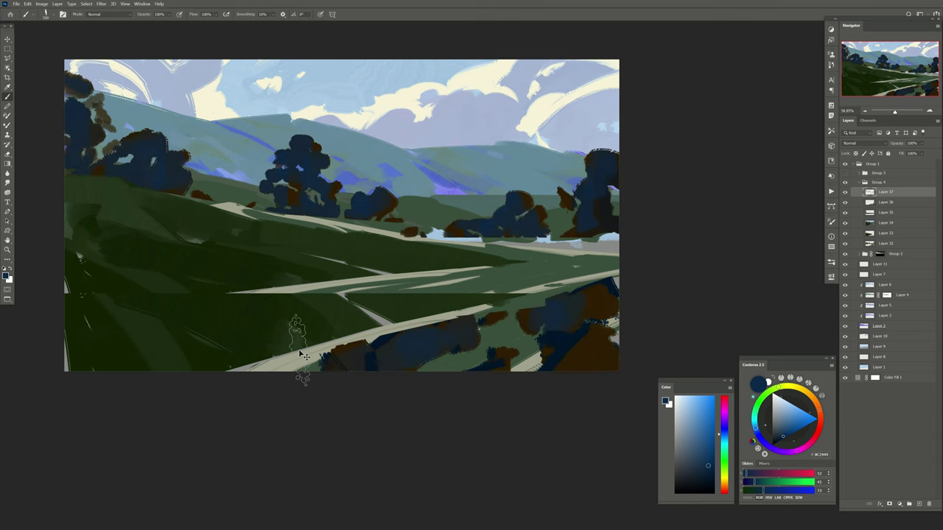
key(h)
click(913, 505)
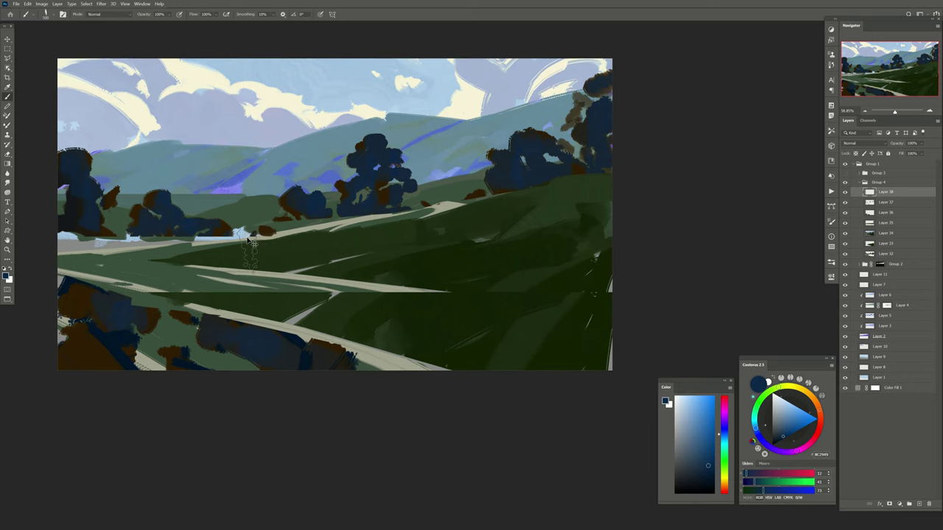
Streak lighter green bands across the field with the Mixer Brush and darken part with green dabs.
click(8, 125)
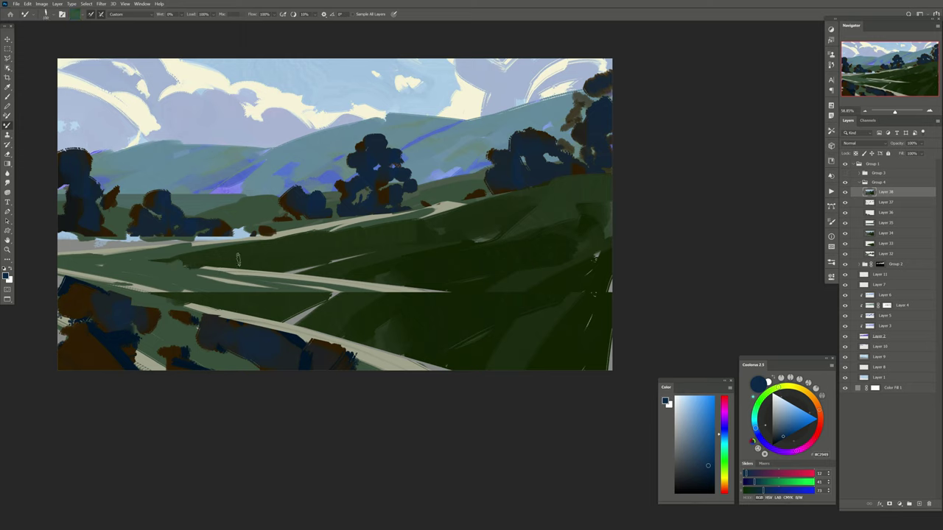
drag(238, 259, 272, 263)
drag(202, 283, 292, 307)
mouse_move(537, 366)
mouse_down()
mouse_move(319, 300)
mouse_move(570, 337)
mouse_up()
mouse_move(328, 298)
mouse_down()
mouse_move(512, 322)
mouse_move(488, 374)
mouse_up()
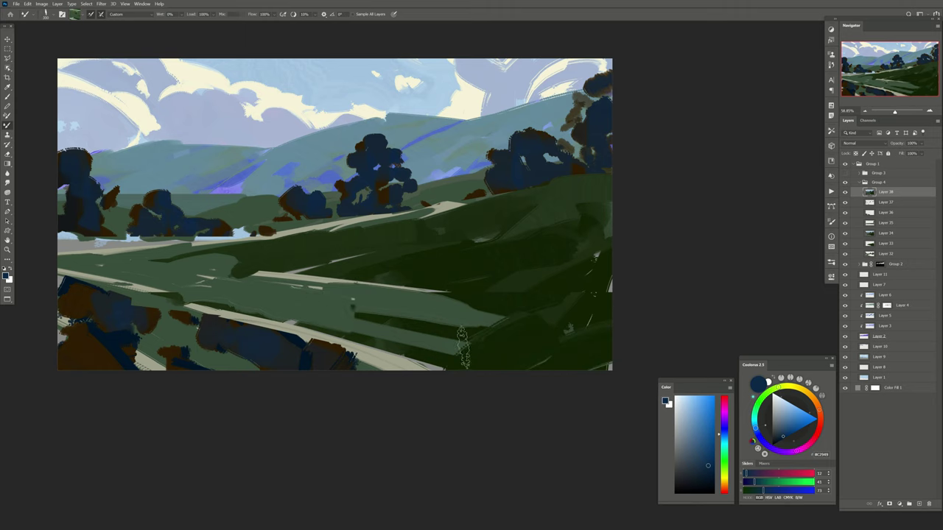
drag(238, 263, 157, 270)
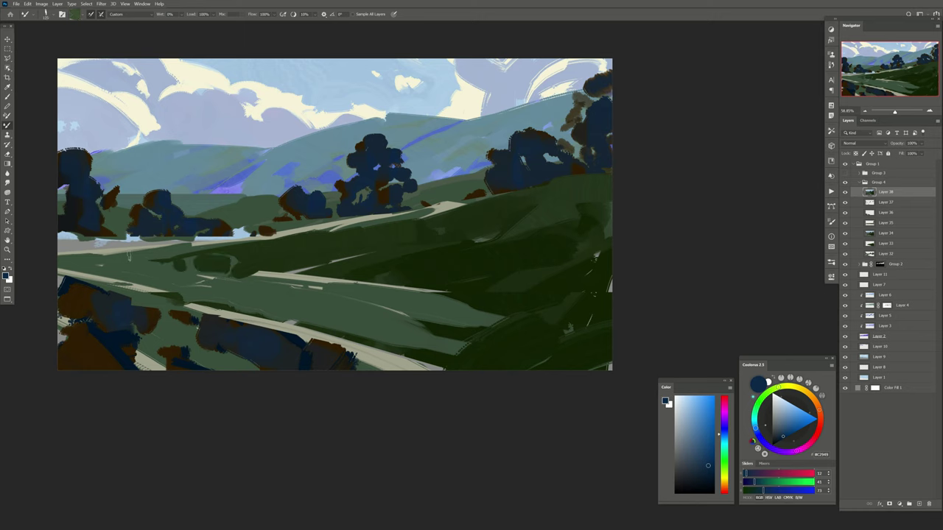
Lasso the far-left field band by the river.
key(l)
mouse_move(280, 237)
mouse_down()
mouse_move(29, 173)
mouse_move(276, 236)
mouse_up()
key(b)
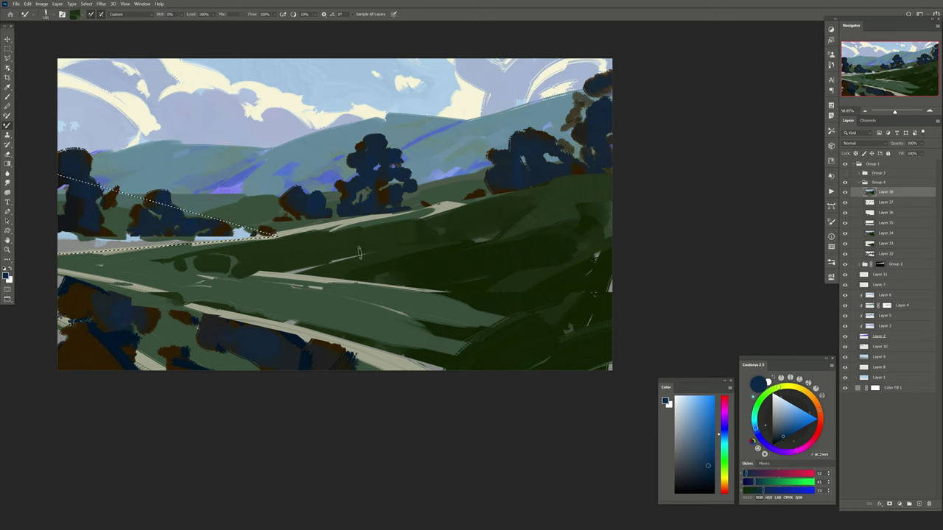
Paint a darker sampled green along the far-left field selection's lower edge, then deselect.
key(shift+b)
alt+click(273, 221)
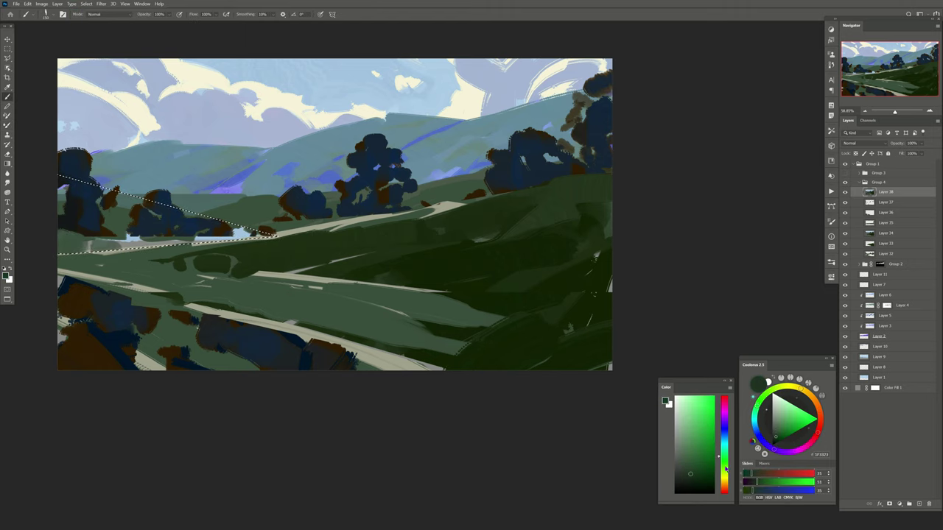
alt+click(68, 243)
drag(66, 243, 210, 295)
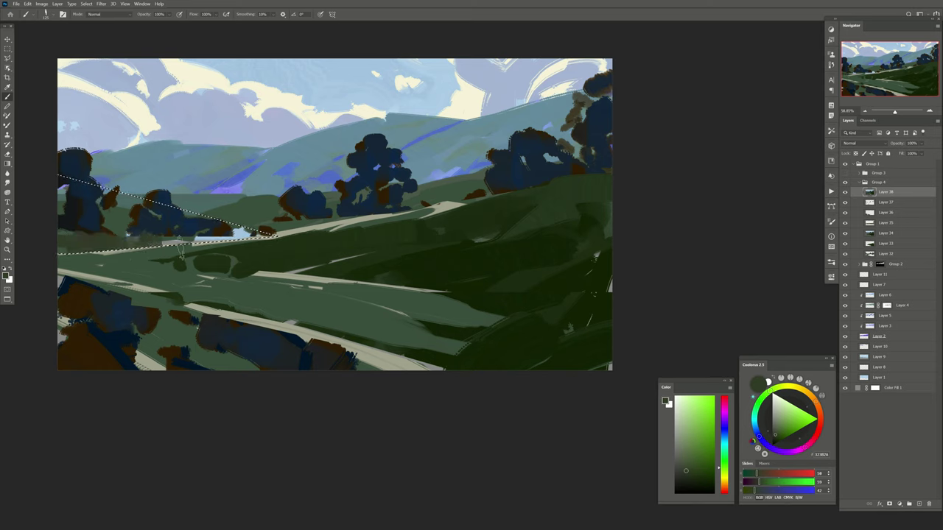
key(ctrl+d)
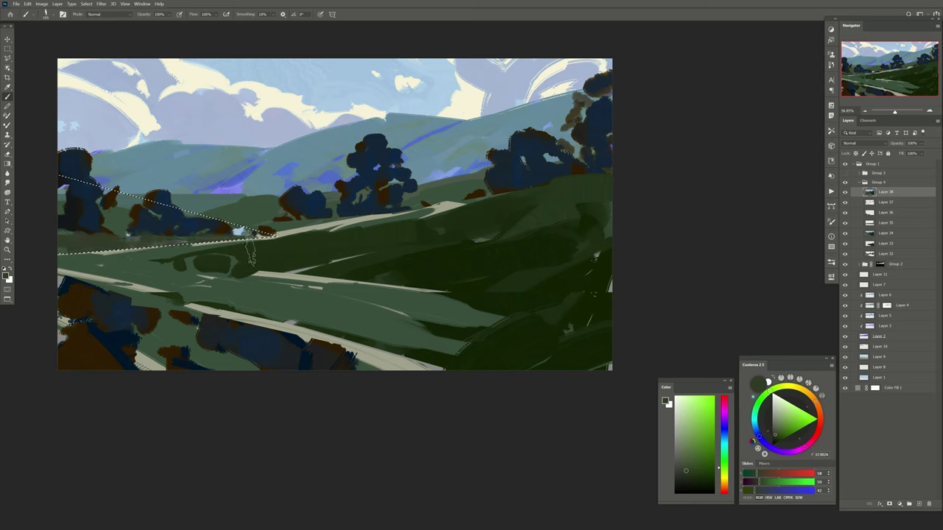
Paint muted grey-green strokes across the mid-ground field.
alt+click(210, 282)
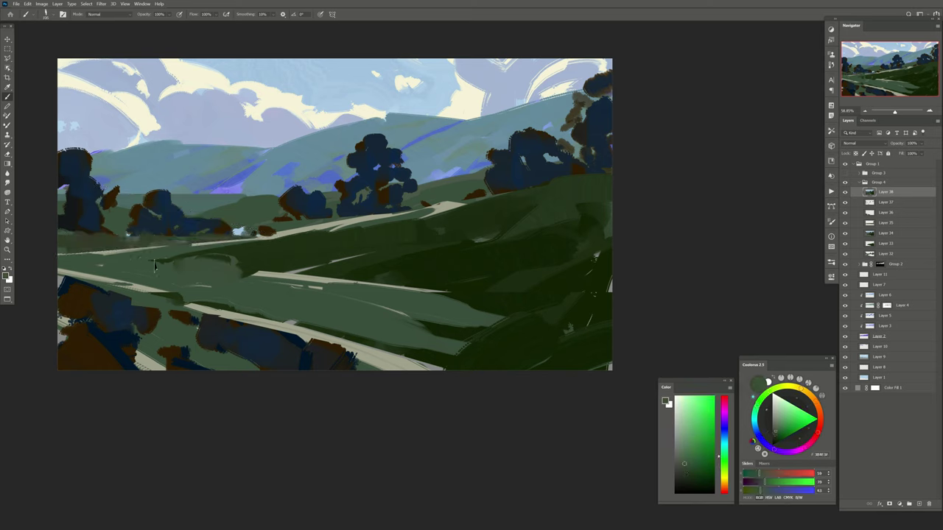
alt+click(141, 241)
drag(177, 261, 377, 239)
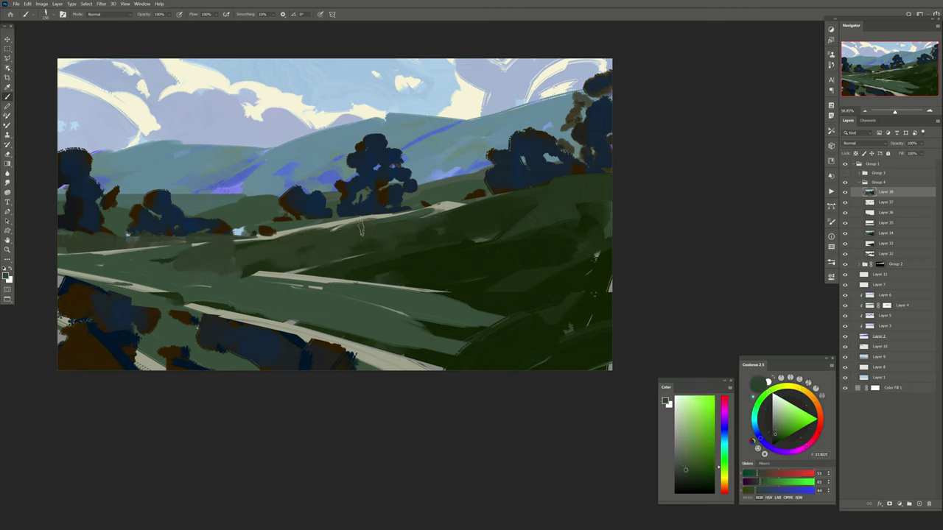
On a new layer, paint a very dark green hedgerow band across the middle field.
alt+click(351, 243)
alt+click(417, 279)
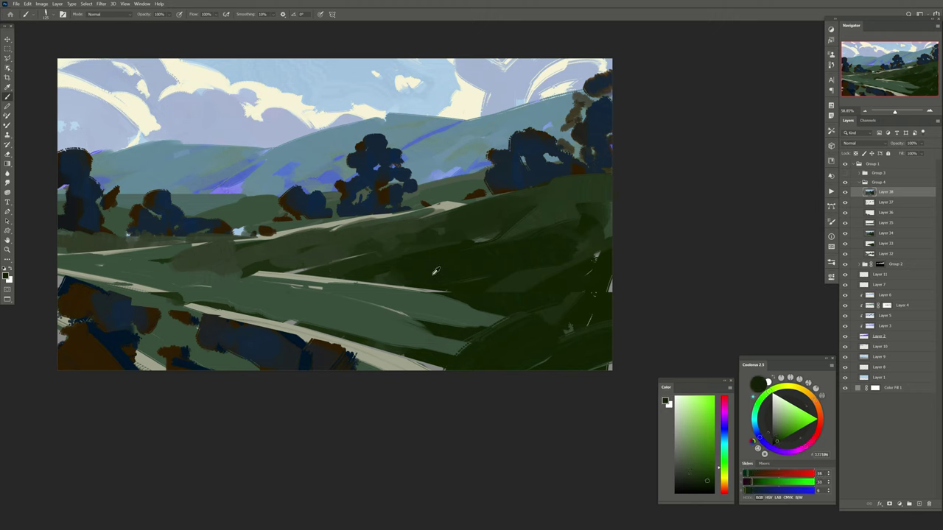
drag(708, 469, 697, 486)
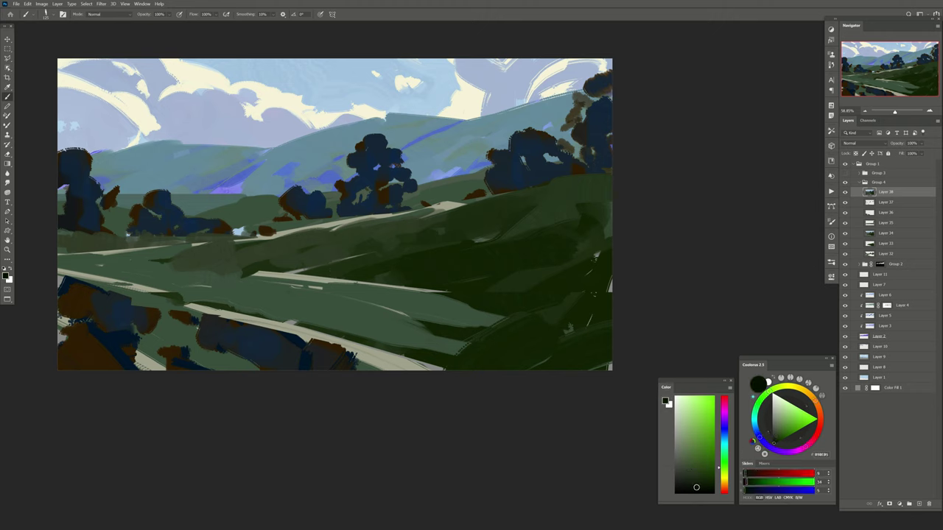
click(919, 505)
drag(412, 270, 222, 264)
mouse_move(436, 275)
mouse_down()
mouse_move(480, 253)
mouse_move(570, 297)
mouse_up()
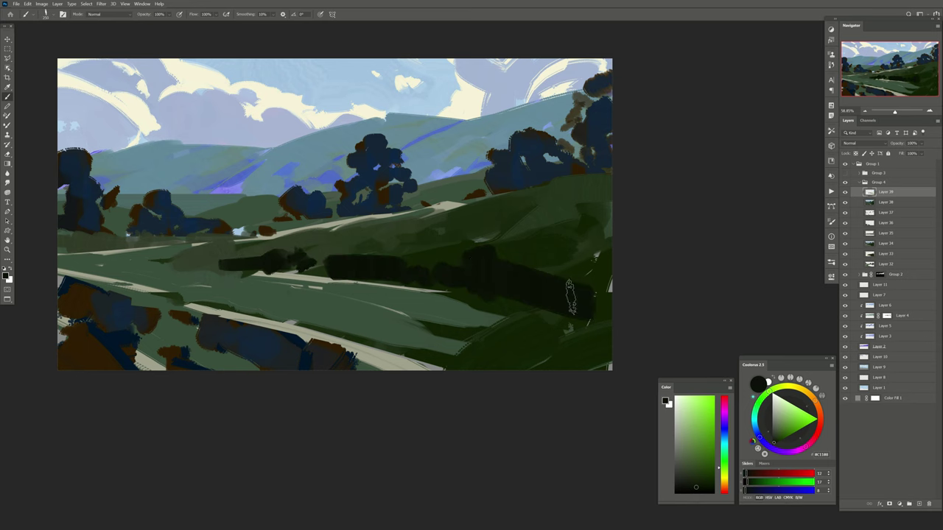
Cover the lower-right field with a sampled lighter mid-green.
alt+click(522, 252)
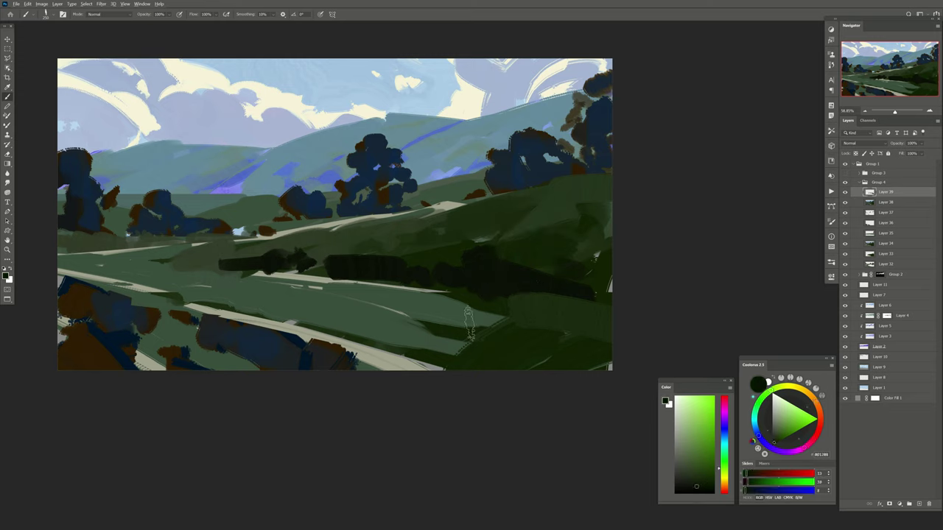
alt+click(509, 342)
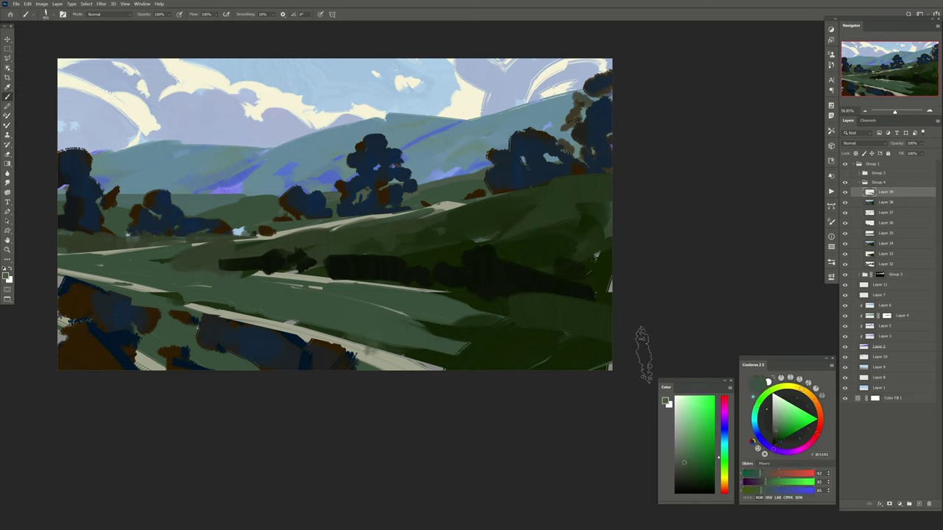
drag(641, 347, 398, 331)
Paint lighter green inside a polygonal selection of the lower field, giving the hedgerow a crisp edge.
key(l)
click(280, 275)
click(702, 315)
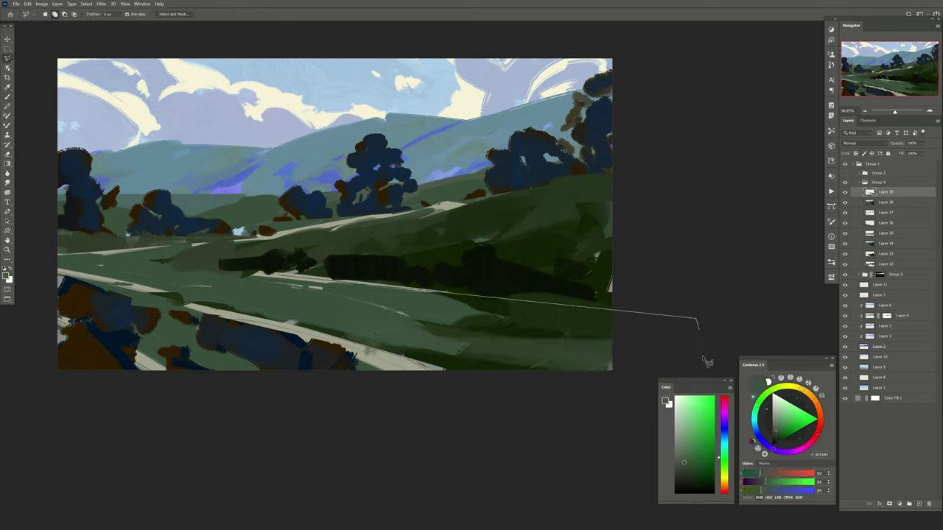
double_click(355, 360)
key(b)
mouse_move(611, 328)
mouse_down()
mouse_move(401, 332)
mouse_move(427, 346)
mouse_up()
key(ctrl+d)
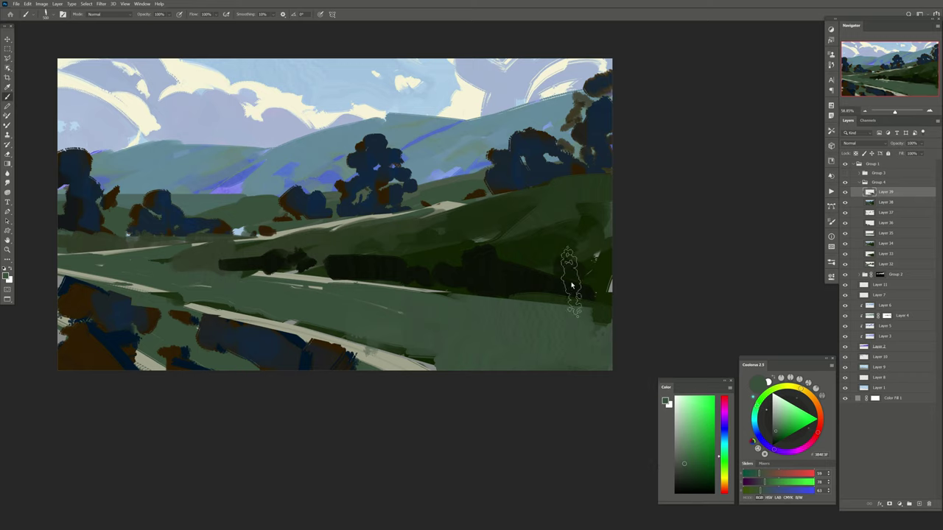
Select the lit field green with Color Range.
click(86, 3)
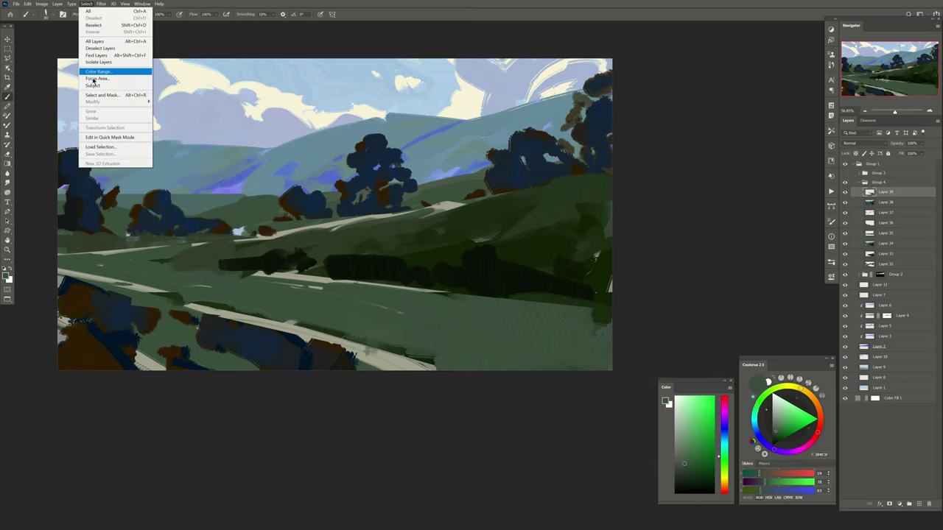
click(110, 76)
click(369, 232)
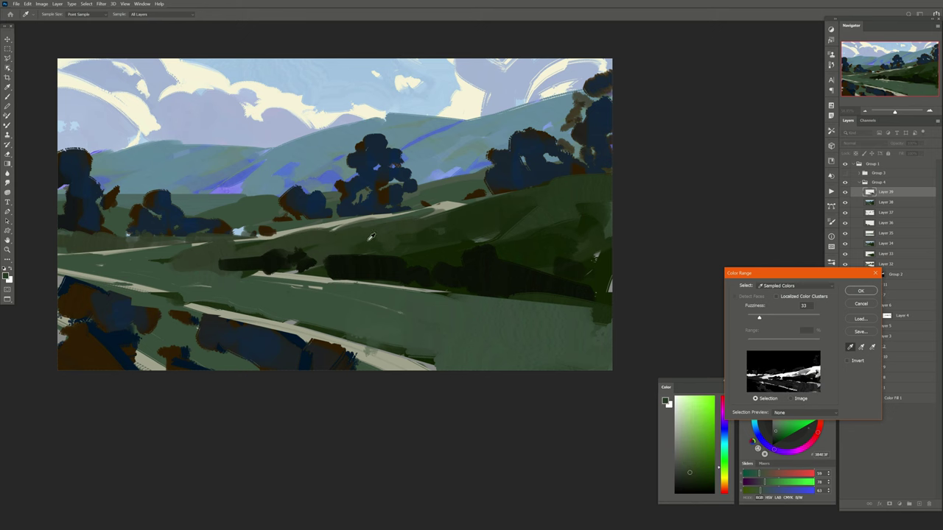
key(Return)
Paint light olive highlights on the selected slopes on a new layer, lower its opacity, add another layer.
click(918, 506)
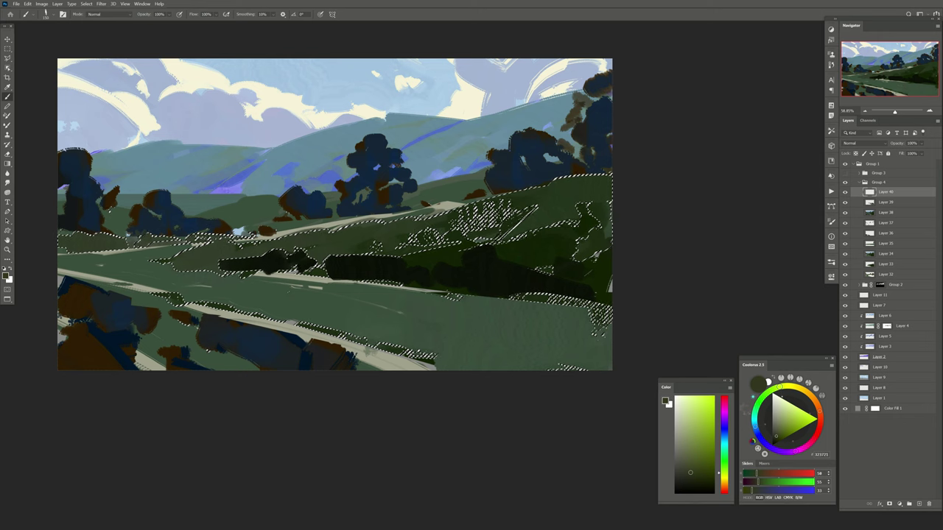
click(694, 460)
drag(379, 232, 316, 247)
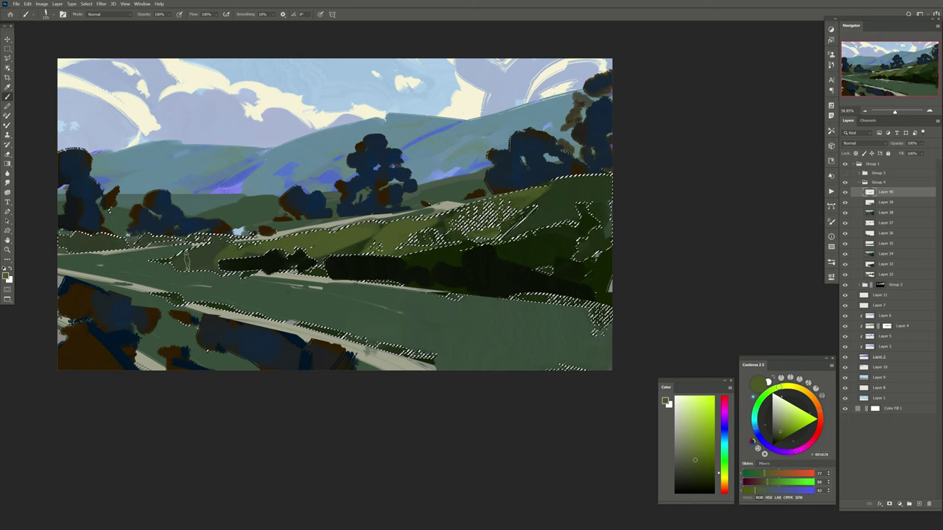
drag(254, 245, 176, 259)
key(ctrl+d)
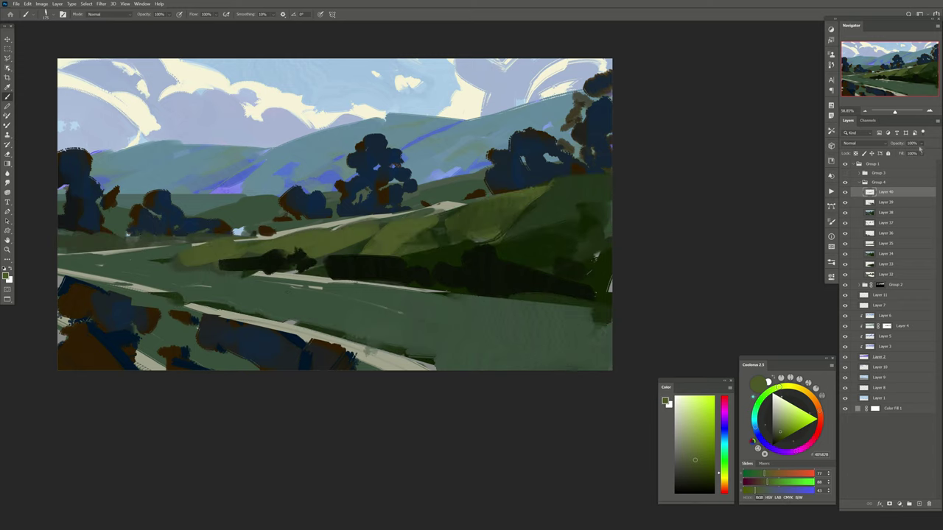
mouse_move(919, 148)
mouse_down()
mouse_move(899, 152)
mouse_move(920, 162)
mouse_up()
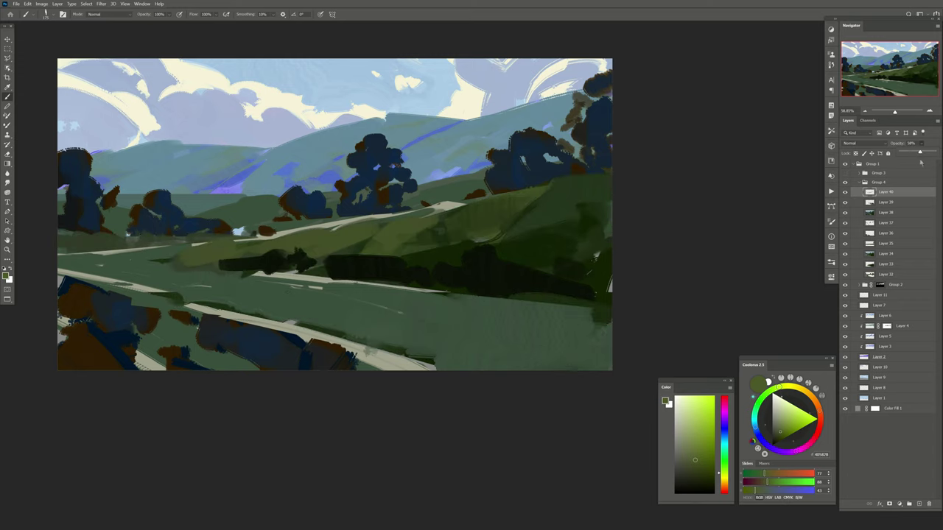
click(918, 504)
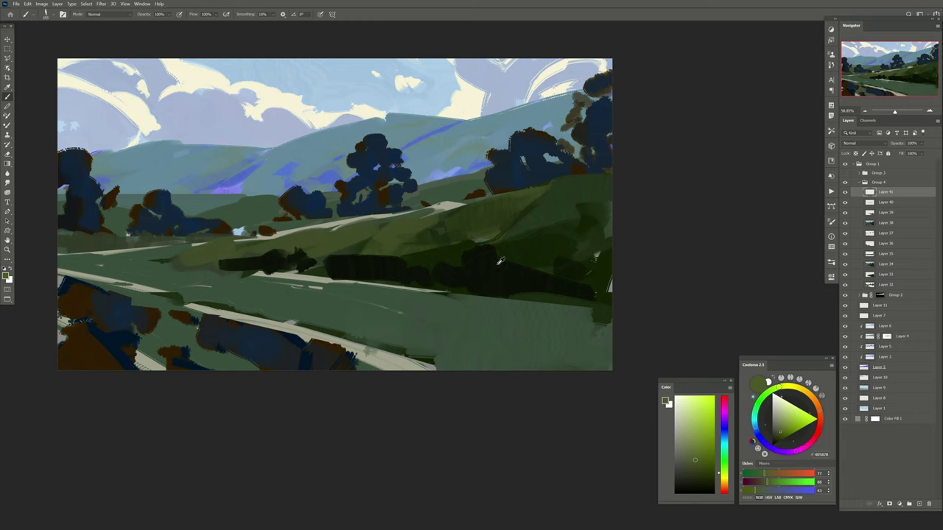
Paint muted green at 30% then dark green across the lower canvas for a shadow.
alt+click(526, 221)
key(3)
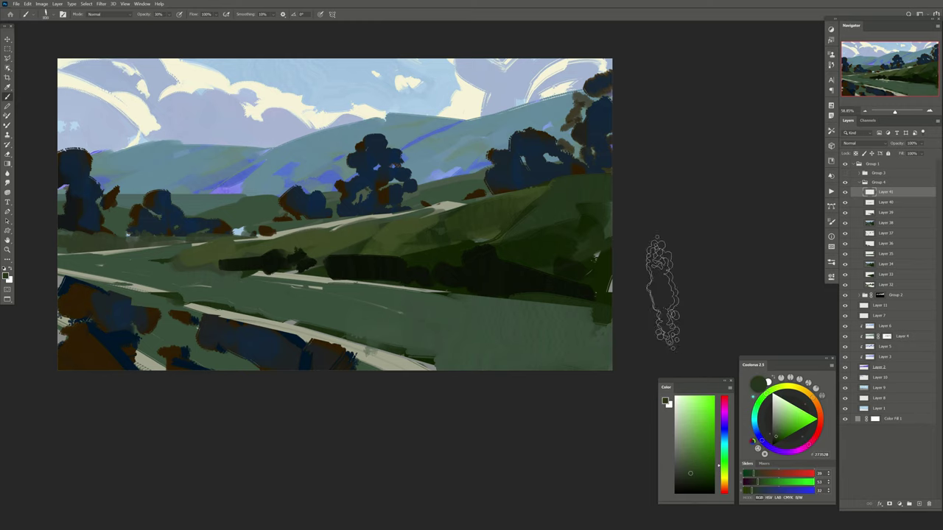
mouse_move(173, 379)
mouse_down()
mouse_move(248, 389)
mouse_move(378, 368)
mouse_up()
key(0)
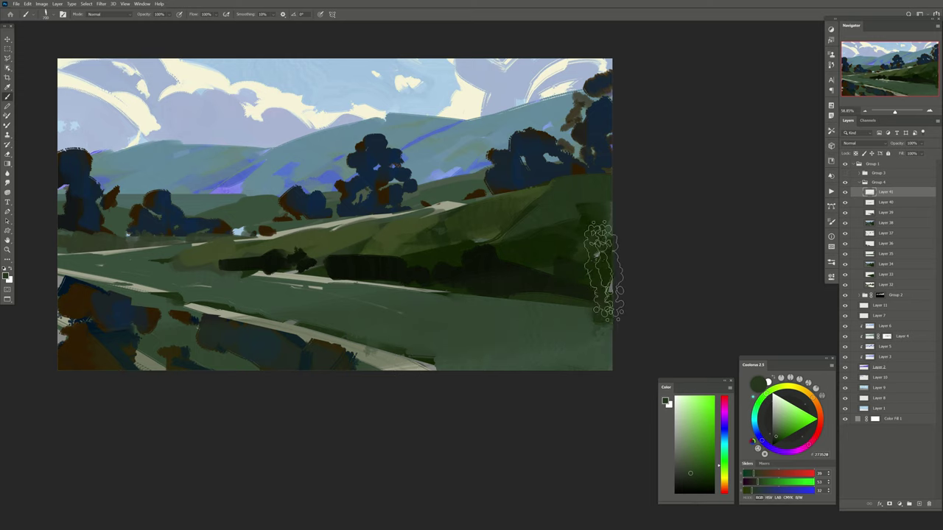
alt+click(542, 295)
mouse_move(543, 316)
mouse_down()
mouse_move(595, 324)
mouse_move(372, 364)
mouse_up()
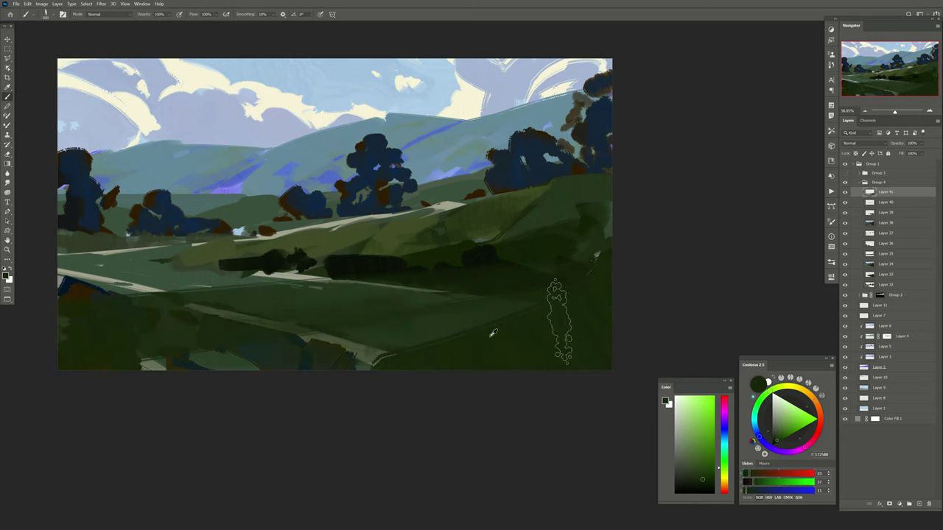
drag(551, 336, 210, 357)
Set the shadow layer to Darken blend mode at 64% opacity.
click(859, 144)
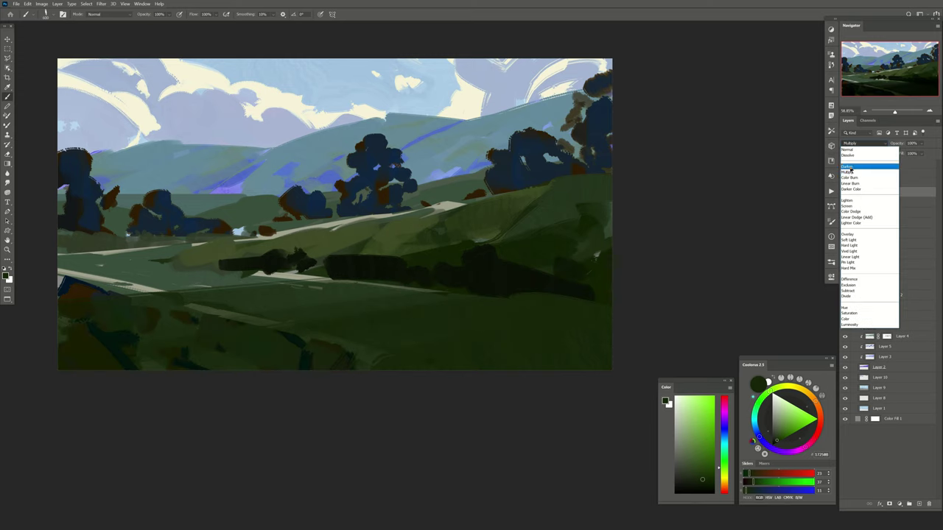
click(857, 161)
drag(915, 152, 932, 155)
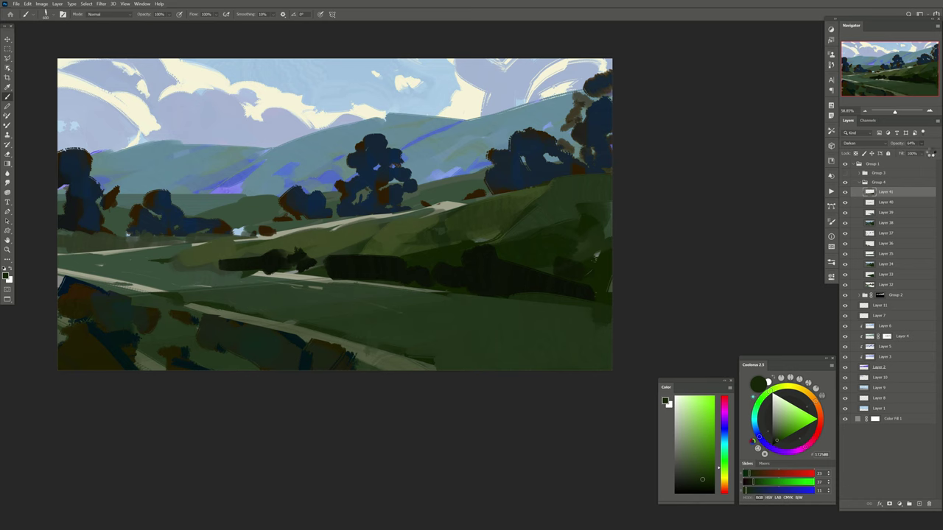
Flip the painting horizontally, tilt and nudge the shadow band down, then start a Color Range selection.
key(h)
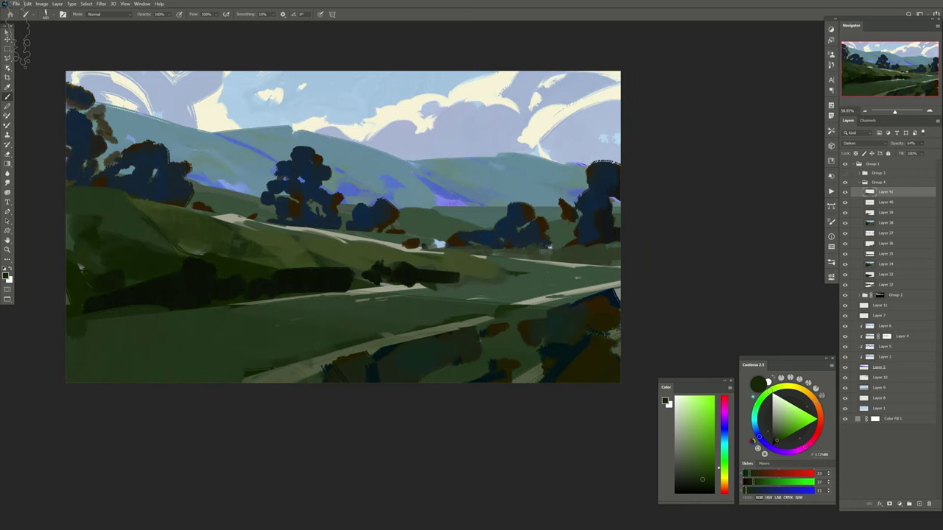
key(ctrl+t)
drag(67, 260, 2, 276)
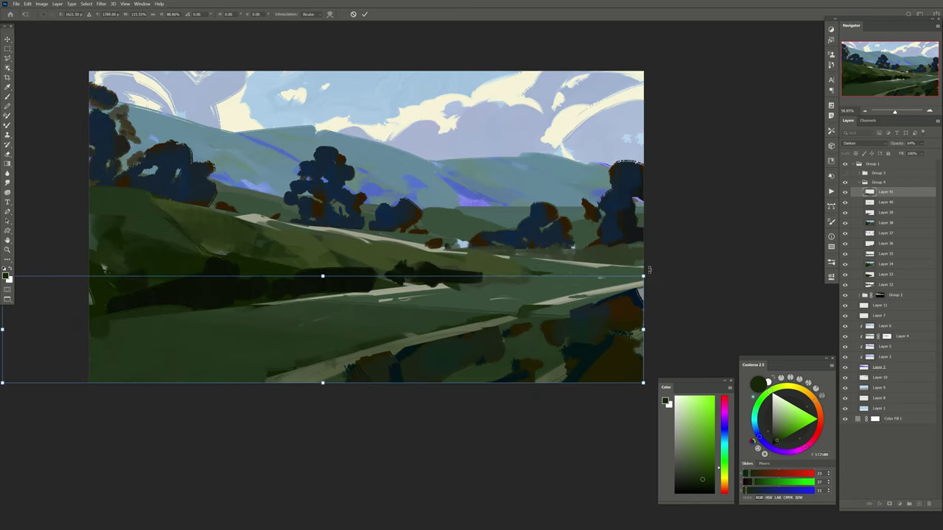
drag(649, 269, 678, 312)
drag(341, 278, 345, 307)
key(Return)
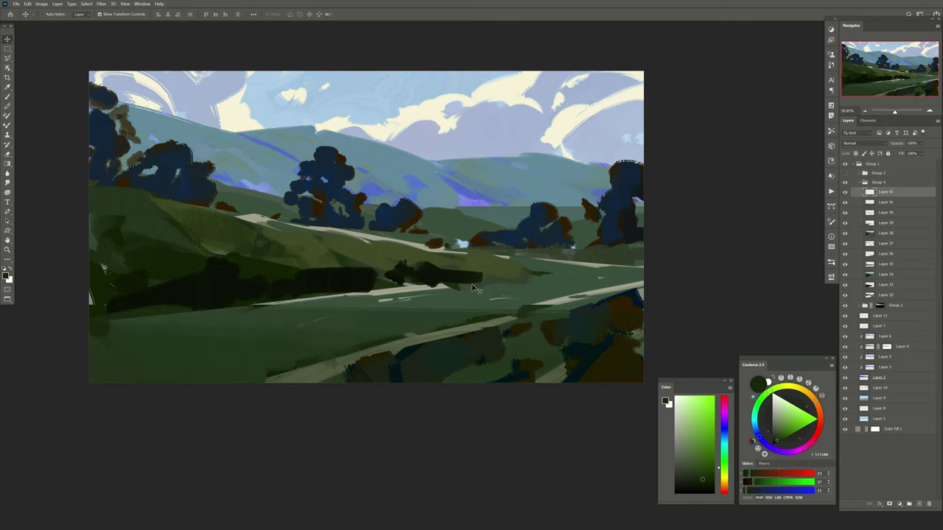
click(86, 4)
click(107, 71)
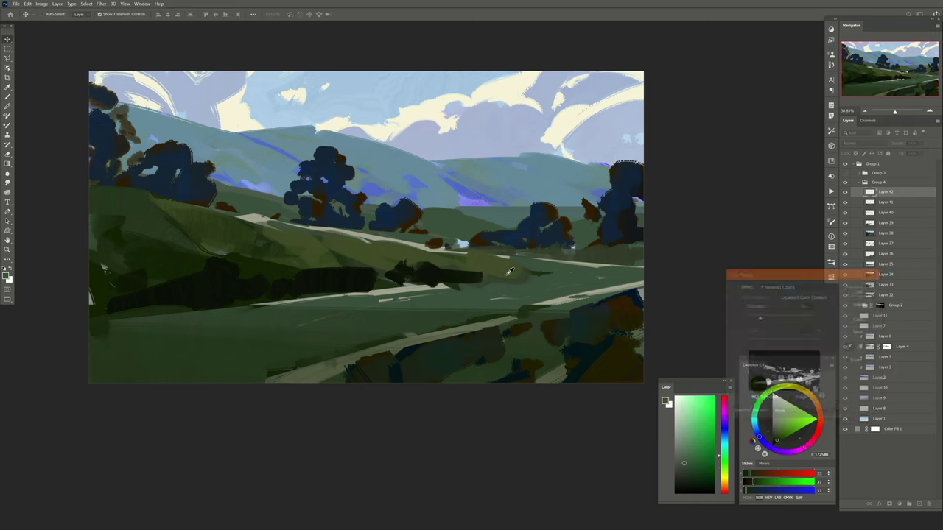
Paint a light blue river across the colour-selected fields.
key(b)
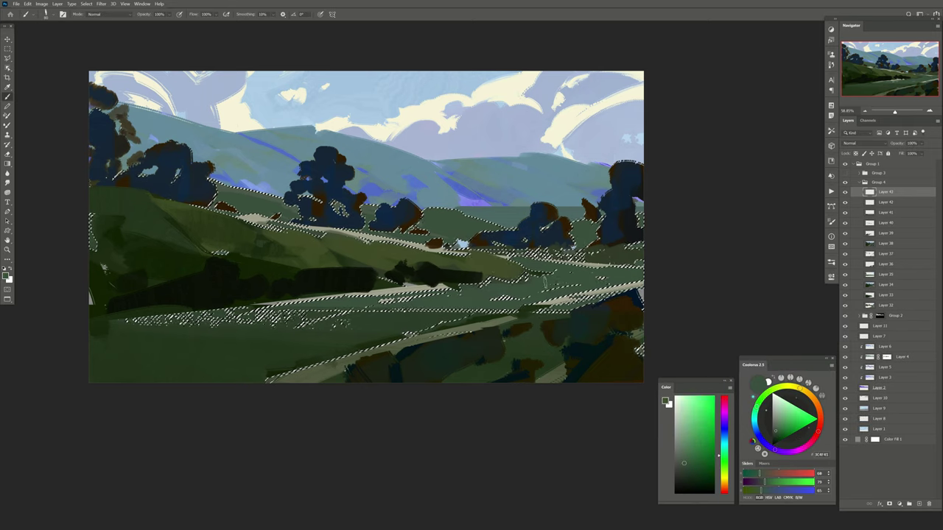
alt+click(511, 154)
drag(600, 281, 460, 288)
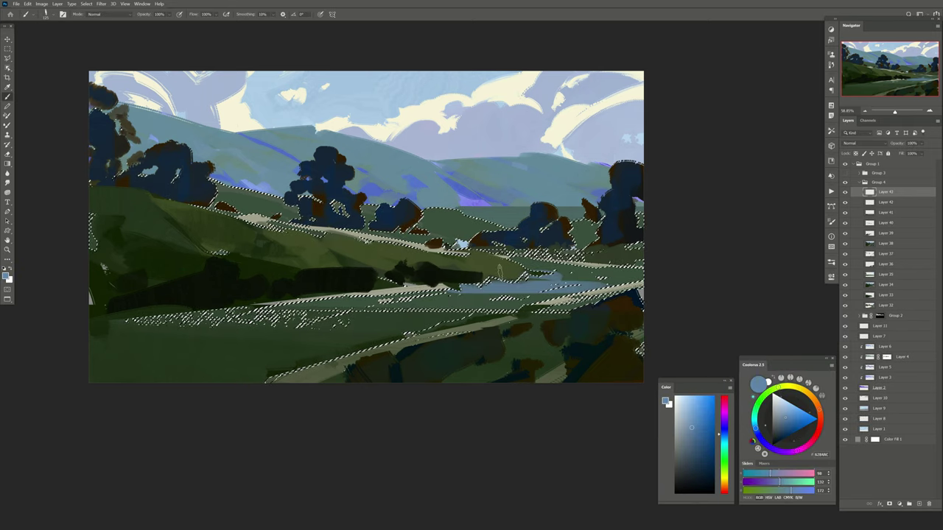
drag(582, 250, 384, 305)
Brush pale cream light over the stream and along the middle hill band.
alt+click(582, 125)
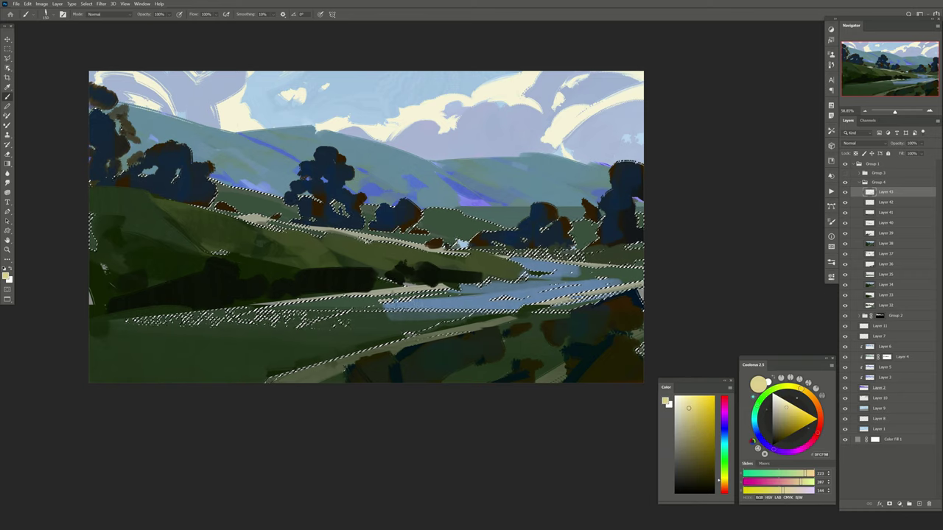
drag(626, 284, 317, 306)
drag(619, 265, 342, 234)
drag(475, 240, 203, 207)
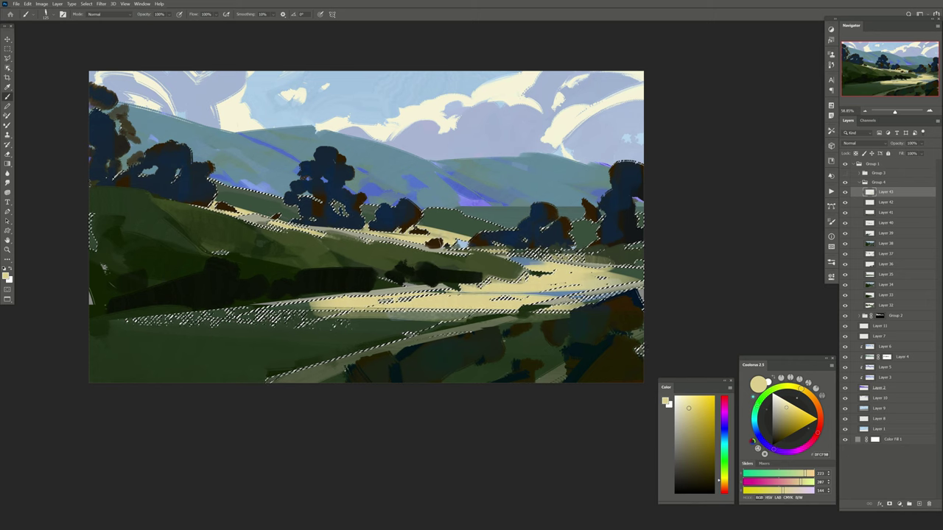
Set Layer 43's blend mode to Soft Light and drop the selection.
click(854, 143)
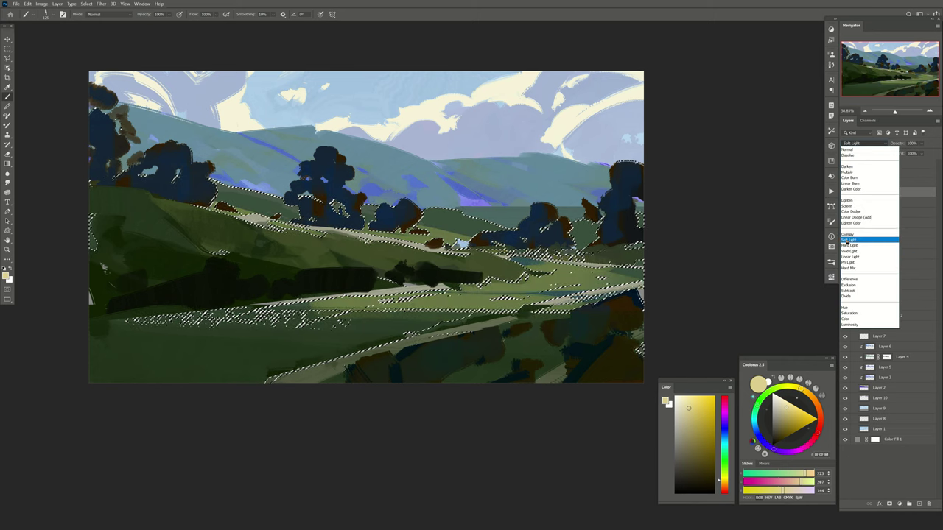
click(849, 240)
key(ctrl+d)
drag(308, 296, 308, 271)
Erase the excess light band across the meadow, then add new Layer 44.
key(e)
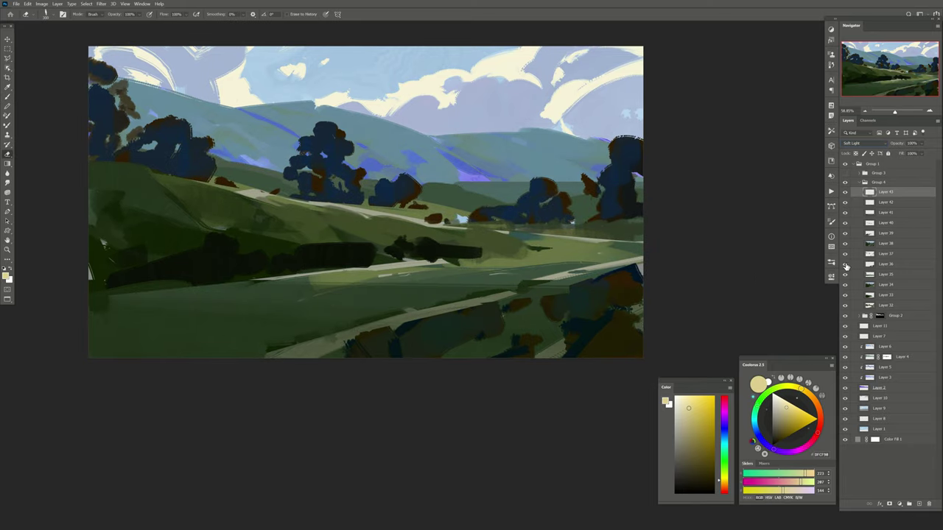
drag(310, 280, 401, 278)
key(ctrl+z)
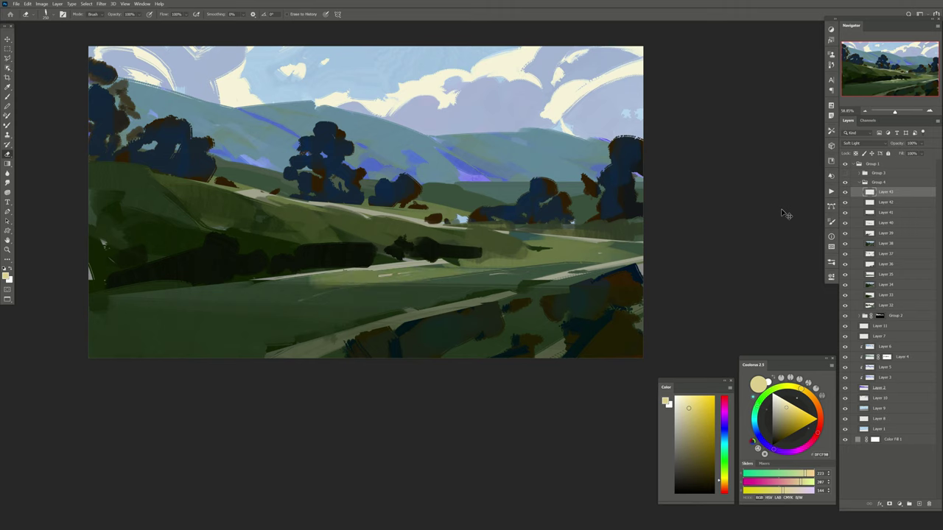
key(ctrl+z)
key(ctrl+z)
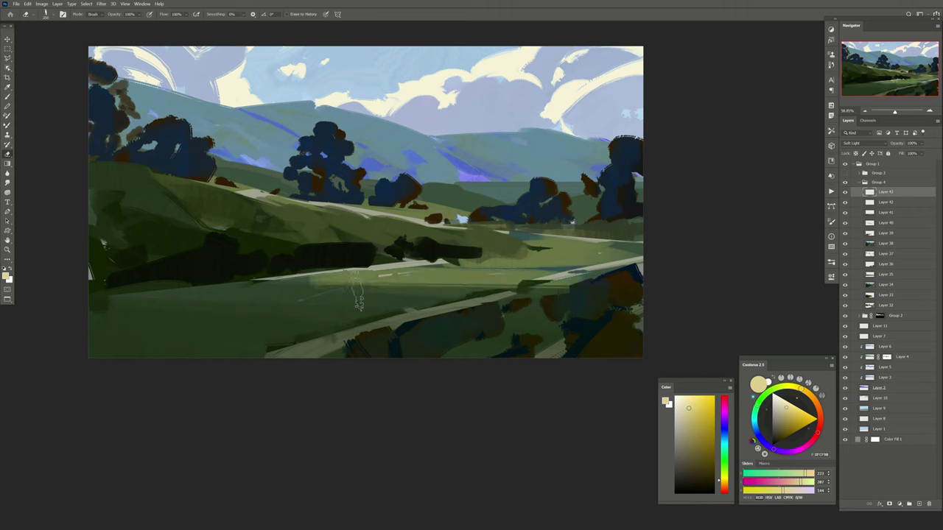
mouse_move(317, 294)
mouse_down()
mouse_move(548, 282)
mouse_move(483, 274)
mouse_up()
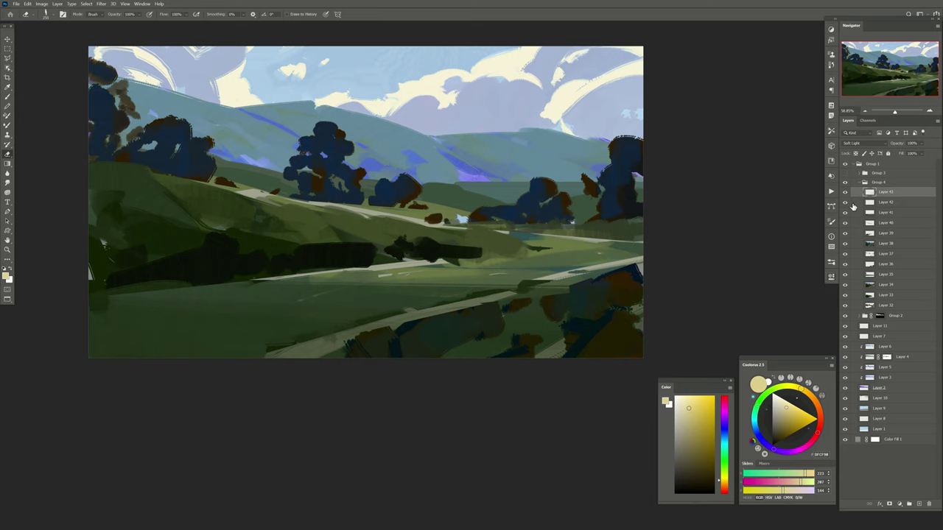
click(919, 503)
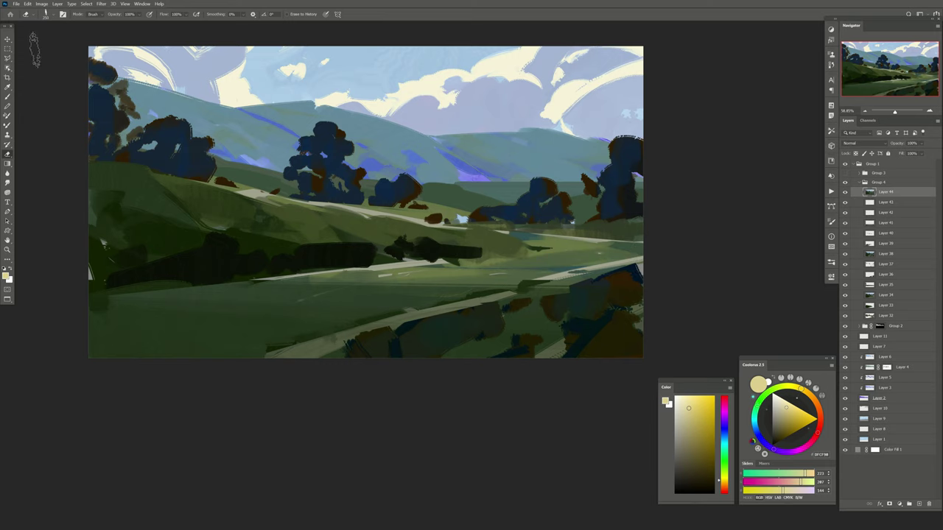
Free Transform the painting copy narrower and shorter over the scene.
key(v)
drag(642, 211, 592, 211)
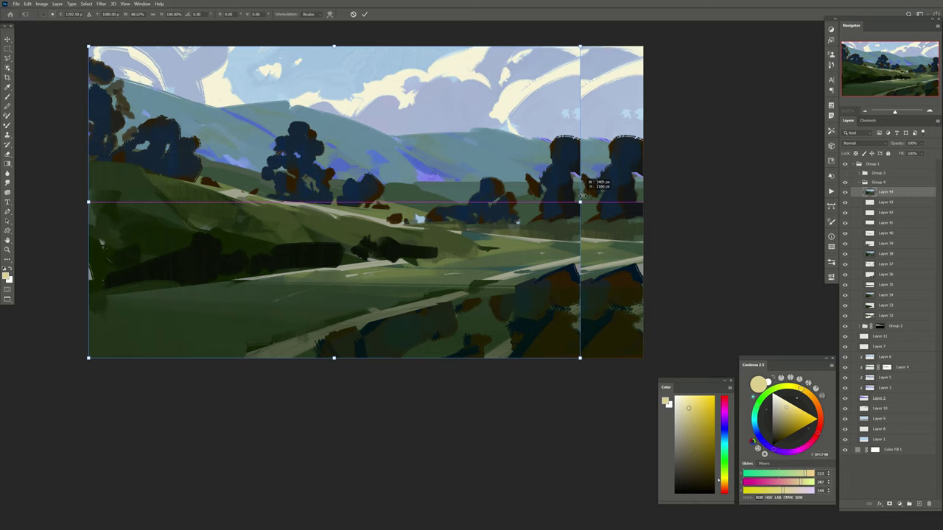
drag(340, 359, 340, 319)
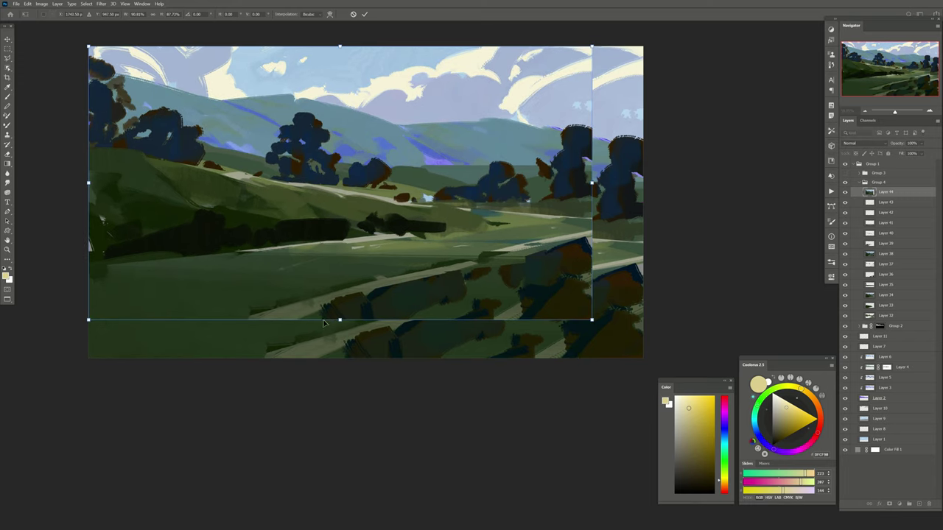
key(Return)
On a new layer, paint sampled dark green over the lower-right brown patches.
key(ctrl+shift+alt+n)
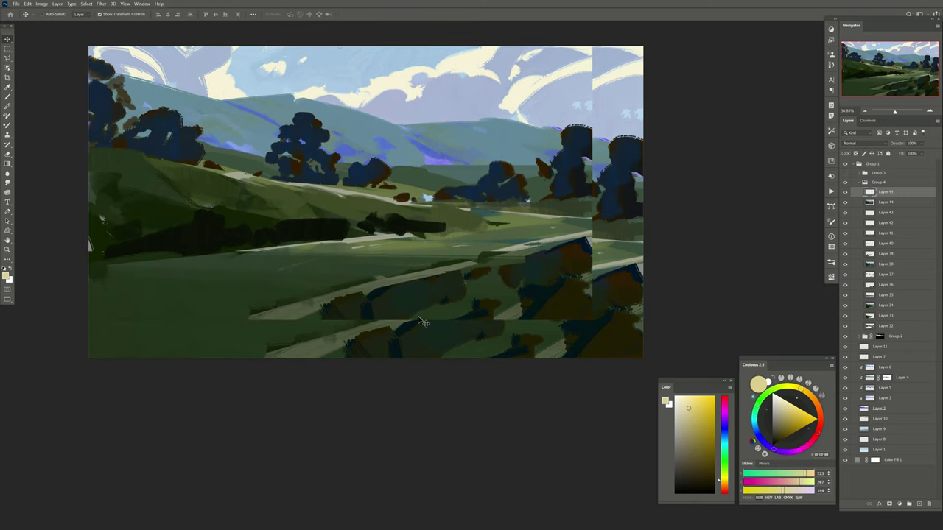
drag(416, 237, 400, 235)
key(b)
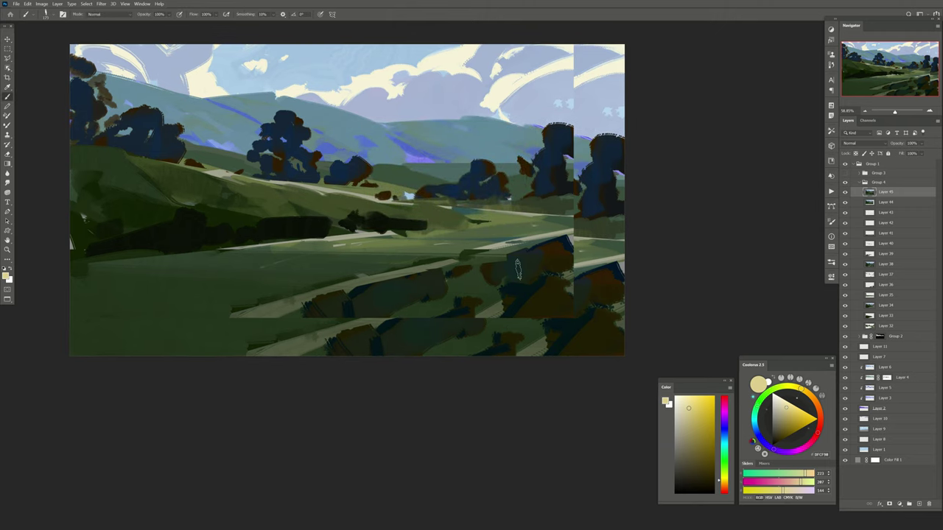
alt+click(518, 269)
drag(519, 271, 641, 288)
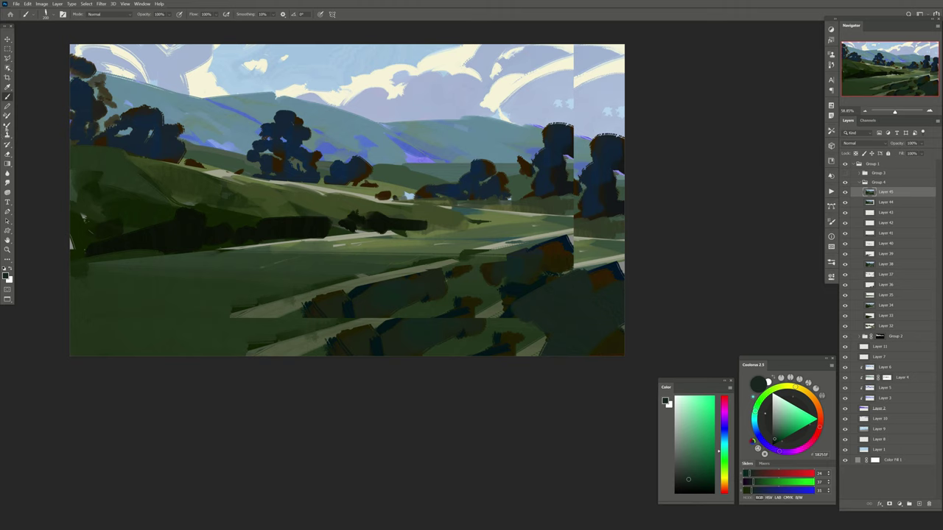
Blend the dark green into the lower-right foreground with the Mixer Brush.
key(shift+b)
mouse_move(505, 309)
mouse_down()
mouse_move(595, 316)
mouse_move(486, 379)
mouse_move(576, 322)
mouse_up()
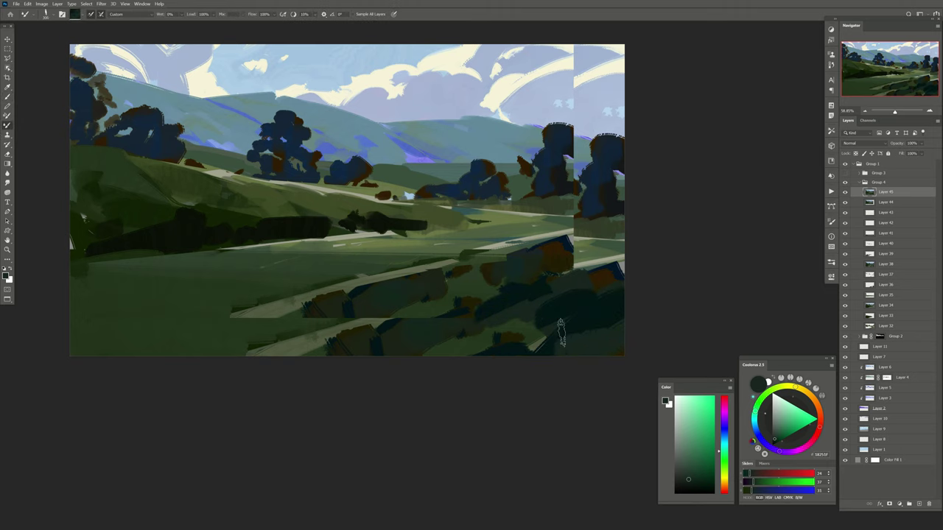
drag(442, 286, 468, 281)
key(l)
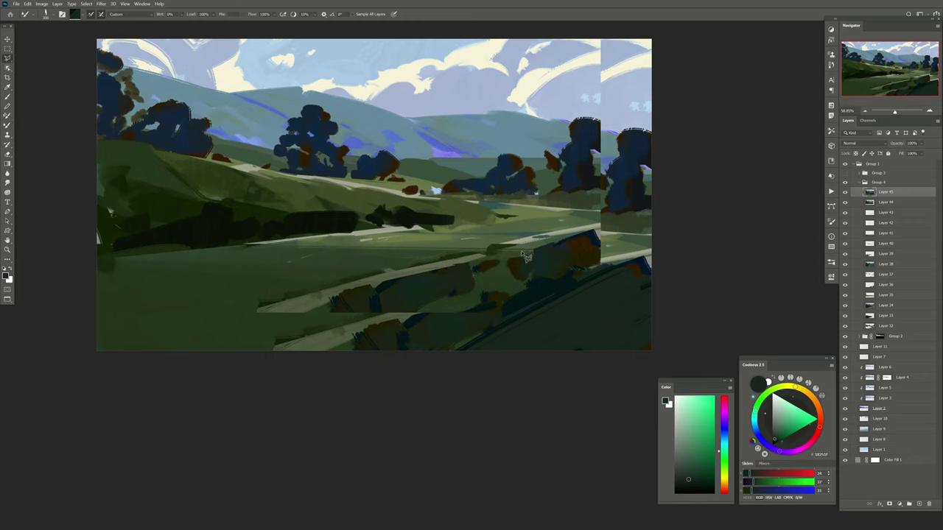
drag(446, 207, 501, 236)
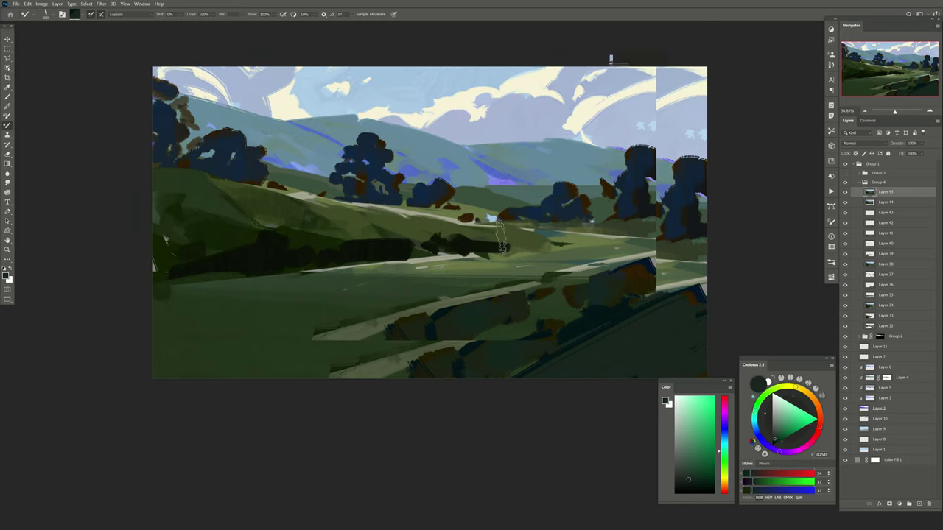
key(ctrl+z)
key(ctrl+z)
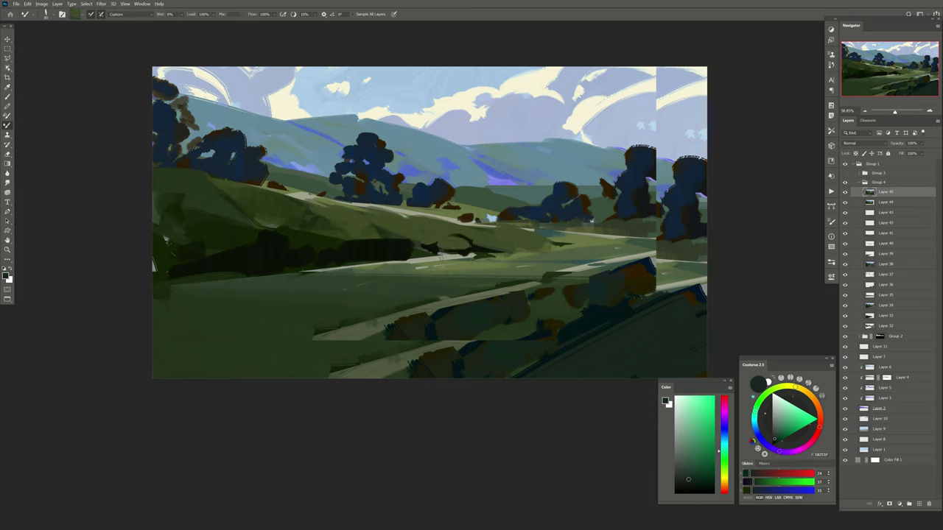
Lay brighter, lighter green over the dark mid-ground band.
drag(486, 267, 460, 264)
key(Tab)
key(Tab)
mouse_move(387, 250)
mouse_down()
mouse_move(353, 249)
mouse_move(371, 255)
mouse_up()
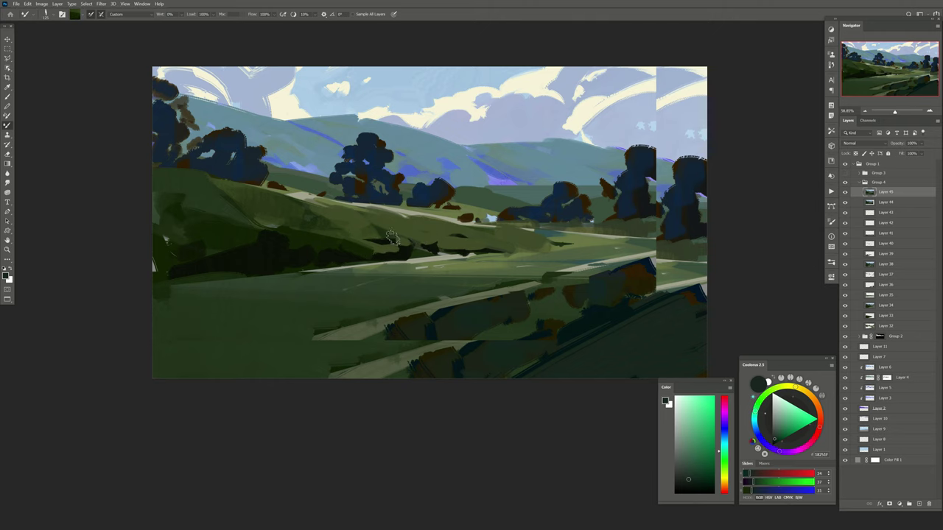
alt+click(432, 249)
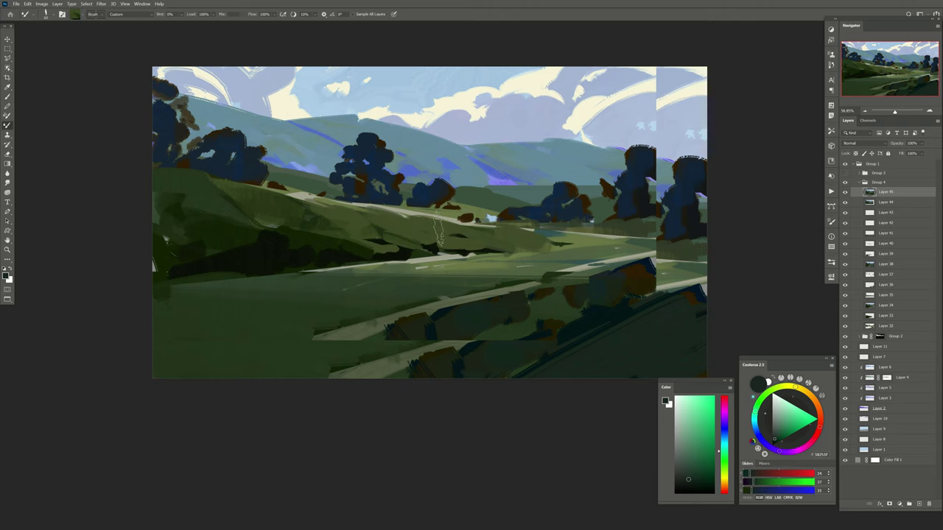
Erase excess mid-ground green to reveal the dark patch, toggling Layer 45 to compare.
key(e)
drag(405, 249, 359, 254)
drag(445, 247, 480, 255)
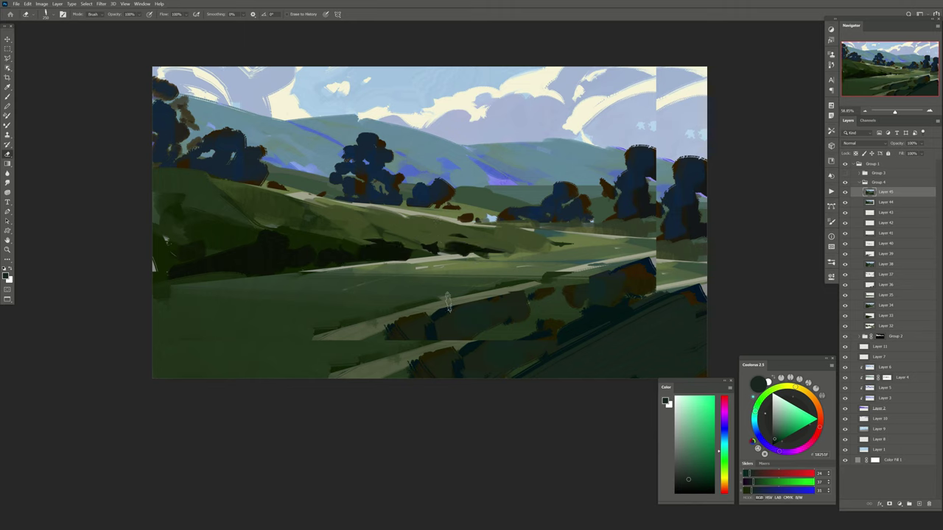
key(b)
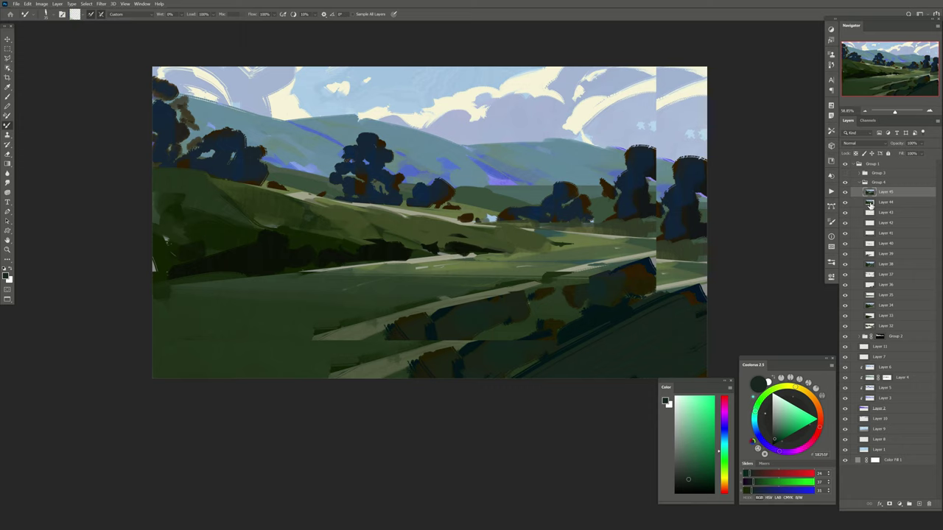
click(845, 193)
mouse_move(316, 213)
mouse_down()
mouse_move(422, 191)
mouse_move(385, 211)
mouse_up()
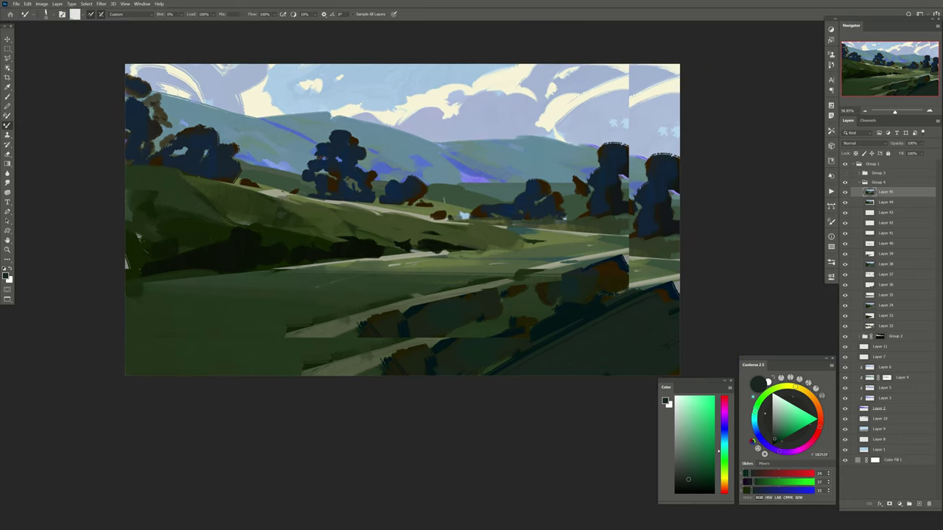
click(86, 4)
Colour Range-select the blue trees and paint green onto the centre tree.
click(103, 67)
key(Return)
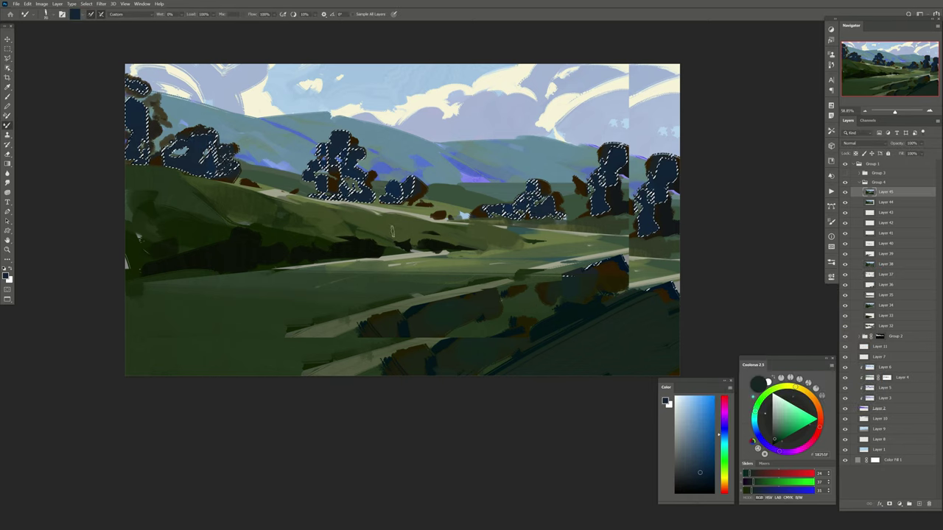
alt+click(341, 223)
mouse_move(333, 136)
mouse_down()
mouse_move(354, 158)
mouse_move(365, 195)
mouse_up()
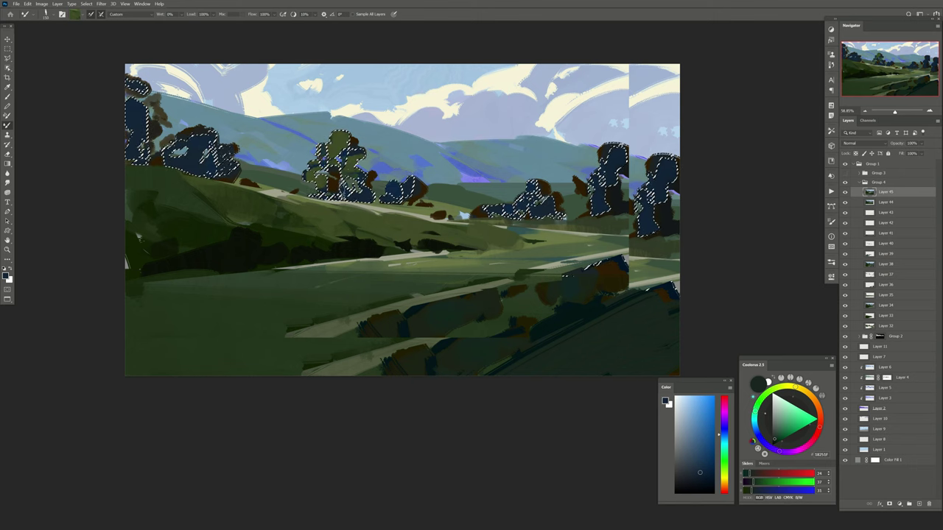
drag(332, 148, 321, 184)
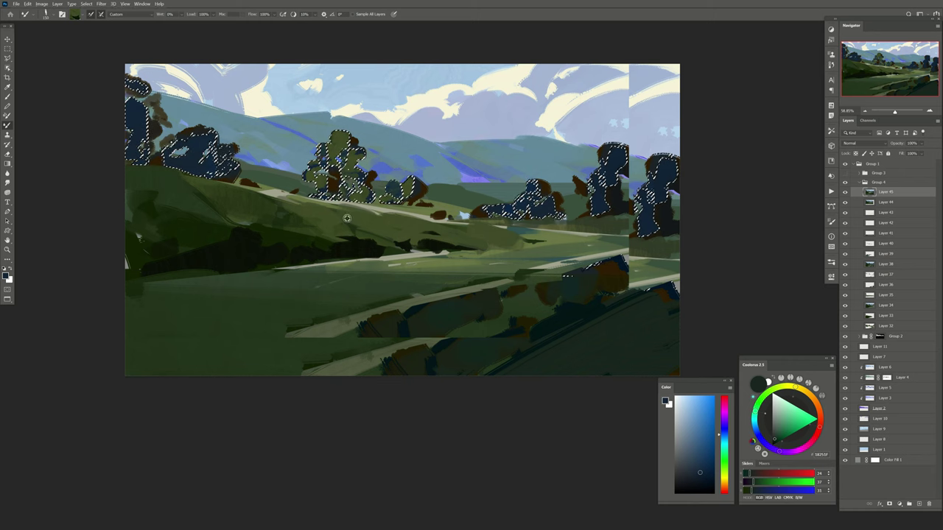
Paint green highlights into the right, far-right and left trees, then deselect.
drag(140, 158, 131, 89)
mouse_move(516, 206)
mouse_down()
mouse_move(611, 169)
mouse_move(639, 195)
mouse_up()
drag(652, 162, 648, 247)
mouse_move(193, 131)
mouse_down()
mouse_move(221, 173)
mouse_move(210, 169)
mouse_move(234, 166)
mouse_up()
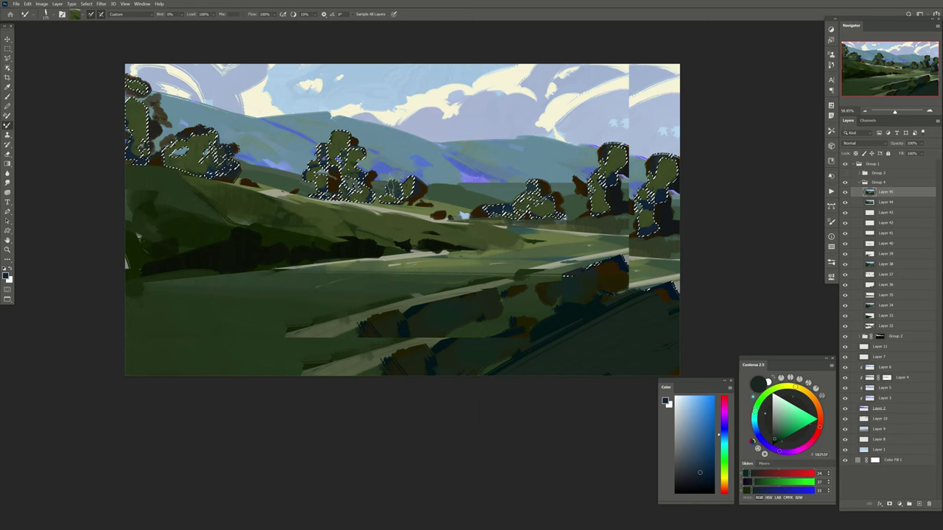
key(ctrl+d)
alt+click(591, 291)
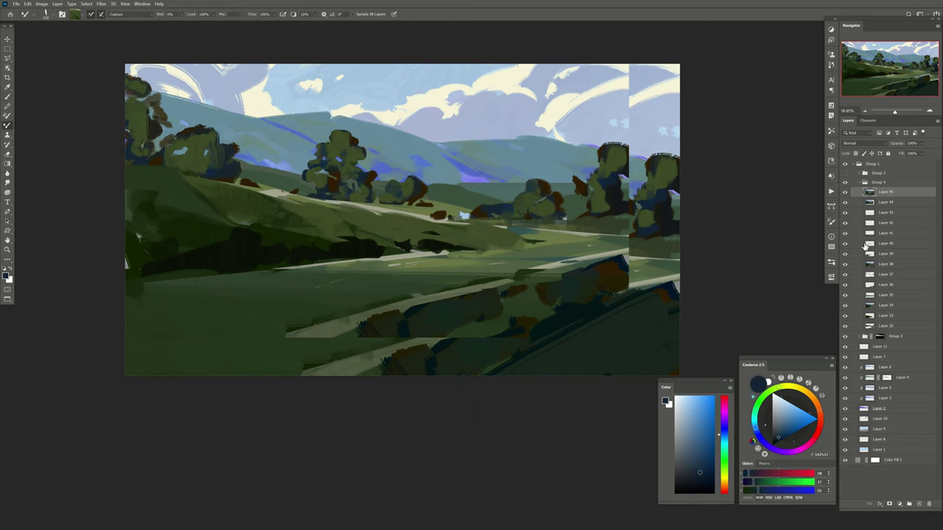
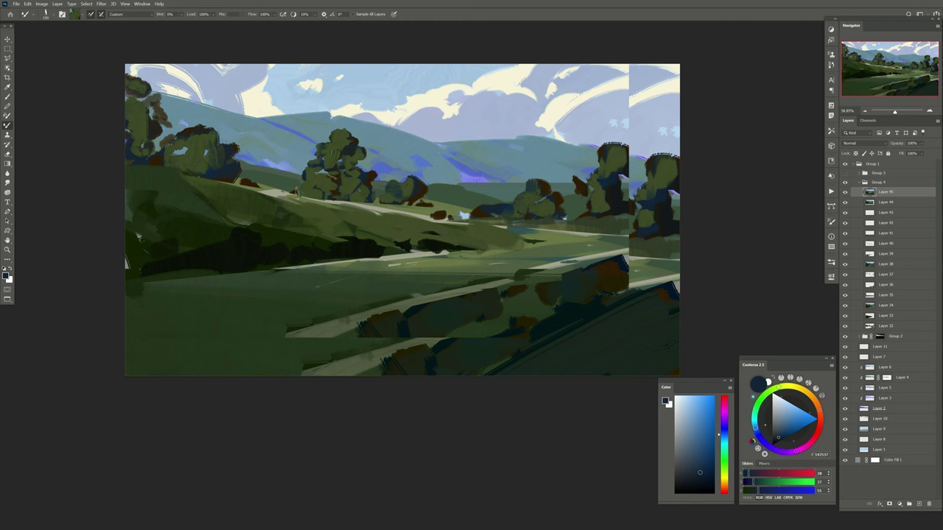
Outline the lower-left foreground band with a straight-edged Polygonal Lasso selection.
click(845, 202)
drag(430, 220, 428, 213)
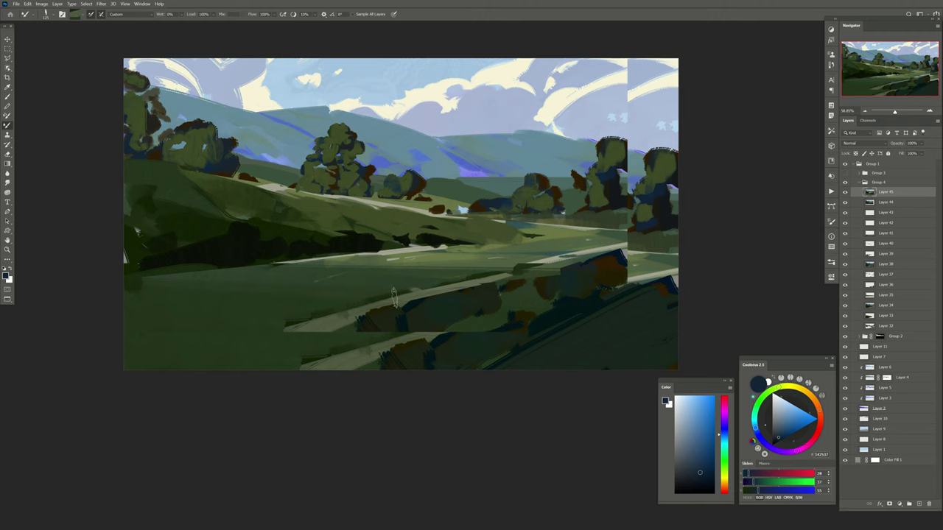
key(l)
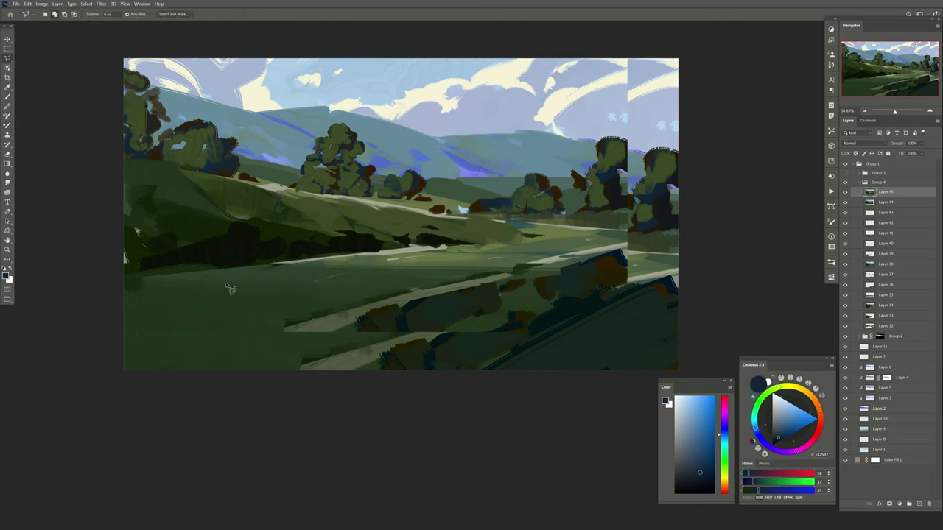
click(359, 269)
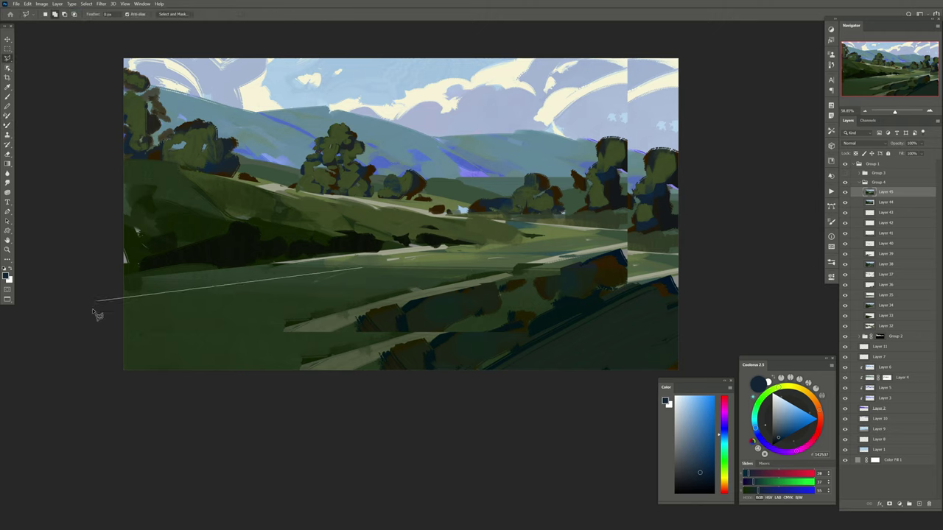
click(32, 327)
click(128, 405)
click(597, 424)
click(460, 173)
click(359, 268)
Paint dark Mixer Brush strokes inside the band, deselect, and start a lasso on the lower meadow.
key(b)
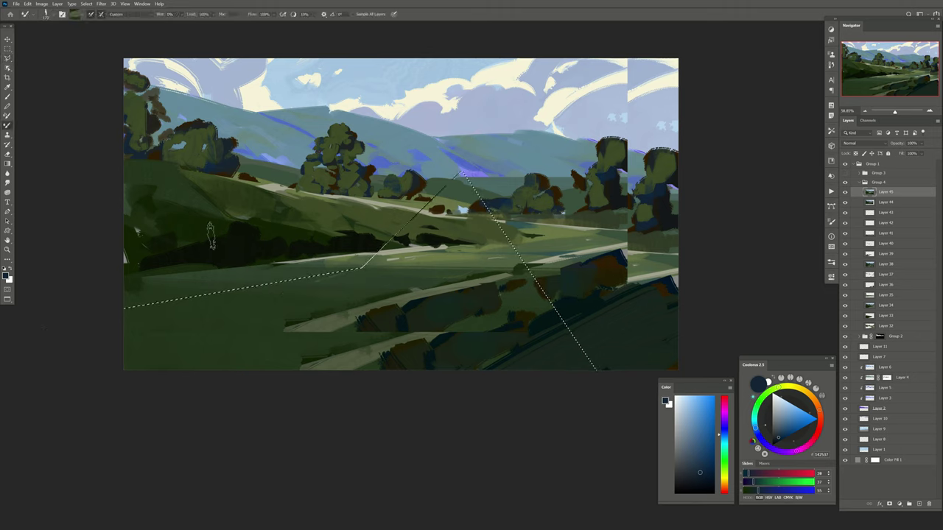
mouse_move(125, 305)
mouse_down()
mouse_move(221, 309)
mouse_move(154, 342)
mouse_move(170, 323)
mouse_move(322, 277)
mouse_move(158, 368)
mouse_up()
mouse_move(197, 331)
mouse_down()
mouse_move(267, 352)
mouse_move(184, 295)
mouse_move(252, 316)
mouse_move(309, 295)
mouse_up()
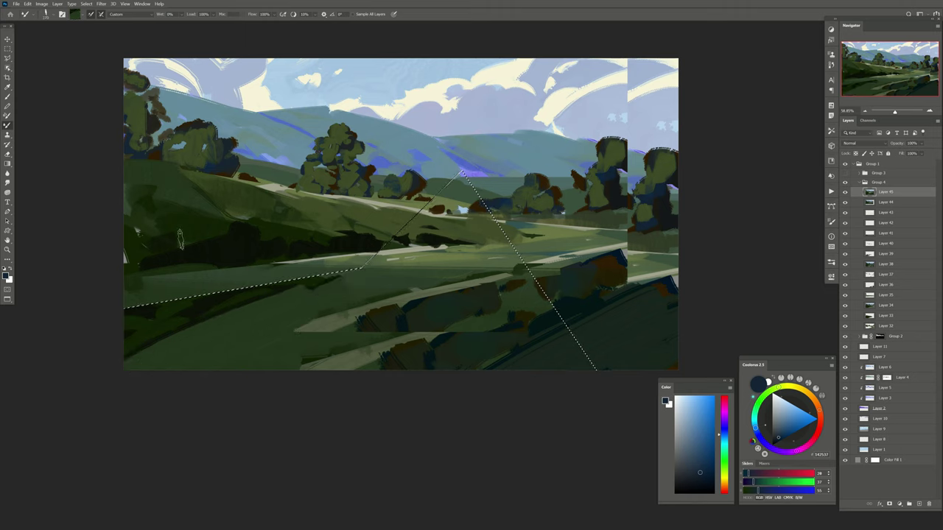
key(ctrl+d)
key(l)
click(515, 274)
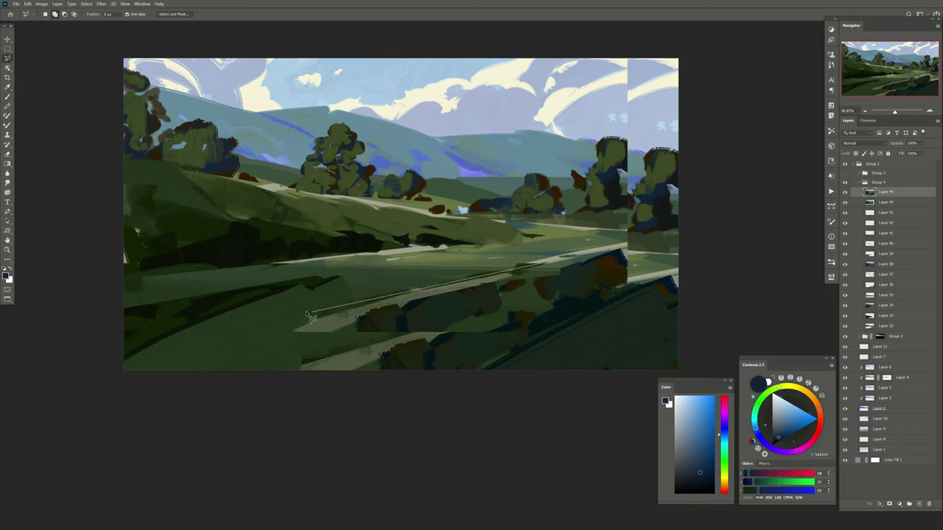
Complete a sharp-edged Polygonal Lasso selection over the lower-left meadow.
click(314, 316)
click(543, 390)
click(101, 415)
click(94, 258)
double_click(123, 258)
Repaint the meadow in smooth darker green, deselect, and erase leftover dark strokes.
key(b)
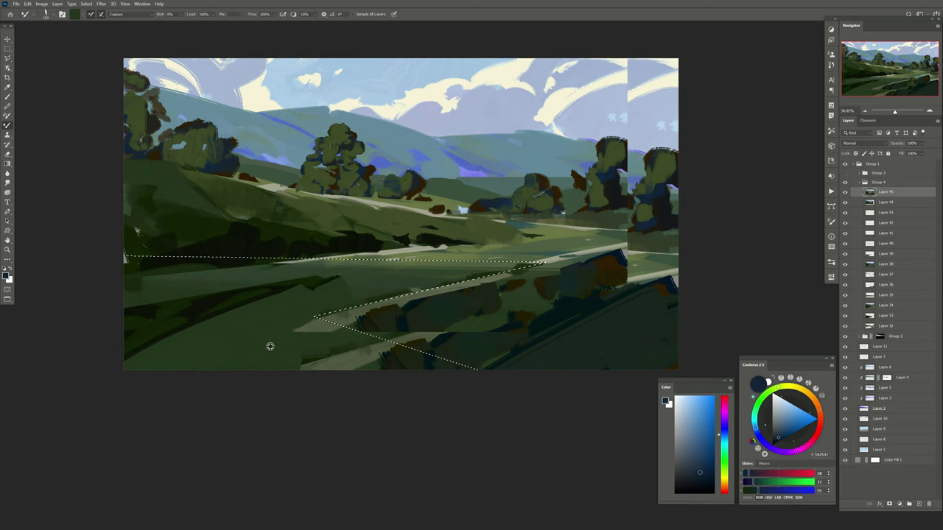
mouse_move(390, 327)
mouse_down()
mouse_move(337, 337)
mouse_move(449, 364)
mouse_up()
drag(287, 364, 250, 359)
mouse_move(309, 343)
mouse_down()
mouse_move(357, 360)
mouse_move(442, 354)
mouse_up()
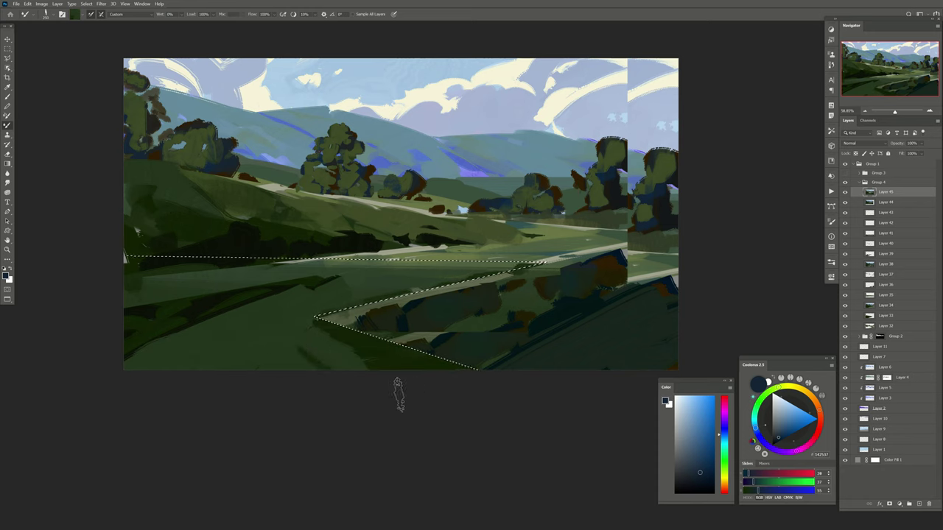
drag(316, 324, 471, 368)
drag(316, 324, 442, 361)
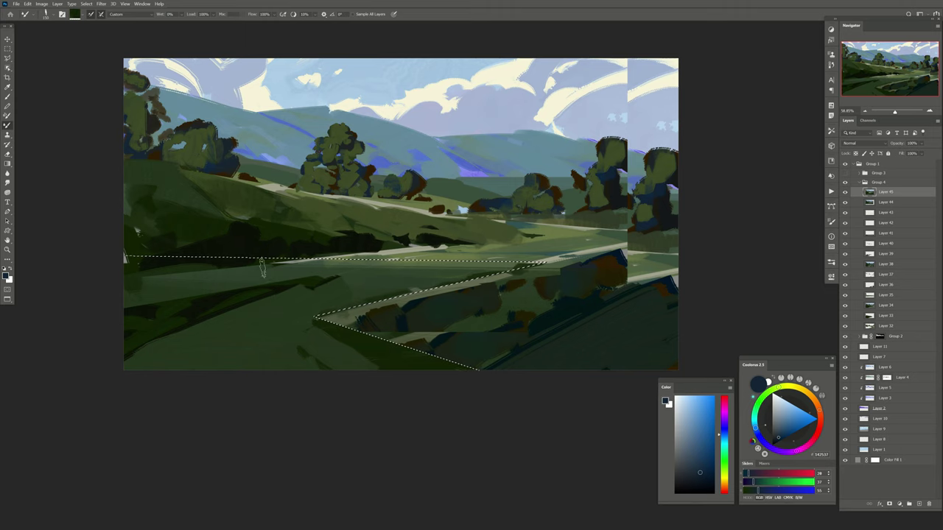
key(ctrl+d)
key(e)
mouse_move(314, 282)
mouse_down()
mouse_move(86, 346)
mouse_move(132, 362)
mouse_up()
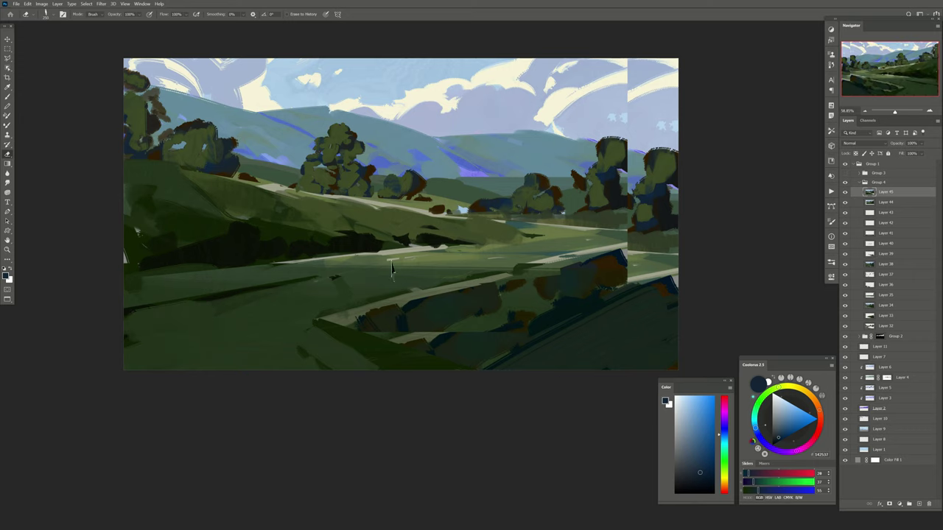
Flip the canvas and blend the top-left clouds in light sky-blue on a new layer.
key(h)
click(910, 505)
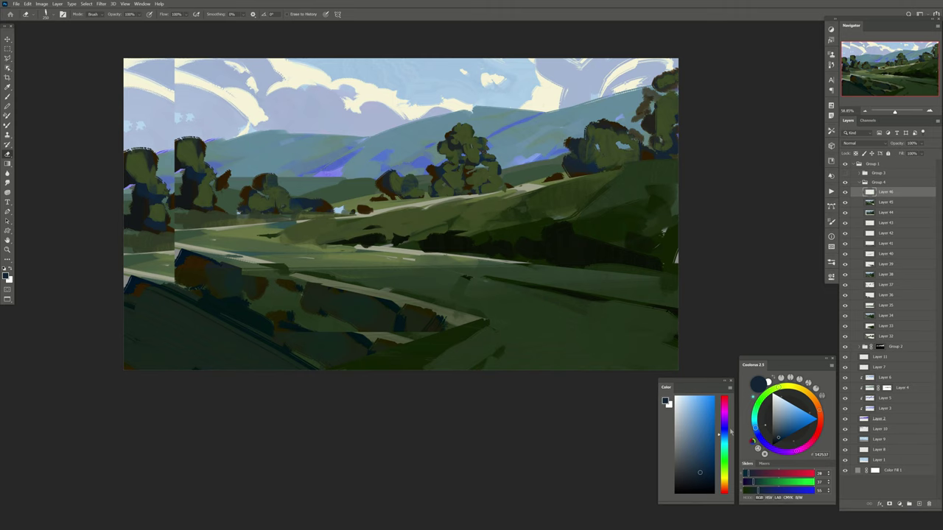
key(b)
alt+click(166, 139)
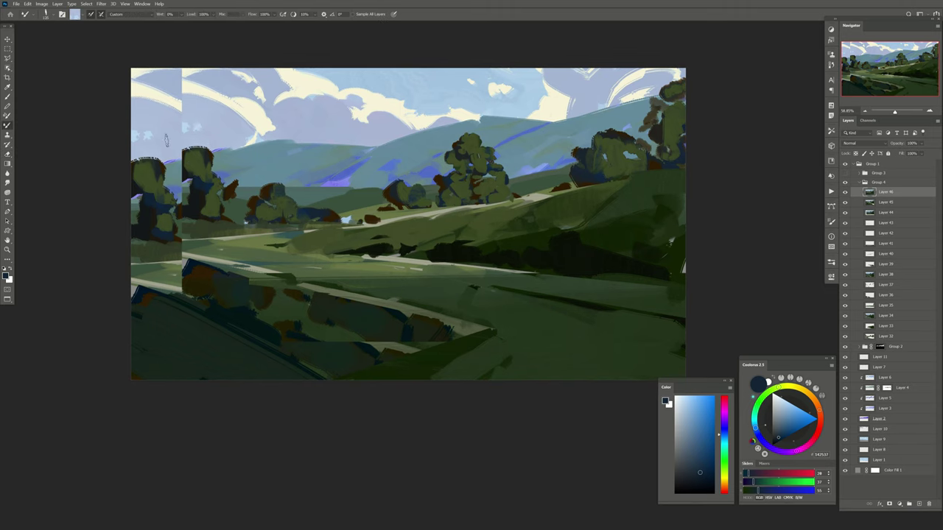
mouse_move(184, 121)
mouse_down()
mouse_move(151, 88)
mouse_move(208, 117)
mouse_up()
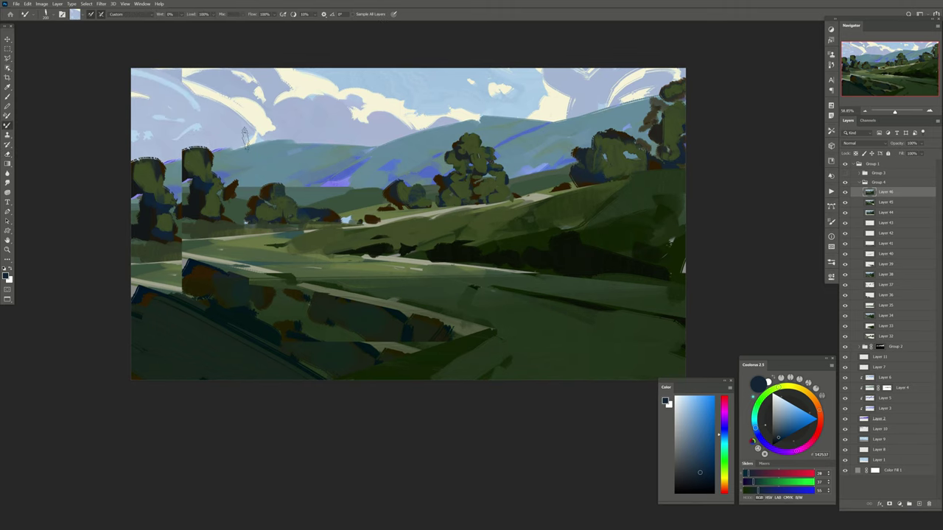
Select the sky by Color Range and brighten it with Hue/Saturation lightness about +25.
click(86, 4)
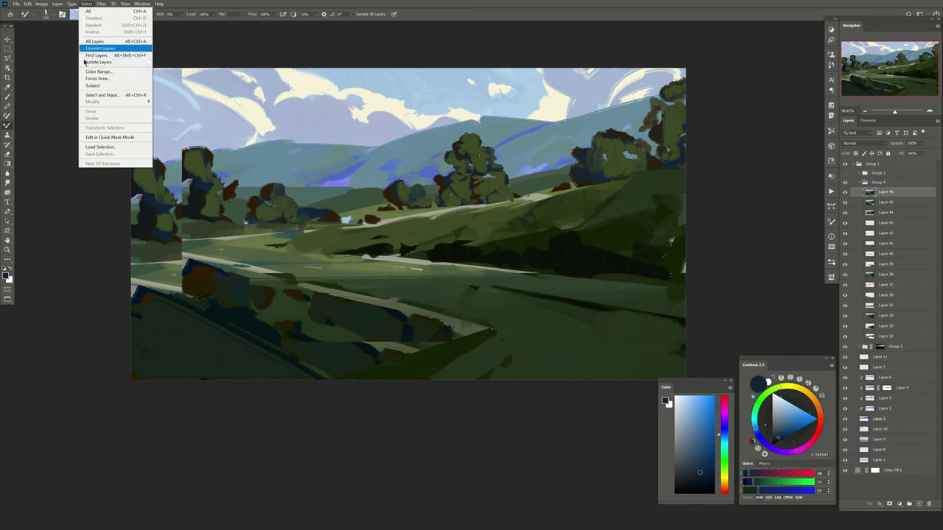
click(88, 73)
click(332, 127)
key(Return)
click(909, 504)
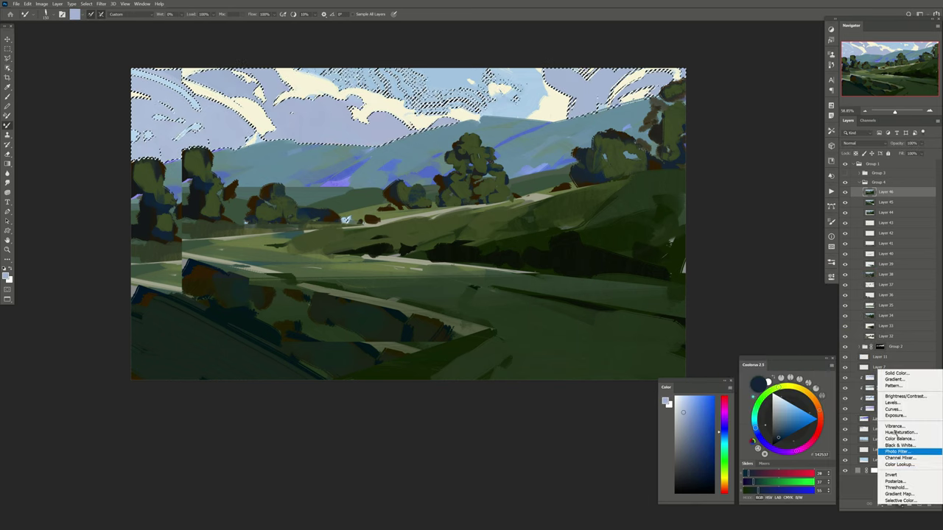
click(876, 412)
drag(780, 356, 791, 355)
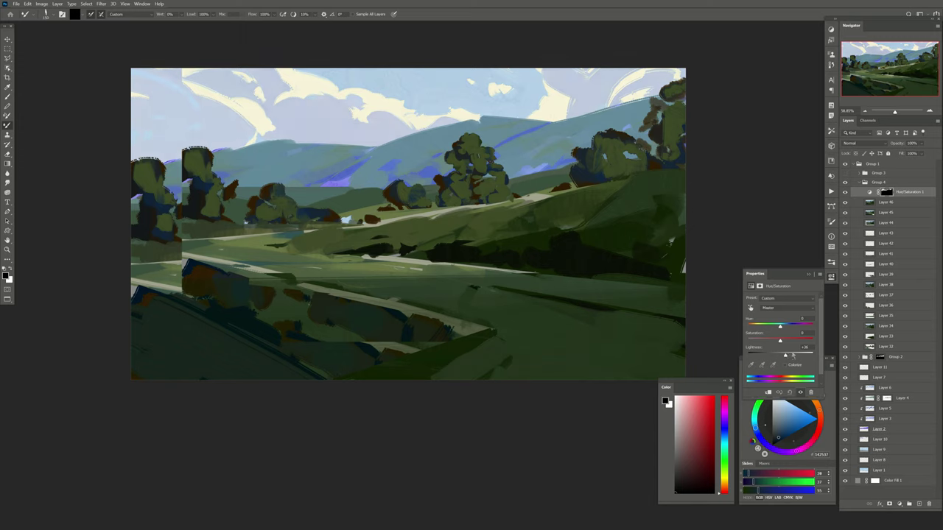
click(845, 195)
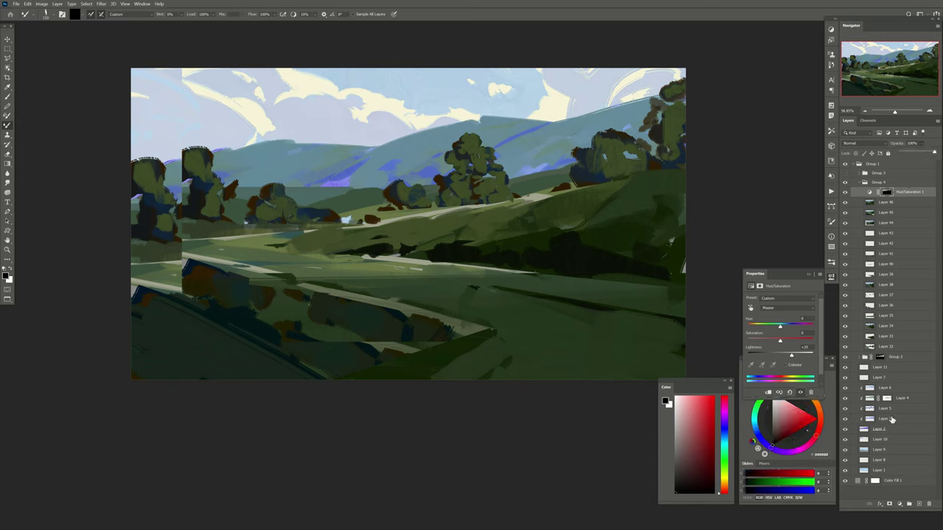
click(918, 505)
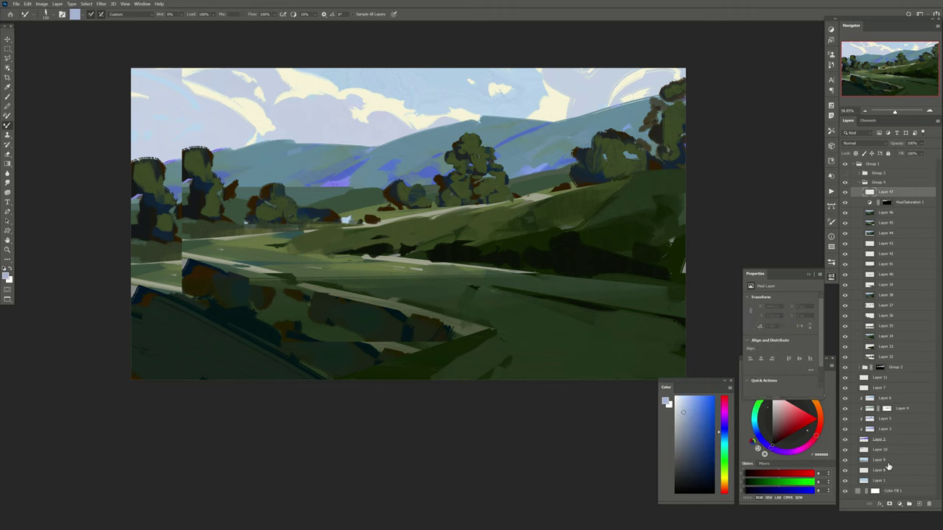
Darken the trees on the left with Mixer Brush strokes on Layer 47.
drag(385, 129, 553, 126)
drag(199, 270, 270, 252)
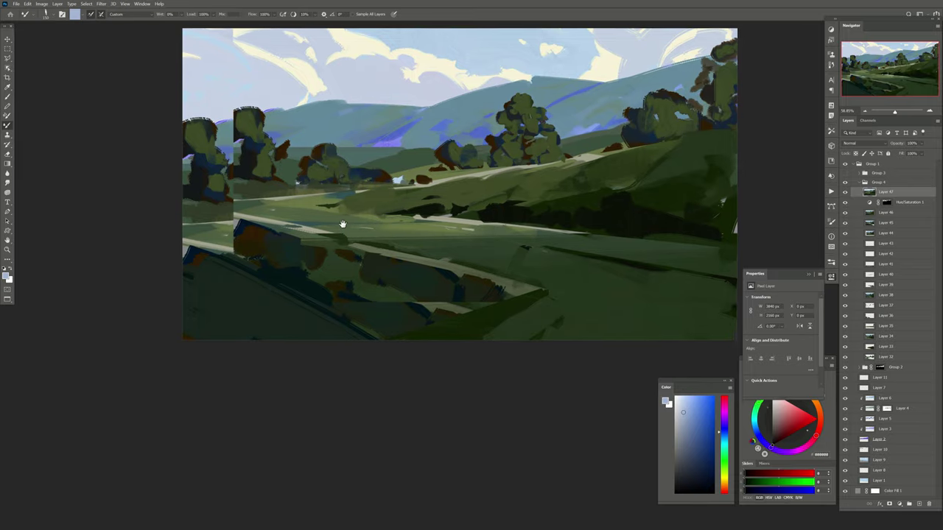
key(l)
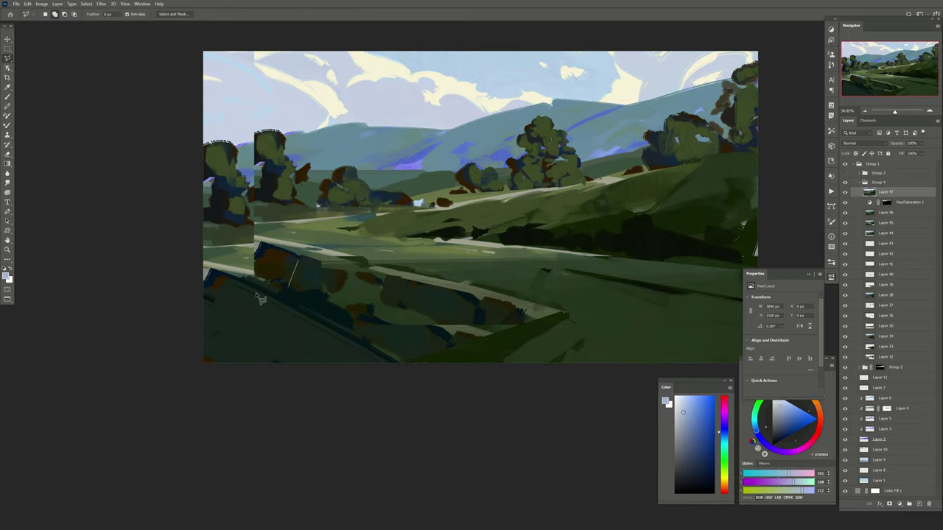
key(b)
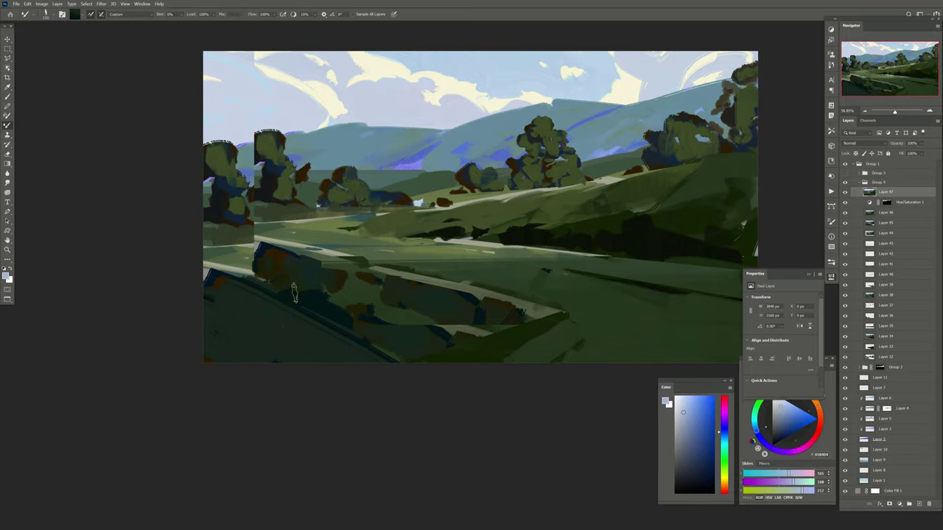
mouse_move(293, 291)
mouse_down()
mouse_move(252, 254)
mouse_move(215, 259)
mouse_move(193, 235)
mouse_up()
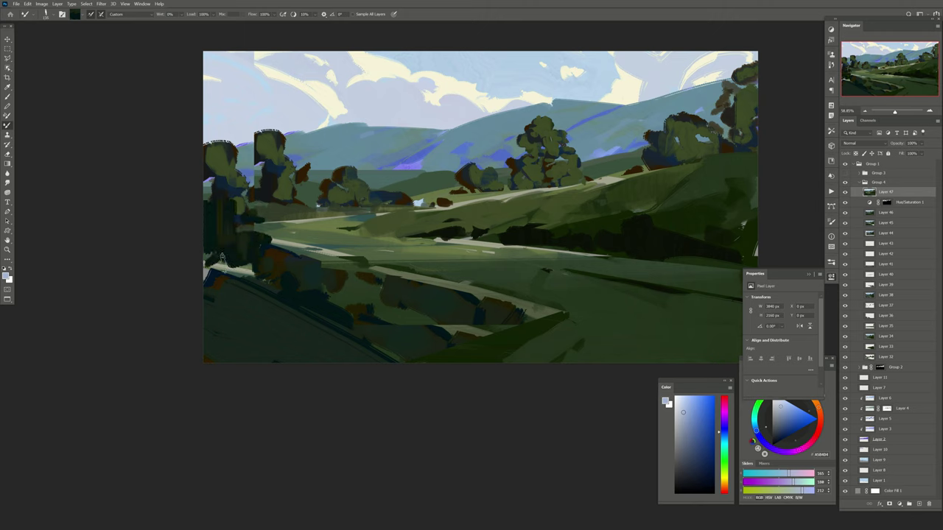
Enlarge the brush to 200 and paint dark diagonal strokes along the lower-left slope.
drag(382, 263, 308, 237)
key(bracketright)
drag(178, 276, 147, 246)
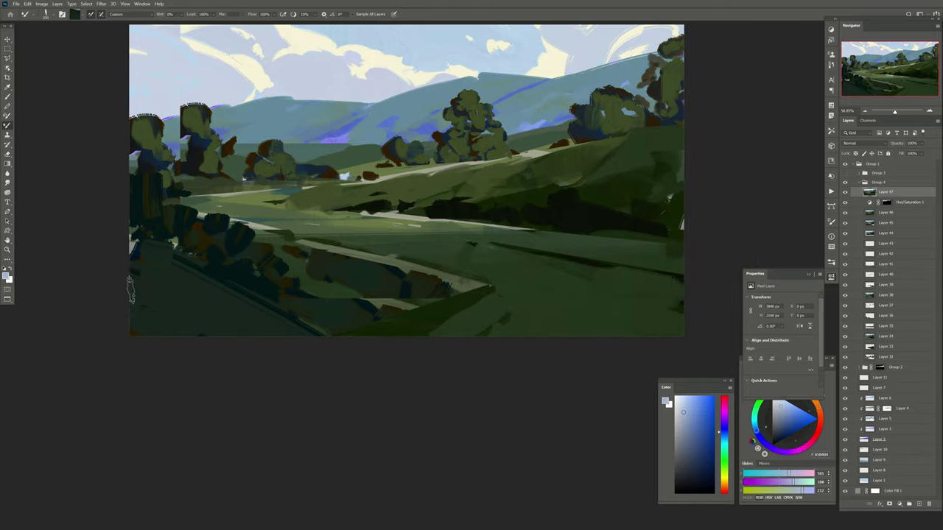
drag(302, 289, 383, 328)
drag(297, 279, 405, 315)
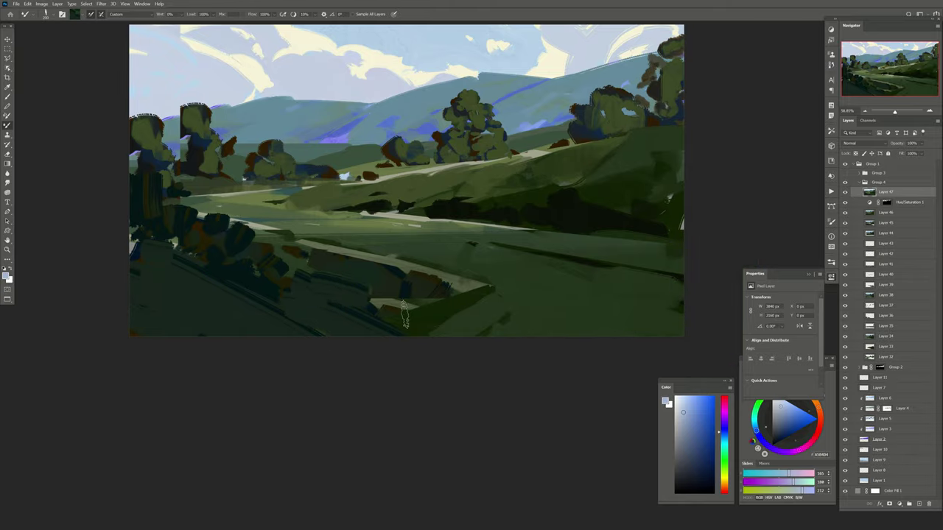
drag(498, 261, 425, 234)
Try a lasso across the middle meadow, then sample the green meadow colour with Color Range.
drag(360, 243, 368, 254)
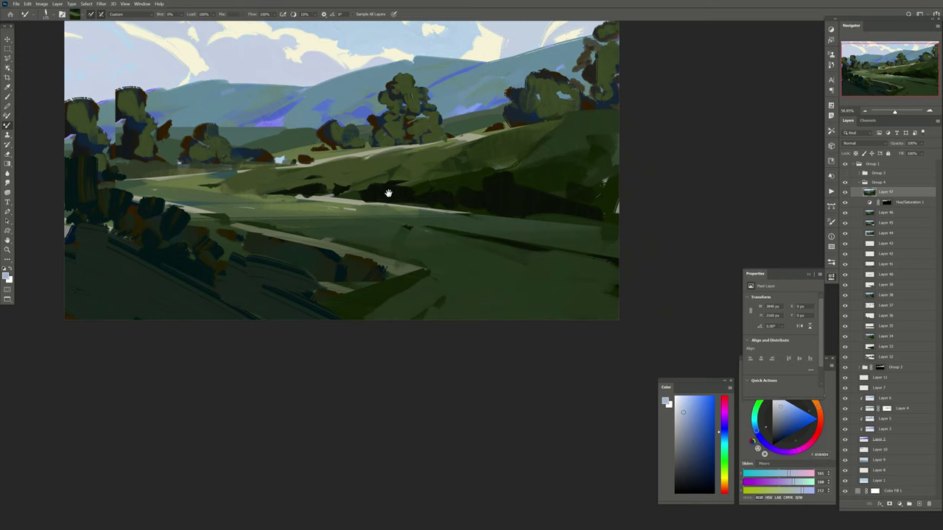
drag(311, 213, 324, 230)
key(l)
drag(634, 254, 515, 241)
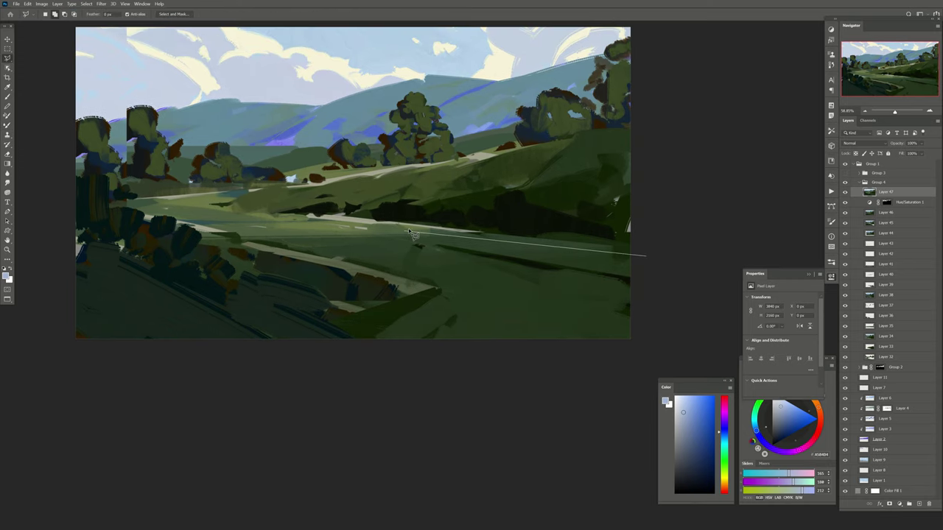
drag(668, 216, 512, 223)
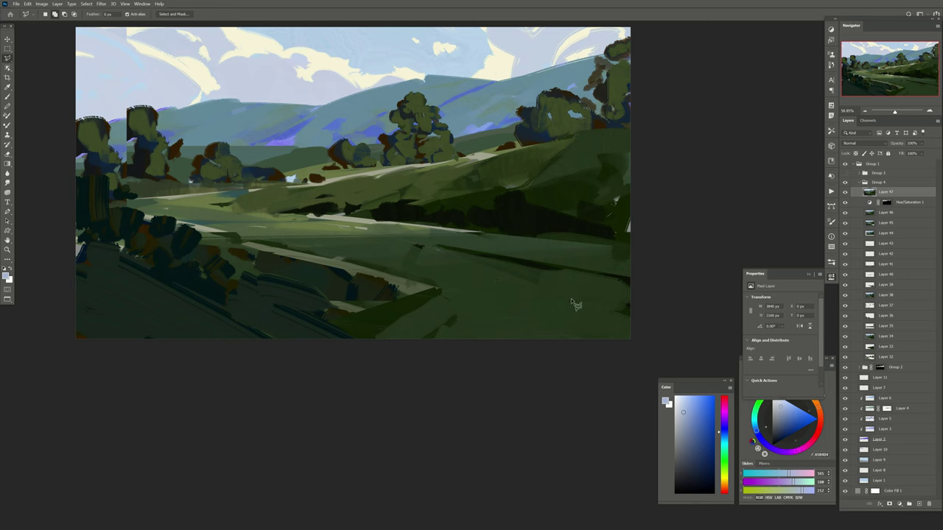
click(86, 4)
click(103, 83)
click(464, 267)
On a new layer, brush a faint 23%-opacity bluish haze over the selected meadow.
key(Return)
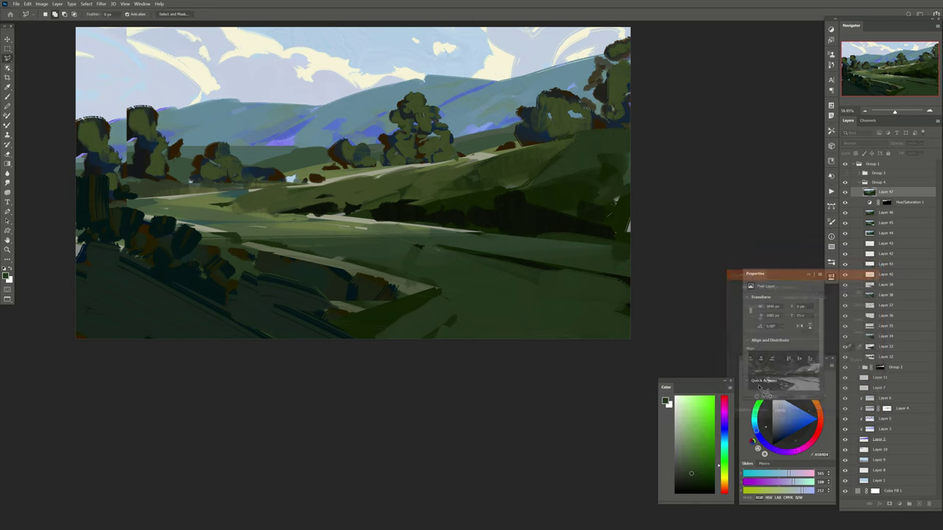
key(ctrl+shift+alt+n)
key(b)
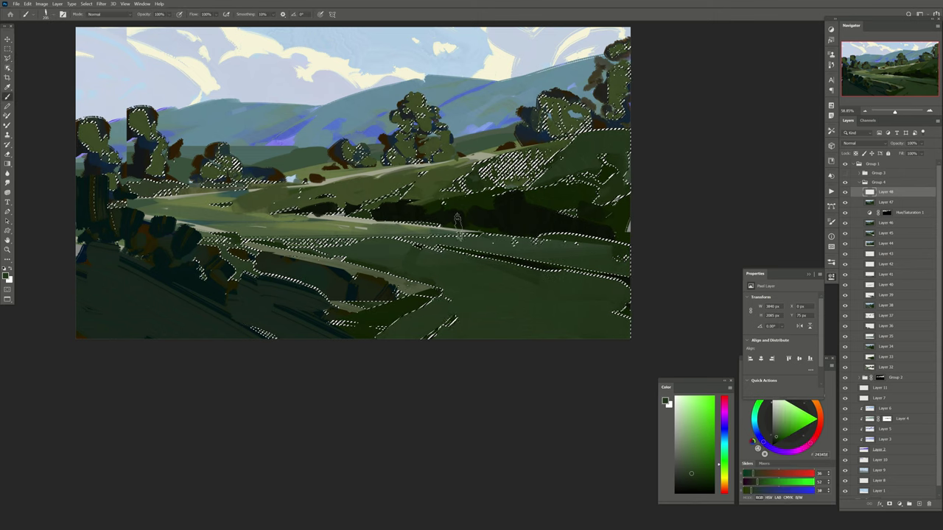
alt+click(474, 95)
key(2)
key(3)
mouse_move(516, 258)
mouse_down()
mouse_move(398, 267)
mouse_move(630, 266)
mouse_move(349, 361)
mouse_up()
key(0)
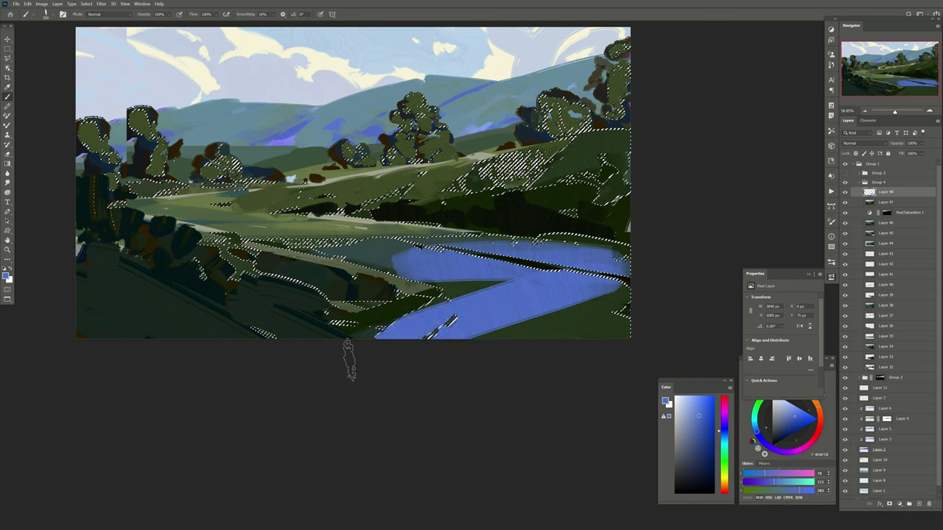
Paint muted grey-green over the blue river within the selection, then deselect.
alt+click(368, 279)
mouse_move(578, 309)
mouse_down()
mouse_move(480, 276)
mouse_move(619, 310)
mouse_up()
drag(618, 265, 413, 273)
mouse_move(516, 294)
mouse_down()
mouse_move(389, 358)
mouse_move(630, 332)
mouse_up()
key(ctrl+d)
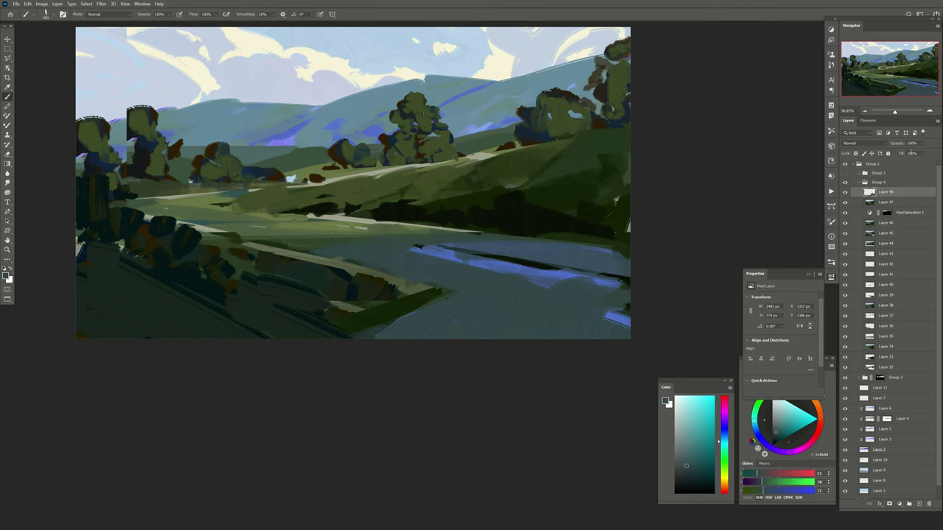
Lower the overpaint layer to about 65% opacity and erase leftover blue streaks.
drag(900, 152, 930, 153)
key(e)
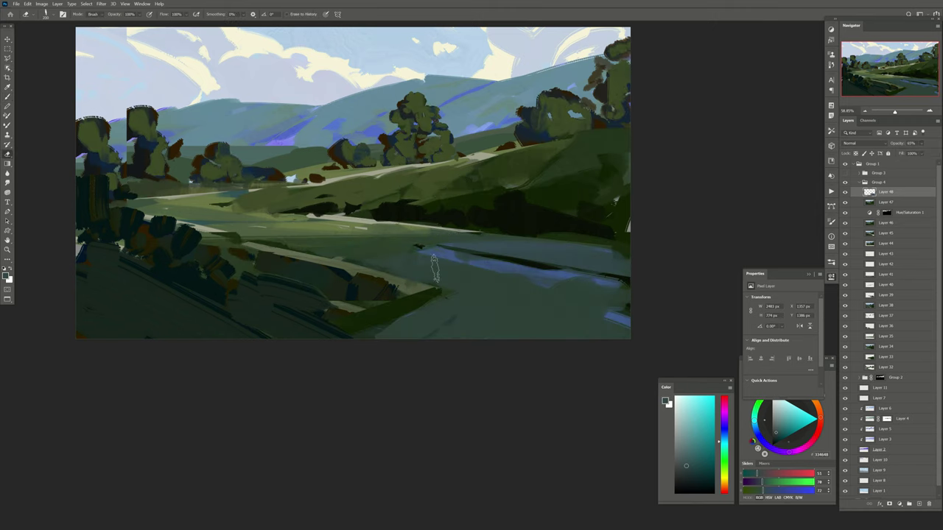
drag(595, 254, 442, 246)
mouse_move(447, 309)
mouse_down()
mouse_move(543, 305)
mouse_move(626, 272)
mouse_up()
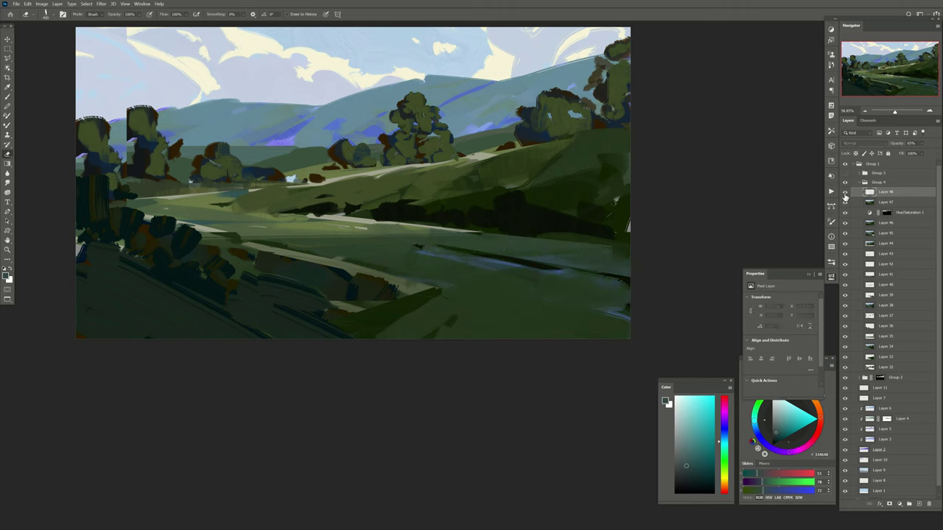
Select the blue distant hill tones with Select > Color Range.
click(918, 504)
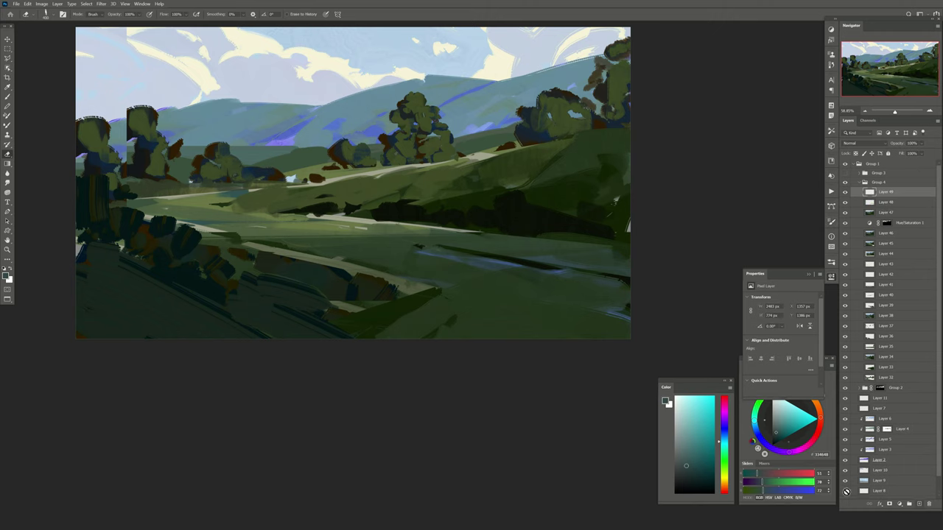
drag(412, 174, 431, 197)
key(l)
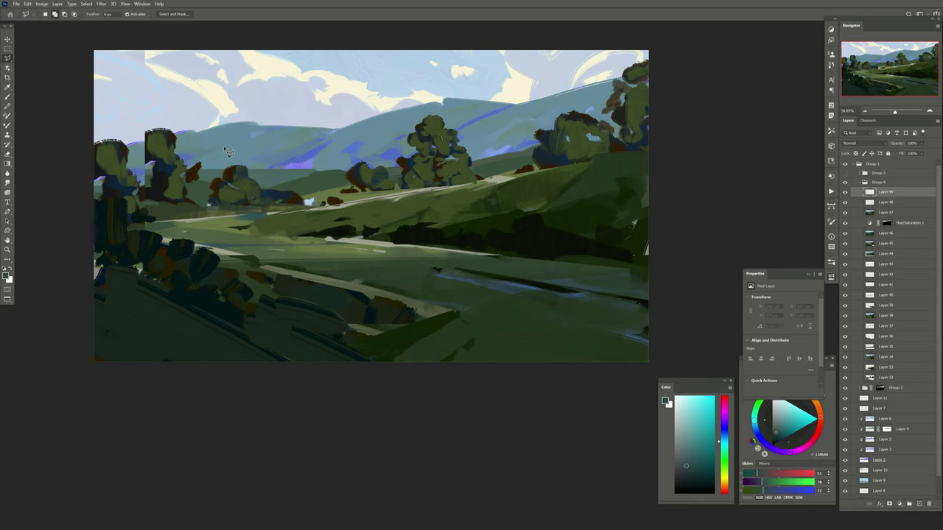
drag(239, 155, 222, 173)
click(86, 4)
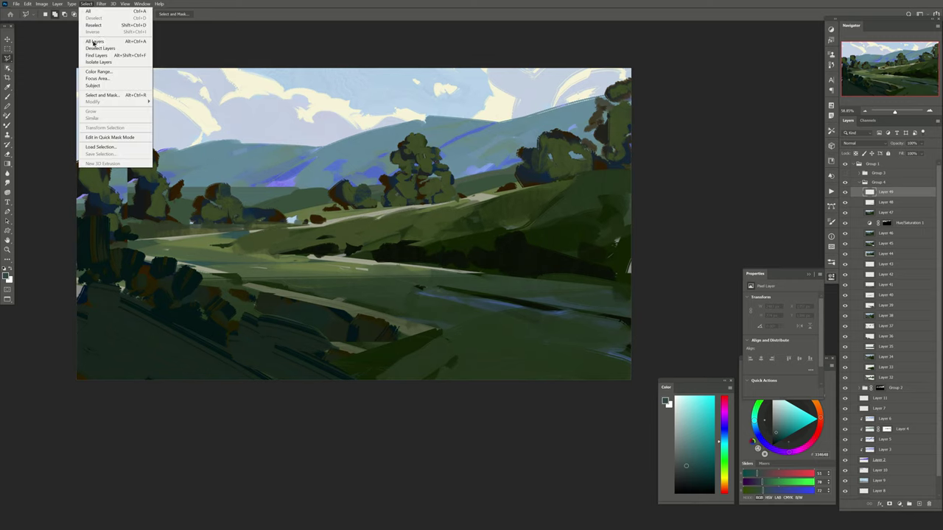
click(103, 71)
key(Return)
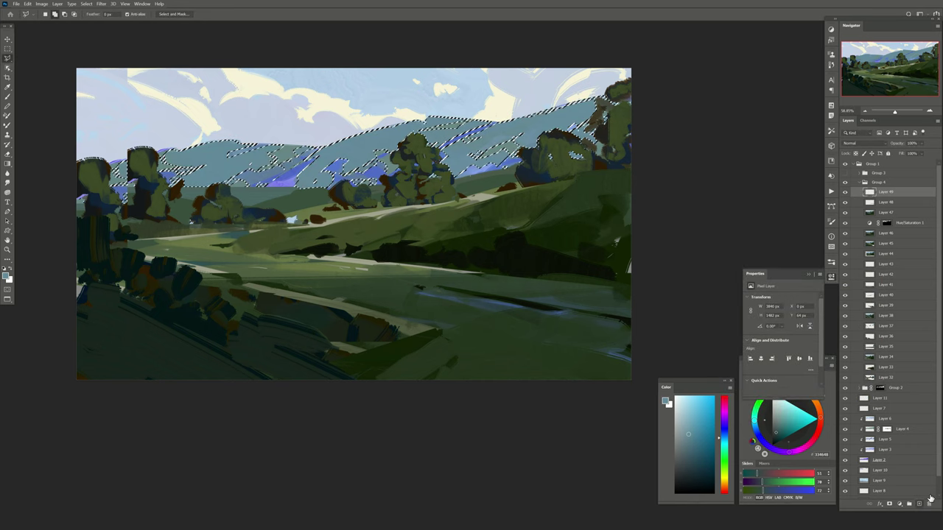
Paint light yellow-green ACCB7A highlights across the selected hills on a new layer.
click(918, 504)
key(b)
click(684, 424)
click(721, 468)
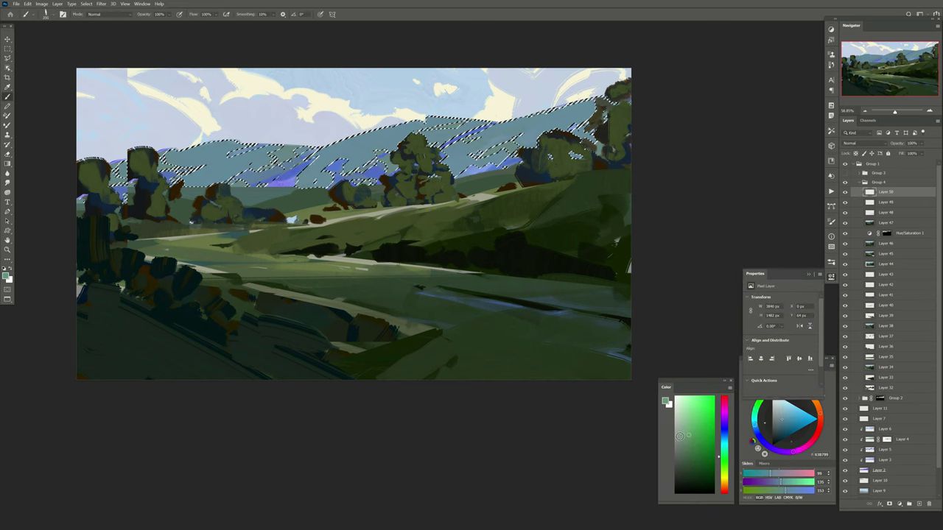
click(721, 475)
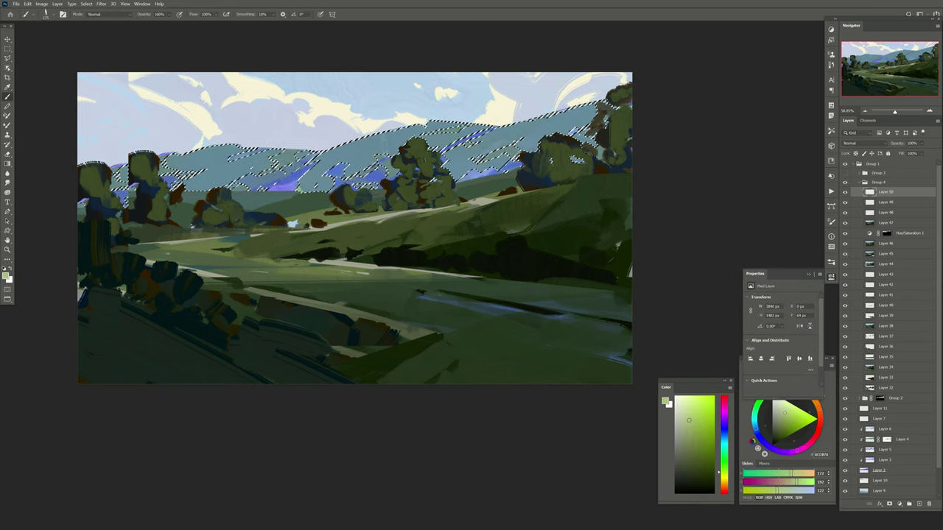
mouse_move(302, 188)
mouse_down()
mouse_move(367, 144)
mouse_move(352, 167)
mouse_move(448, 118)
mouse_move(516, 129)
mouse_up()
drag(427, 169, 515, 132)
drag(170, 177, 273, 155)
drag(435, 166, 523, 136)
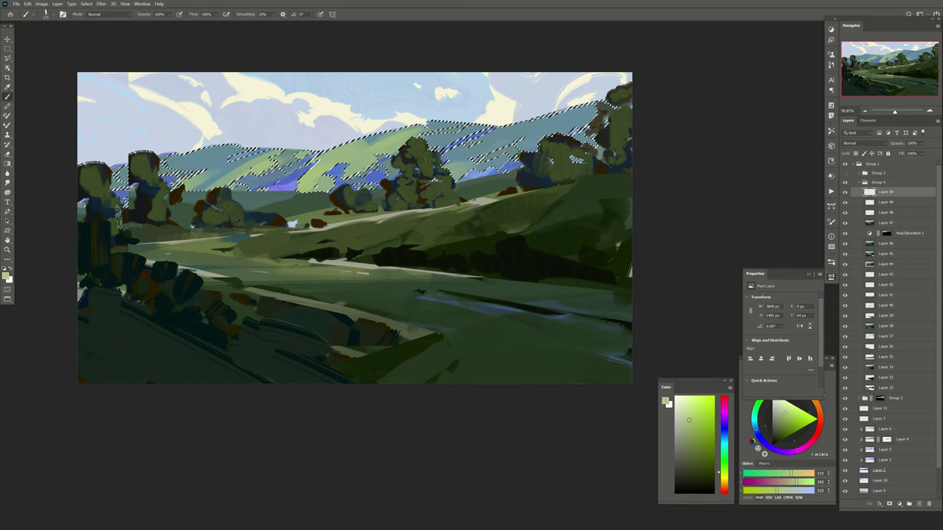
Deselect, erase some highlight strokes, and set the layer opacity to about 71%.
key(ctrl+d)
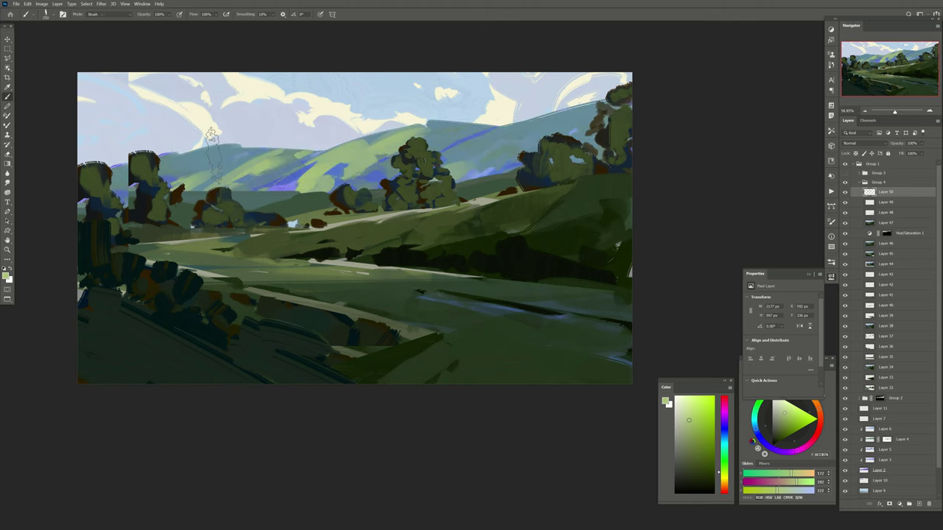
key(e)
mouse_move(916, 153)
mouse_down()
mouse_move(904, 153)
mouse_move(916, 155)
mouse_up()
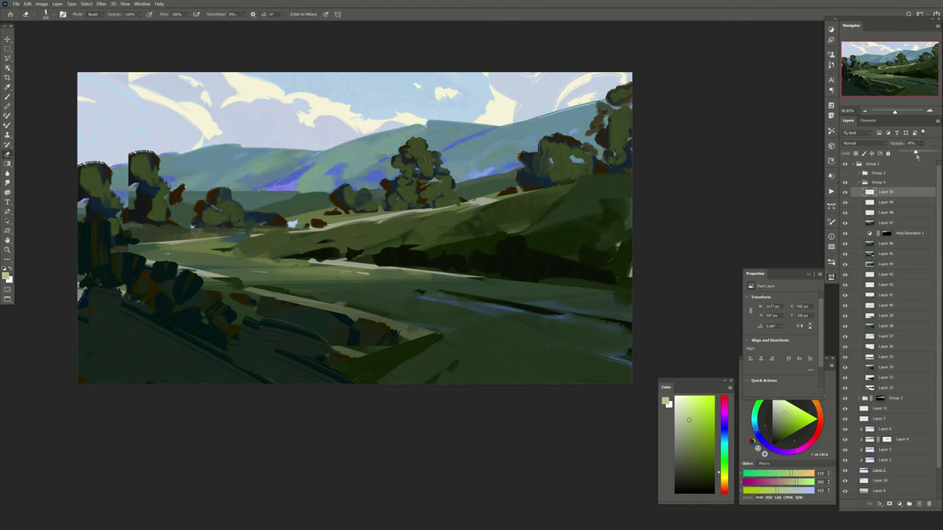
drag(408, 136, 298, 193)
drag(237, 165, 279, 153)
drag(916, 153, 926, 152)
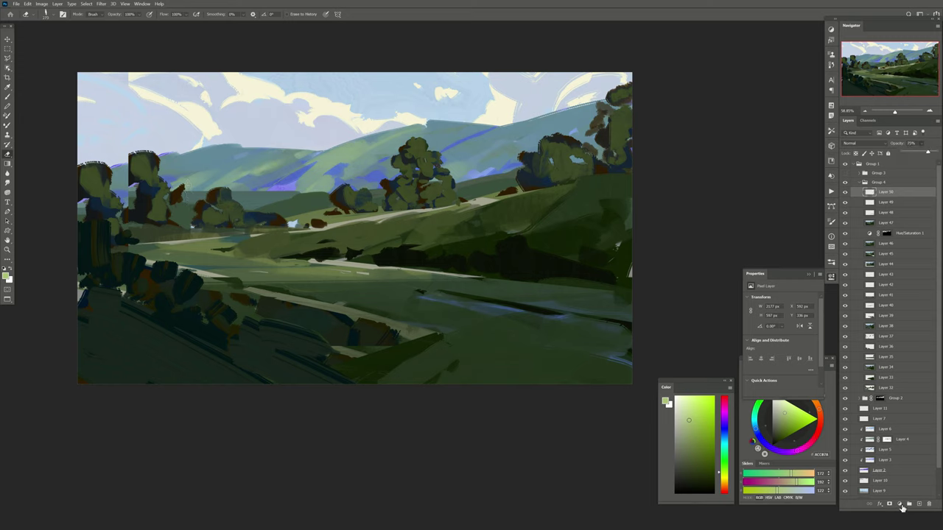
Add a Hue/Saturation adjustment layer above the hill highlights.
click(899, 505)
click(898, 427)
right_click(906, 193)
Clip the Hue/Saturation layer to the hill highlights and nudge saturation down slightly.
click(868, 331)
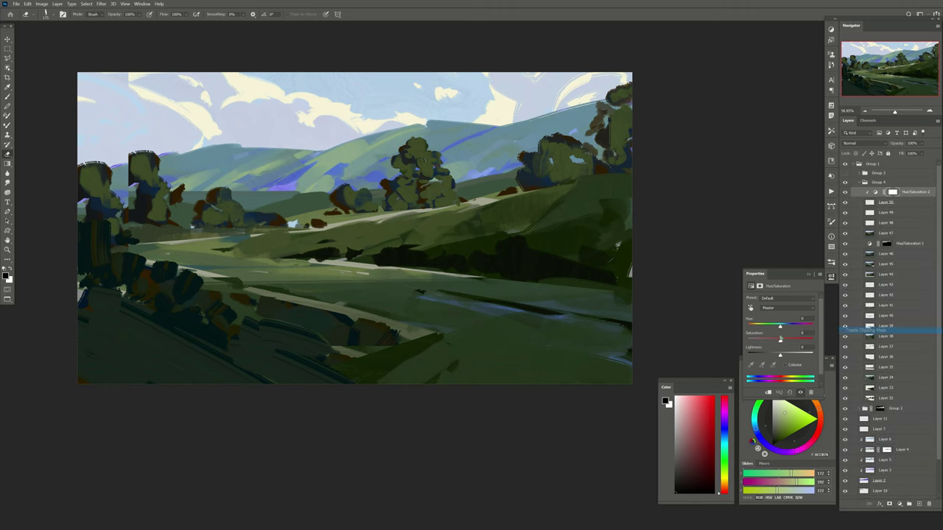
drag(779, 340, 775, 342)
click(918, 505)
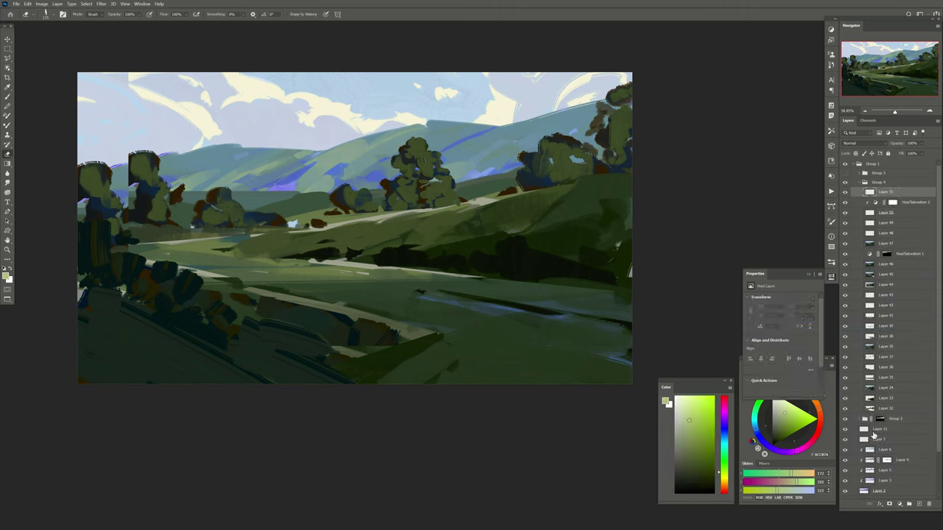
Add a Vibrance adjustment with lowered vibrance and mirror the canvas horizontally.
click(900, 504)
click(903, 424)
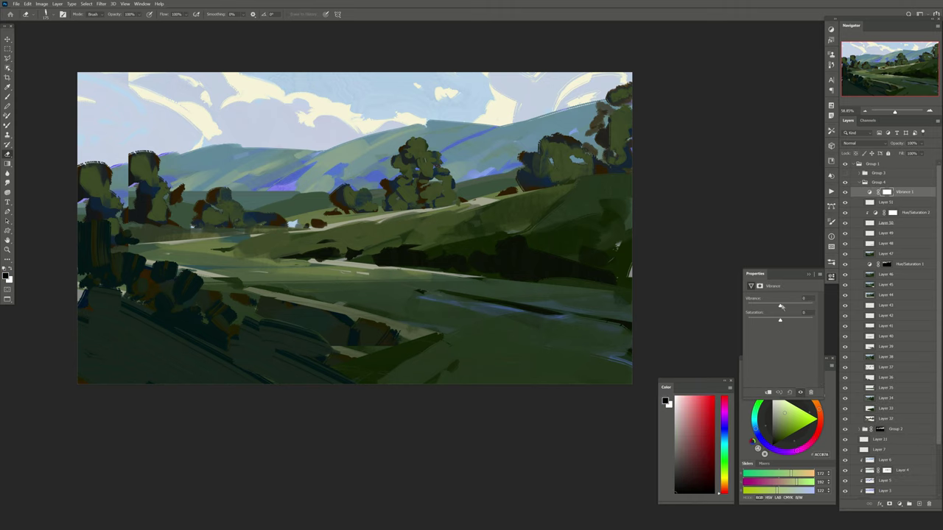
drag(793, 305, 783, 309)
key(ctrl+shift+alt+n)
Select the sunlit tree canopies and hill crests using Select > Focus Area.
key(h)
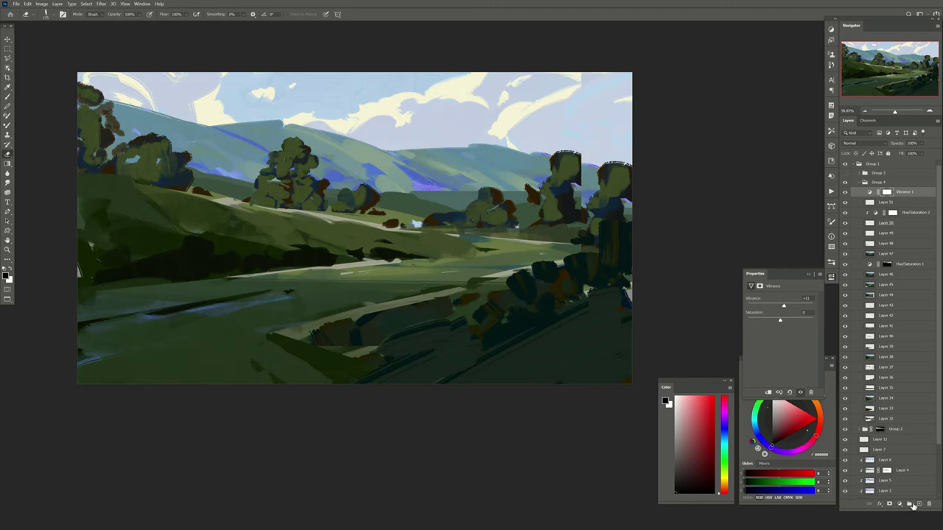
drag(376, 366, 396, 371)
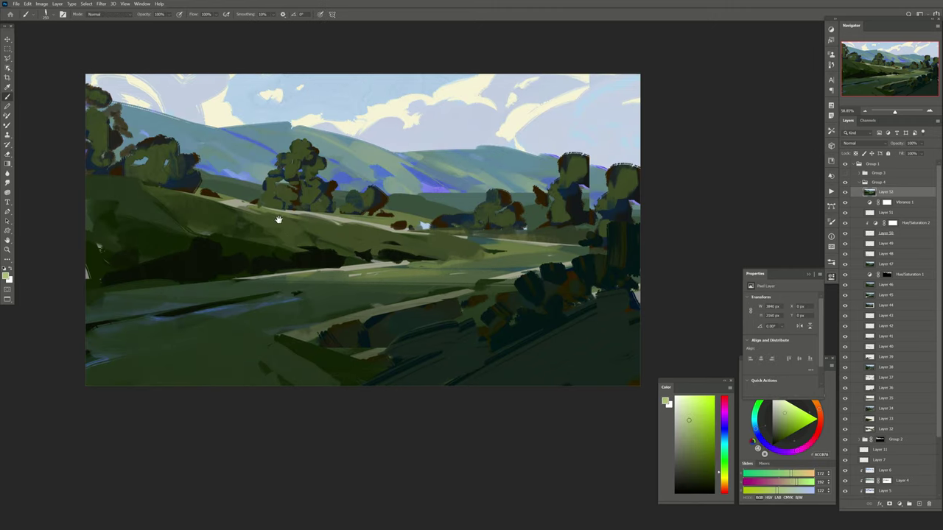
click(86, 3)
click(88, 77)
key(Return)
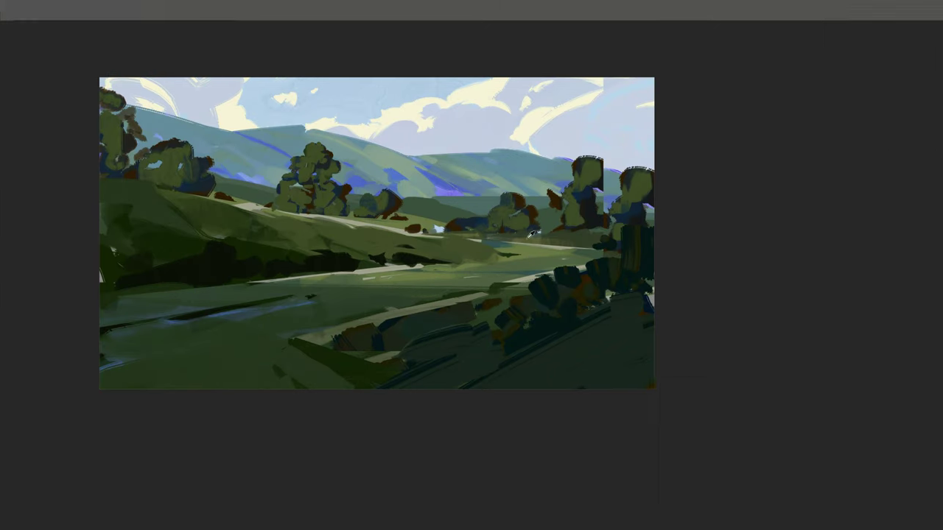
Paint olive 6A7544 into the selection, deselect, and erase it back on the left trees.
alt+click(317, 236)
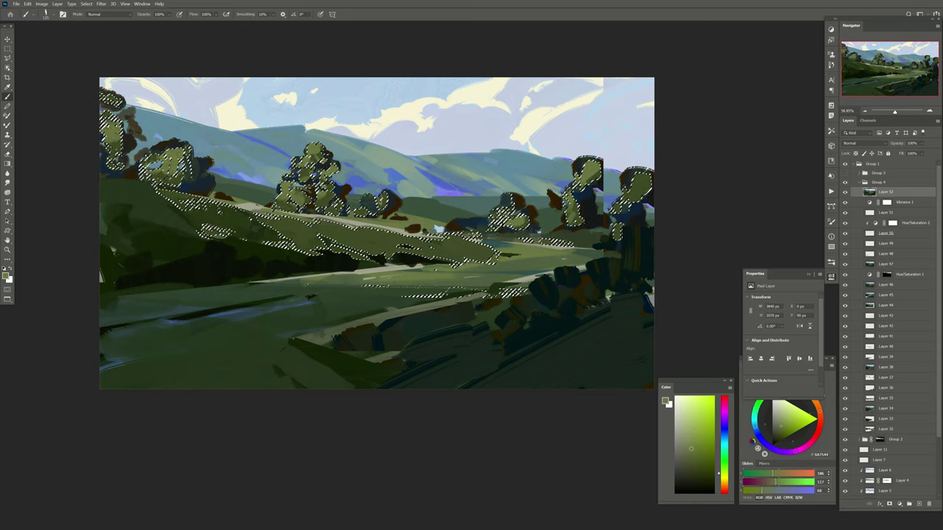
key(ctrl+d)
key(e)
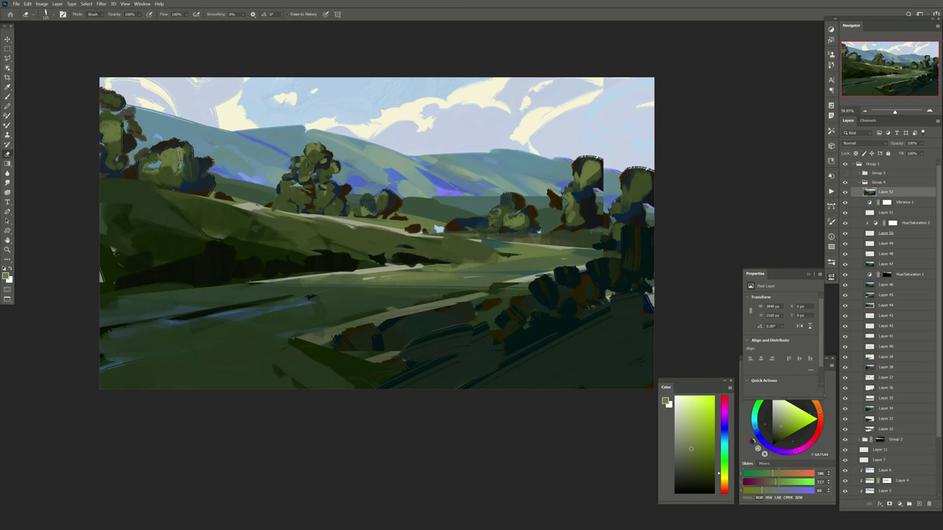
drag(172, 174, 164, 151)
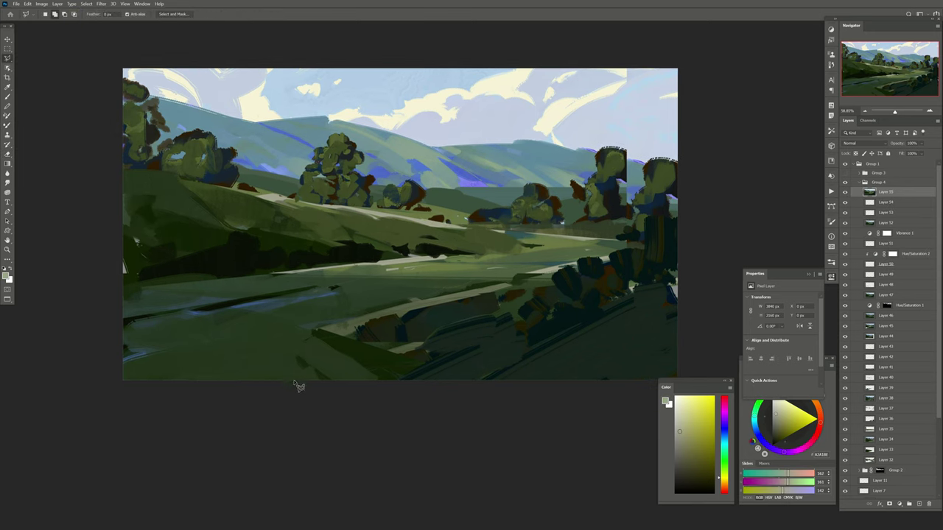
Paint dark green blending strokes across the lower-left and lower-middle foreground.
key(b)
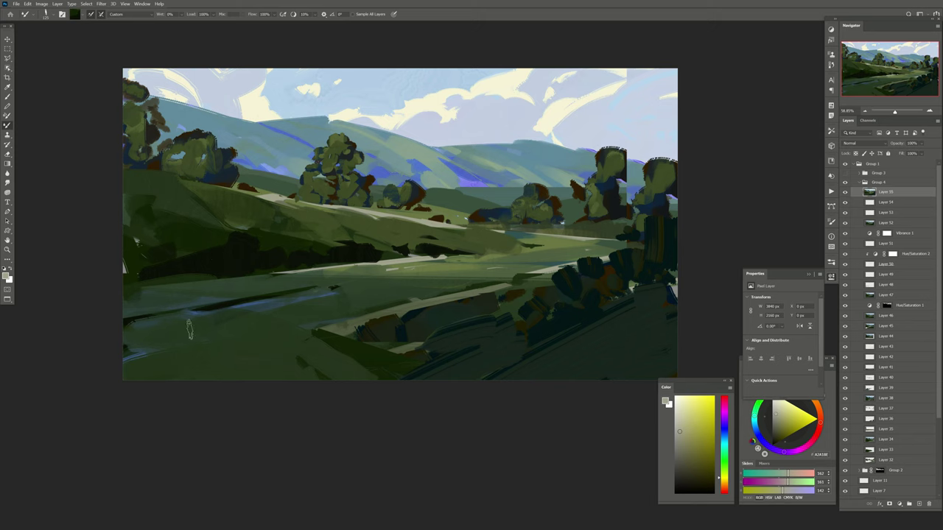
mouse_move(189, 320)
mouse_down()
mouse_move(127, 361)
mouse_move(129, 377)
mouse_up()
drag(169, 335, 138, 358)
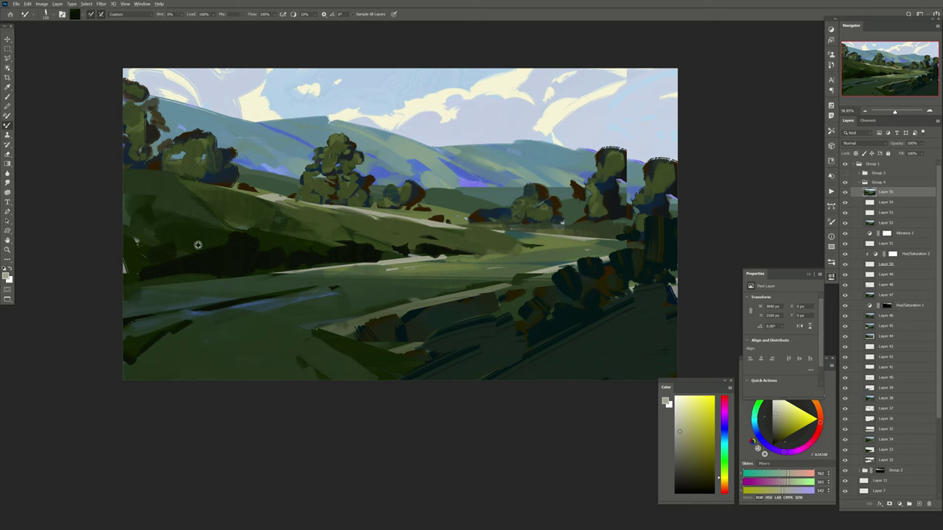
drag(186, 321, 126, 377)
drag(312, 343, 376, 377)
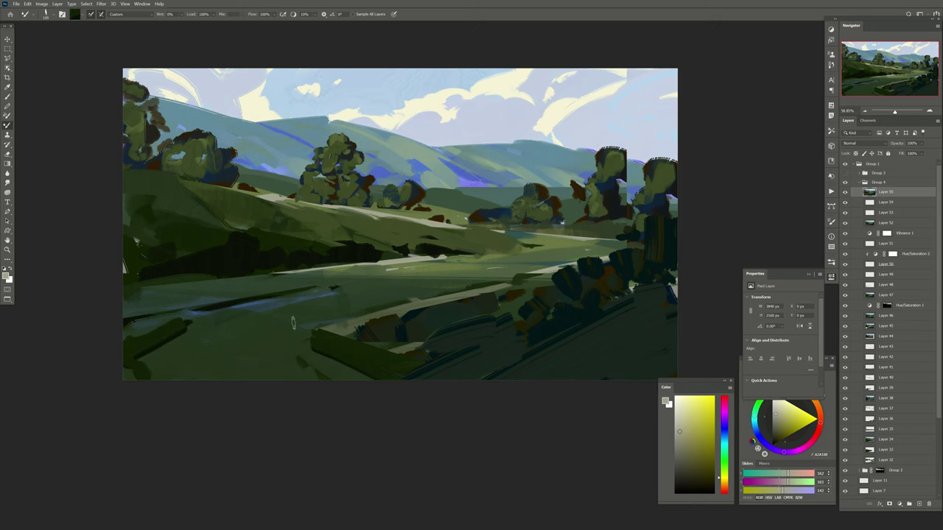
drag(312, 344, 374, 377)
drag(317, 361, 299, 384)
drag(354, 329, 444, 365)
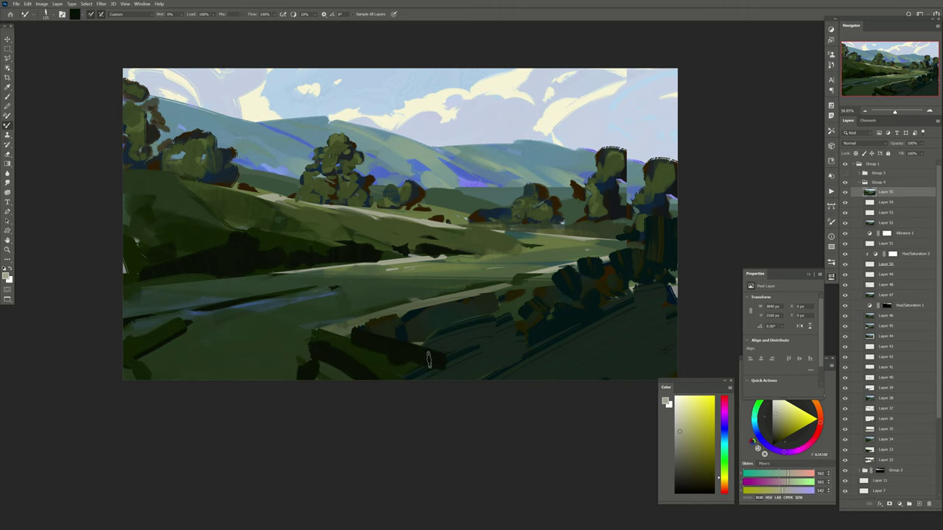
Darken the lower-right trees and add a row of dark bushes mid-foreground.
mouse_move(562, 316)
mouse_down()
mouse_move(539, 307)
mouse_move(637, 347)
mouse_up()
drag(626, 309, 574, 393)
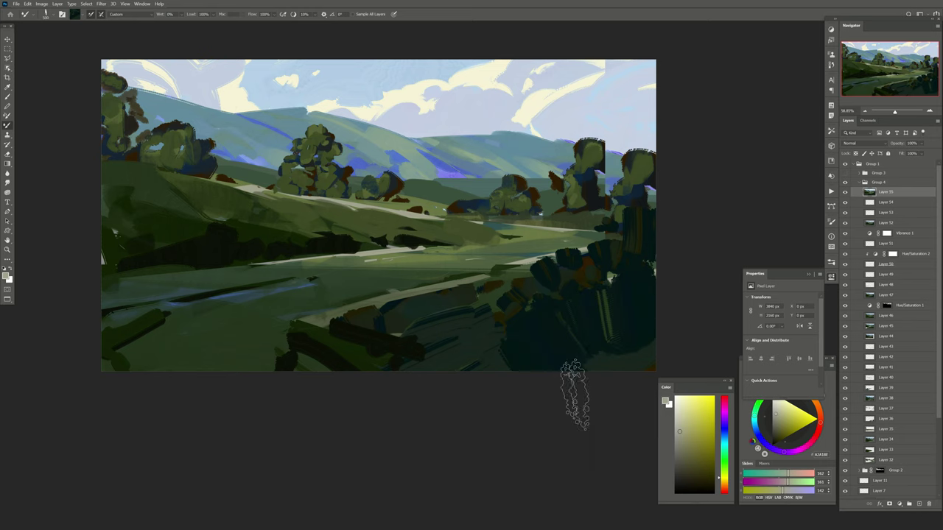
drag(454, 335, 479, 315)
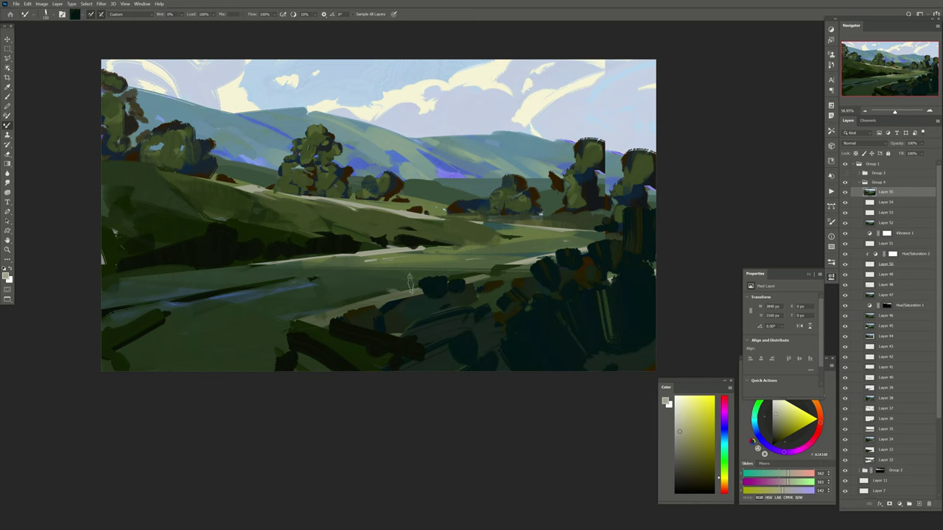
mouse_move(438, 296)
mouse_down()
mouse_move(412, 283)
mouse_move(367, 306)
mouse_up()
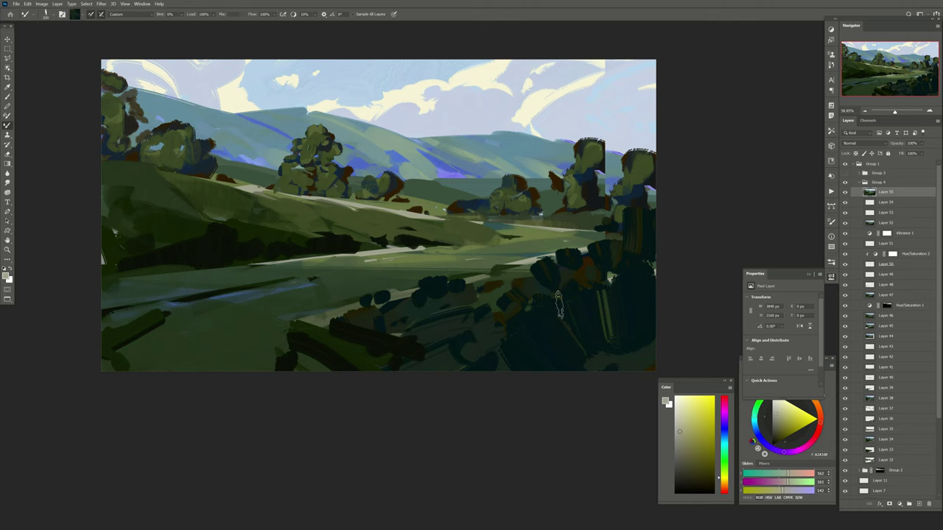
mouse_move(558, 303)
mouse_down()
mouse_move(562, 346)
mouse_move(626, 302)
mouse_move(564, 357)
mouse_up()
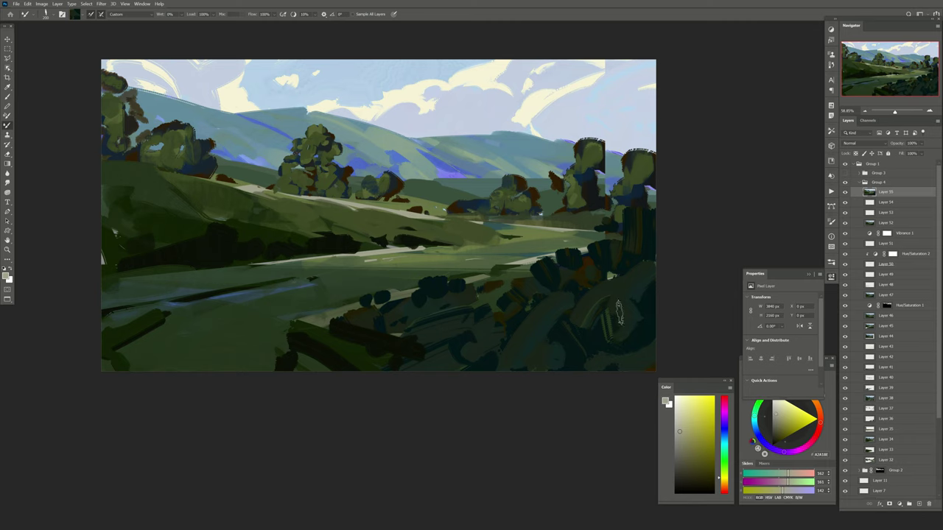
drag(556, 316, 529, 362)
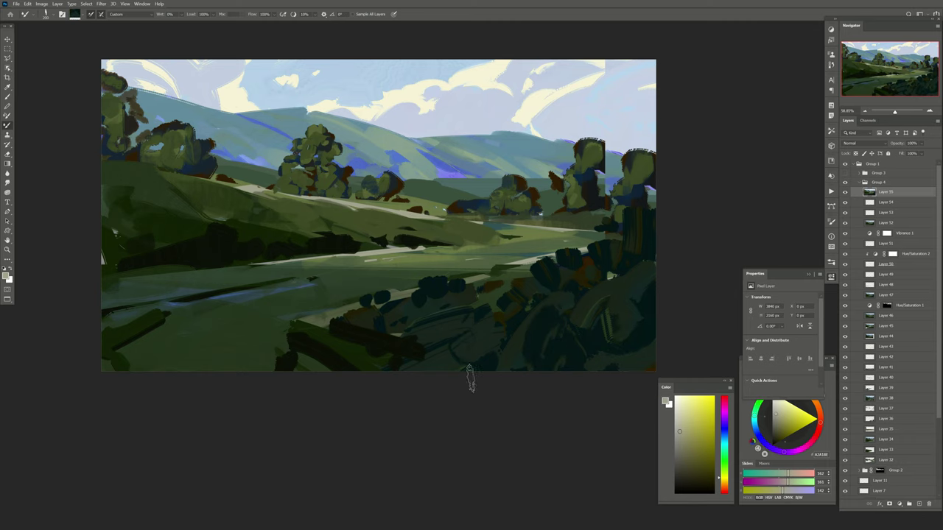
Smear lighter green over the dark foreground strokes, especially at lower left.
alt+click(401, 353)
drag(407, 341, 364, 330)
drag(283, 360, 215, 325)
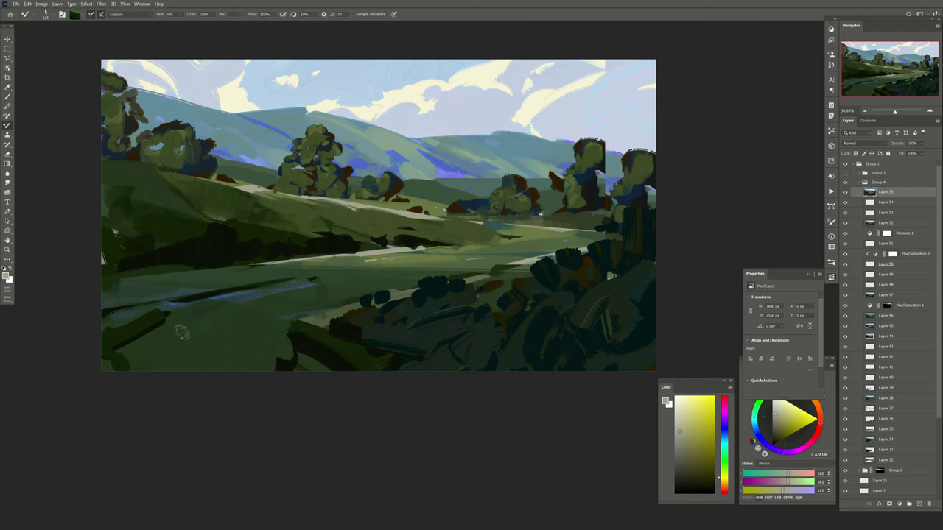
mouse_move(157, 326)
mouse_down()
mouse_move(189, 336)
mouse_move(199, 329)
mouse_up()
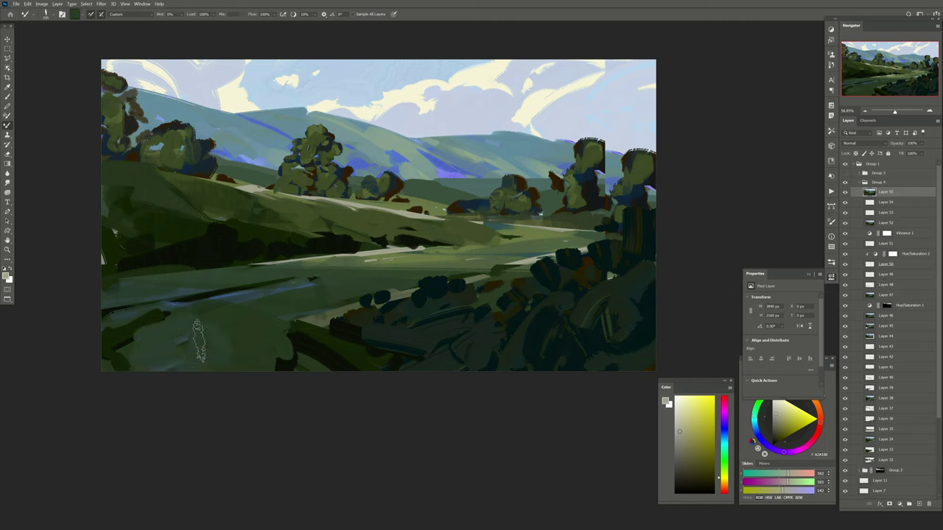
Hide Layer 55, erase lower-left dark paint, flip horizontally and add Layer 56.
click(845, 193)
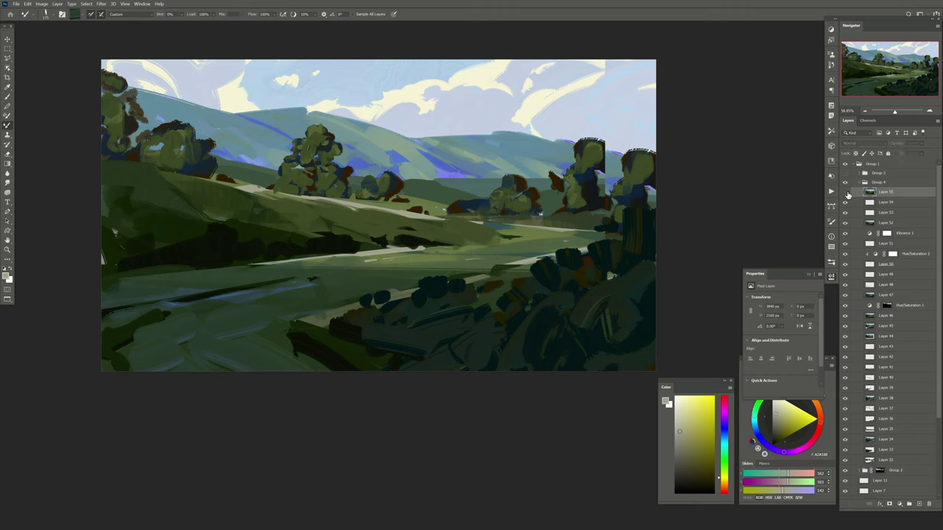
key(e)
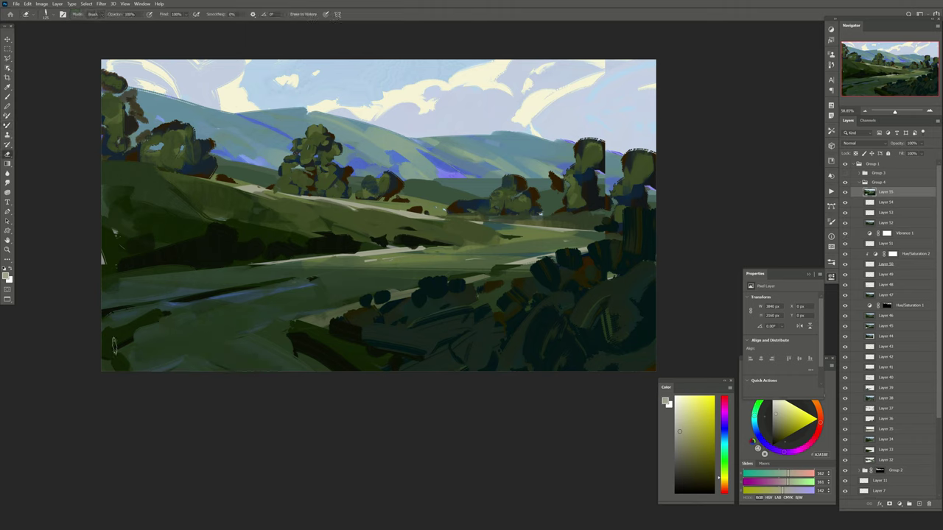
drag(114, 345, 136, 354)
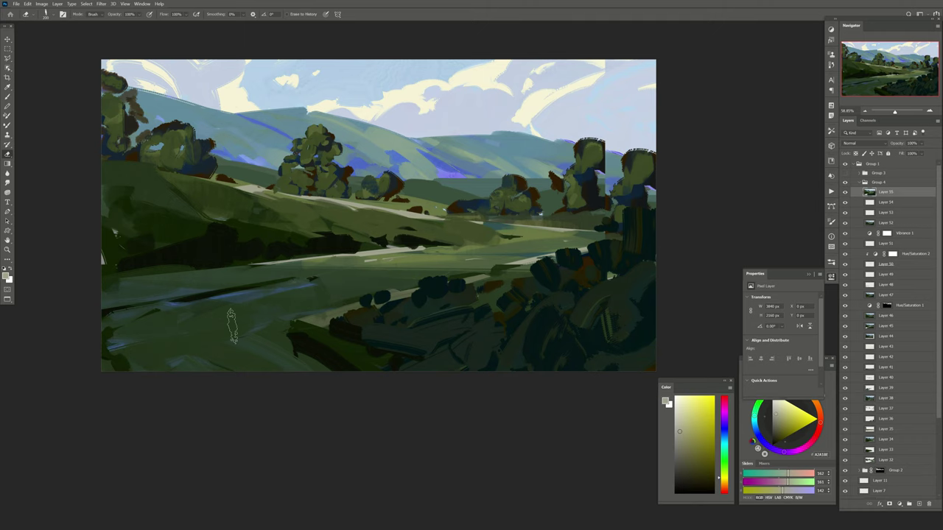
key(h)
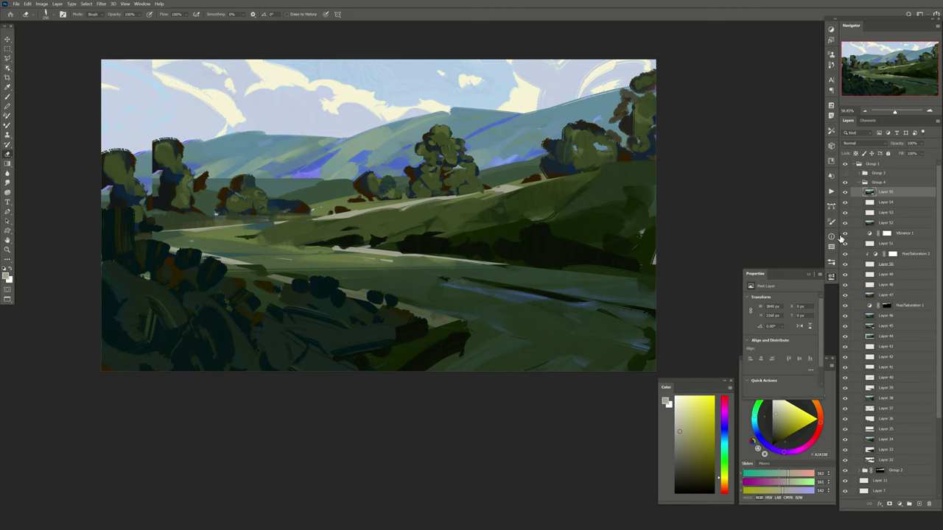
click(918, 505)
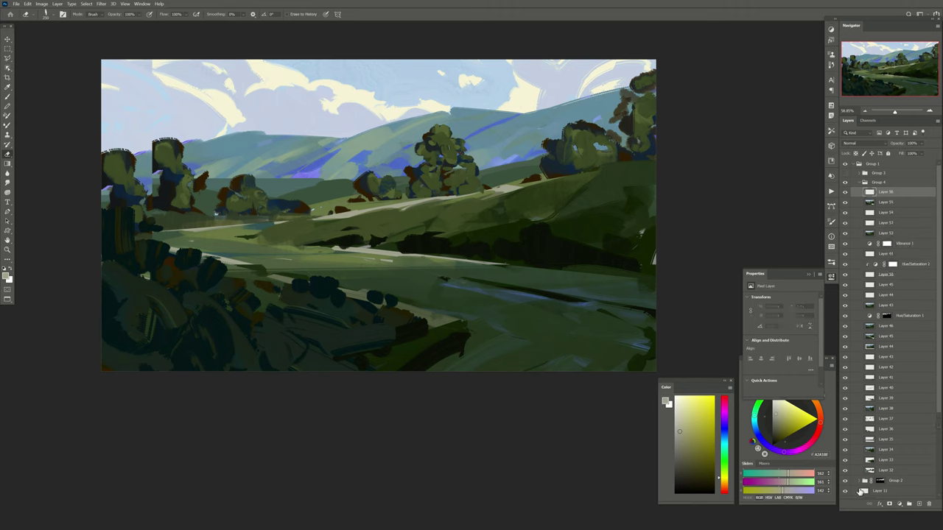
Paint dark foliage clumps with sampled greens around the lower-left trees.
key(b)
alt+click(435, 352)
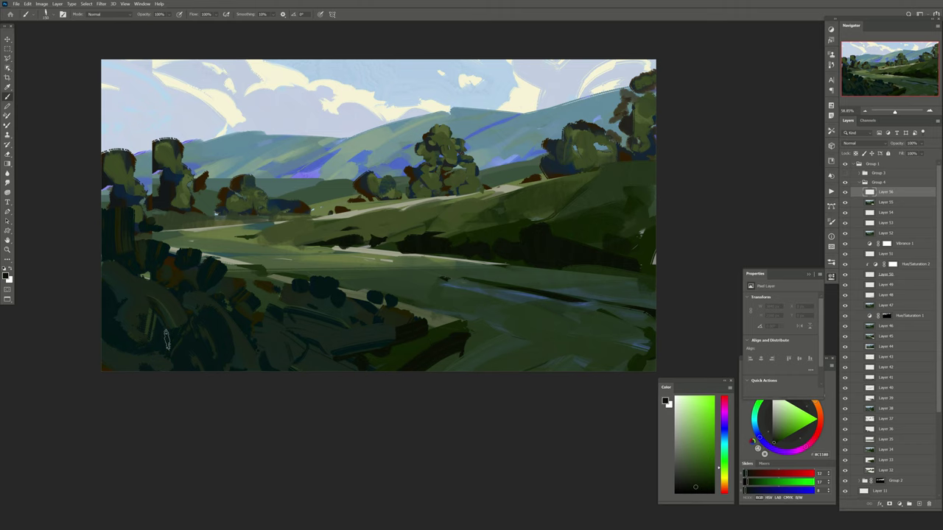
drag(166, 339, 107, 332)
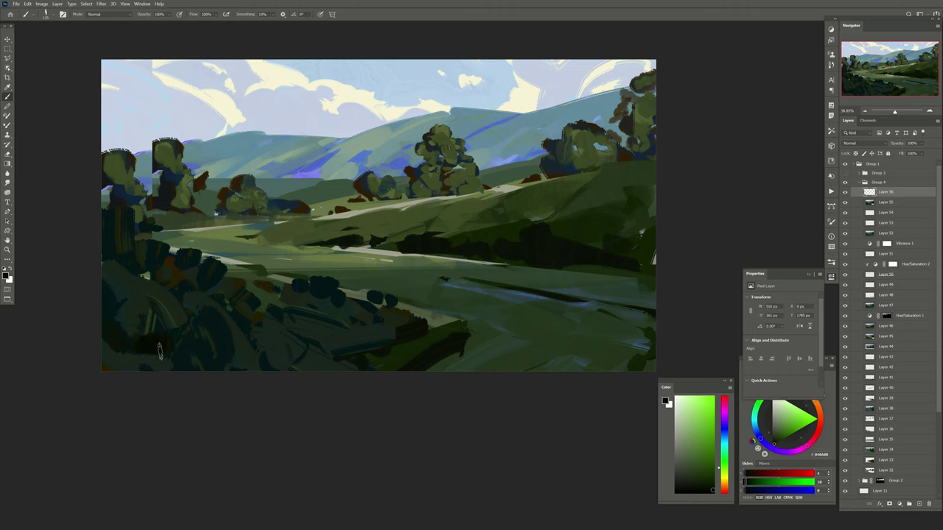
drag(158, 351, 109, 344)
drag(104, 296, 124, 317)
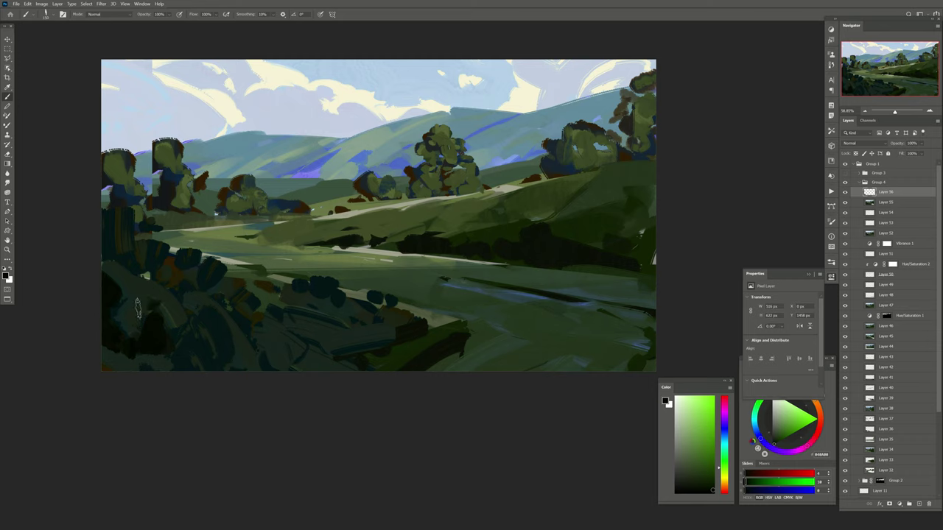
mouse_move(210, 328)
mouse_down()
mouse_move(193, 357)
mouse_move(153, 272)
mouse_up()
alt+click(221, 343)
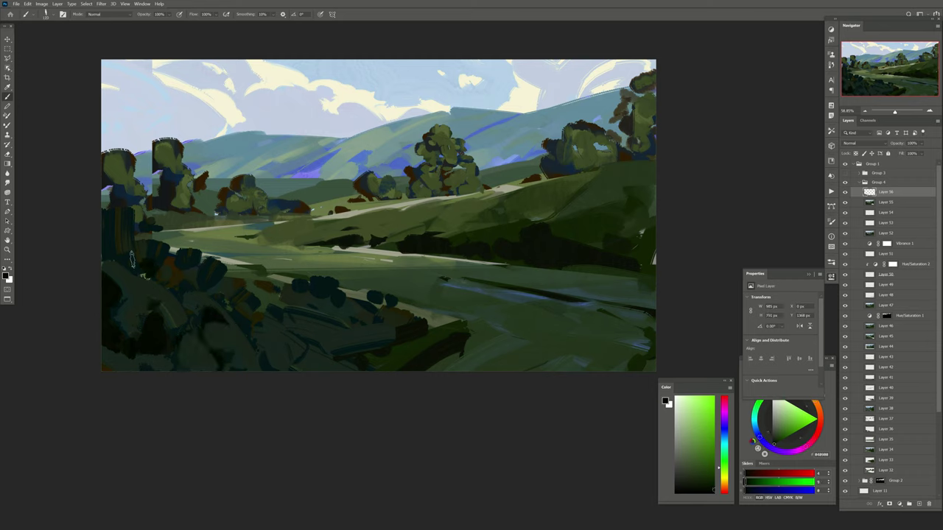
drag(112, 247, 112, 248)
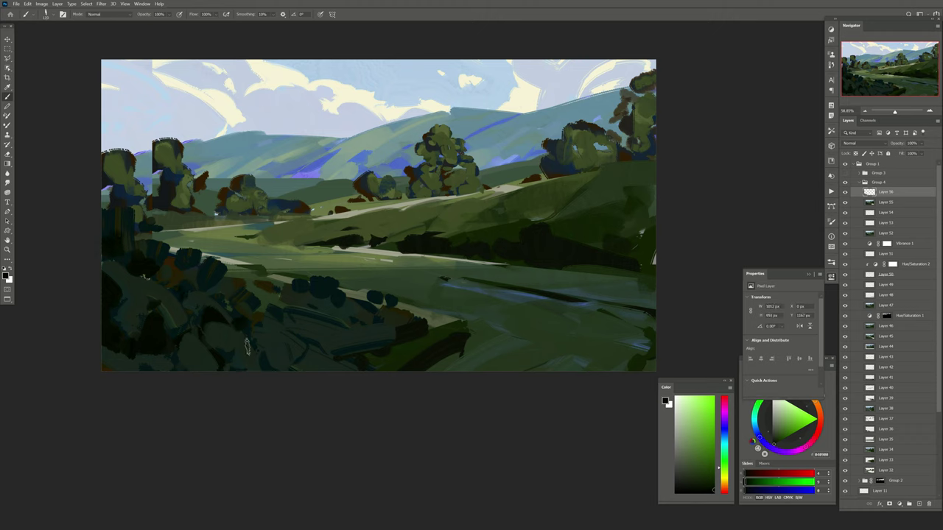
Add dark bush shapes mid-foreground, compare Layer 56 on and off, then add Layer 57.
alt+click(321, 300)
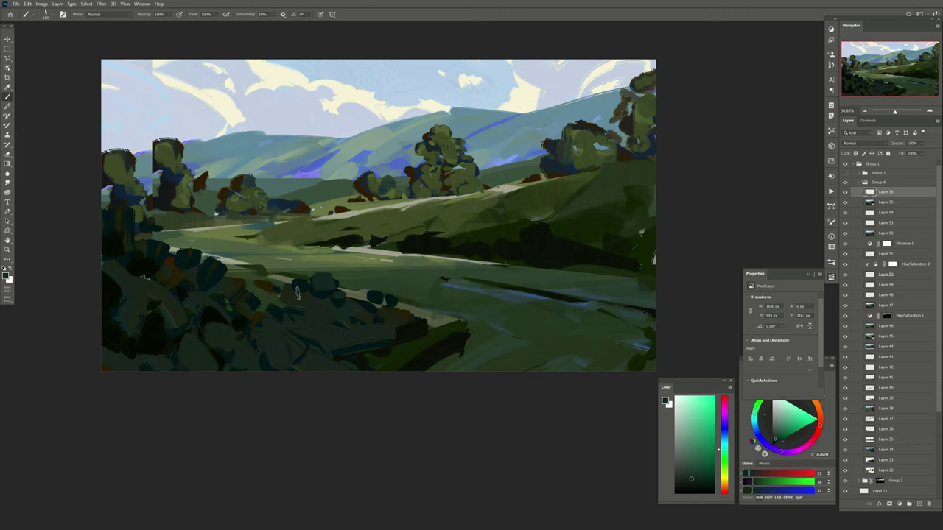
drag(297, 293, 335, 281)
alt+click(317, 305)
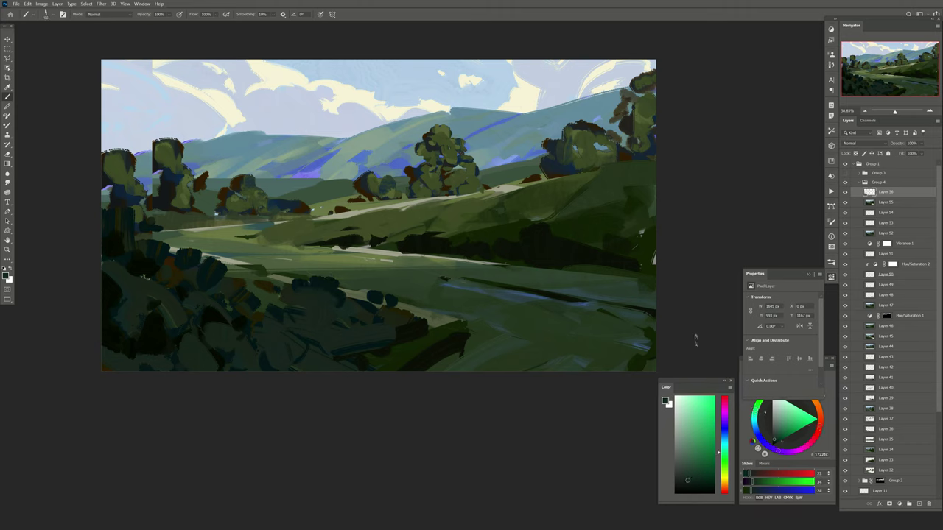
click(845, 192)
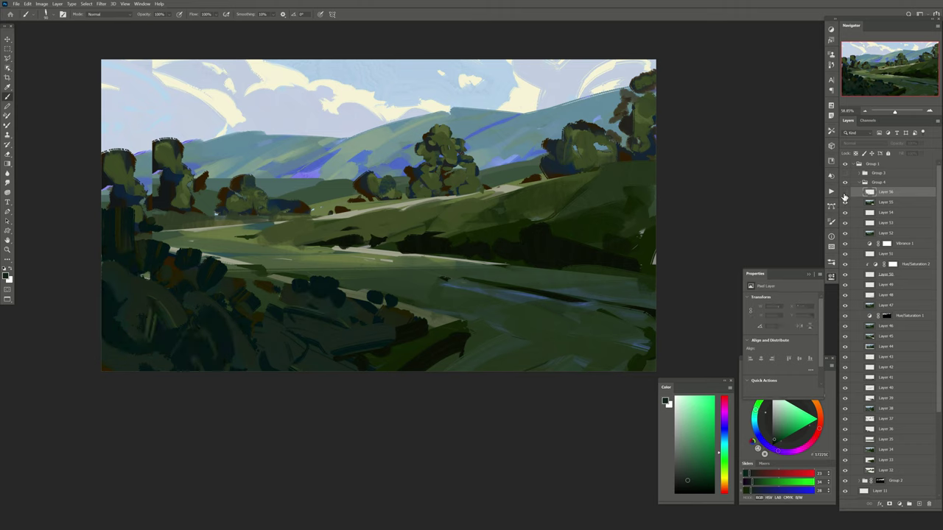
click(845, 193)
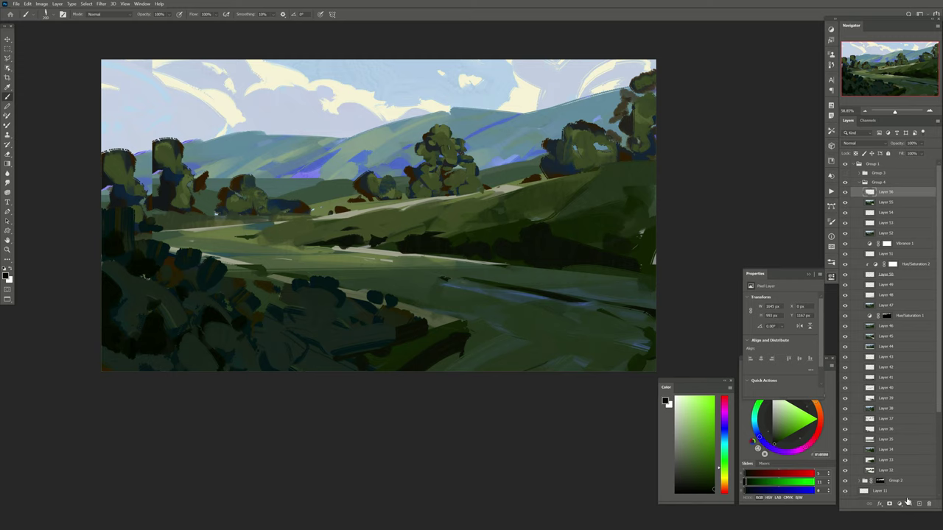
click(918, 505)
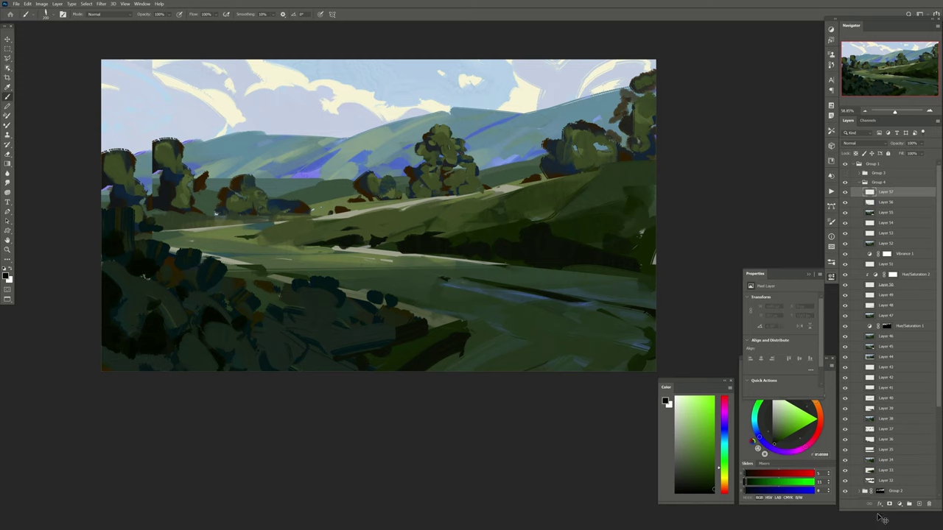
Dab dark mixing-brush strokes onto the left treetops.
mouse_move(138, 171)
mouse_down()
mouse_move(149, 185)
mouse_move(190, 151)
mouse_up()
key(shift+b)
drag(113, 176, 140, 163)
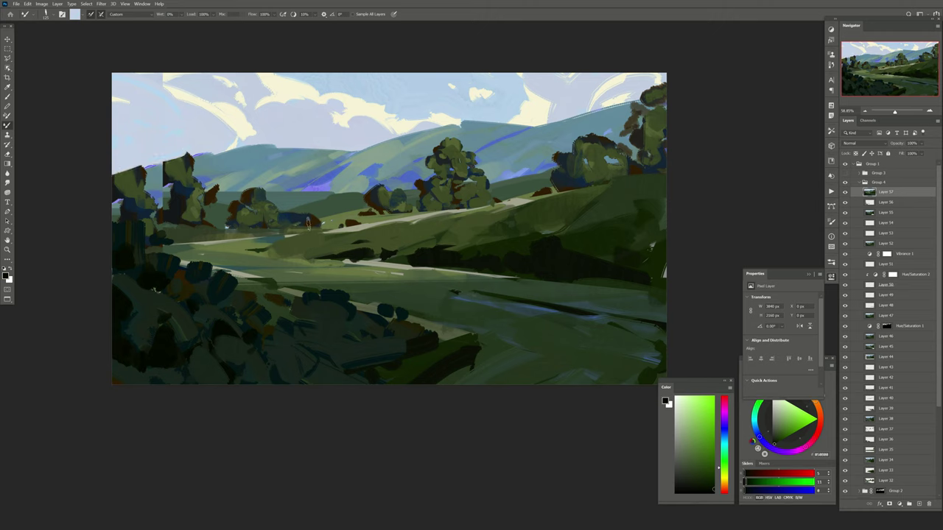
mouse_move(157, 176)
mouse_down()
mouse_move(153, 204)
mouse_move(164, 197)
mouse_up()
mouse_move(158, 137)
mouse_down()
mouse_move(164, 189)
mouse_move(167, 139)
mouse_move(140, 180)
mouse_move(127, 118)
mouse_move(119, 154)
mouse_move(143, 125)
mouse_up()
Undo stray dabs, repaint rounded dark crowns on the left trees, and delete empty Layer 59.
key(bracketright)
key(bracketleft)
key(bracketleft)
key(bracketleft)
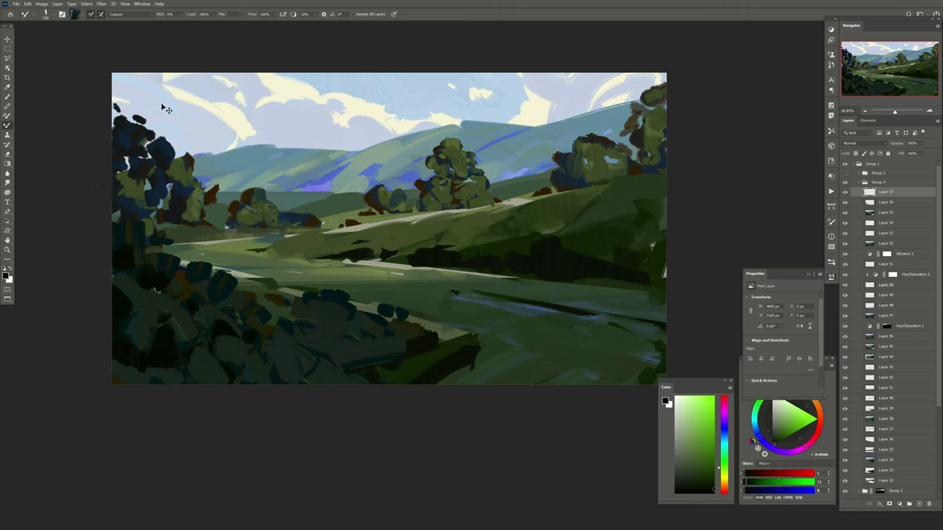
key(ctrl+z)
key(ctrl+z)
key(ctrl+z)
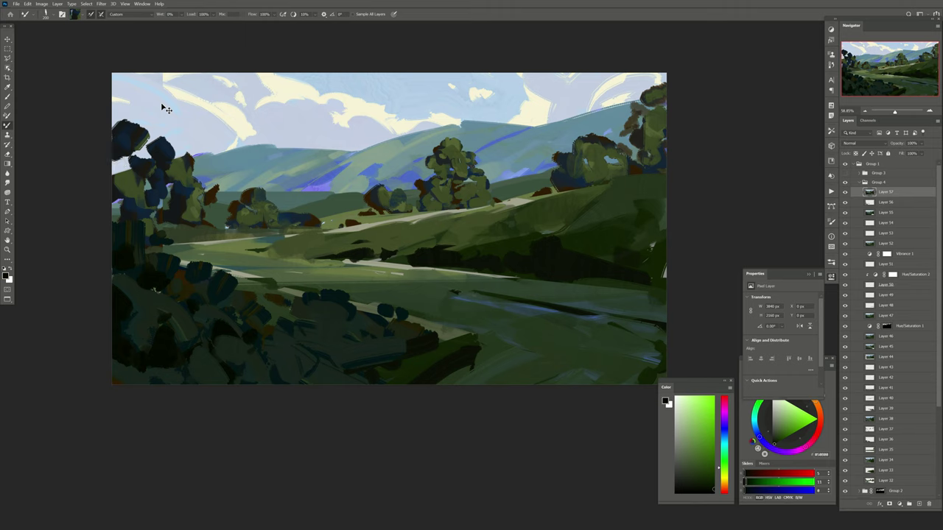
key(ctrl+z)
key(ctrl+z)
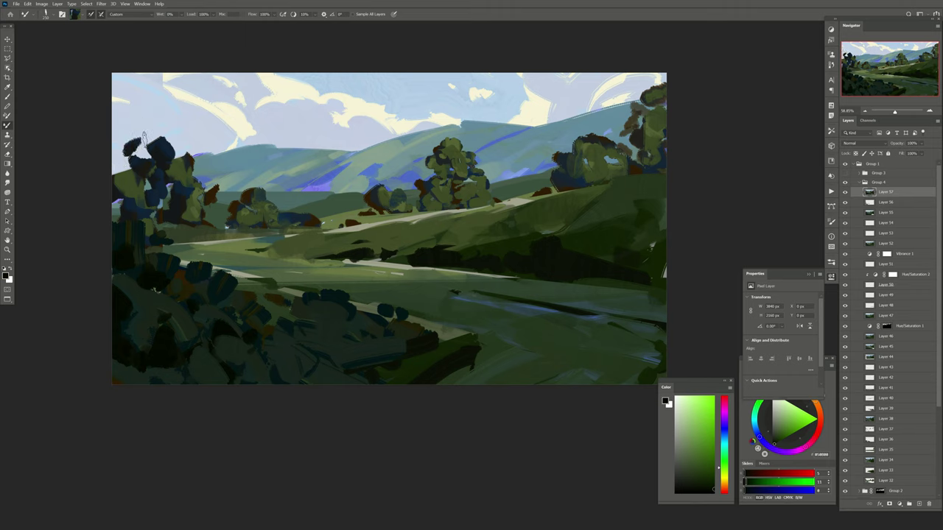
mouse_move(147, 134)
mouse_down()
mouse_move(131, 143)
mouse_move(136, 163)
mouse_move(124, 185)
mouse_move(112, 171)
mouse_up()
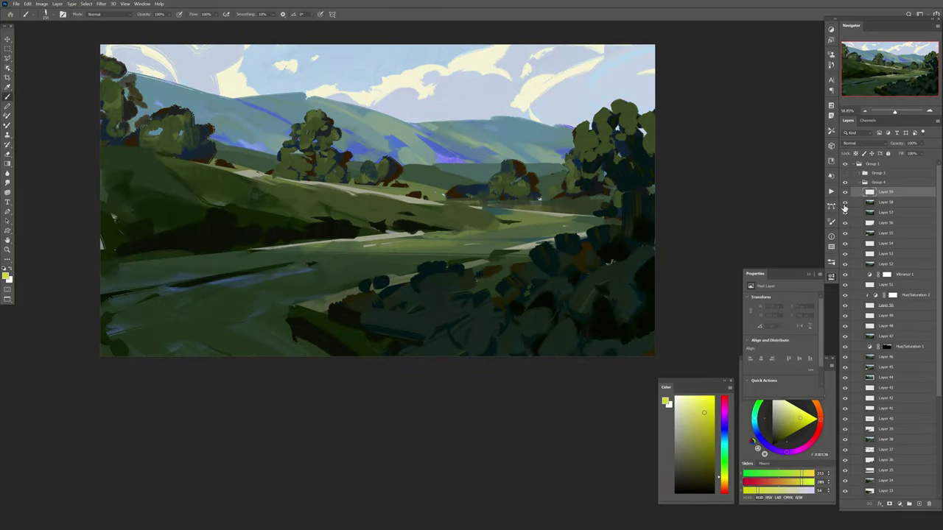
key(Delete)
click(844, 192)
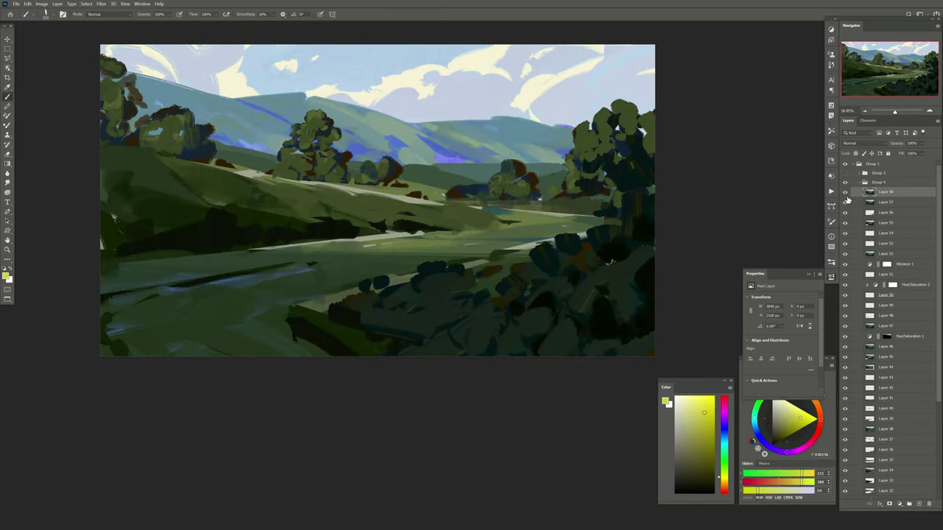
Replace Layer 58 with a new layer and add a muted green stroke to the central tree.
key(Delete)
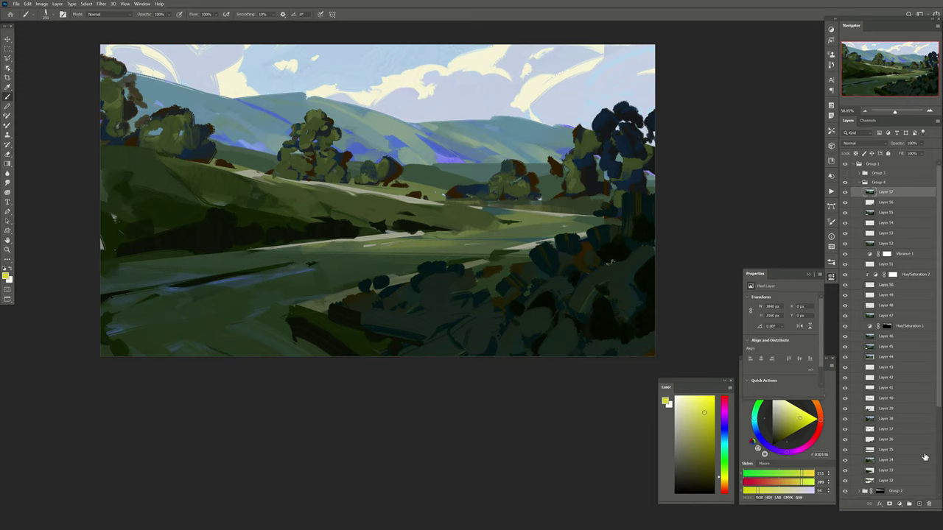
click(918, 507)
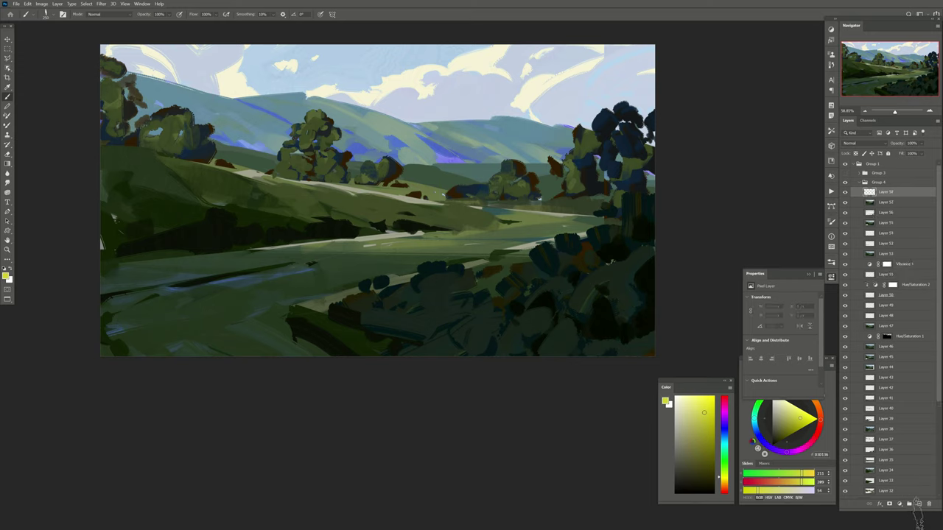
drag(552, 154, 557, 177)
alt+click(309, 116)
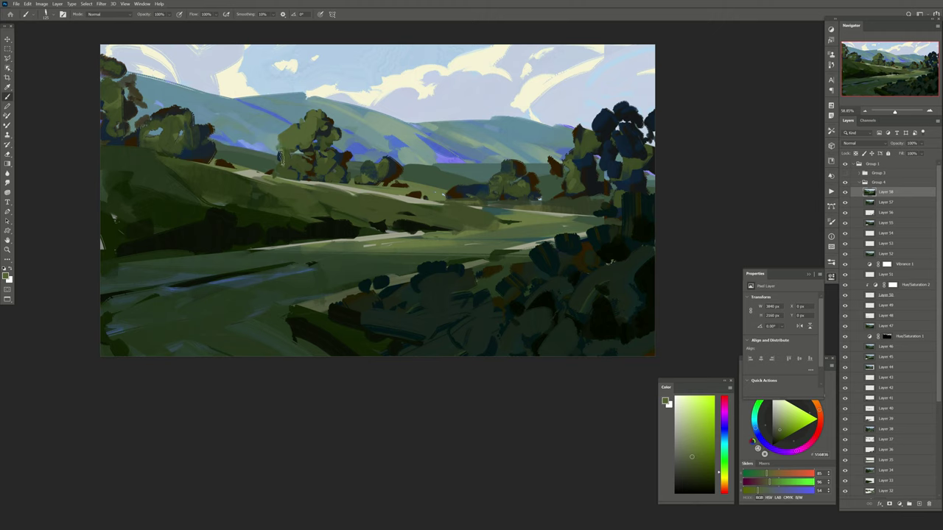
drag(282, 152, 288, 164)
Paint darker green on the left tree and light greens over the right tree canopy.
alt+click(151, 111)
mouse_move(143, 100)
mouse_down()
mouse_move(167, 119)
mouse_move(176, 110)
mouse_up()
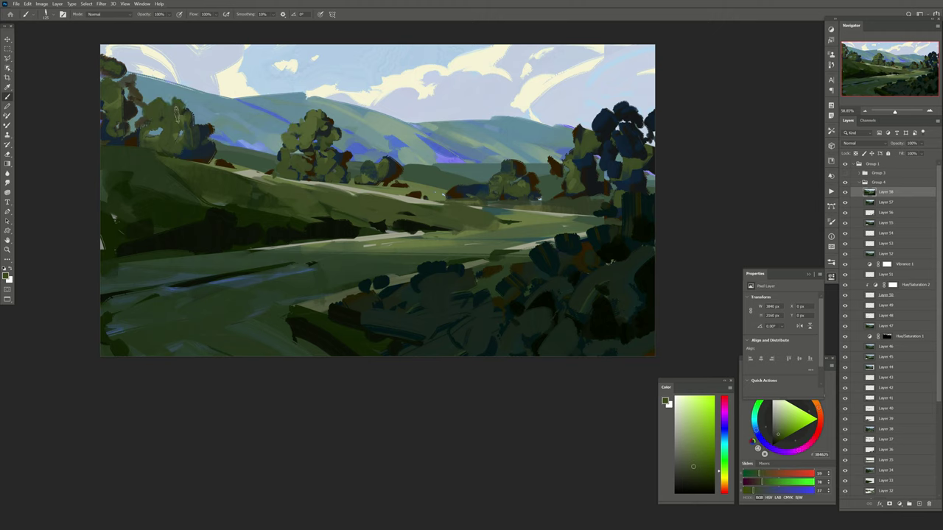
key(bracketright)
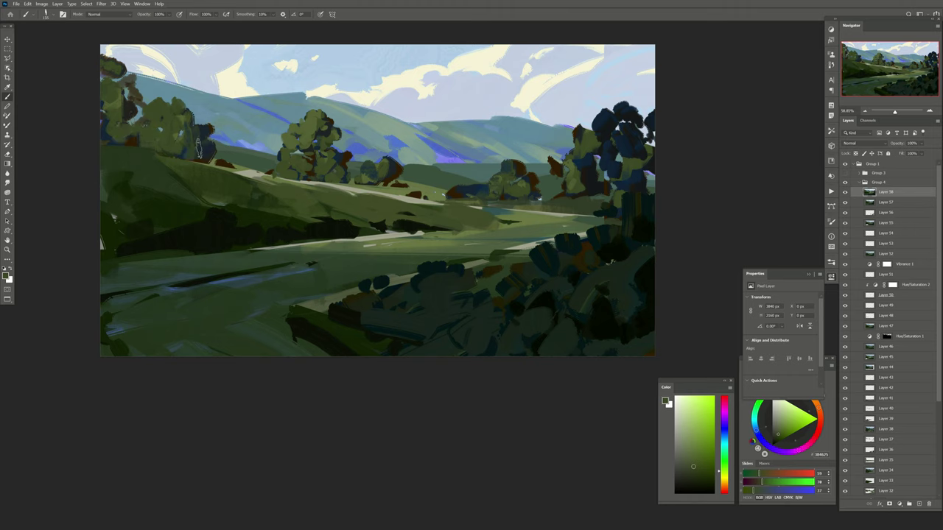
mouse_move(569, 158)
mouse_down()
mouse_move(595, 121)
mouse_move(593, 137)
mouse_move(612, 129)
mouse_move(619, 90)
mouse_up()
mouse_move(615, 129)
mouse_down()
mouse_move(629, 180)
mouse_move(639, 180)
mouse_move(591, 166)
mouse_up()
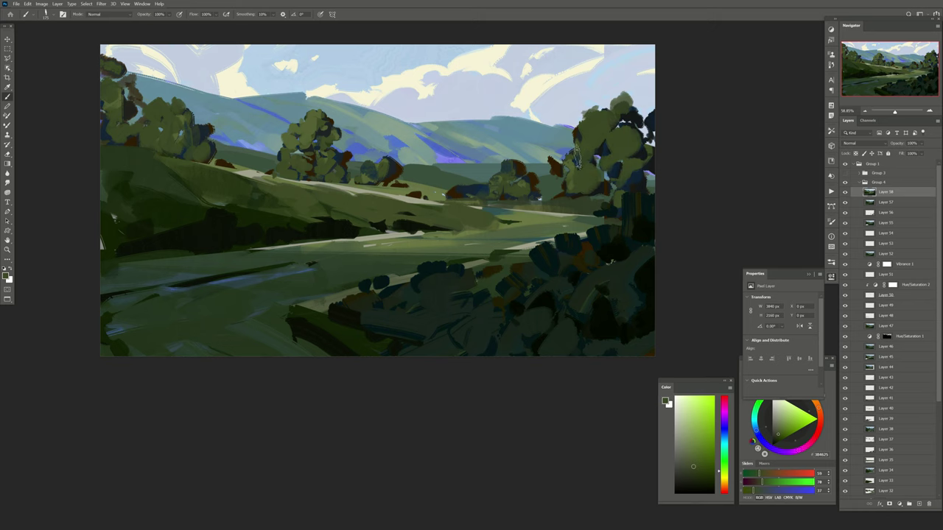
Sample teal, olive green and pale sky blue from the right trees, then add a new layer.
alt+click(543, 154)
alt+click(545, 170)
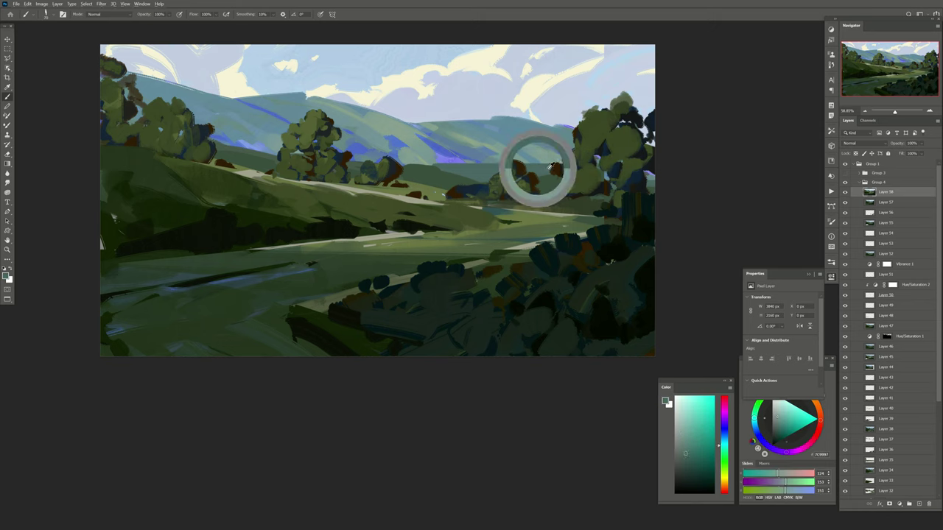
alt+click(578, 177)
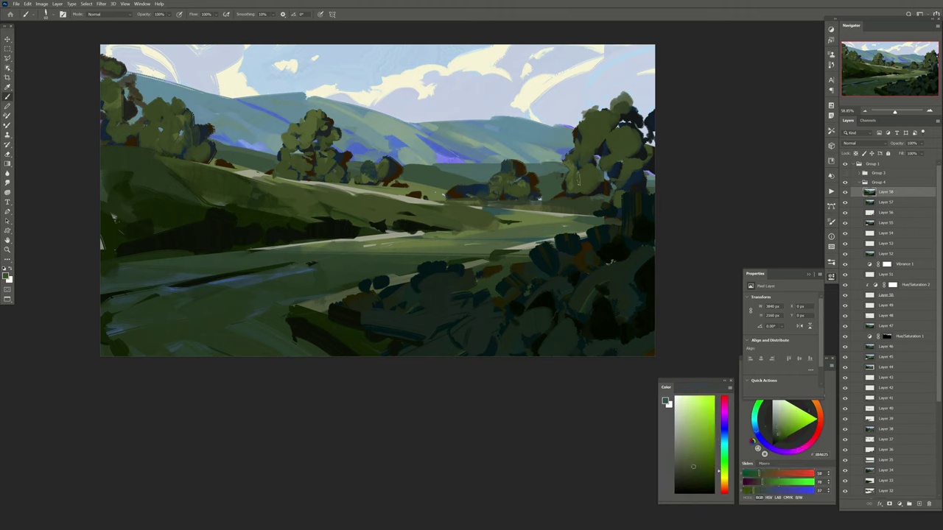
alt+click(618, 100)
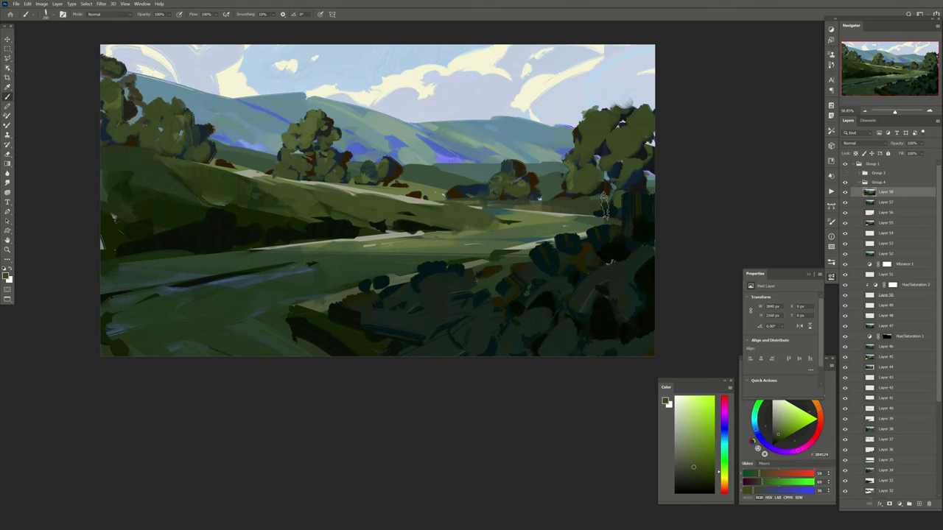
alt+click(611, 102)
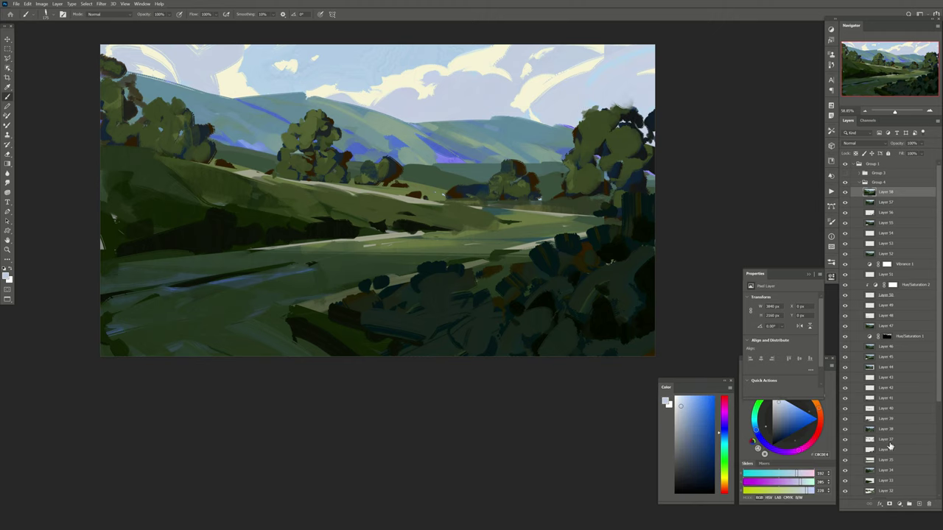
click(908, 505)
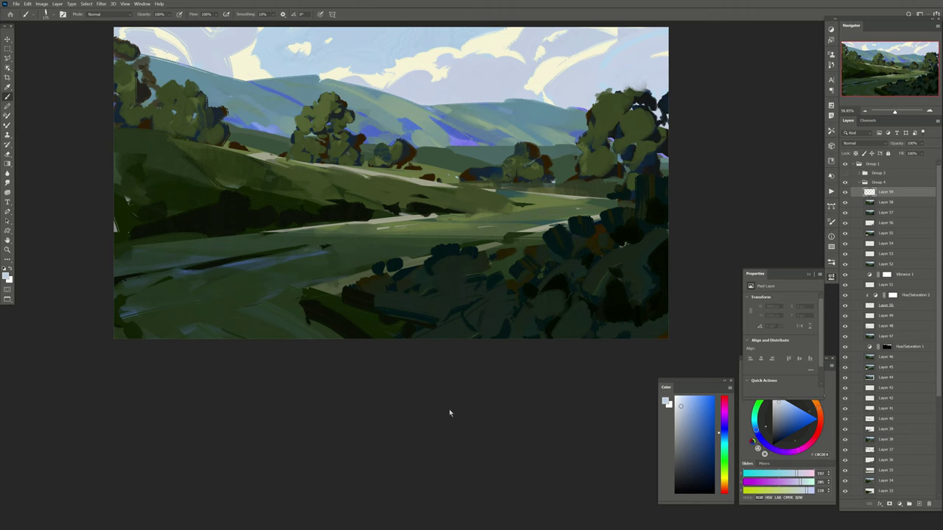
On a new Darken-mode layer, paint blue-grey shadows along the tree lines and left hill edge.
click(908, 505)
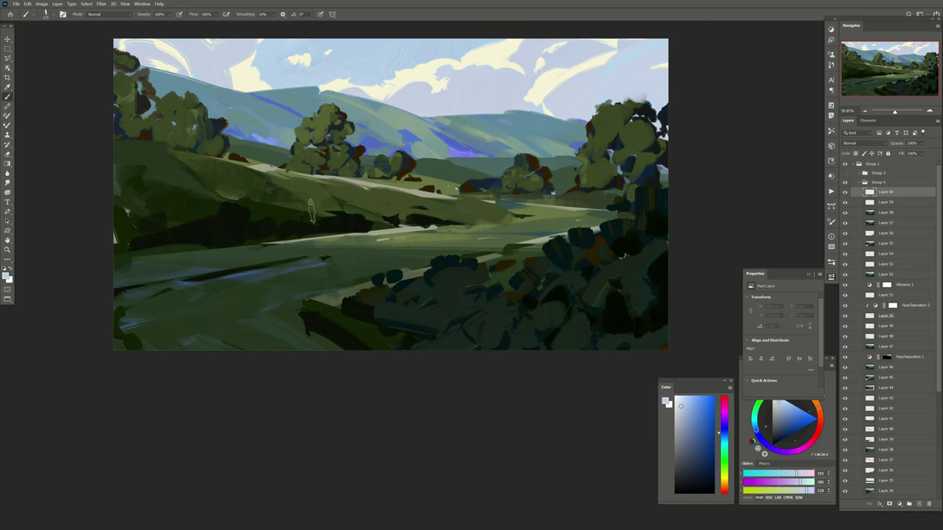
click(857, 142)
click(854, 167)
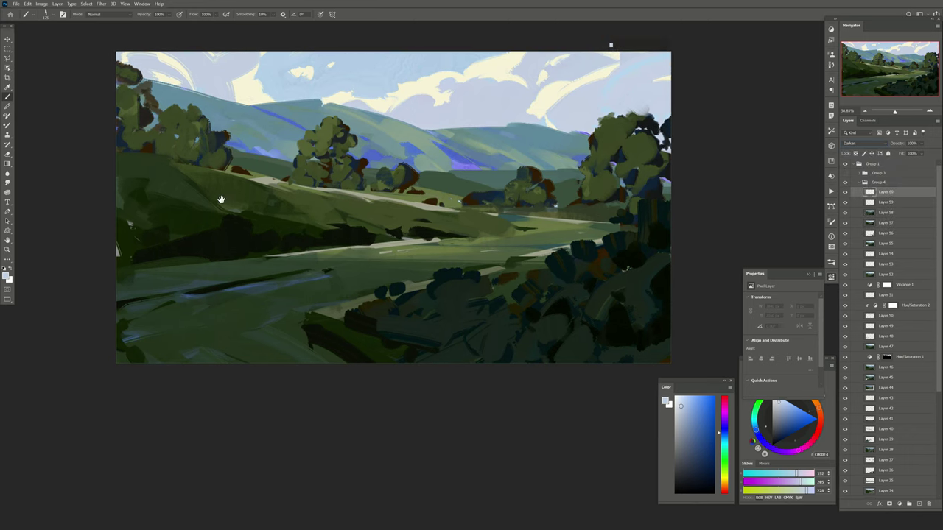
alt+click(408, 169)
mouse_move(376, 177)
mouse_down()
mouse_move(406, 190)
mouse_move(304, 180)
mouse_up()
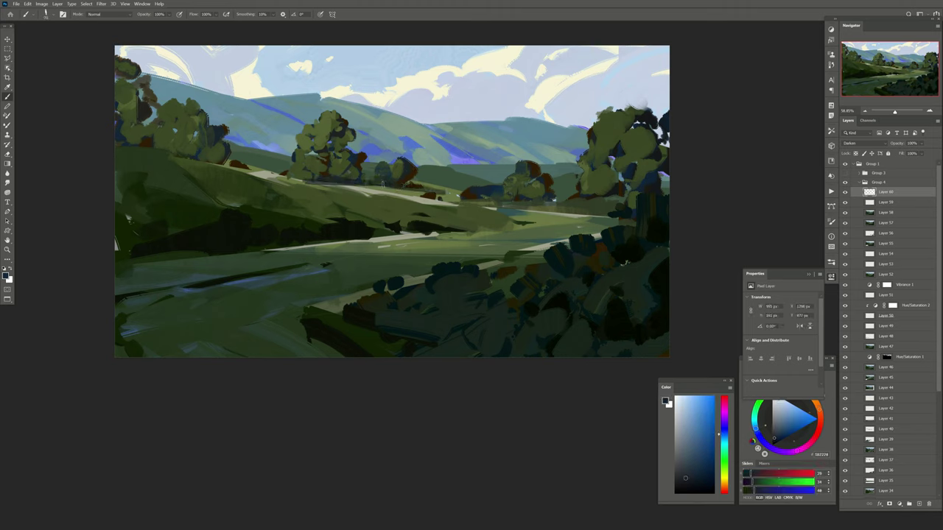
mouse_move(557, 200)
mouse_down()
mouse_move(520, 196)
mouse_move(579, 199)
mouse_move(558, 208)
mouse_move(624, 186)
mouse_move(673, 200)
mouse_up()
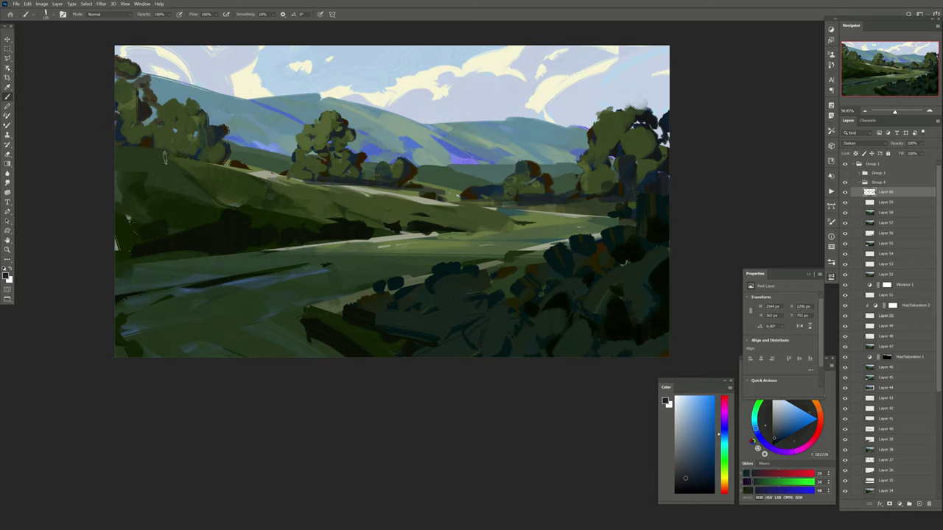
drag(230, 161, 197, 163)
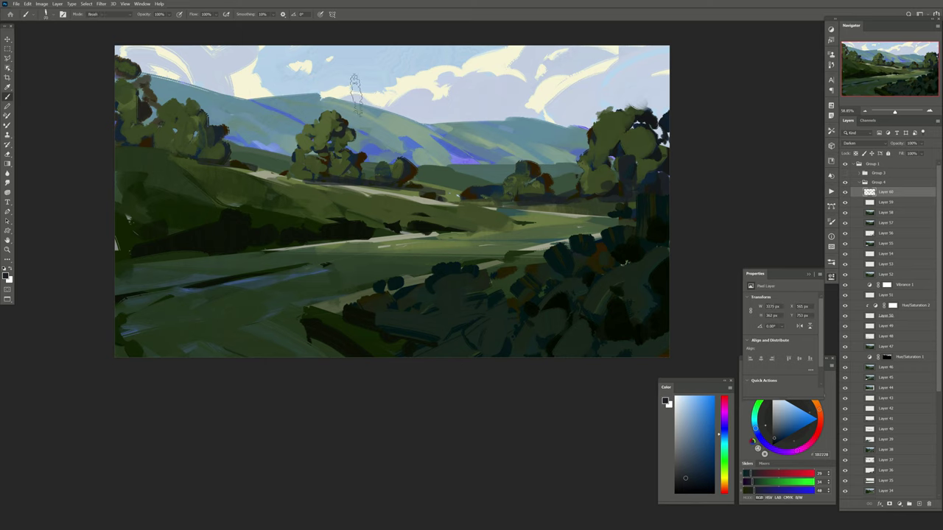
Lasso the middle hill band, mirror to check, set the layer to 76% opacity, and add Layer 61.
key(l)
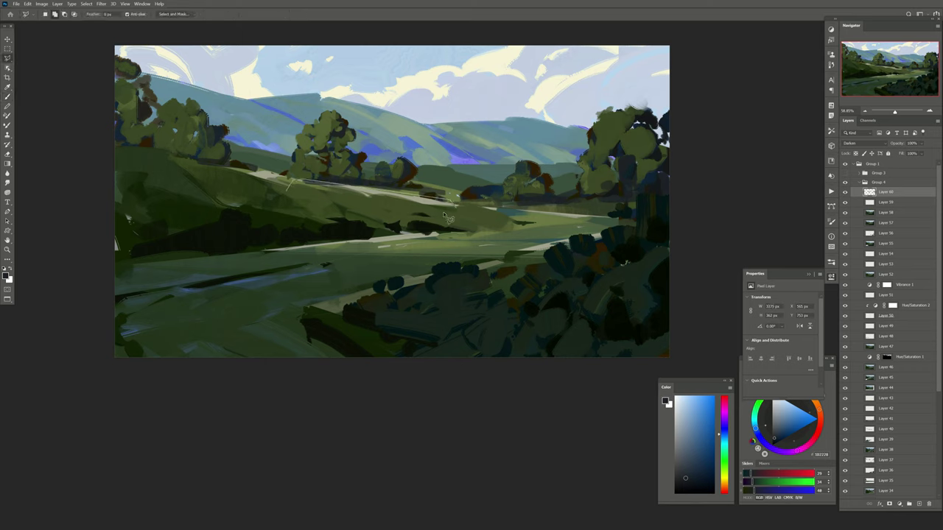
drag(366, 191, 243, 219)
key(ctrl+d)
key(e)
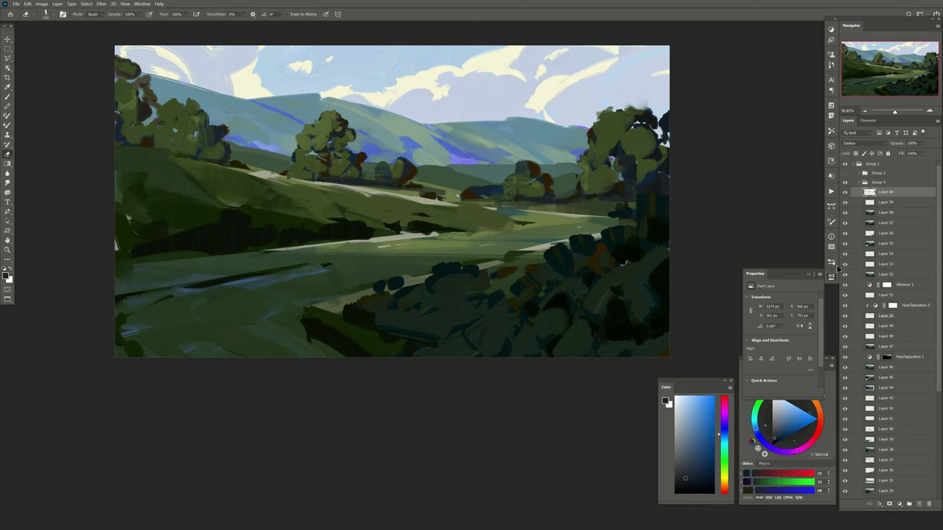
key(h)
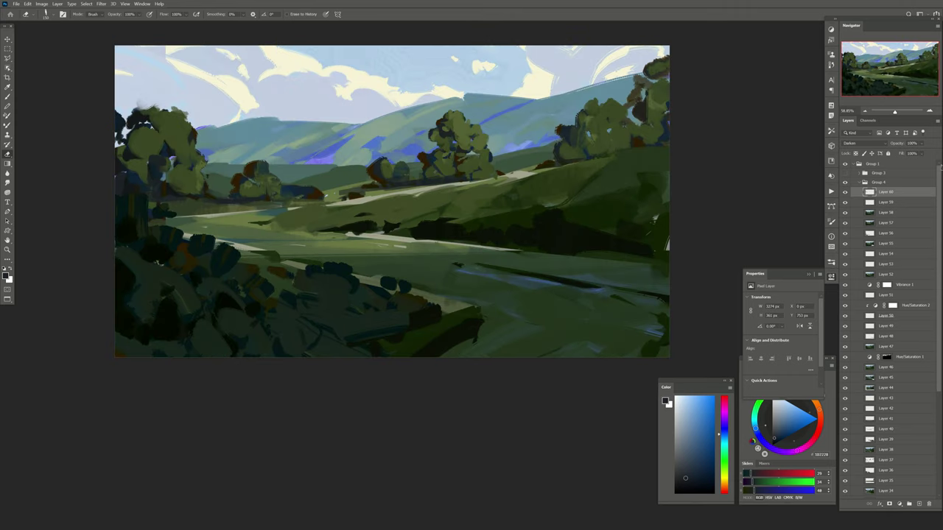
drag(925, 154, 921, 157)
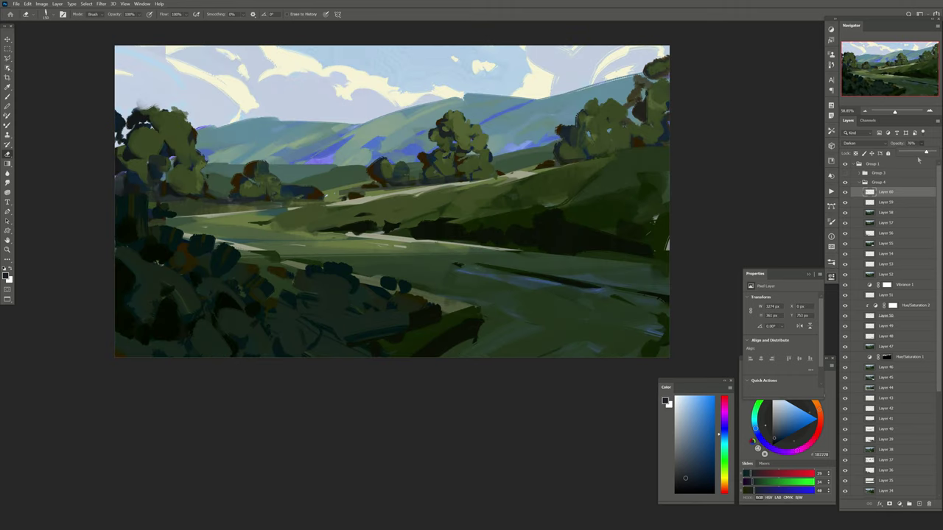
drag(389, 287, 379, 274)
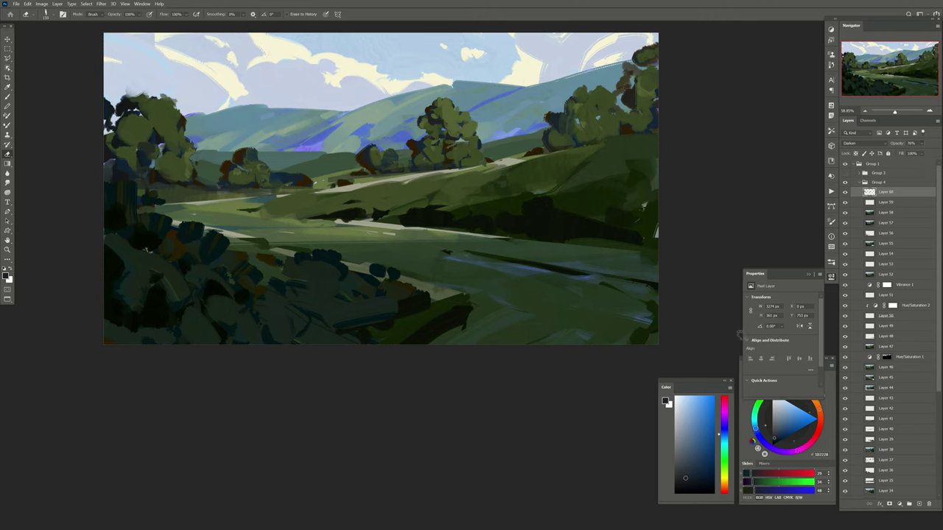
click(918, 504)
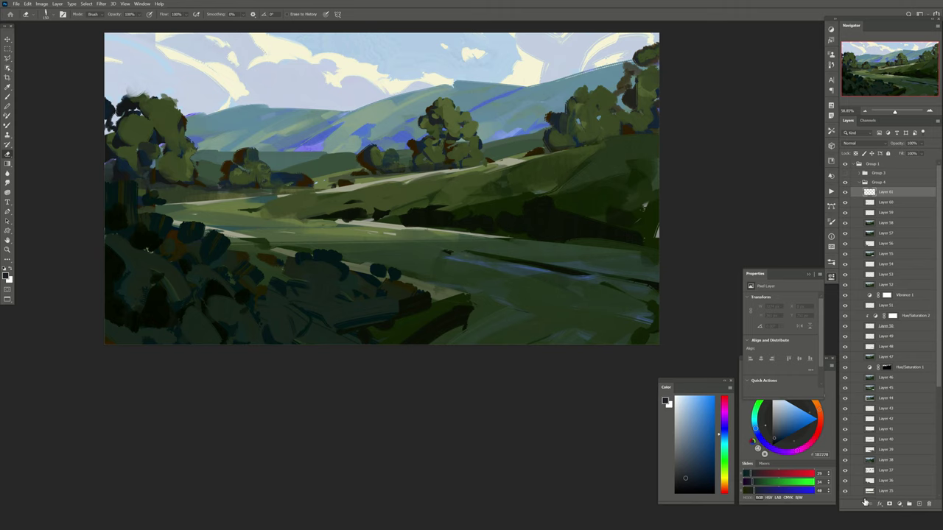
Select the green fields with Color Range and paint warm pink light over them.
click(86, 4)
click(104, 73)
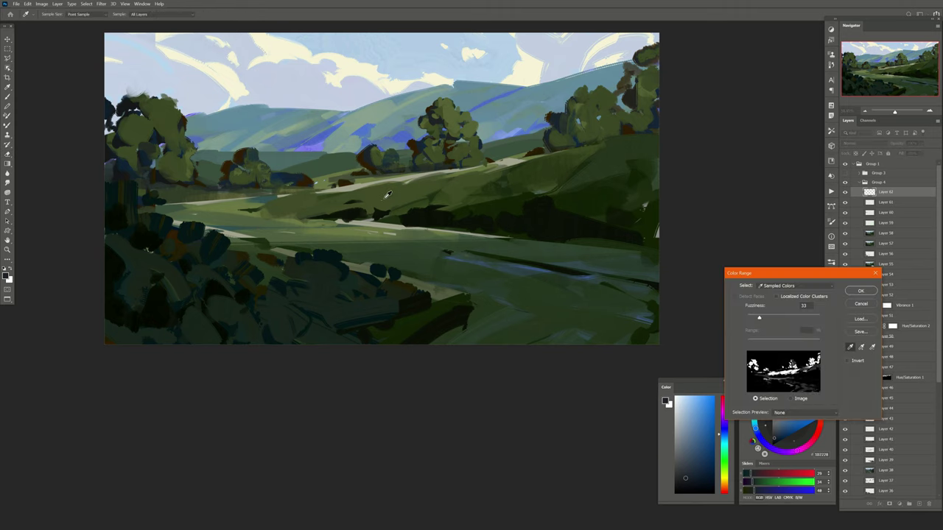
key(Return)
key(b)
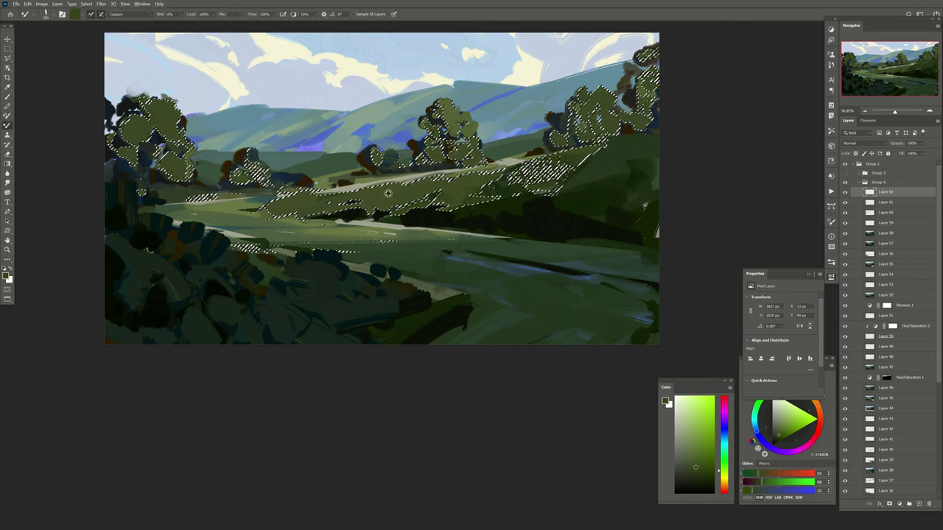
drag(723, 470, 714, 500)
click(687, 443)
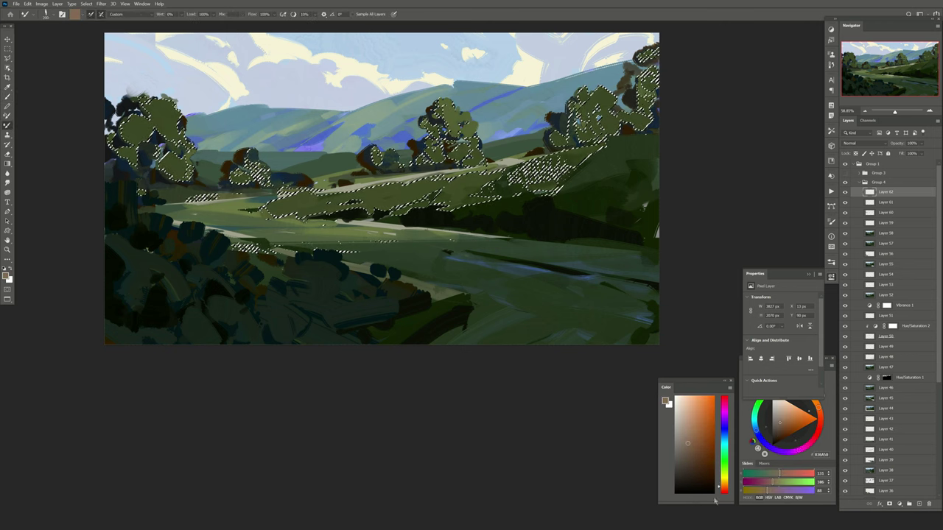
click(686, 434)
mouse_move(346, 193)
mouse_down()
mouse_move(405, 188)
mouse_move(312, 210)
mouse_move(310, 200)
mouse_move(567, 181)
mouse_up()
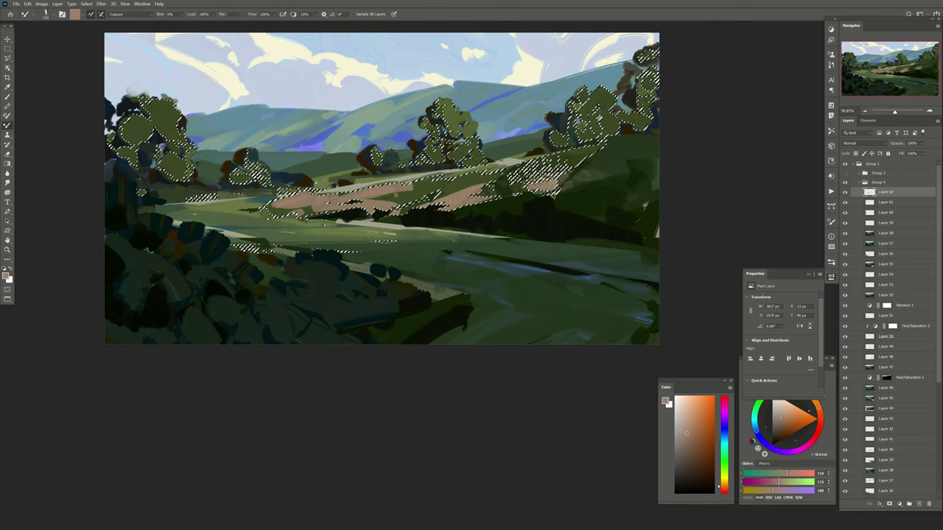
Deselect, erase most pink strokes, fade the layer to 32% opacity, and add a layer.
key(ctrl+d)
key(e)
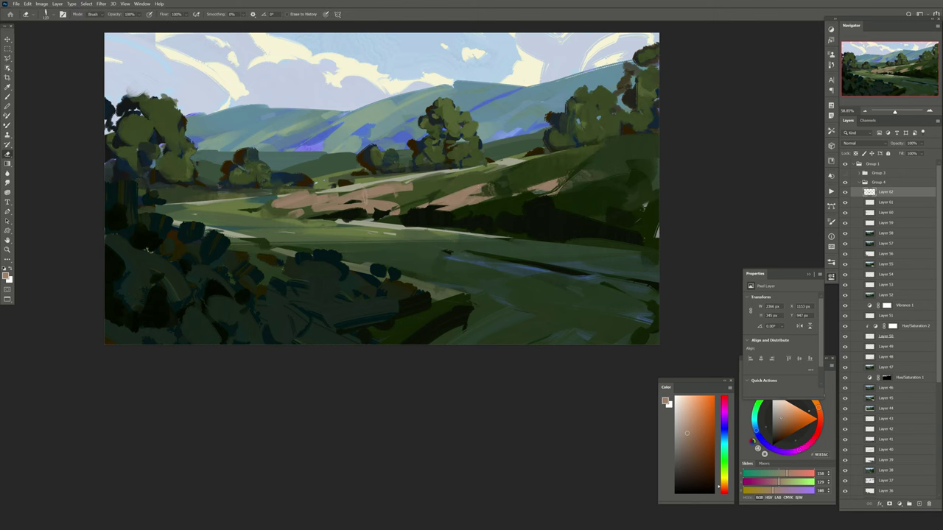
mouse_move(366, 214)
mouse_down()
mouse_move(405, 190)
mouse_move(315, 219)
mouse_move(257, 210)
mouse_up()
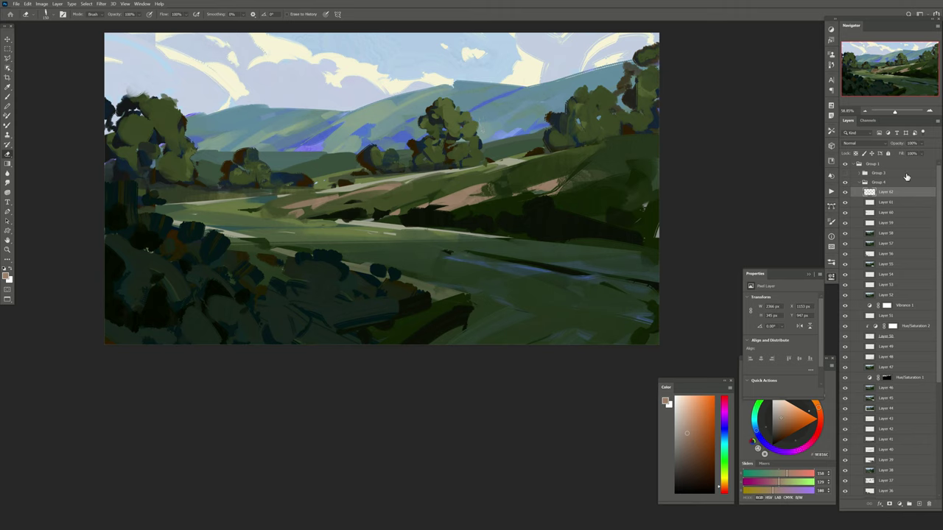
click(921, 144)
drag(912, 154, 903, 158)
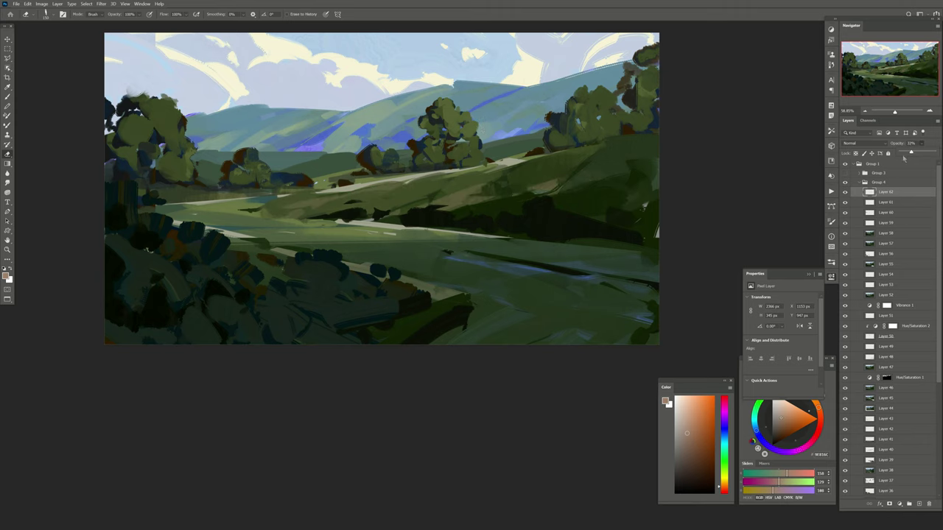
scroll(435, 210, right, 1)
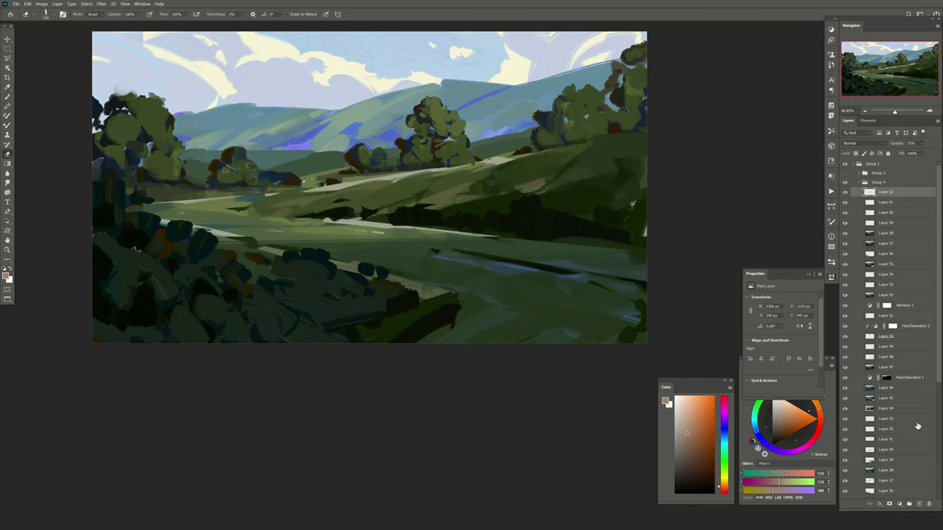
click(918, 503)
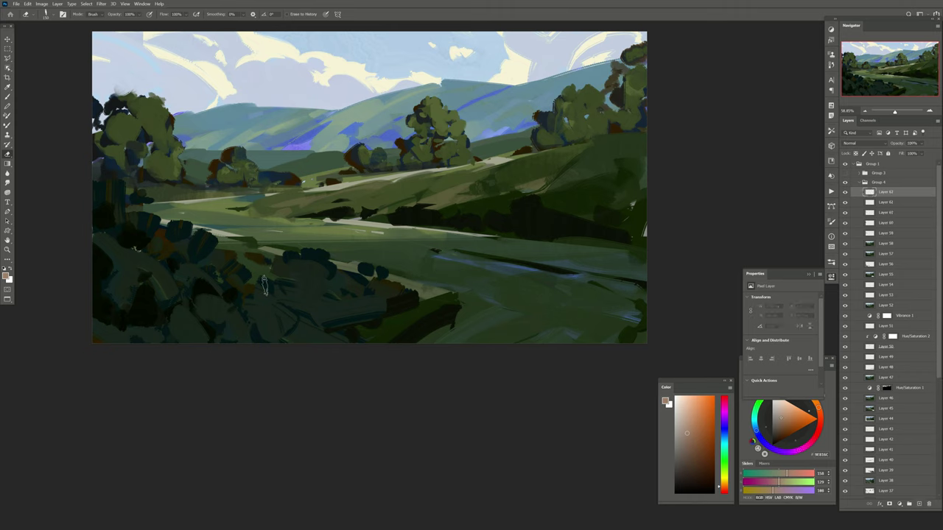
Add new layers atop Group 4 and sample teal and dark green from the distant hills.
key(b)
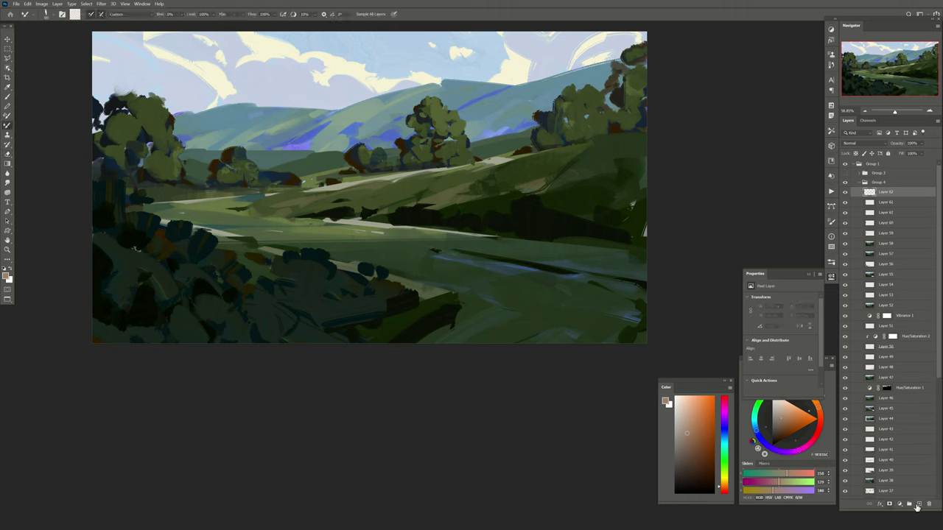
click(918, 505)
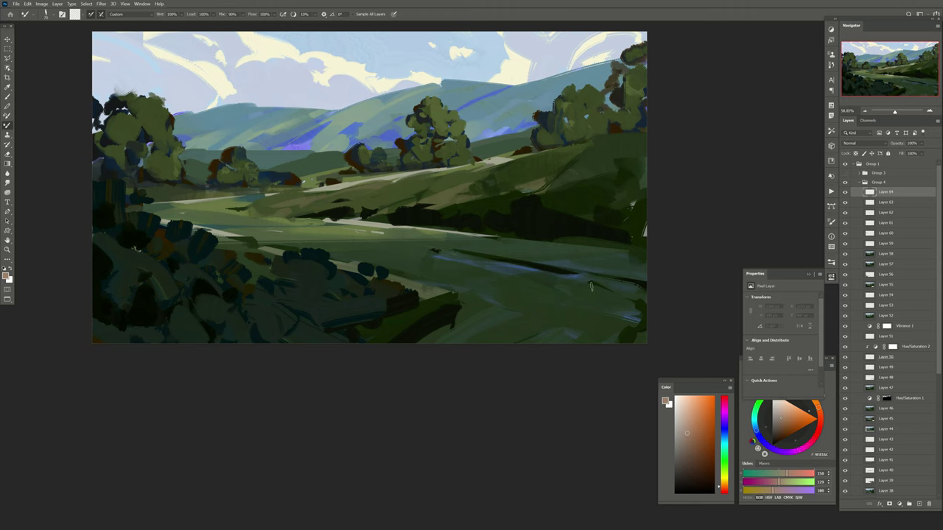
key(shift+b)
alt+shift+right_click(274, 161)
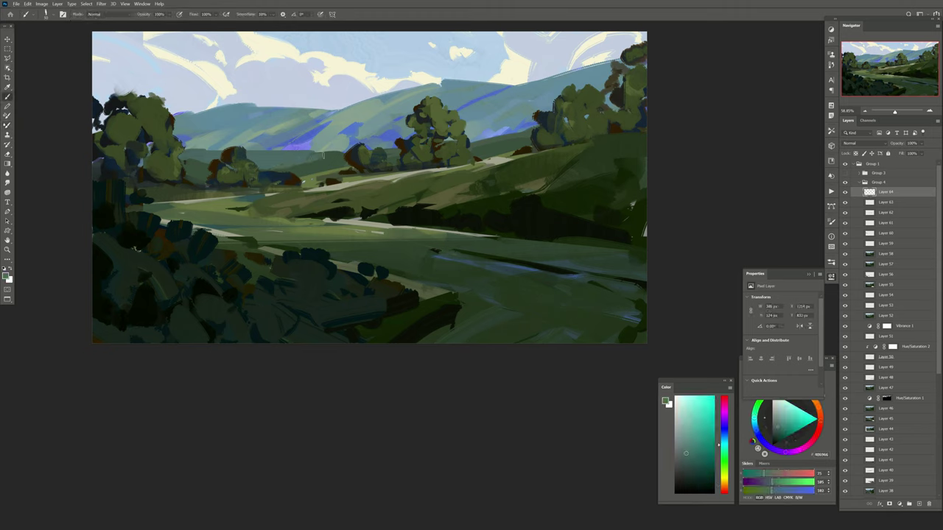
alt+click(331, 153)
alt+click(286, 158)
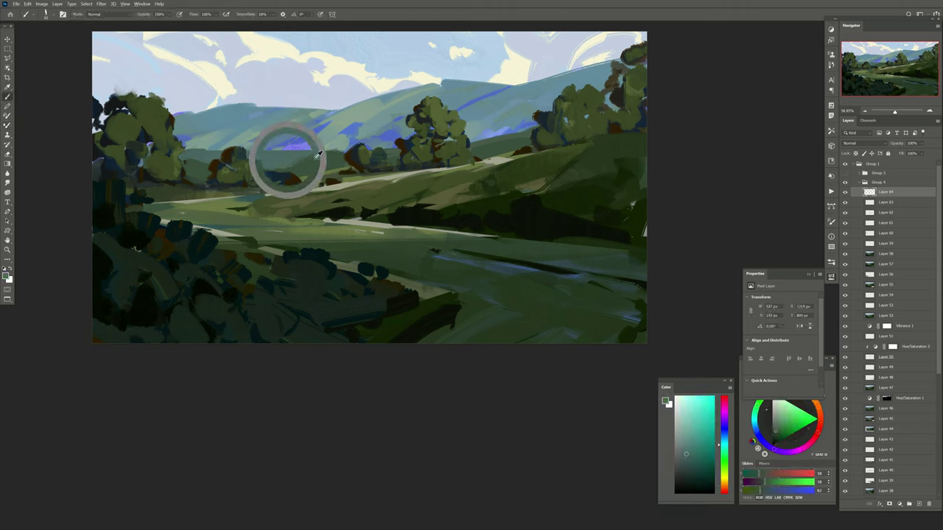
key(ctrl+shift+alt+n)
key(e)
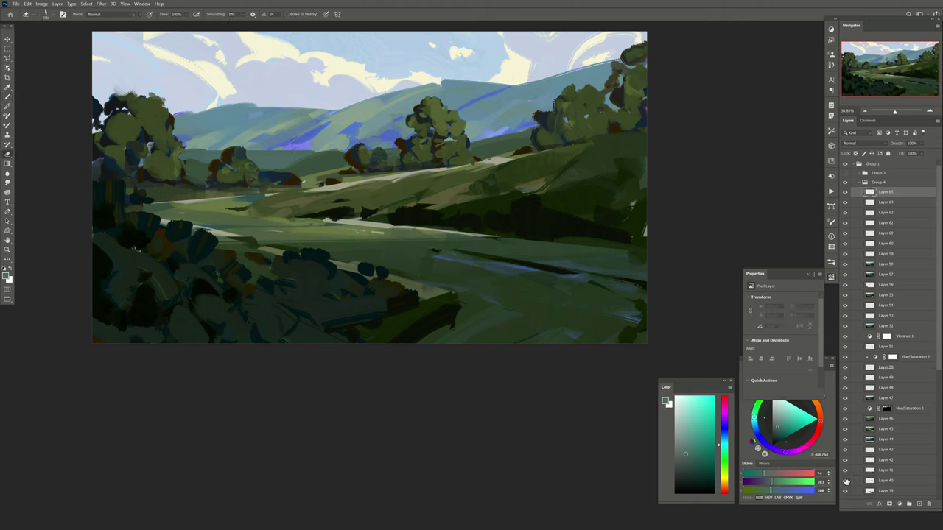
key(b)
Lasso the distant hillside and brush blue-grey and muted teal tones inside it.
key(l)
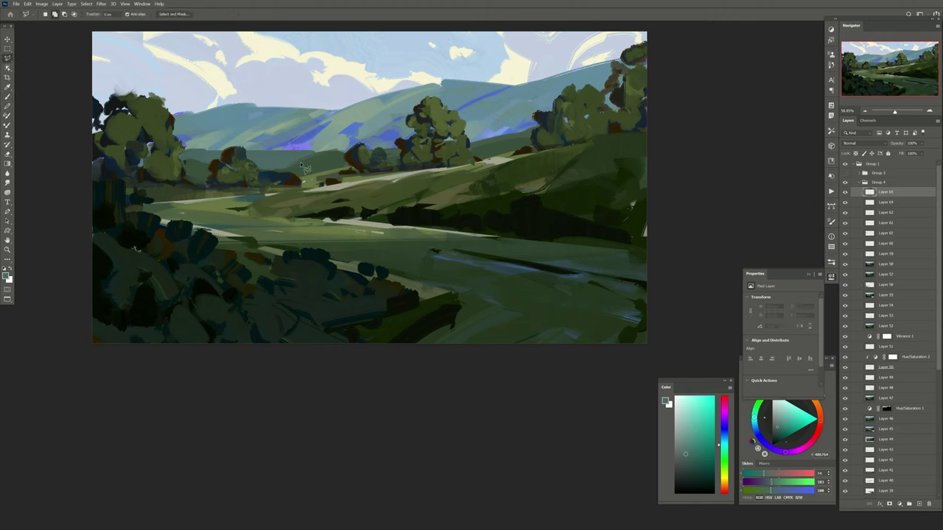
click(340, 152)
click(207, 138)
click(335, 88)
double_click(343, 151)
key(b)
drag(272, 154, 285, 136)
alt+click(285, 136)
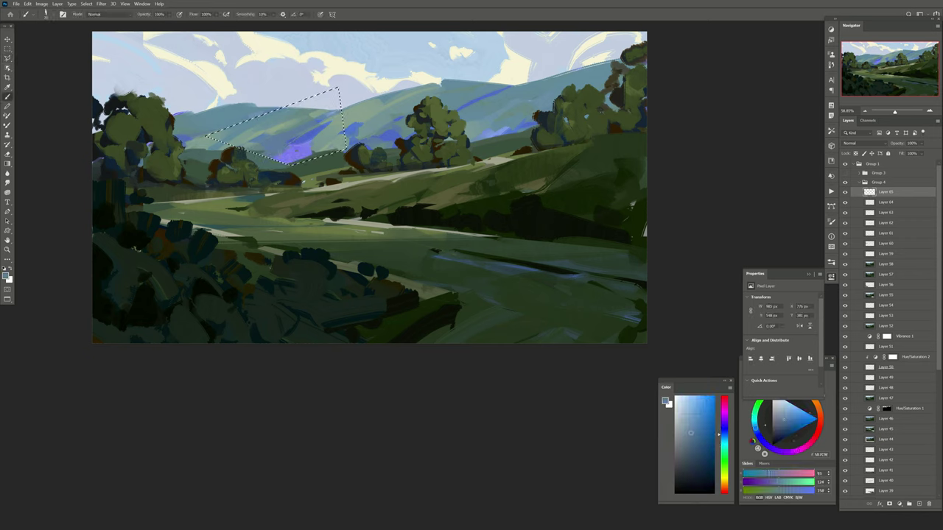
alt+click(317, 155)
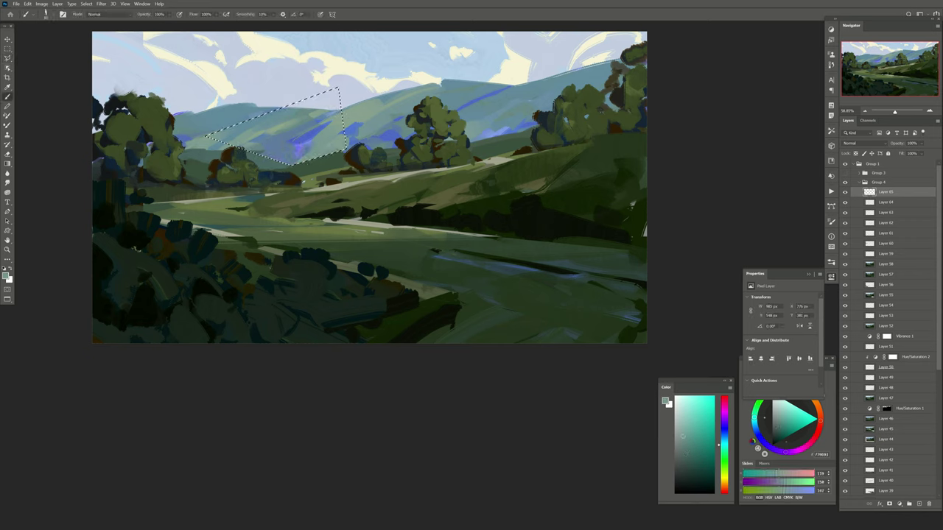
alt+click(287, 145)
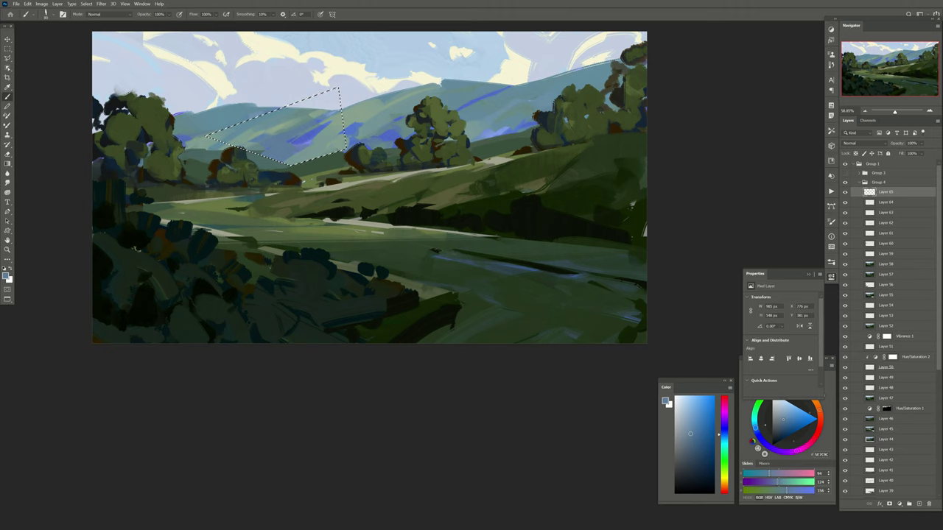
key(ctrl+d)
Lasso a triangle near the hills and fill it with the blue-grey colour.
key(l)
click(346, 150)
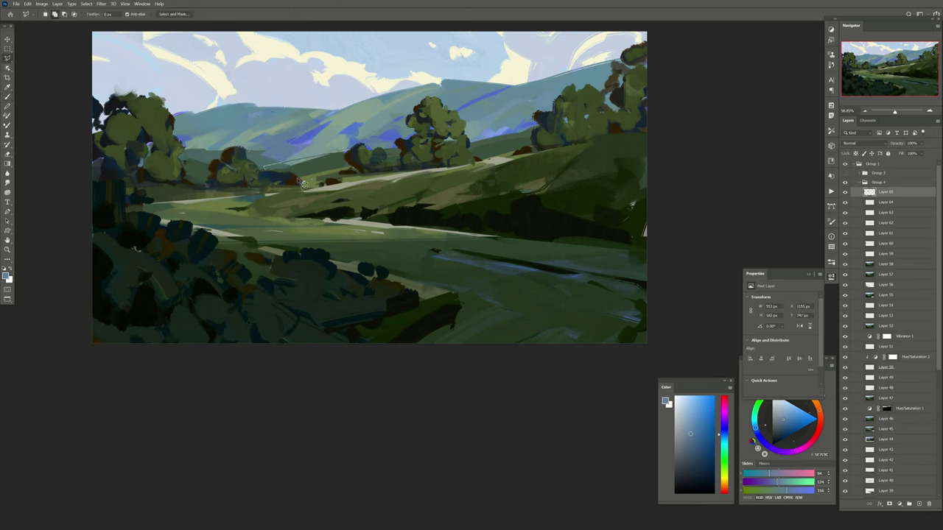
click(263, 168)
click(300, 181)
click(346, 150)
key(alt+BackSpace)
key(ctrl+d)
Sample dark greens and cover the reddish-brown tree marks with dark green strokes.
key(b)
alt+click(398, 150)
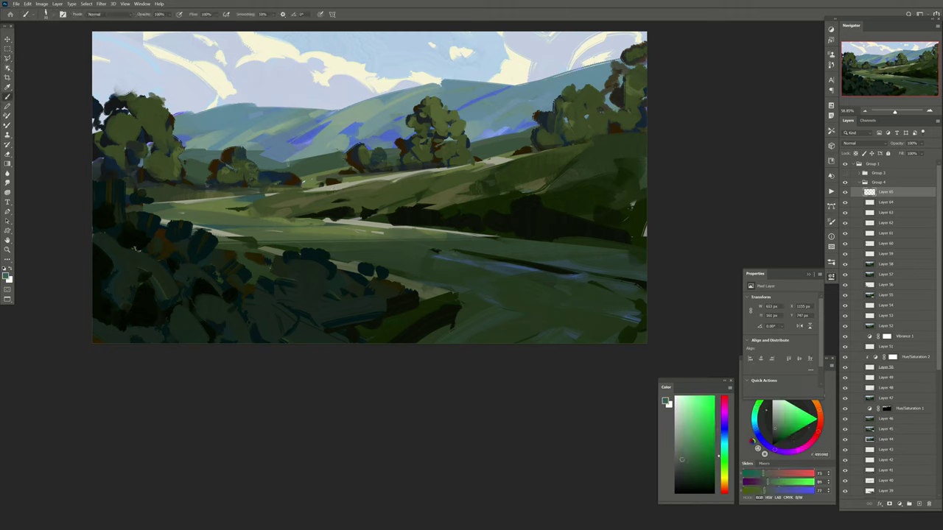
drag(288, 161, 338, 157)
alt+click(266, 150)
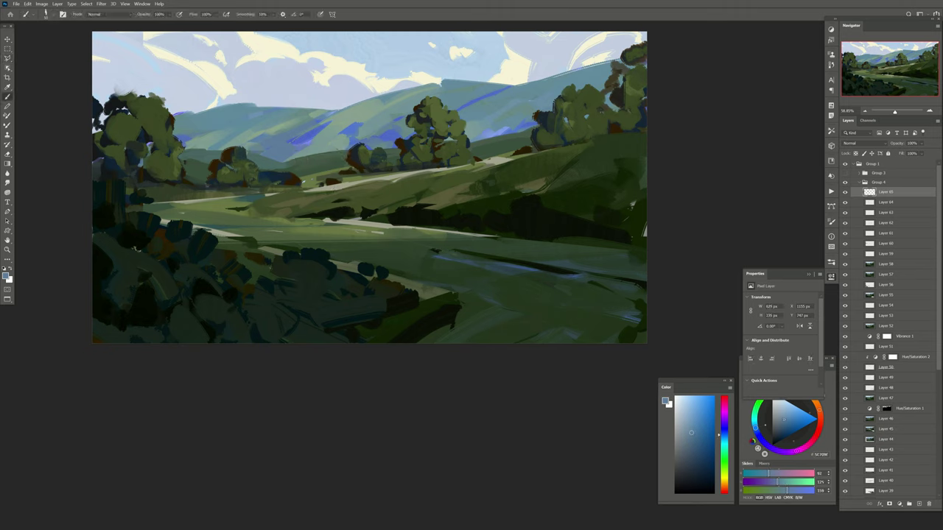
alt+click(288, 158)
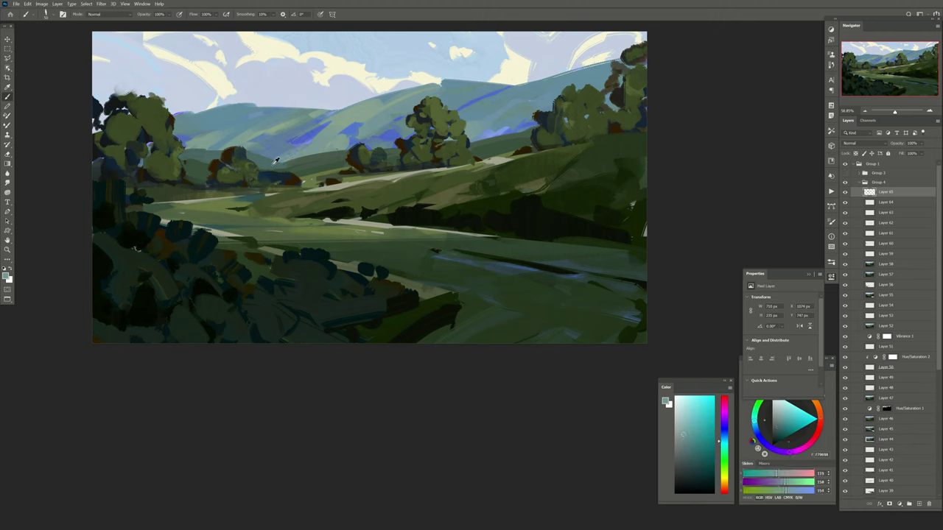
alt+click(278, 171)
alt+click(263, 148)
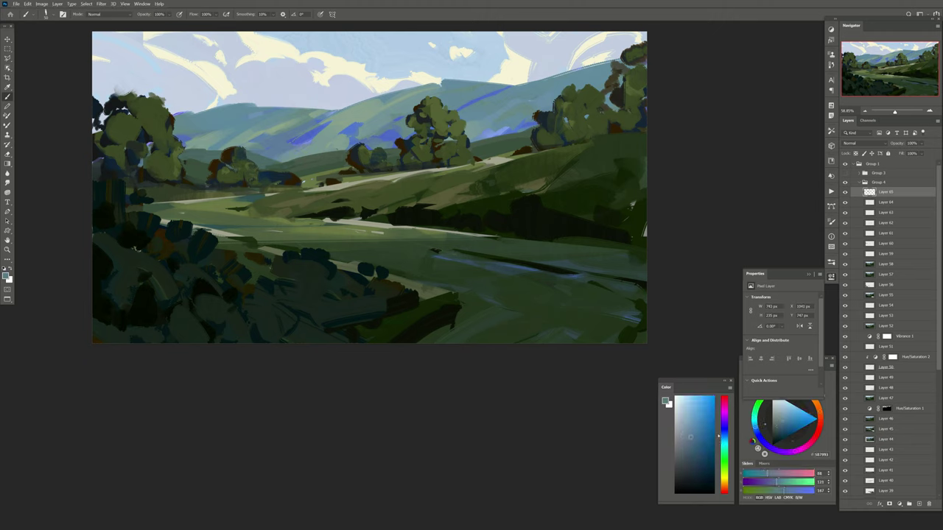
alt+click(221, 168)
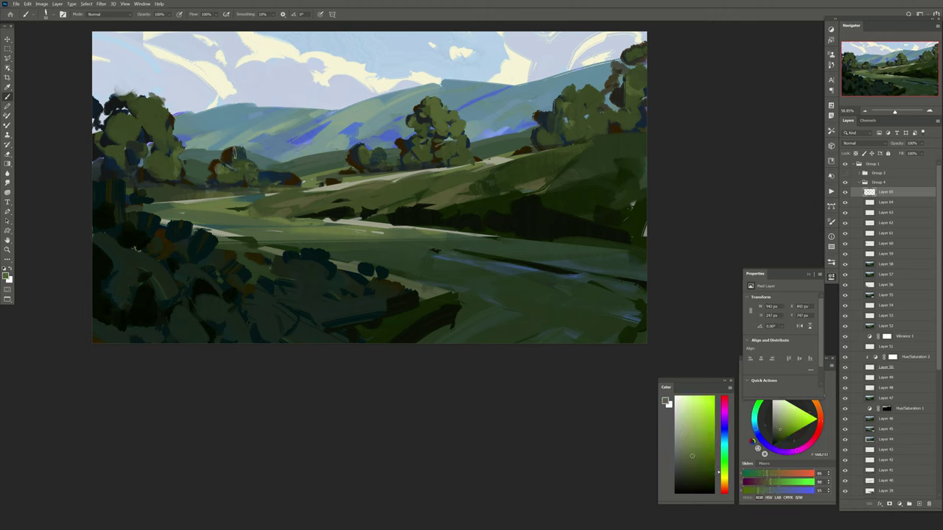
alt+click(240, 156)
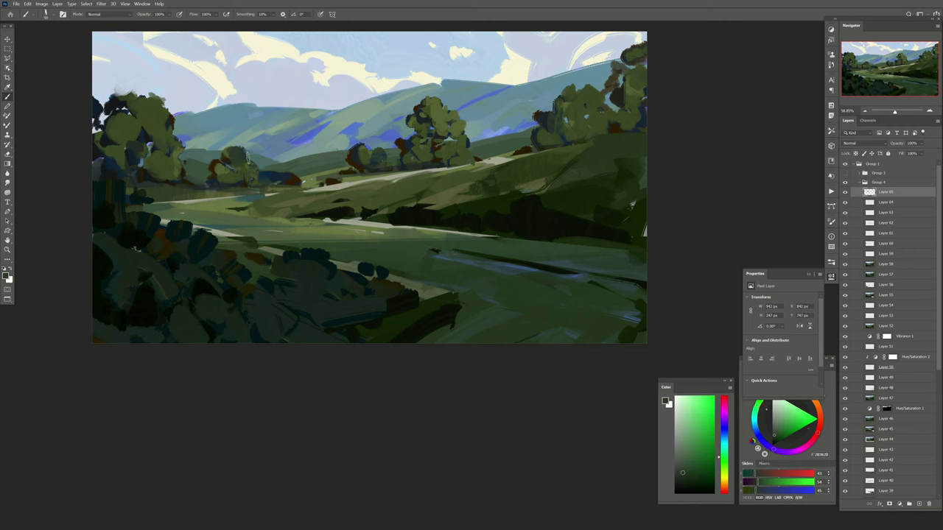
drag(276, 175, 293, 180)
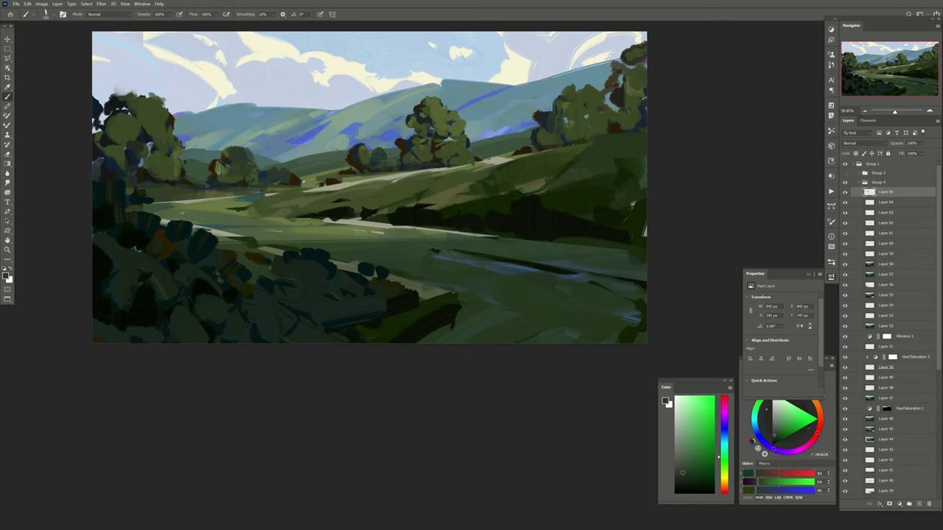
drag(221, 166, 216, 180)
Add dark foliage to the left tree's crown, undoing its last upward extension.
drag(160, 162, 165, 172)
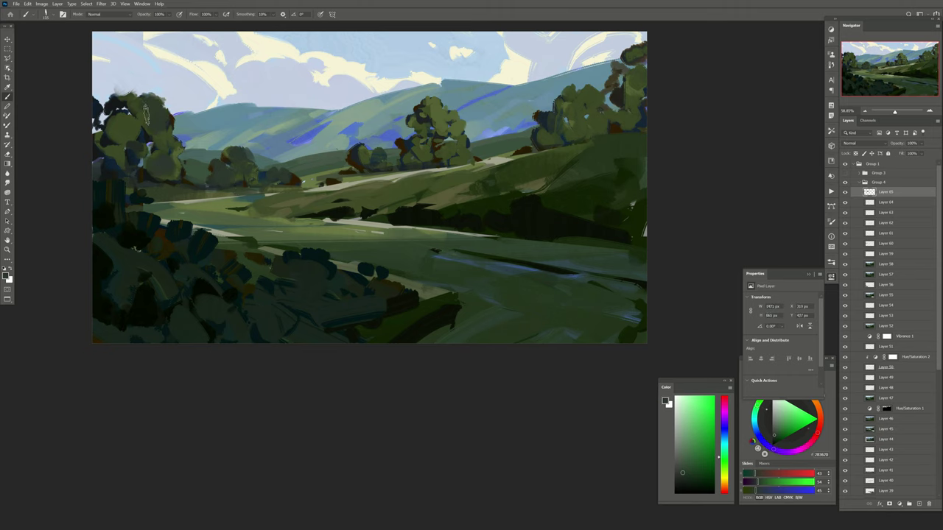
mouse_move(146, 115)
mouse_down()
mouse_move(118, 133)
mouse_move(111, 156)
mouse_up()
drag(167, 132, 168, 152)
drag(109, 95, 140, 87)
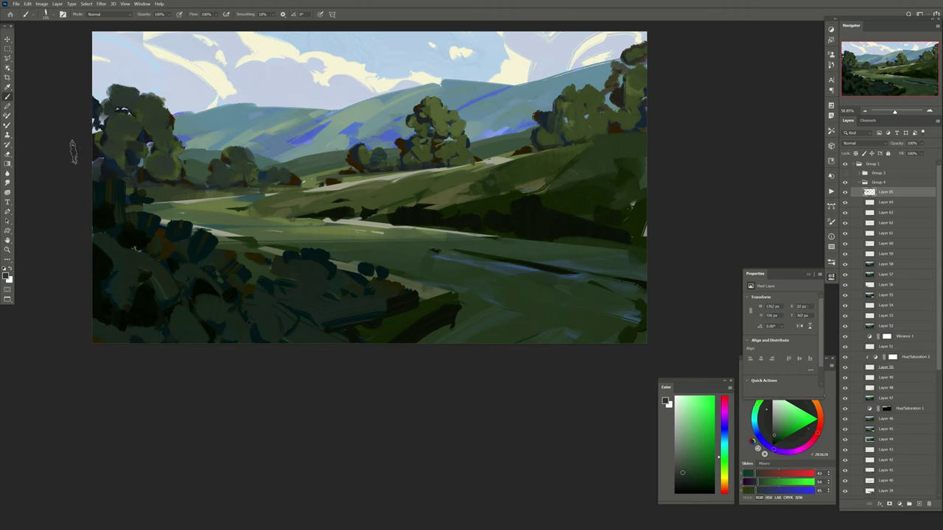
key(ctrl+z)
key(ctrl+z)
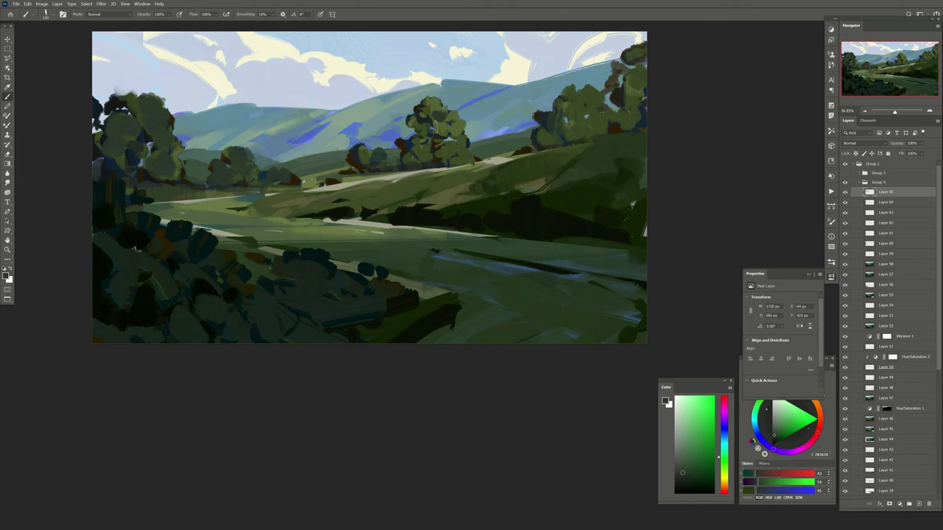
Paint dark foliage strokes onto the central and right-hand trees.
drag(436, 127, 431, 108)
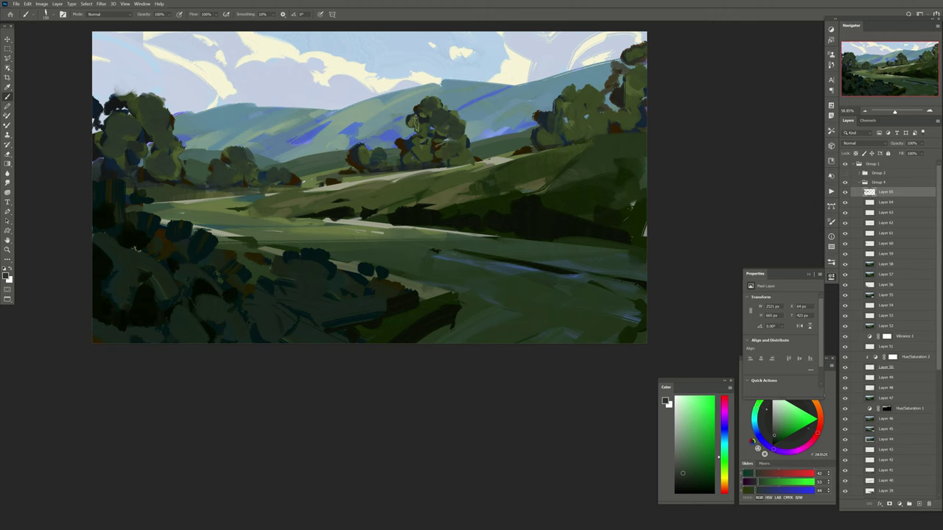
drag(429, 111, 414, 155)
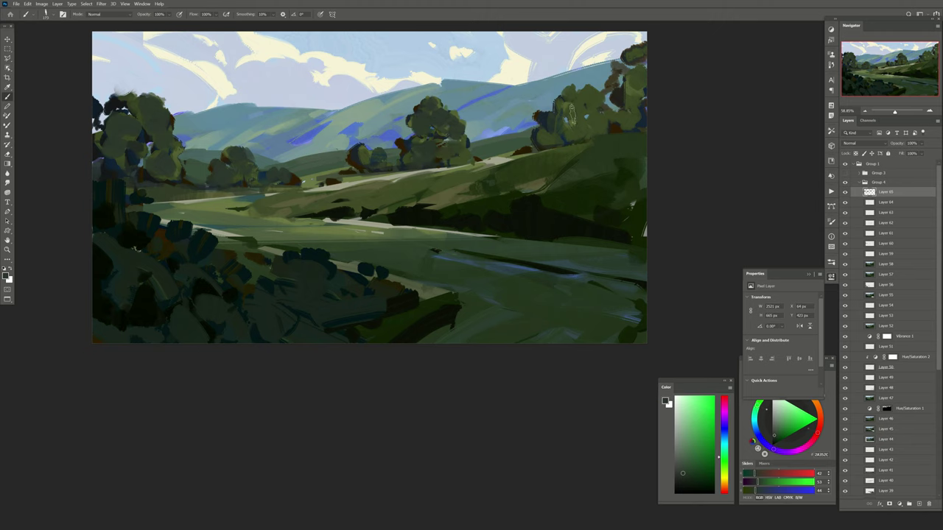
drag(573, 112, 585, 88)
mouse_move(588, 125)
mouse_down()
mouse_move(568, 134)
mouse_move(616, 118)
mouse_move(638, 47)
mouse_up()
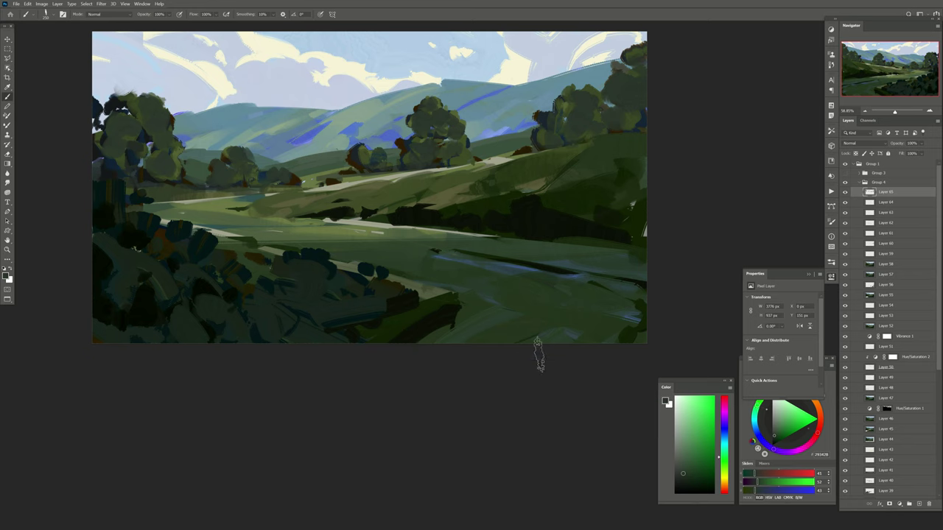
Mirror the canvas horizontally and set the eraser to full opacity.
key(h)
key(e)
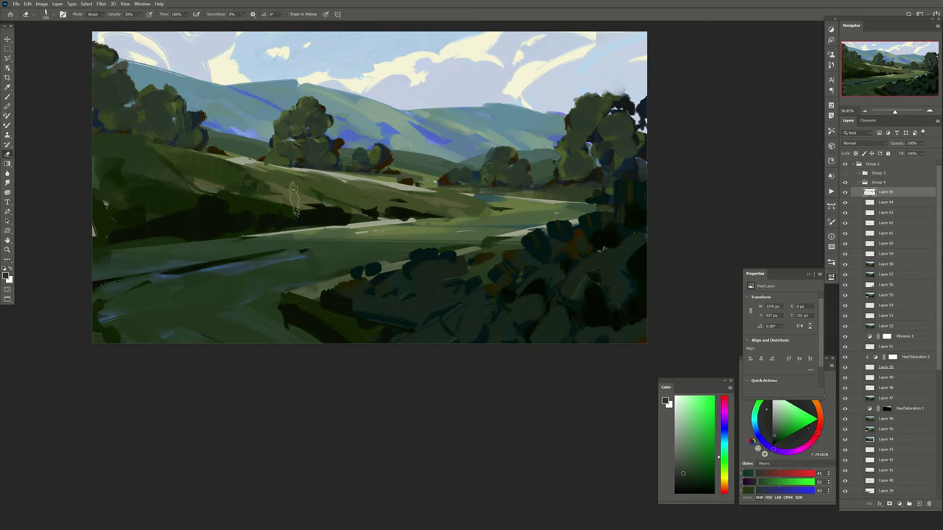
key(0)
Lasso a triangular patch of distant hills, paint blue-grey strokes inside, then deselect.
key(l)
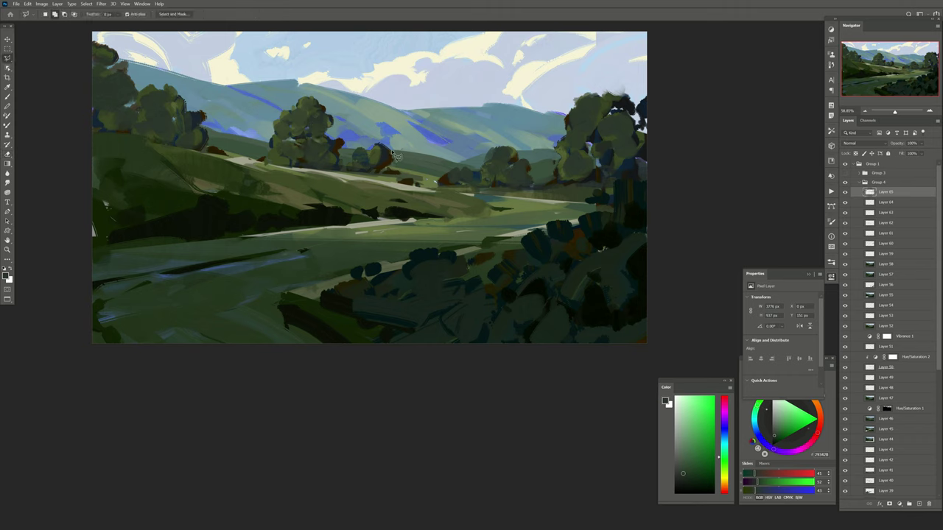
click(361, 152)
click(482, 166)
click(423, 104)
click(361, 152)
key(b)
alt+click(414, 155)
mouse_move(383, 151)
mouse_down()
mouse_move(457, 117)
mouse_move(442, 110)
mouse_up()
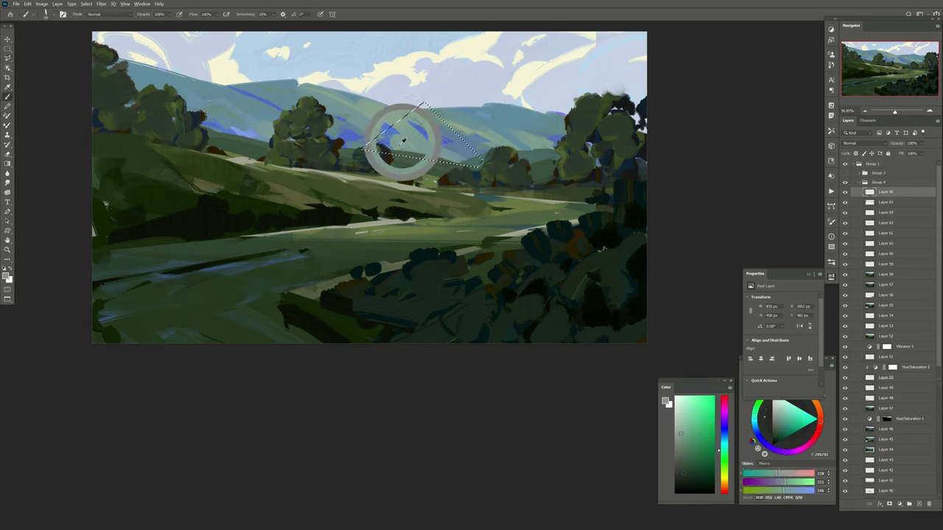
drag(400, 143, 409, 148)
alt+click(467, 164)
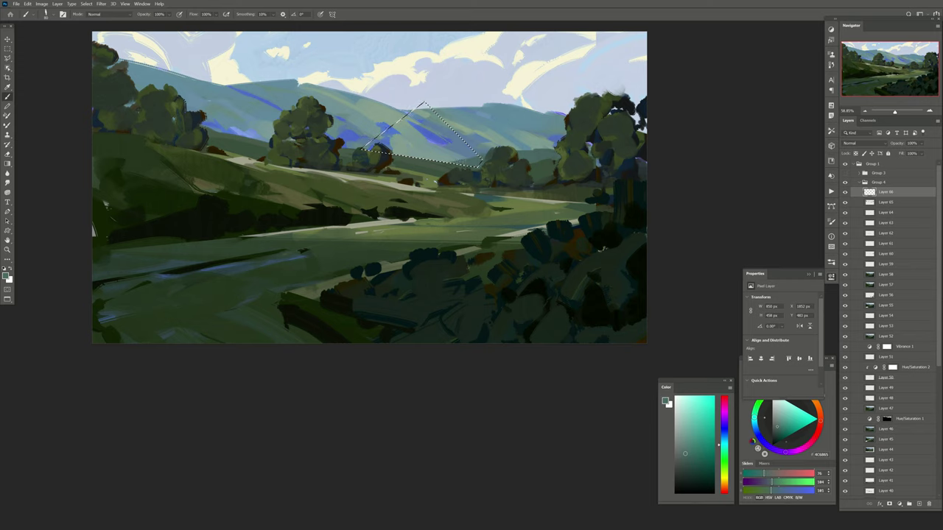
key(ctrl+d)
Add a new layer and open Select > Color Range.
click(919, 505)
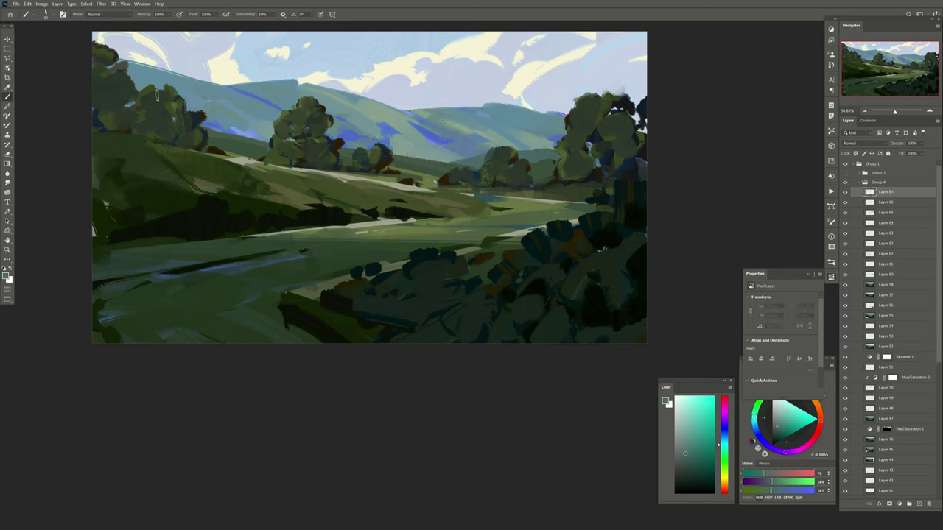
click(86, 4)
click(99, 65)
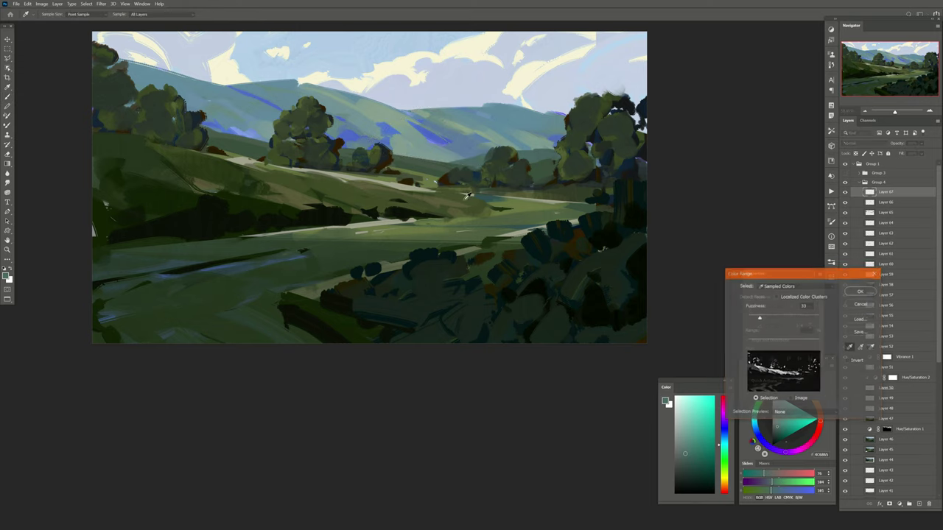
Select the light paths by colour and paint yellow-green sunlight along them.
click(521, 205)
key(Return)
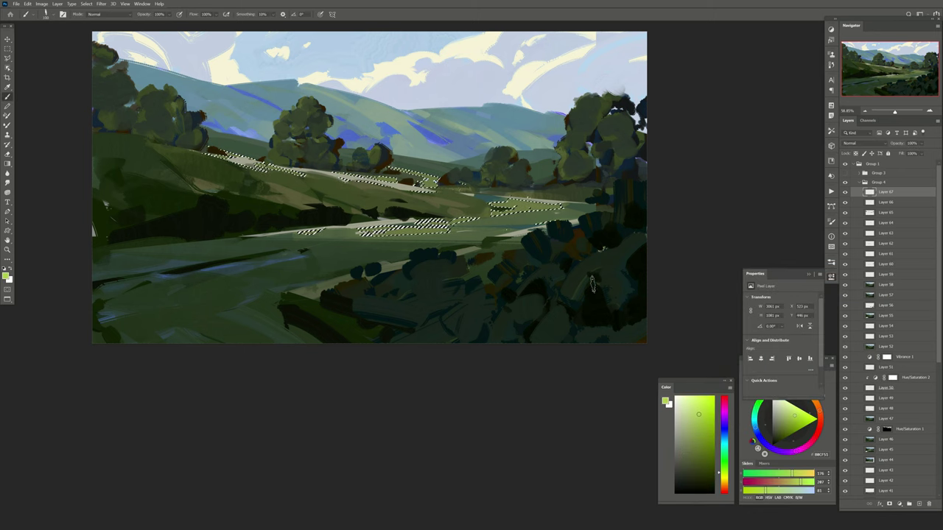
drag(492, 212, 563, 206)
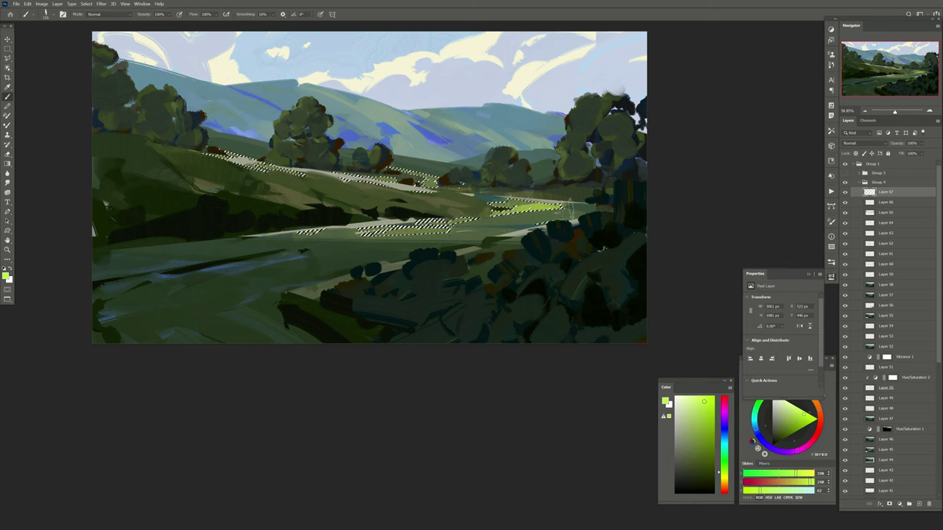
key(ctrl+z)
click(702, 403)
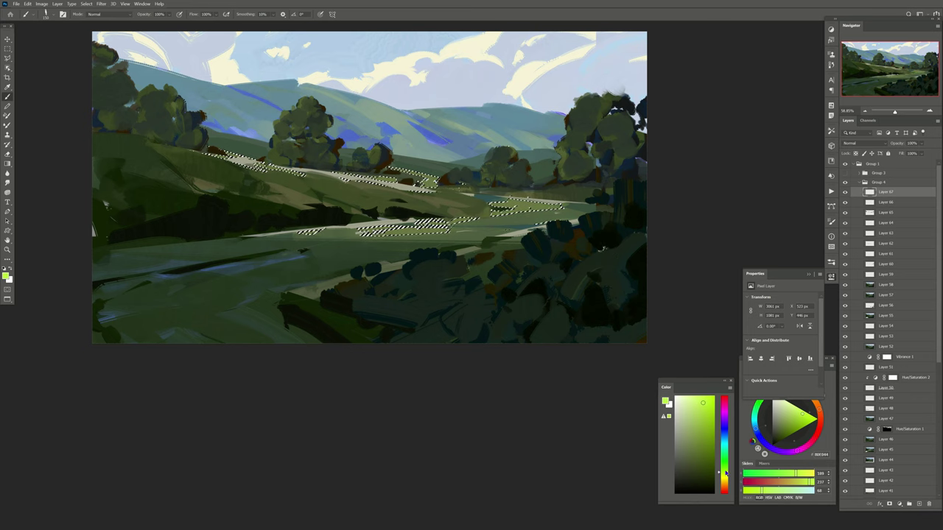
drag(492, 209, 544, 205)
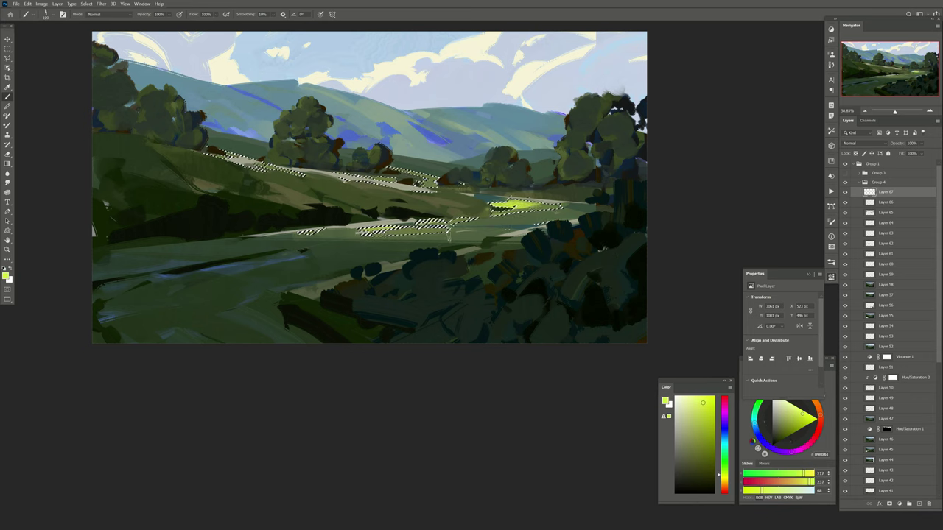
drag(302, 171, 207, 154)
key(ctrl+d)
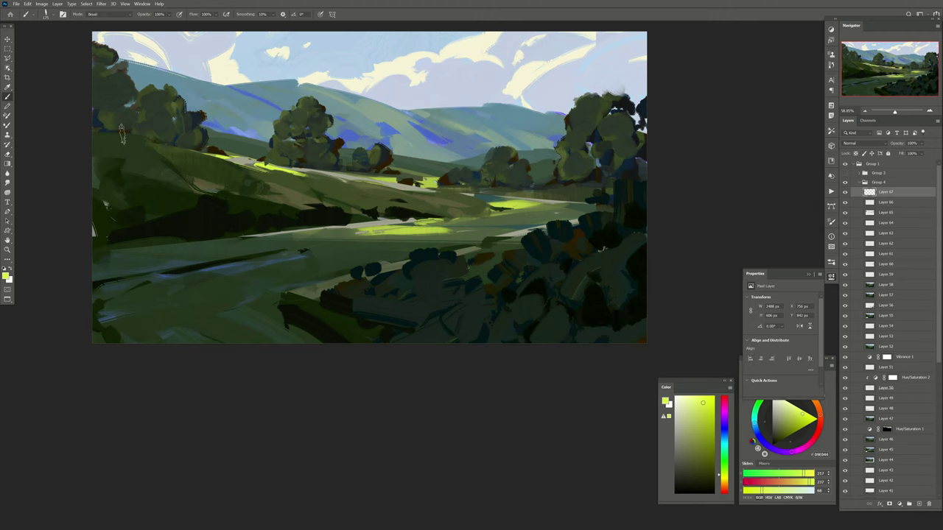
Undo two edits and lower the highlight layer to about 90% opacity.
key(e)
key(ctrl+z)
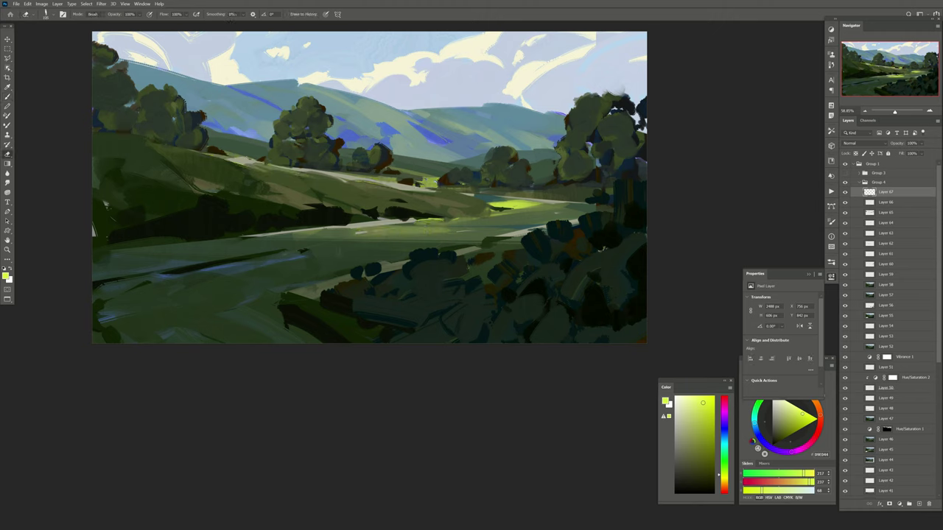
key(ctrl+z)
click(918, 143)
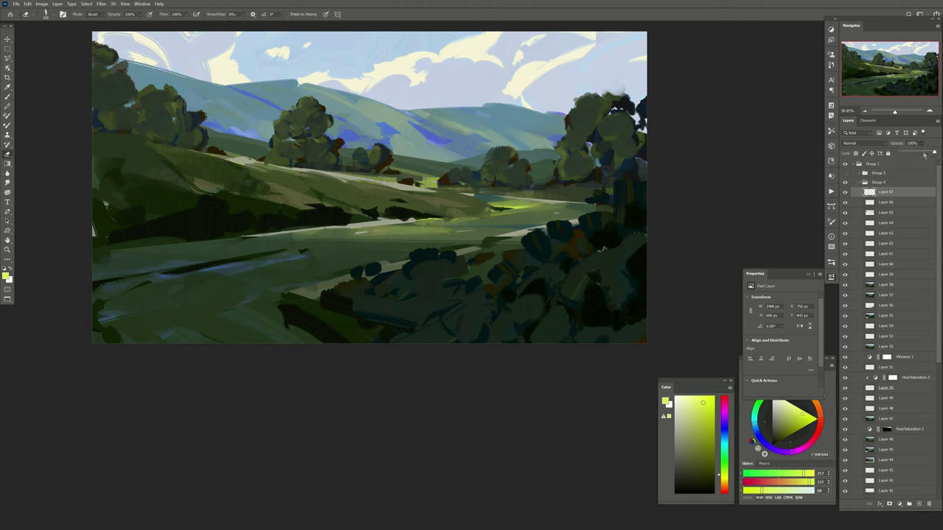
drag(918, 152, 925, 154)
On a new layer, paint lighter green strokes across the lower-left foreground field.
click(910, 503)
key(l)
click(413, 255)
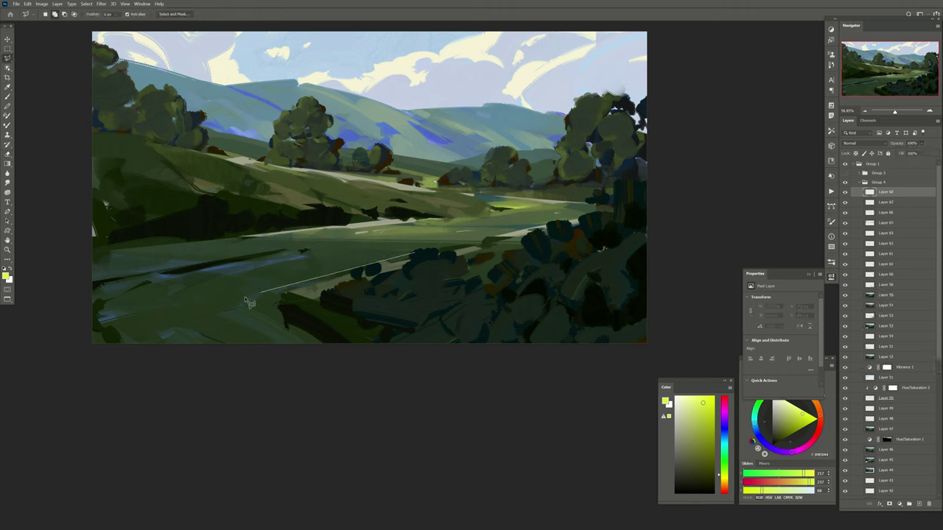
key(Escape)
key(b)
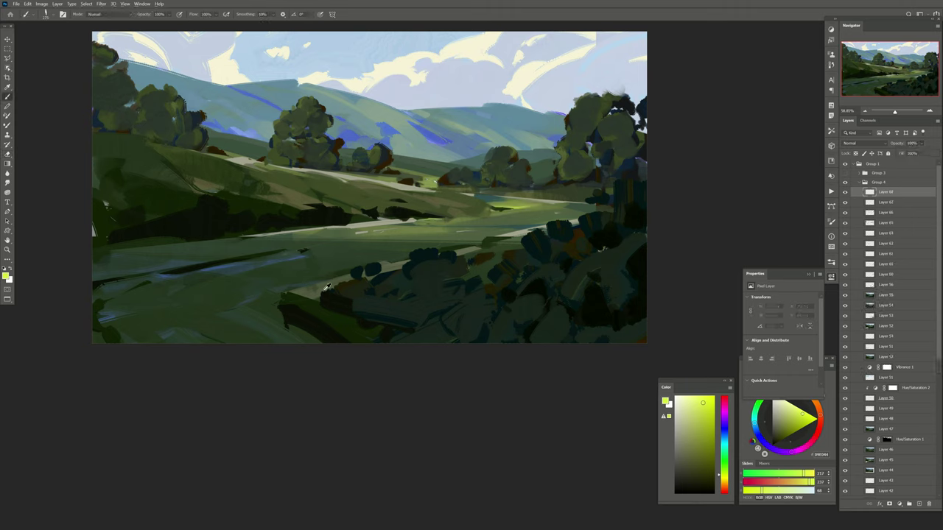
alt+click(310, 302)
alt+click(315, 288)
drag(243, 298, 287, 339)
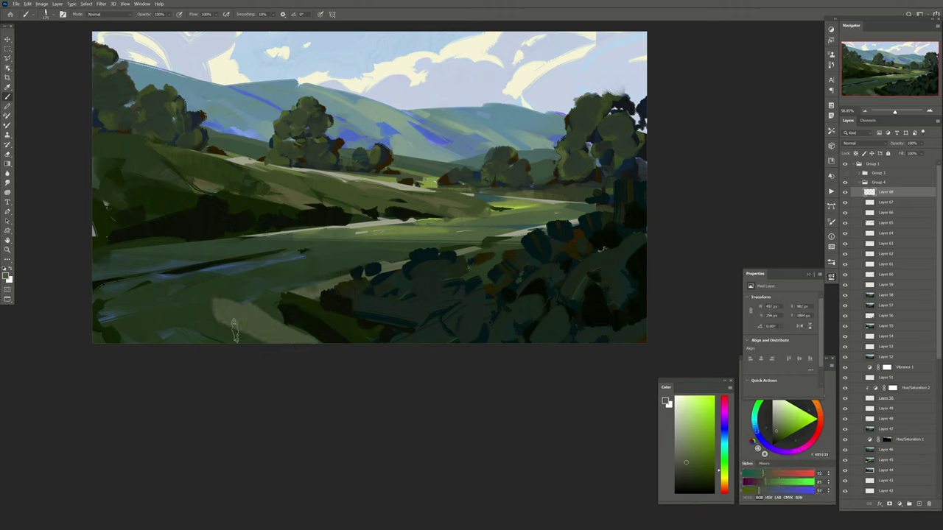
drag(265, 309, 180, 335)
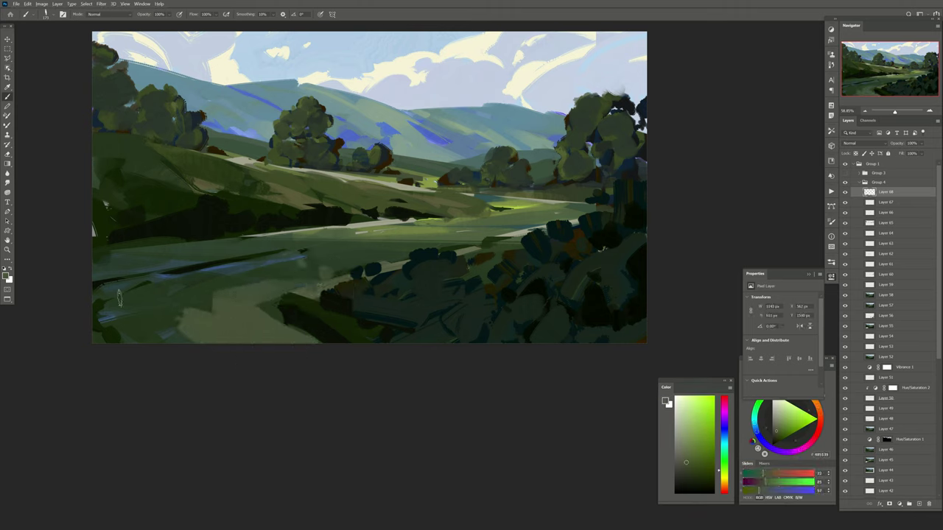
mouse_move(118, 302)
mouse_down()
mouse_move(306, 259)
mouse_move(110, 317)
mouse_move(188, 306)
mouse_up()
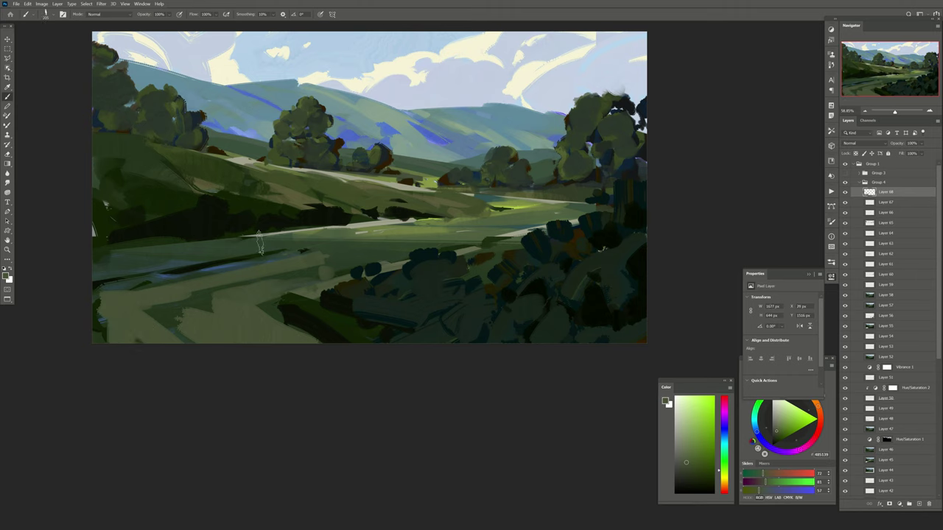
Try dark strokes across the field, undo them, and cover it with a green sweep.
alt+click(175, 212)
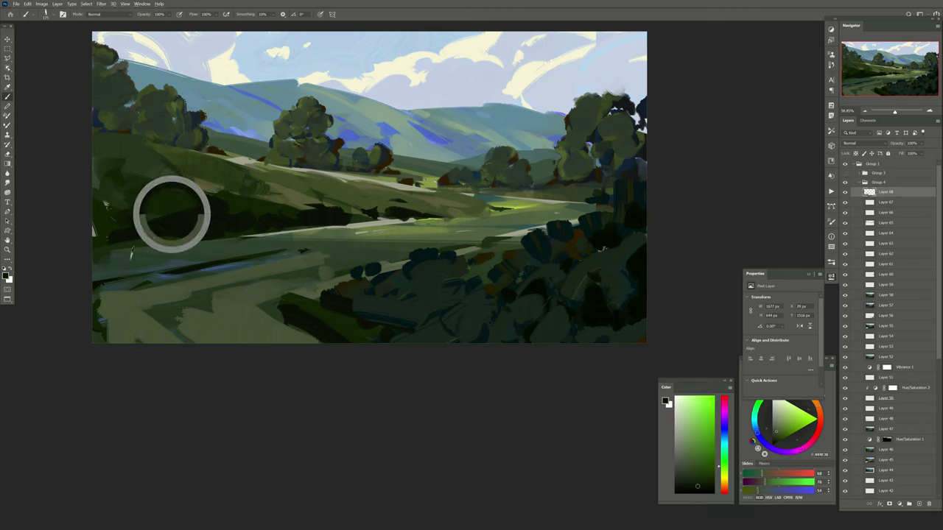
drag(159, 243, 111, 254)
drag(193, 250, 328, 234)
key(ctrl+z)
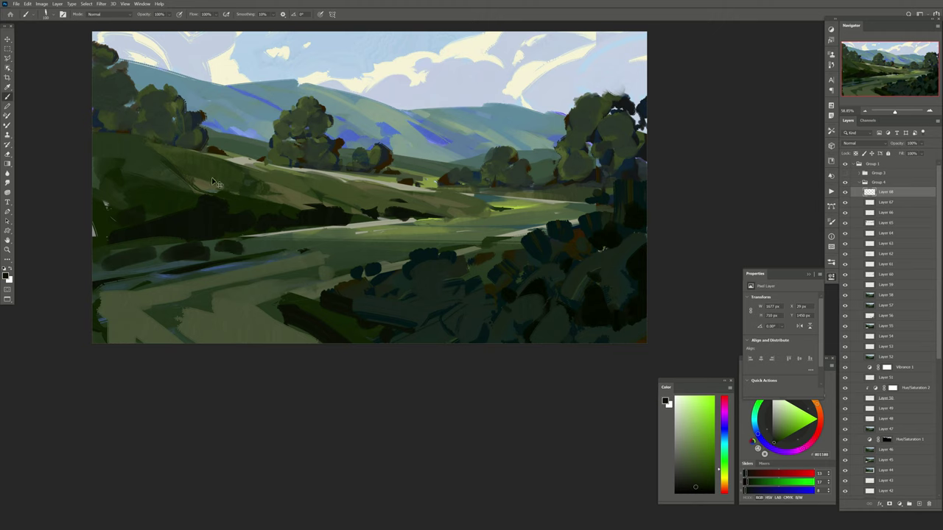
key(ctrl+z)
key(ctrl+z)
alt+click(118, 252)
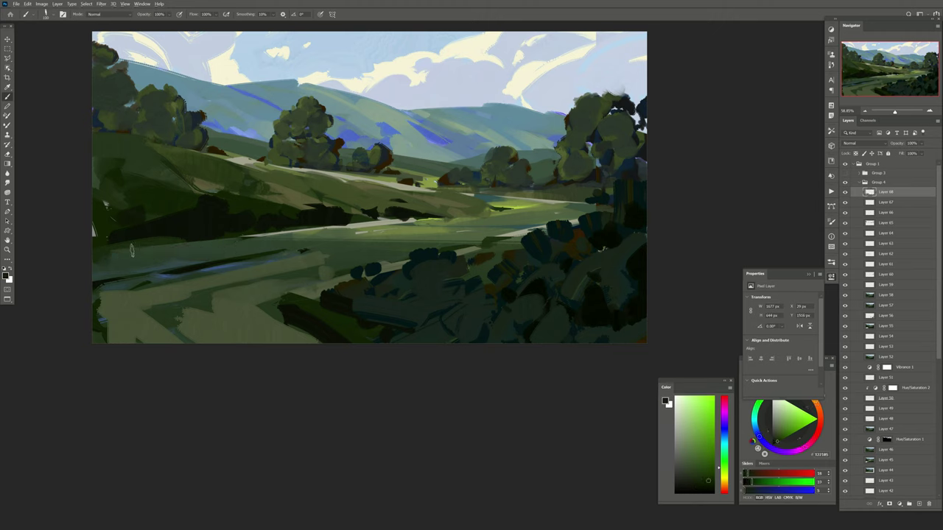
mouse_move(93, 259)
mouse_down()
mouse_move(274, 237)
mouse_move(318, 245)
mouse_up()
Erase part of the light green strokes and mirror the canvas horizontally.
key(e)
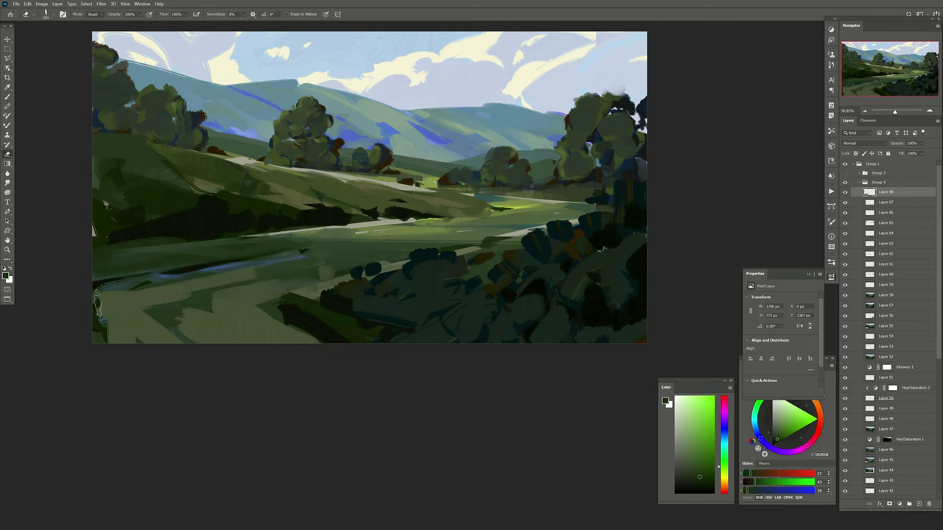
mouse_move(258, 274)
mouse_down()
mouse_move(170, 305)
mouse_move(184, 332)
mouse_move(99, 344)
mouse_up()
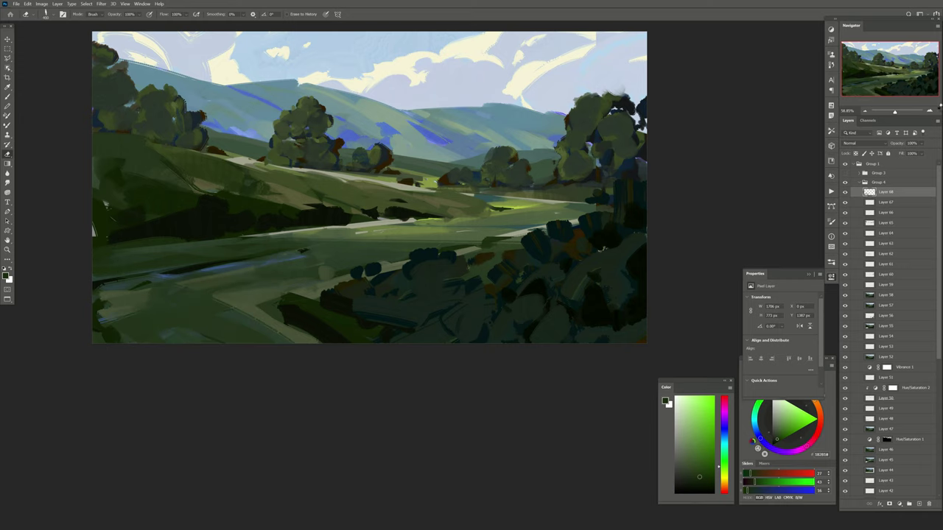
key(h)
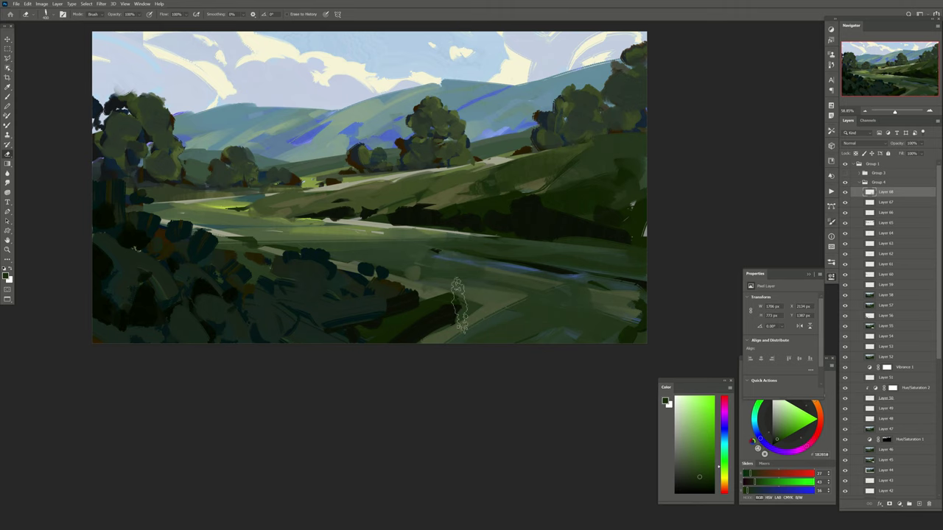
drag(413, 221, 405, 224)
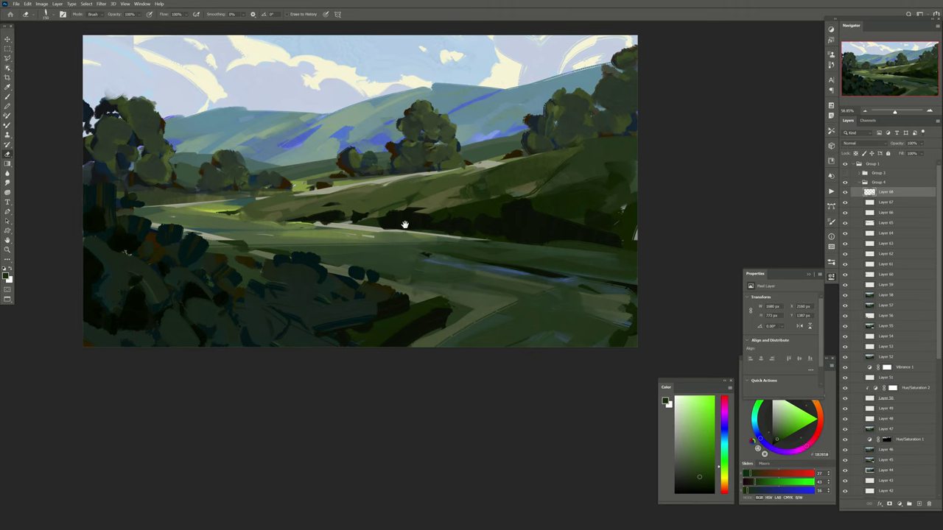
On another new layer, add small dark accent strokes in the middle field.
click(918, 507)
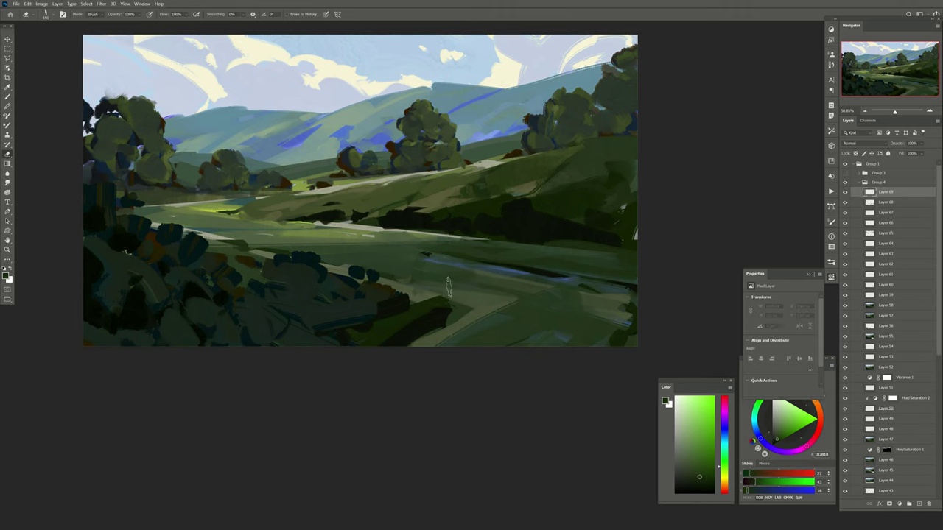
key(b)
alt+click(250, 207)
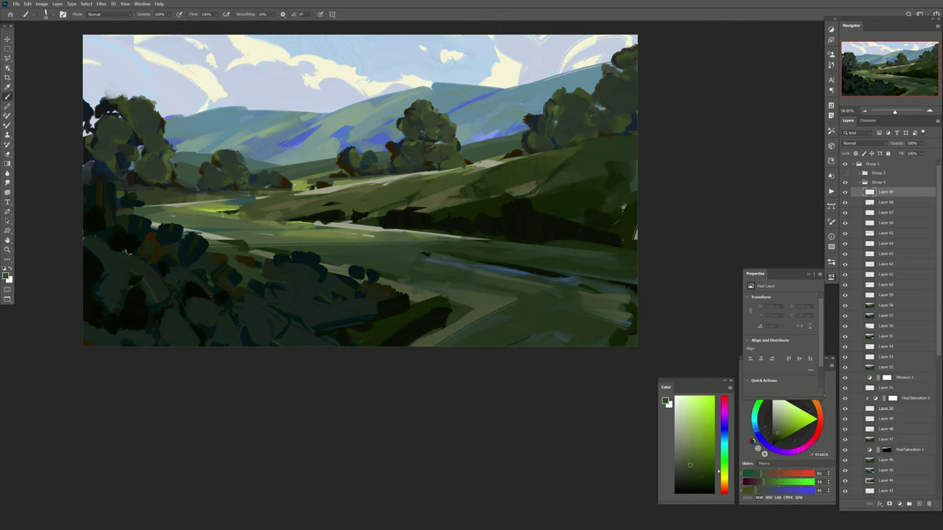
drag(233, 212, 243, 209)
alt+click(213, 205)
alt+click(254, 216)
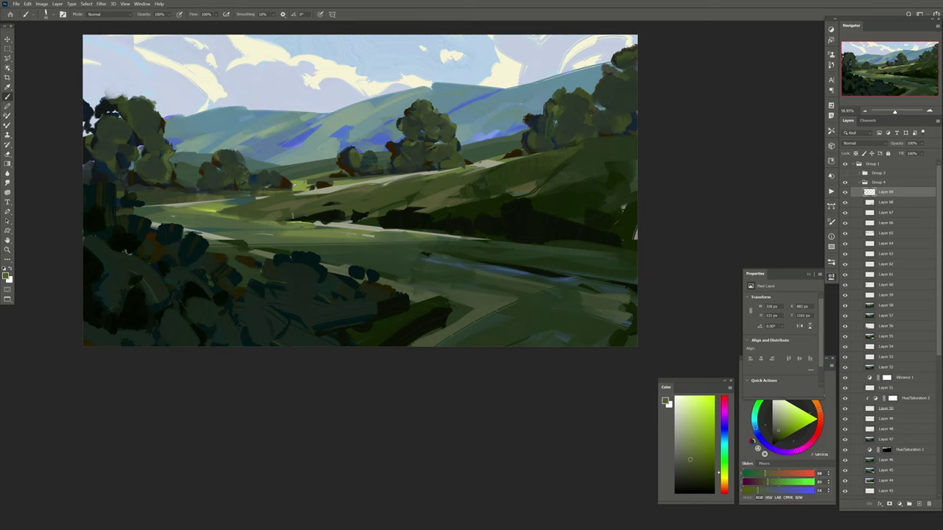
drag(251, 216, 265, 218)
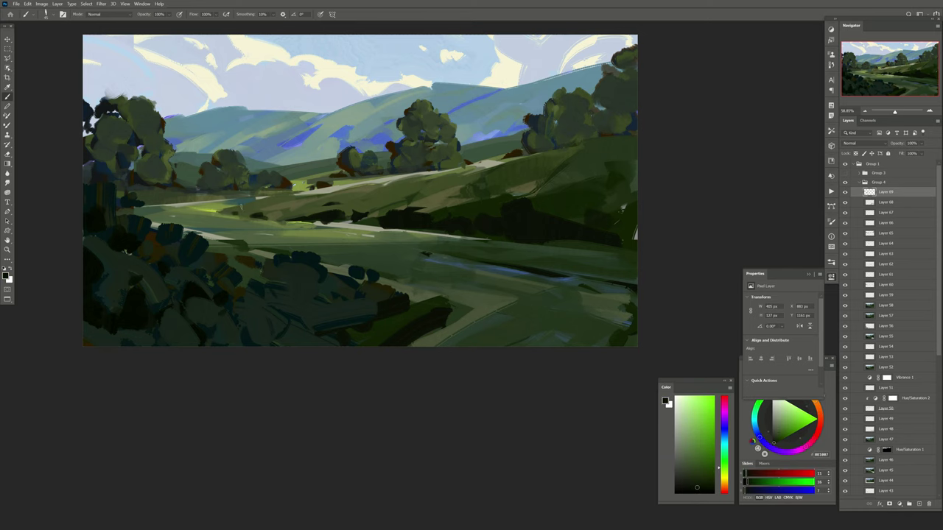
drag(126, 252, 117, 267)
On a new layer, paint grey-blue strokes over the right hills, tree line and meadow.
alt+click(381, 158)
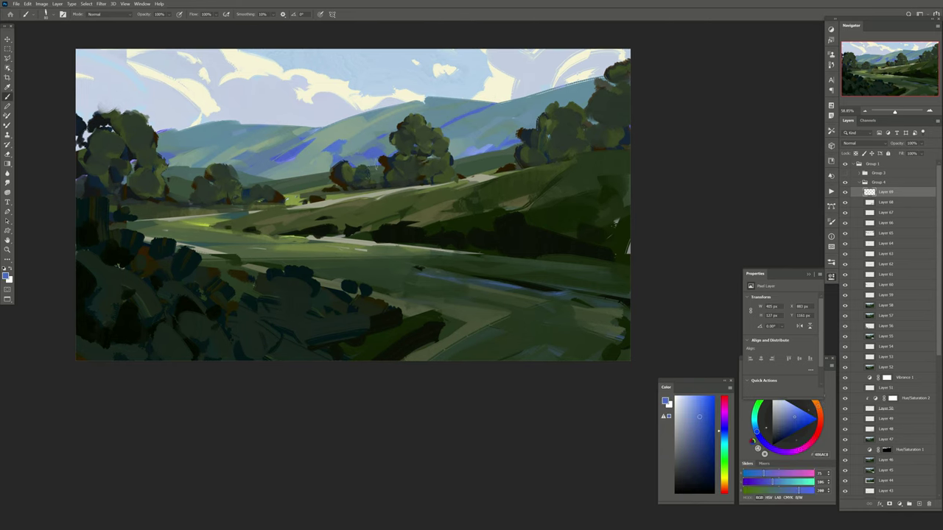
alt+click(383, 180)
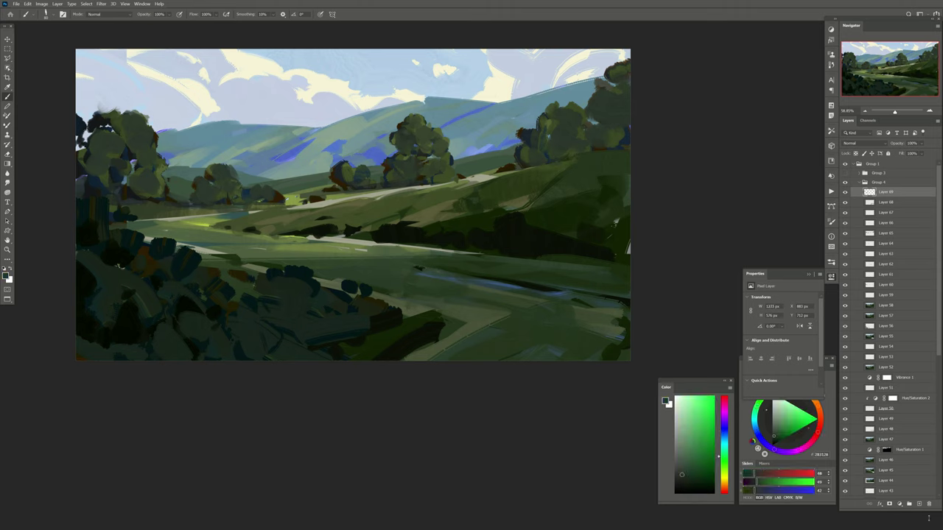
click(918, 504)
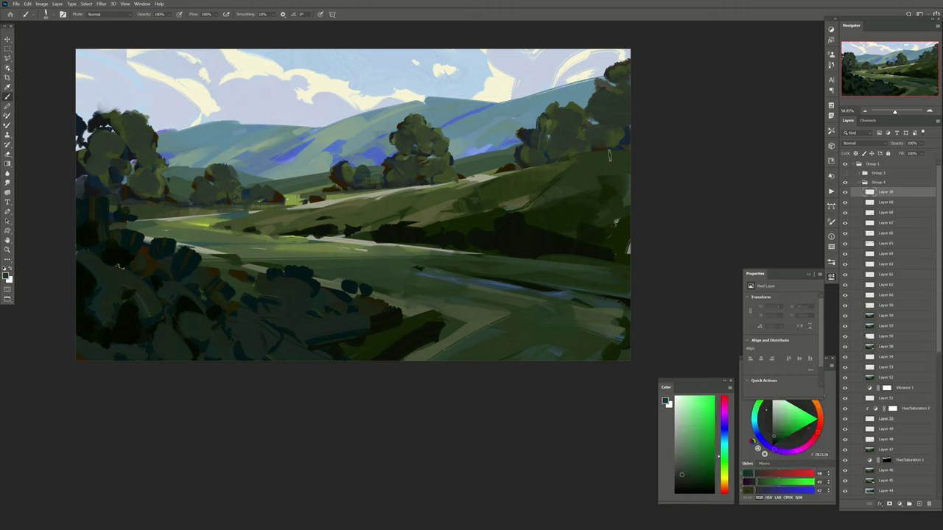
click(724, 437)
click(683, 465)
drag(593, 191, 530, 221)
drag(619, 180, 591, 239)
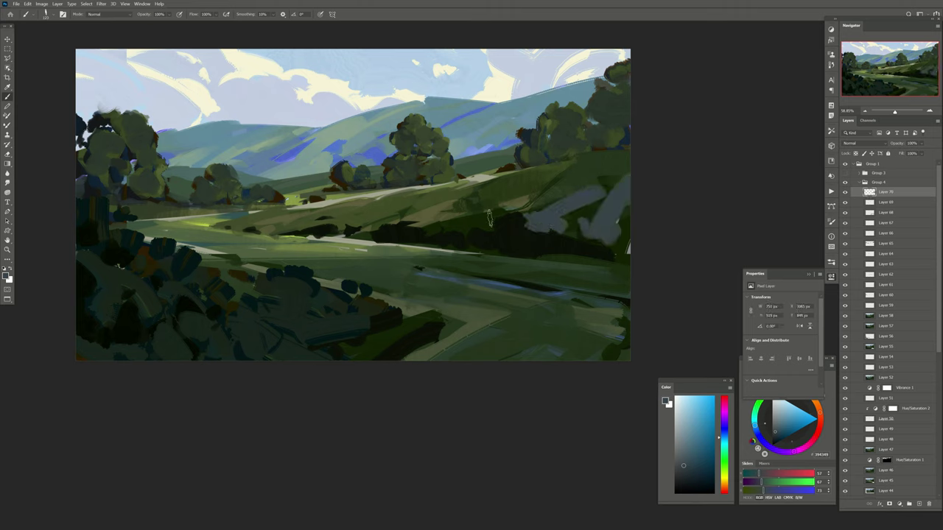
drag(483, 221, 505, 207)
drag(620, 162, 541, 203)
mouse_move(572, 269)
mouse_down()
mouse_move(625, 280)
mouse_move(582, 291)
mouse_move(508, 335)
mouse_up()
drag(451, 360, 552, 328)
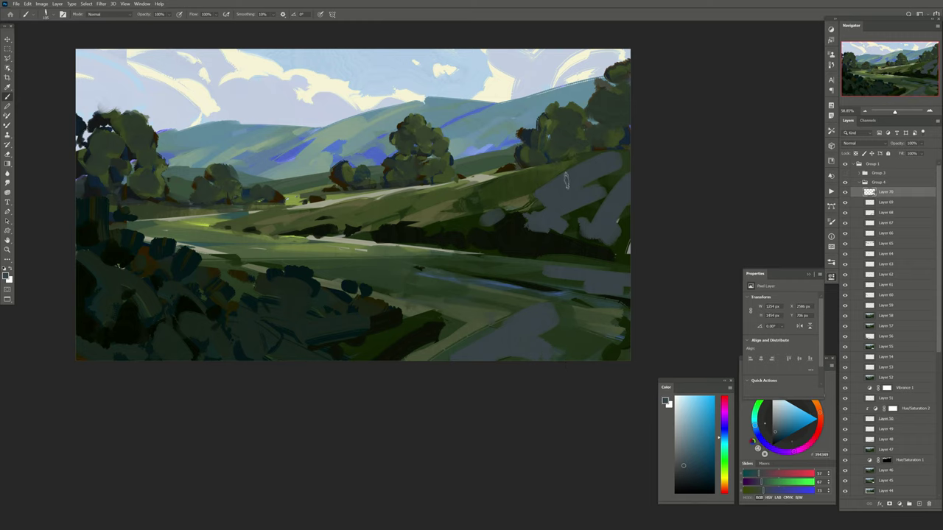
mouse_move(451, 224)
mouse_down()
mouse_move(501, 211)
mouse_move(539, 245)
mouse_up()
Set the haze layer to about 23% opacity and flip the canvas back.
alt+click(535, 246)
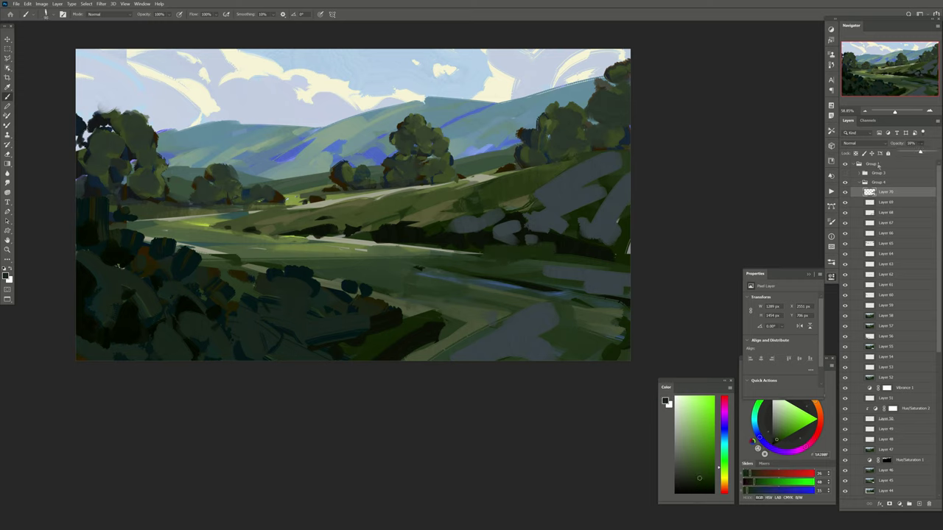
drag(920, 152, 911, 153)
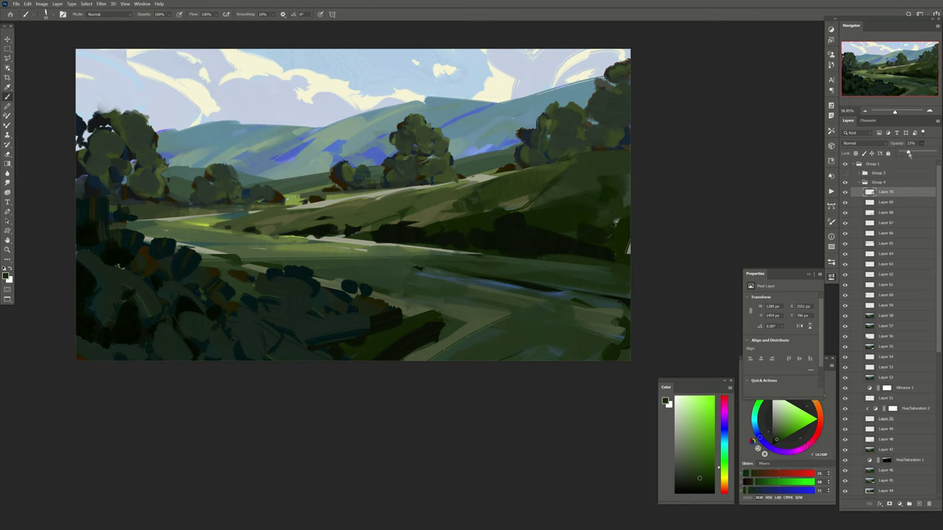
drag(909, 153, 929, 158)
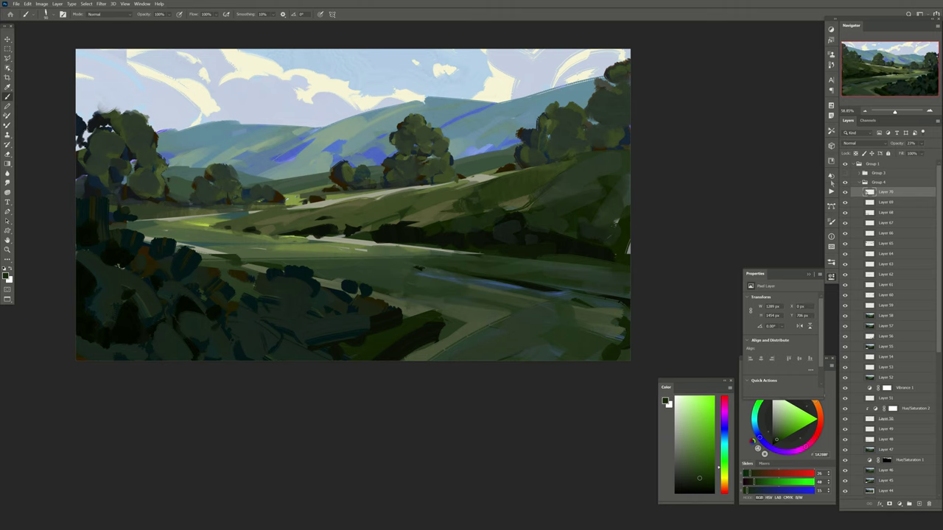
key(h)
key(e)
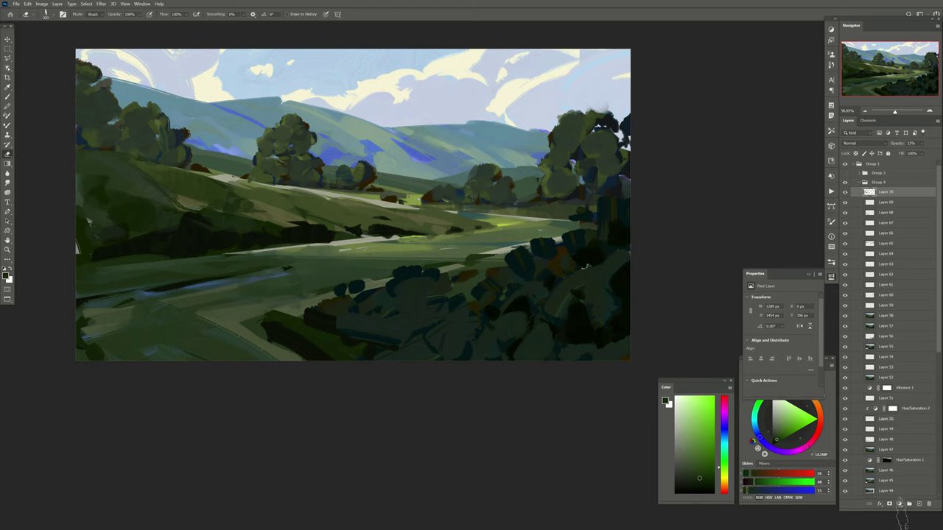
Add a Brightness/Contrast adjustment with contrast 26 over the painting.
click(918, 507)
click(902, 357)
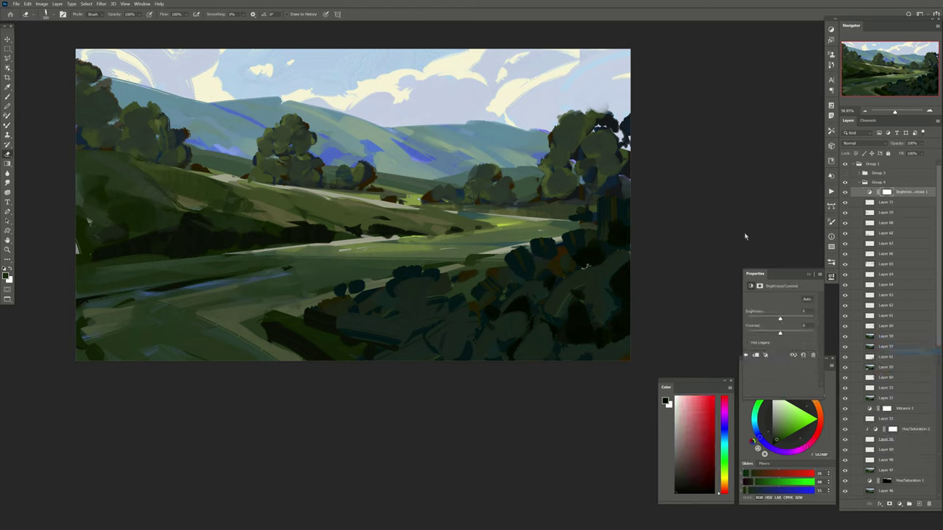
drag(781, 319, 781, 322)
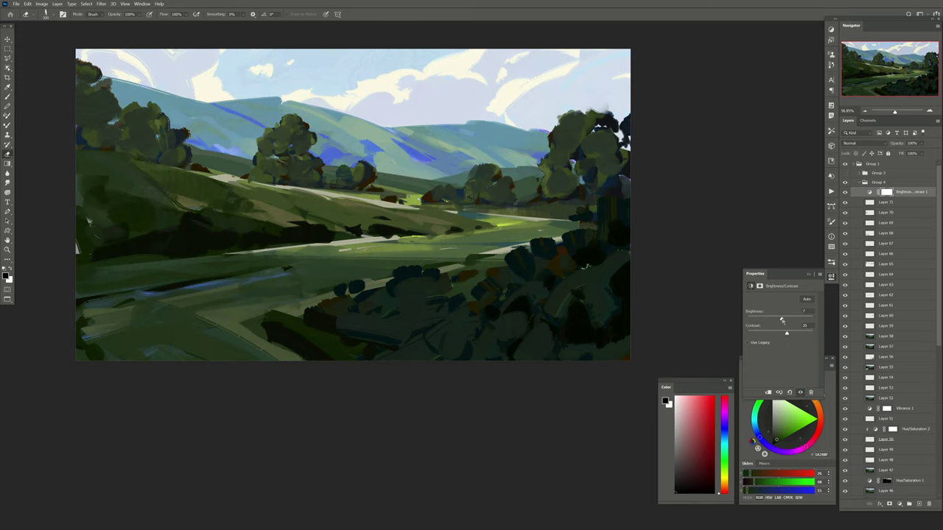
Stamp a merged copy, squeeze it narrower from the right, and add an empty layer.
click(919, 504)
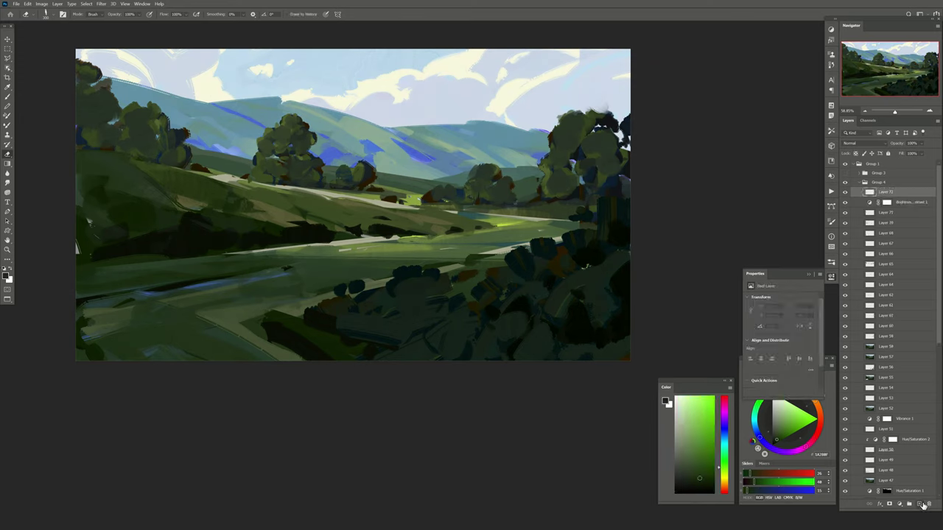
key(ctrl+alt+shift+e)
key(v)
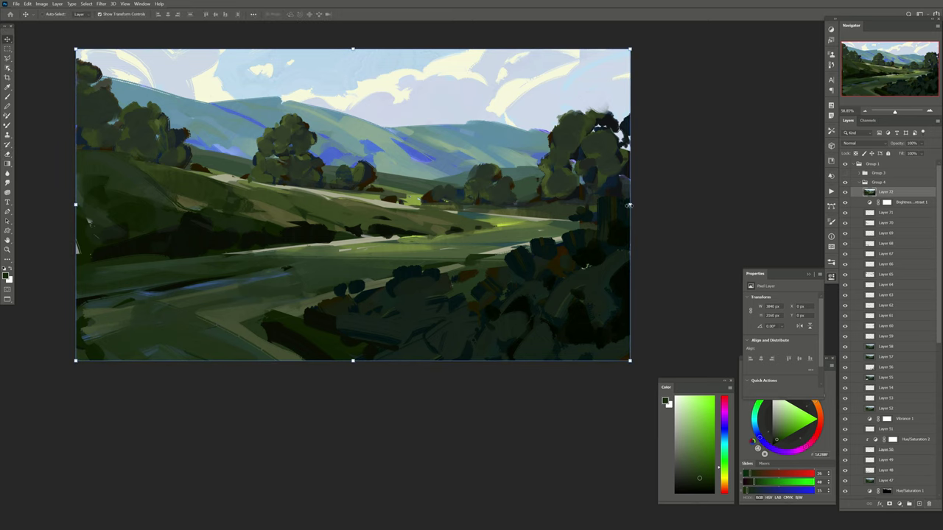
mouse_move(628, 206)
mouse_down()
mouse_move(579, 205)
mouse_move(588, 206)
mouse_up()
key(Return)
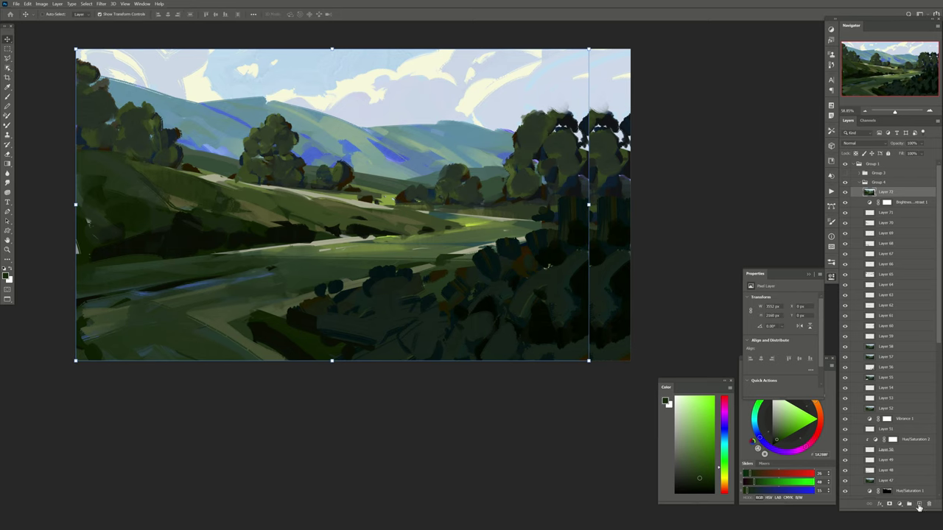
click(918, 506)
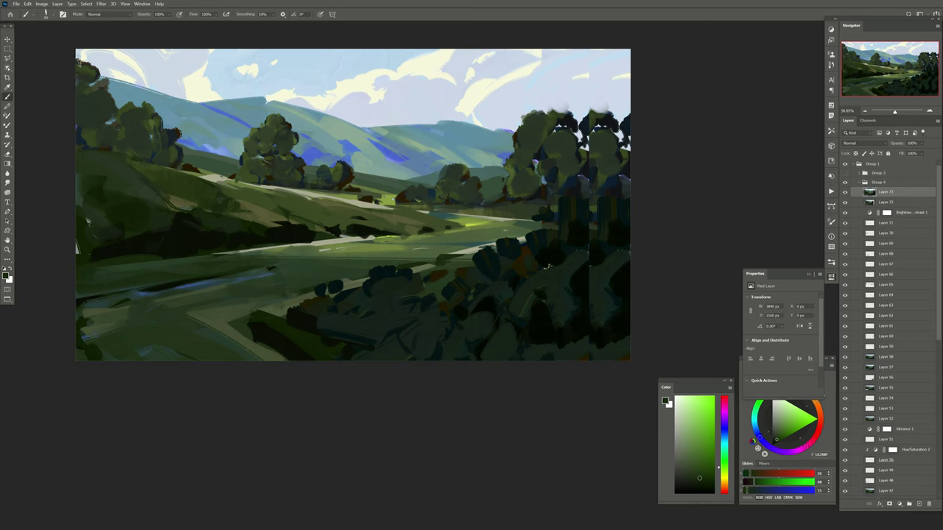
Test strokes on the right-edge trees, then set the Mixer Brush Wet to 0%.
key(b)
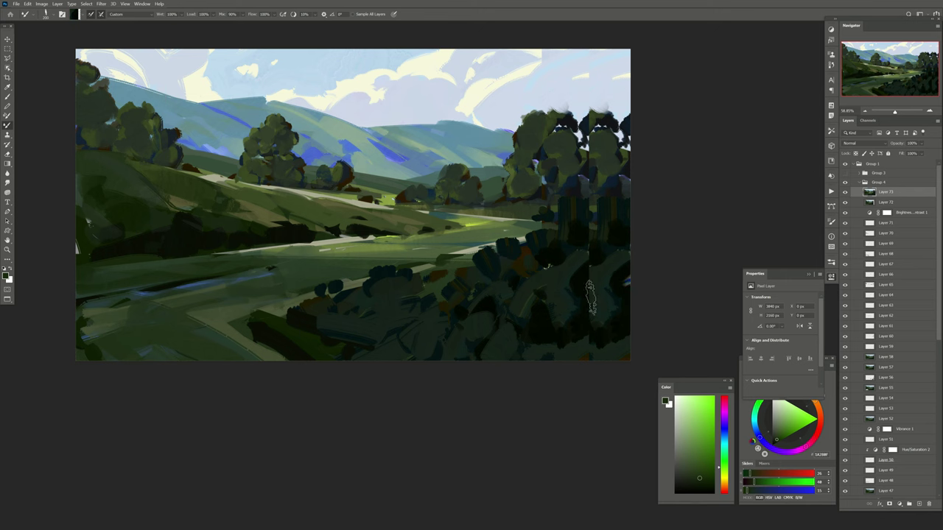
drag(589, 269, 630, 247)
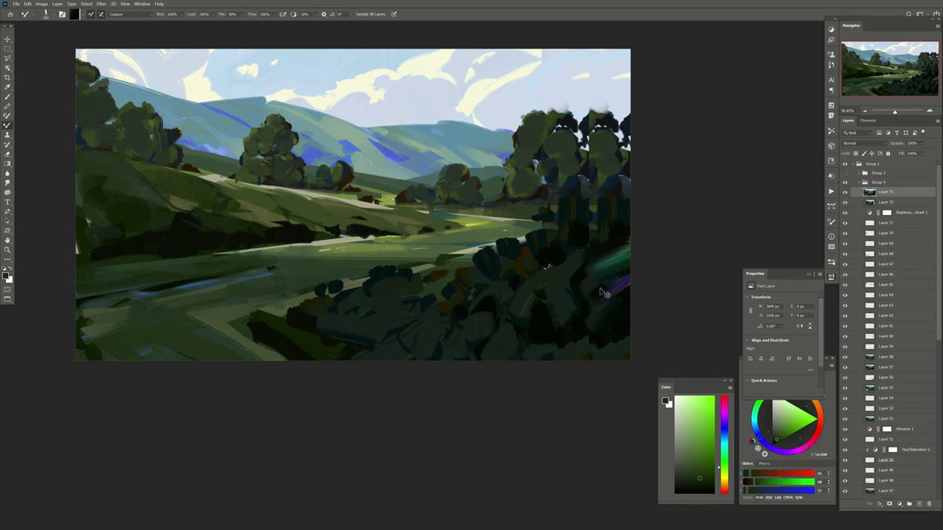
drag(600, 288, 643, 278)
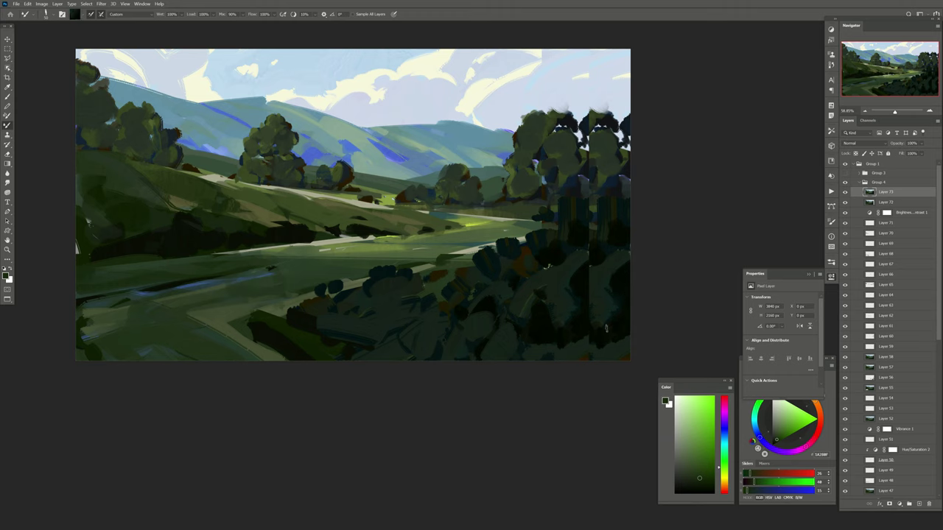
click(180, 14)
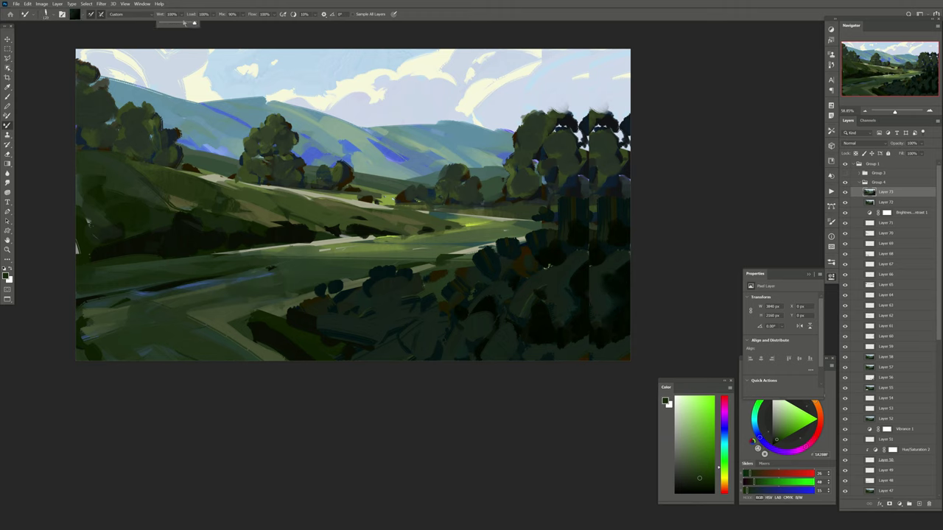
drag(126, 29, 125, 29)
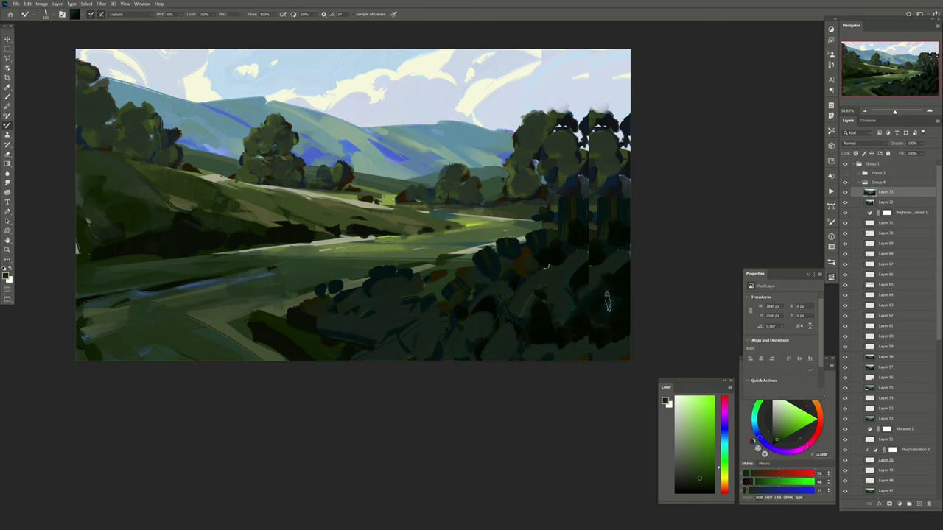
Darken the right-edge trees and cut sky colour into their upper treetops.
drag(611, 315, 558, 335)
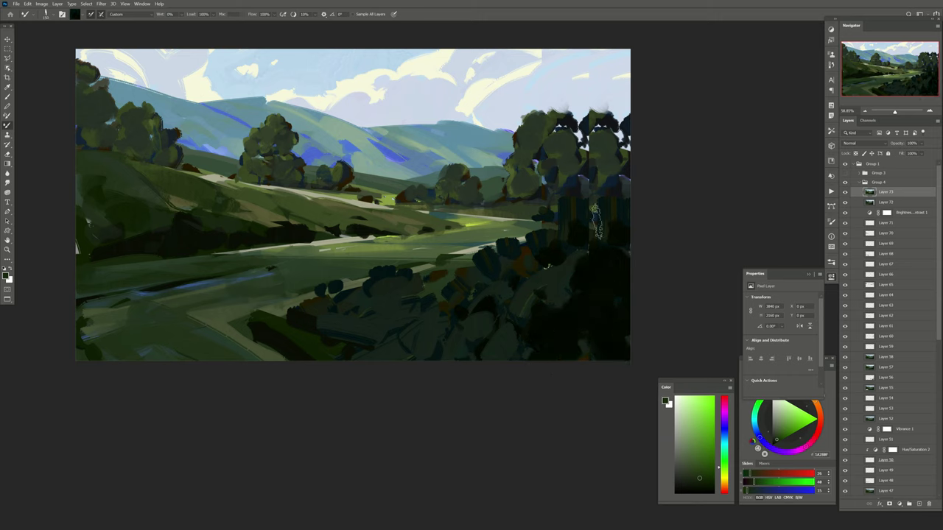
drag(612, 198, 589, 232)
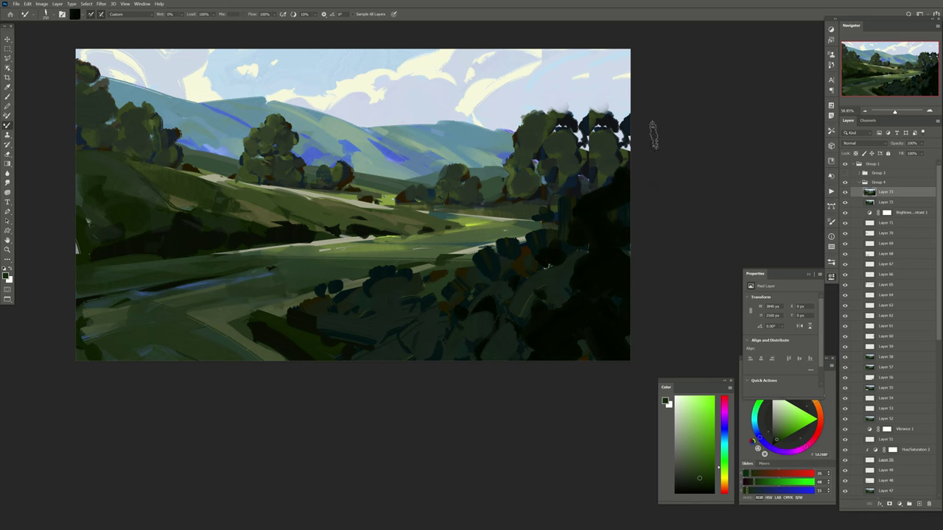
mouse_move(585, 118)
mouse_down()
mouse_move(610, 111)
mouse_move(623, 151)
mouse_move(589, 133)
mouse_move(590, 141)
mouse_move(623, 155)
mouse_move(588, 176)
mouse_up()
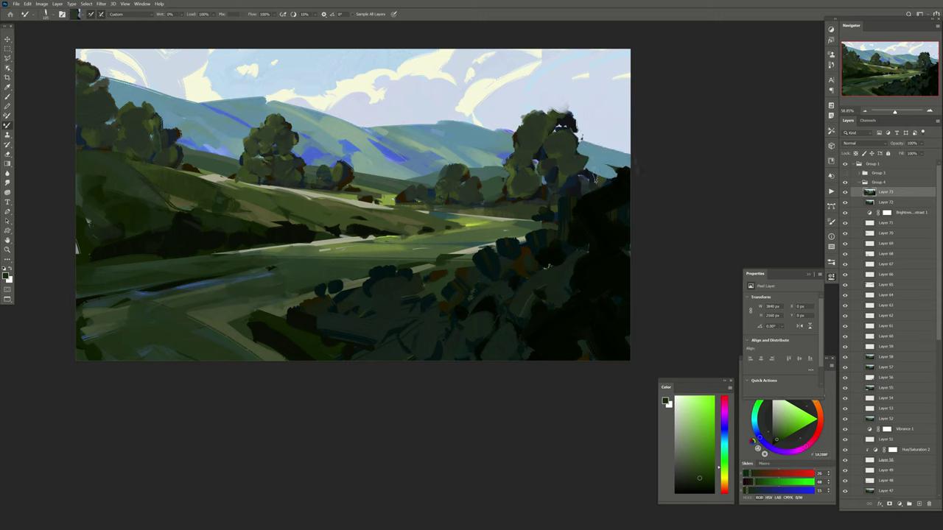
drag(556, 109, 590, 132)
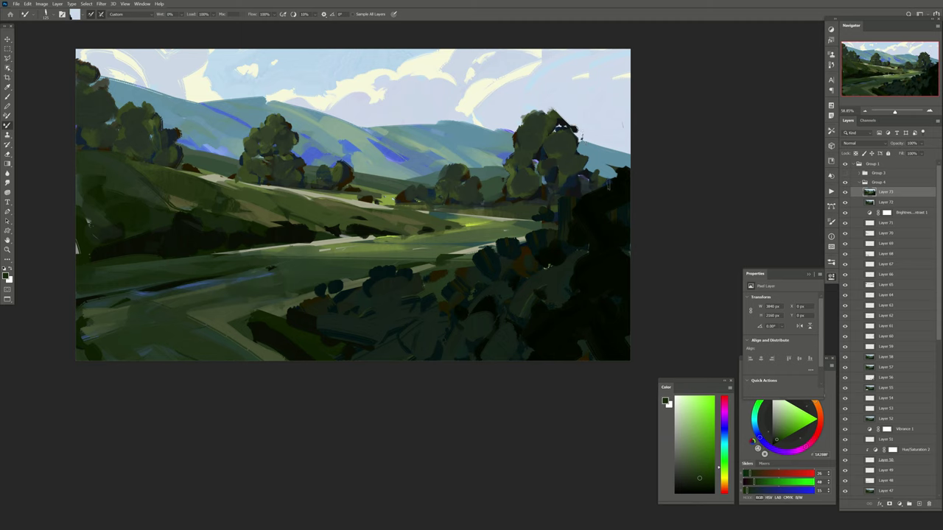
alt+click(608, 186)
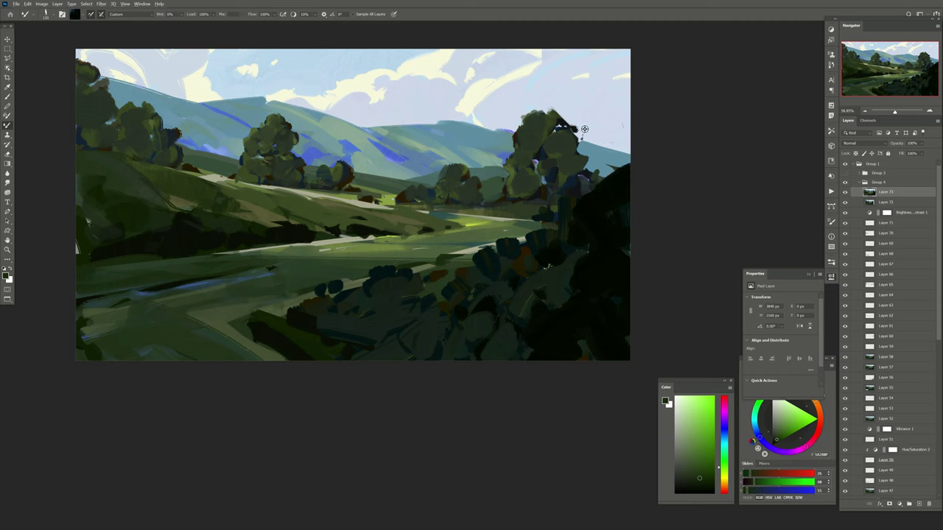
alt+click(602, 96)
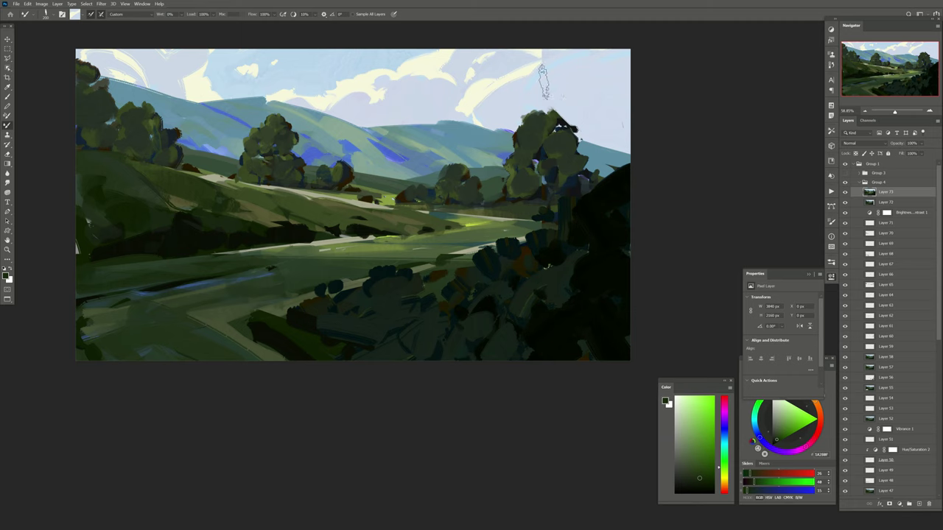
drag(543, 81, 559, 87)
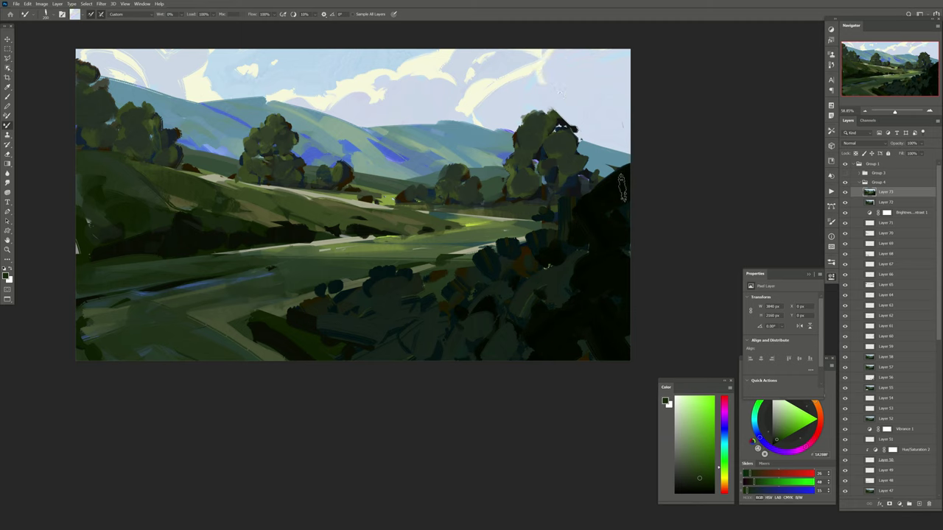
Extend the dark tree mass upward and sweep a lighter green arc along its top.
alt+click(603, 195)
drag(604, 198, 601, 163)
alt+click(616, 287)
drag(629, 273, 561, 346)
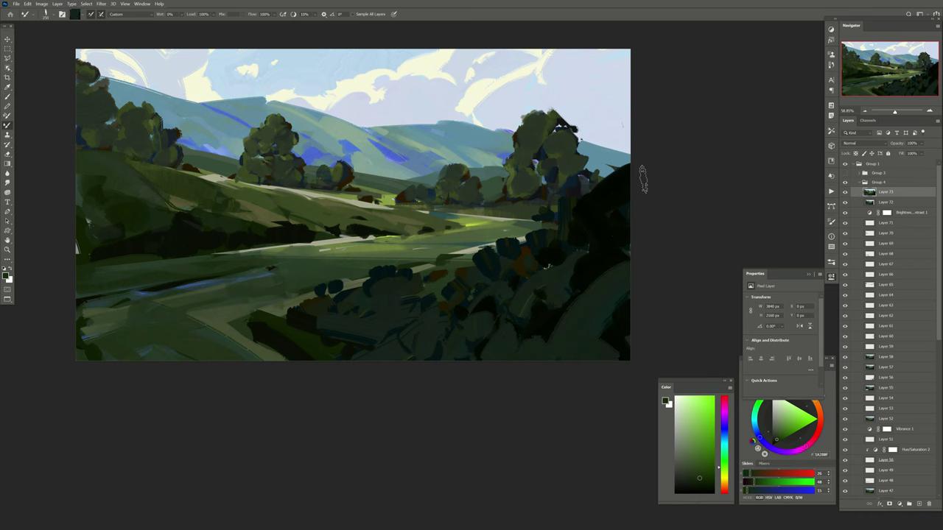
mouse_move(639, 175)
mouse_down()
mouse_move(578, 221)
mouse_move(624, 221)
mouse_up()
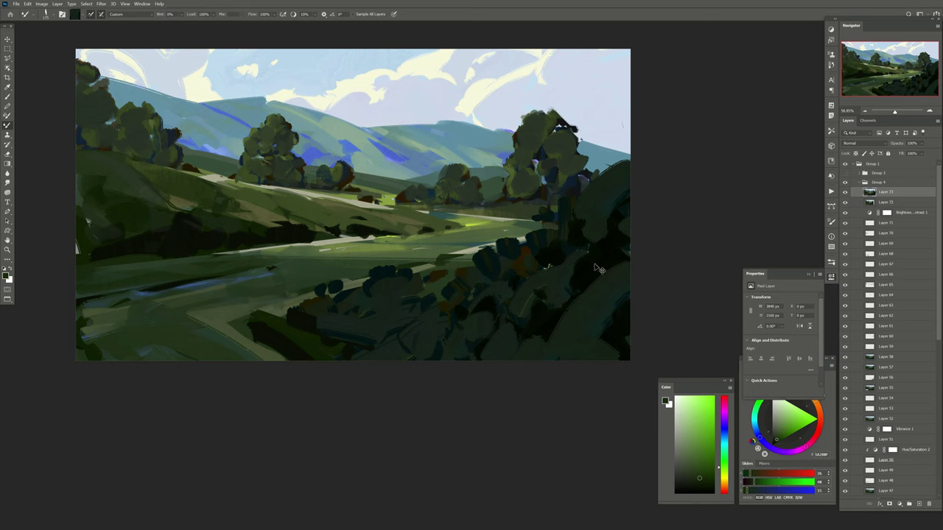
On a new layer, paint lighter-green hillside strokes and fade them to about 34% opacity.
key(h)
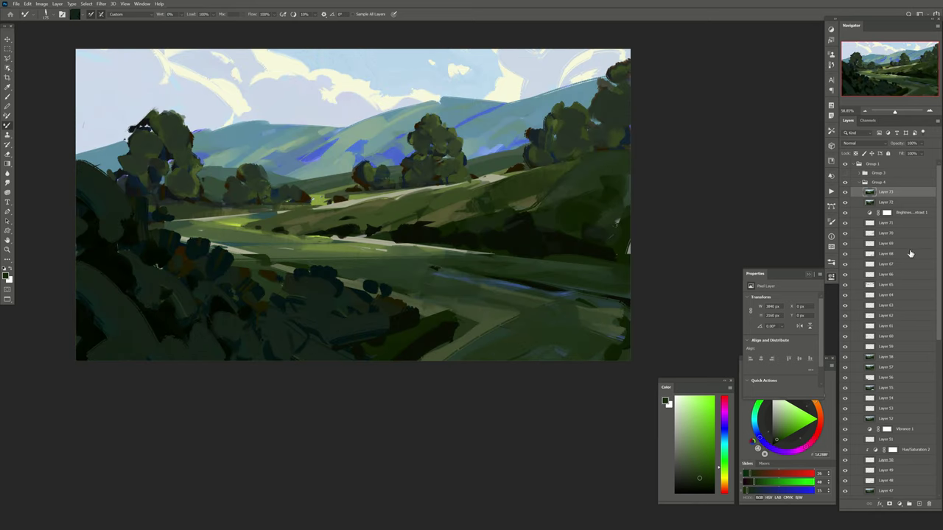
click(917, 505)
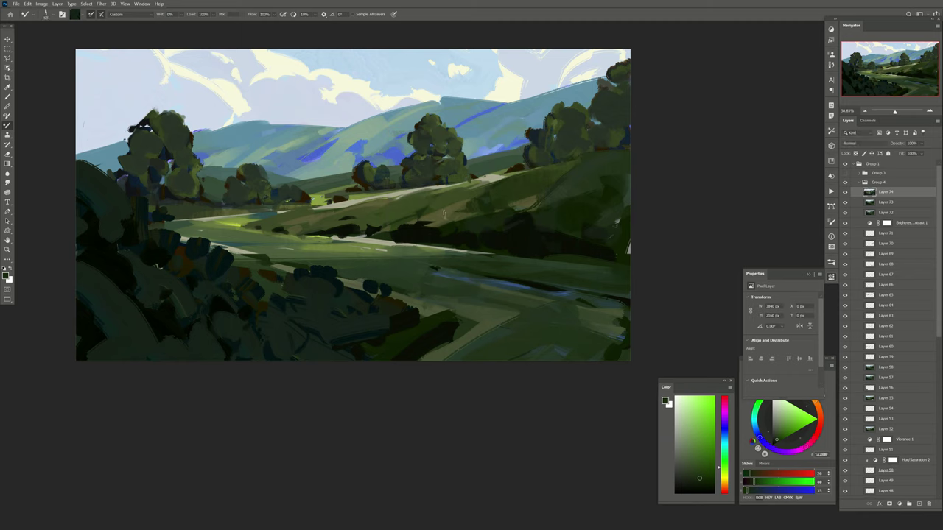
alt+click(444, 208)
drag(519, 184, 464, 214)
drag(556, 165, 501, 210)
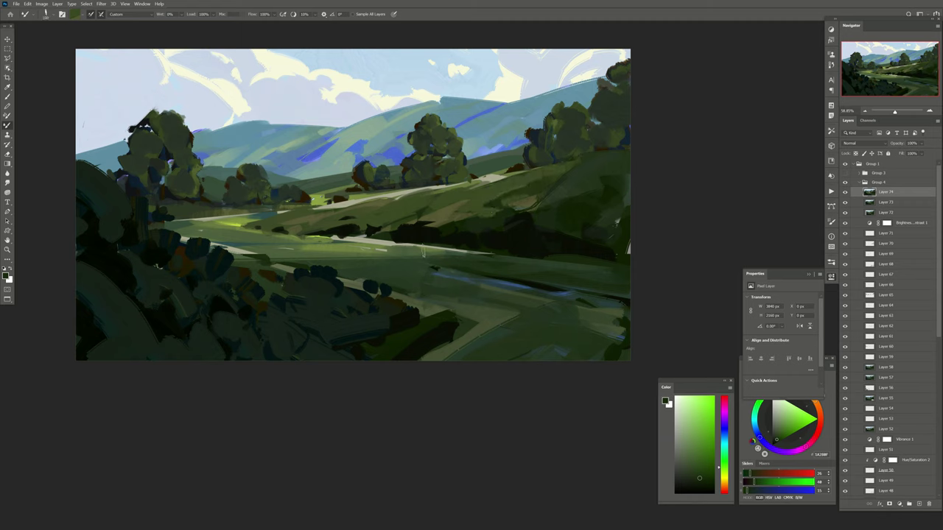
click(844, 192)
key(ctrl+z)
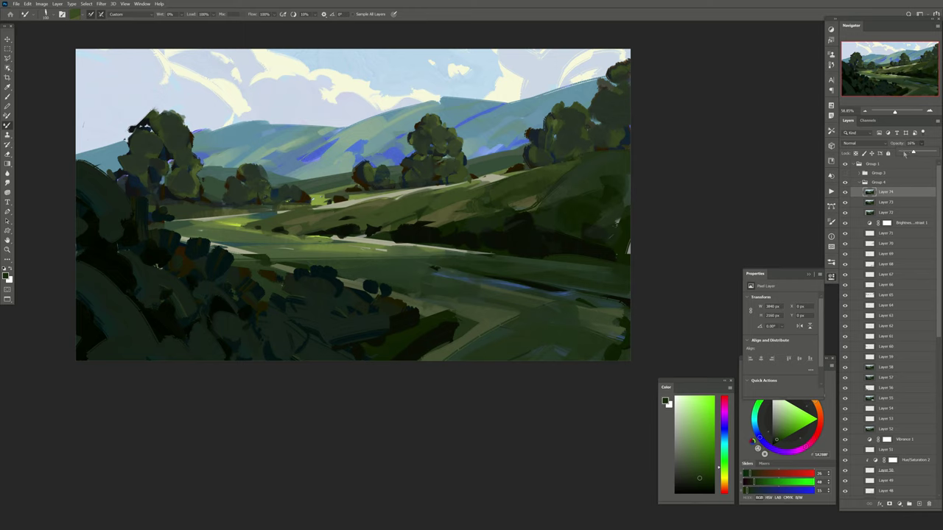
drag(913, 154, 900, 169)
Add empty Layer 75 and open Select > Color Range.
click(918, 505)
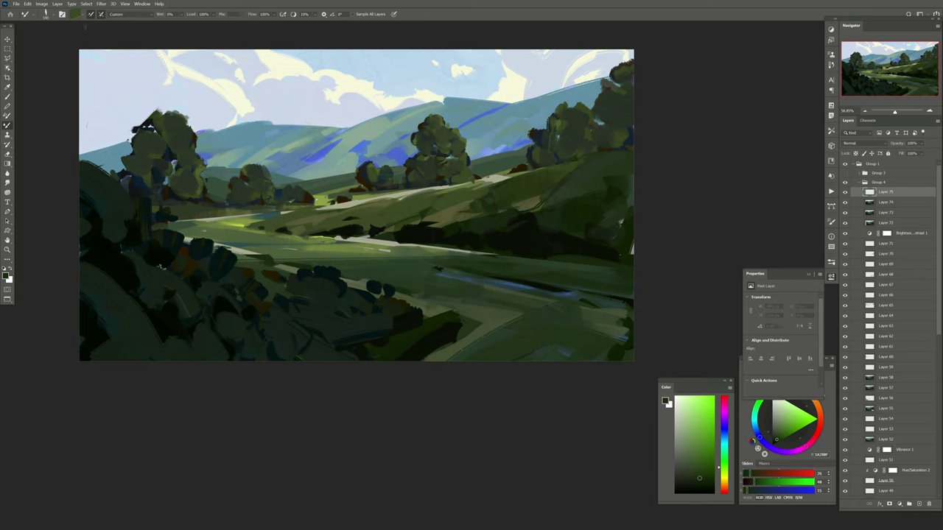
click(86, 4)
click(96, 58)
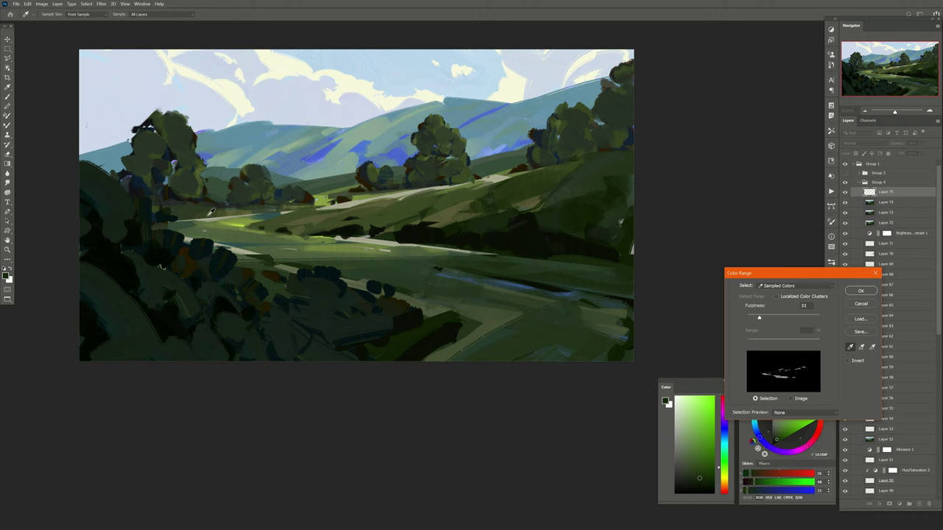
Select the blue hill patches with Color Range and paint them teal on Layer 75, then deselect.
click(326, 159)
key(Return)
key(b)
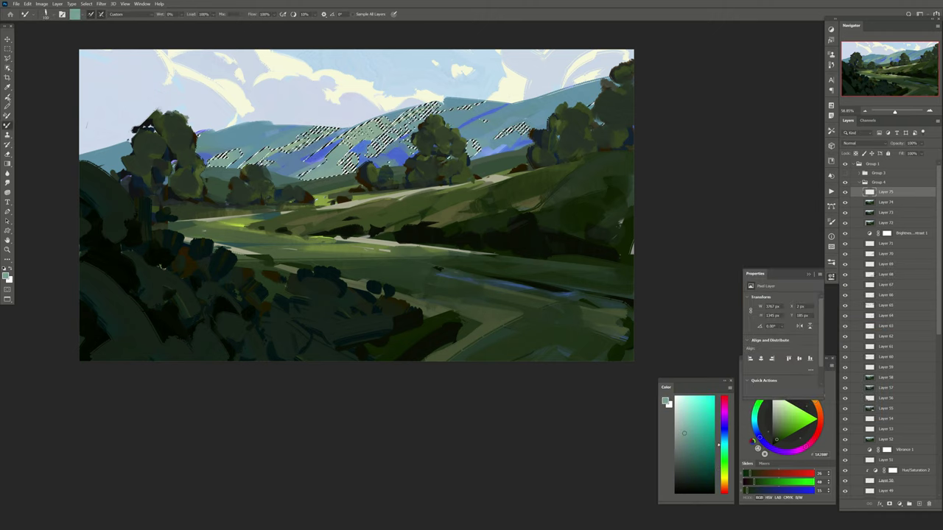
alt+click(337, 151)
drag(309, 151, 442, 118)
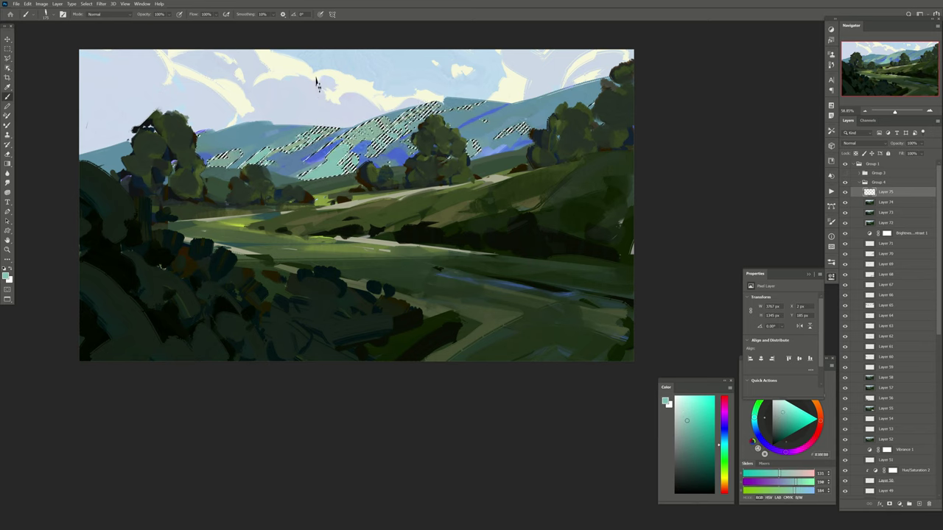
key(ctrl+d)
Set Layer 75 to Vivid Light blend mode at about 32% opacity.
click(873, 143)
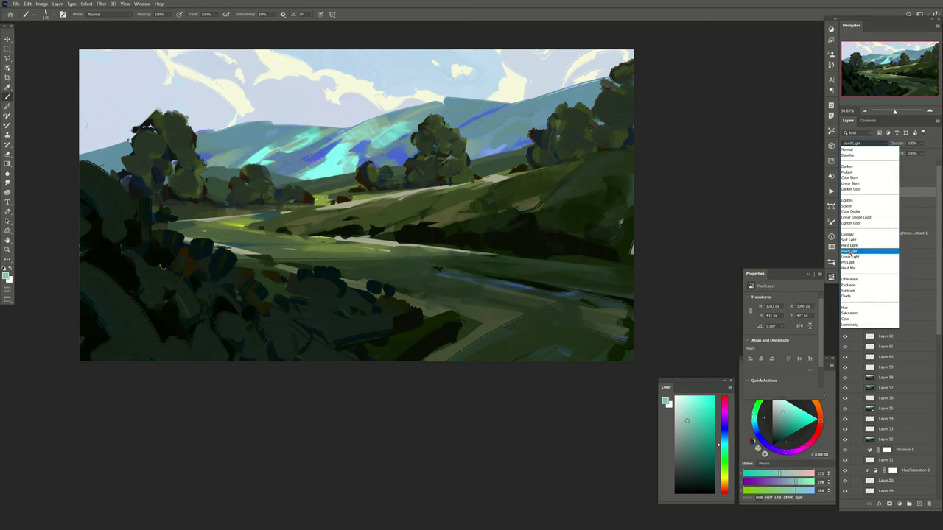
click(847, 251)
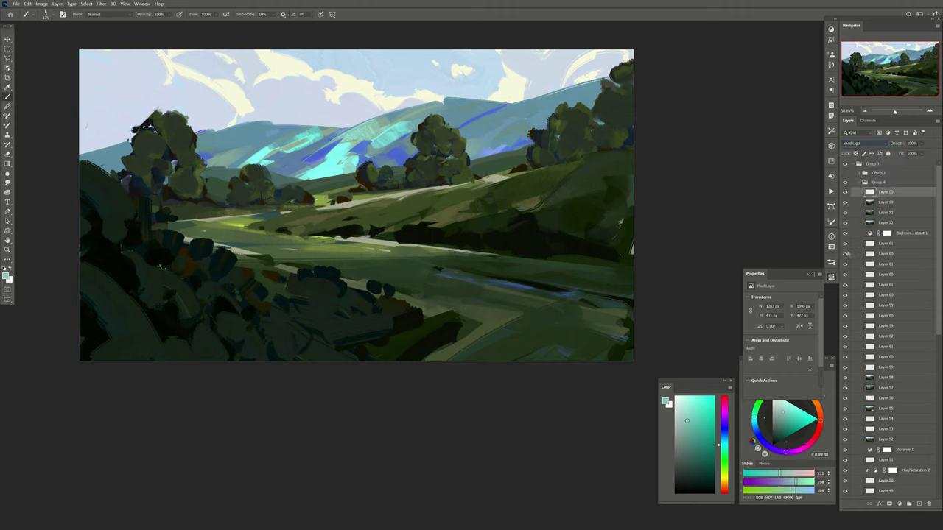
drag(919, 153, 909, 157)
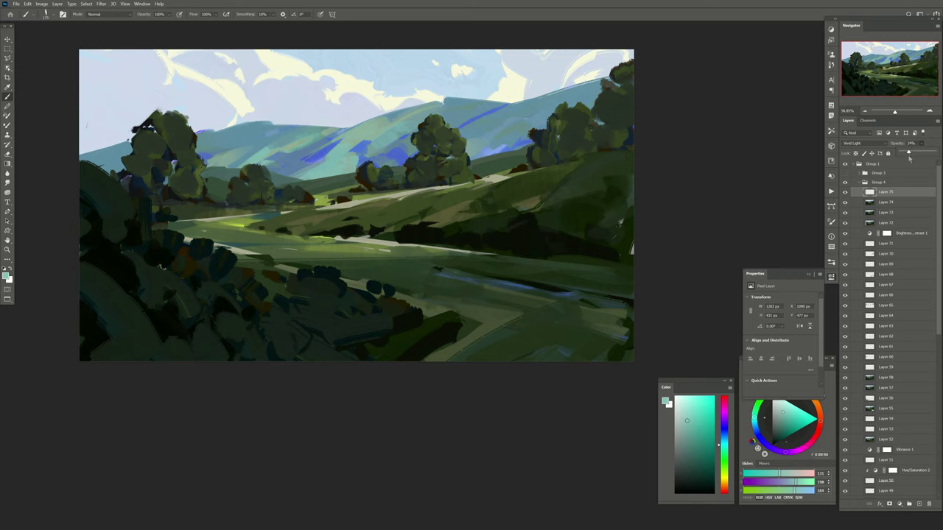
Add a Hue/Saturation adjustment layer with the Hue slider shifted, then reselect Layer 75.
click(901, 507)
click(895, 448)
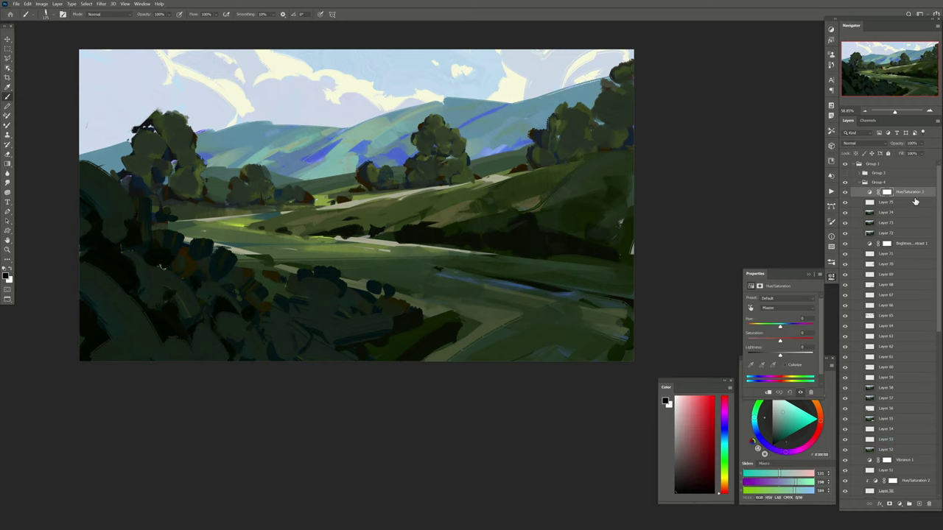
drag(778, 326, 753, 327)
click(883, 202)
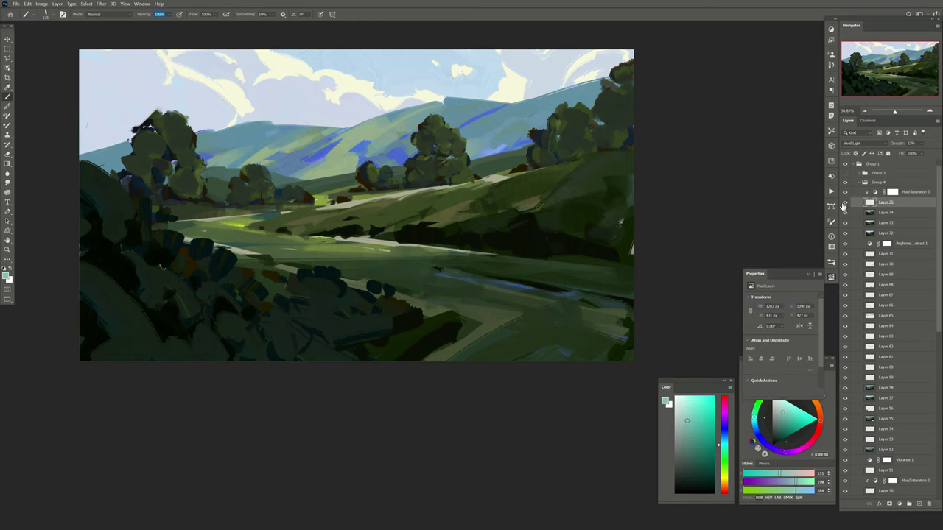